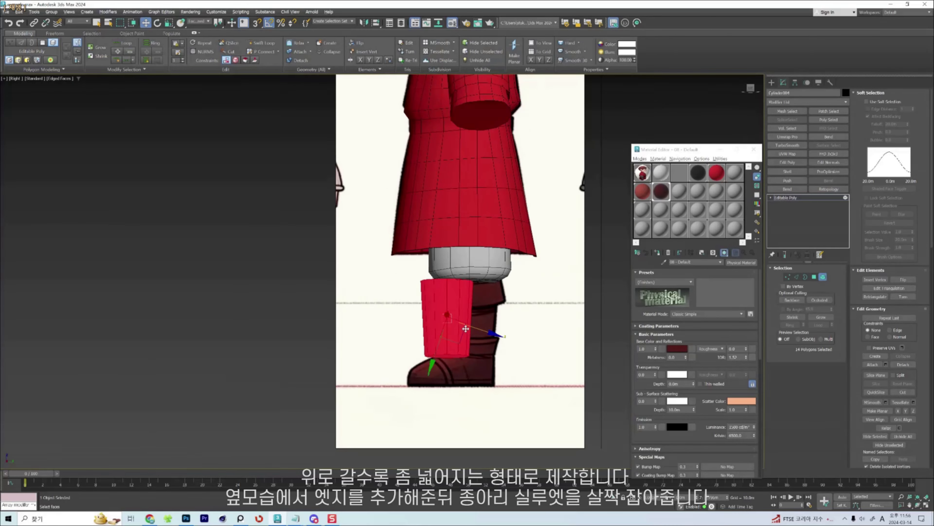
# Move the boot-shaft cylinder onto the leg in the side reference and connect its vertical edges with a horizontal edge loop.
pyautogui.moveTo(494, 316); pyautogui.dragTo(394, 311)
pyautogui.press('2')
pyautogui.scroll(4, 529, 307)
pyautogui.hotkey('ctrl', 'shift', 'e')
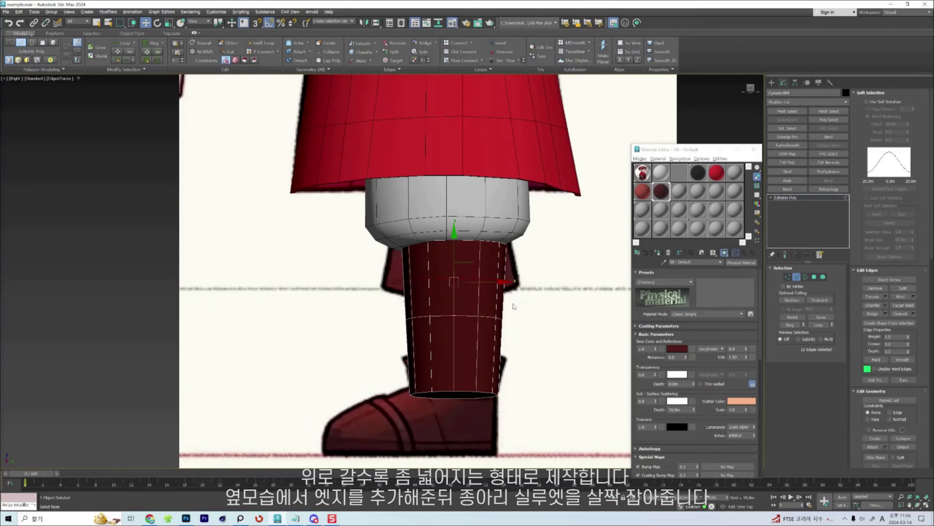
# Shape the calf silhouette in the side view with the Shift brush and an extra horizontal edge loop near the lower end.
pyautogui.hotkey('alt', 'shift', 'w')
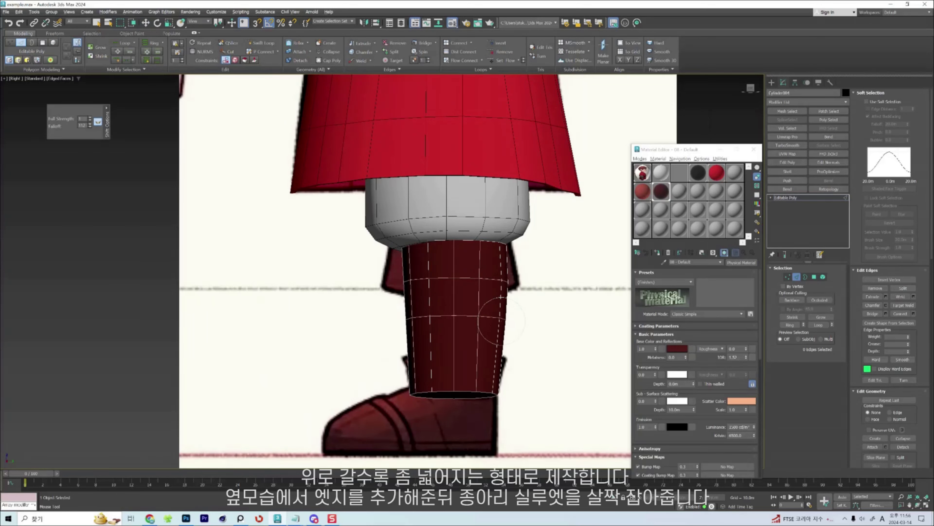
pyautogui.click(505, 355)
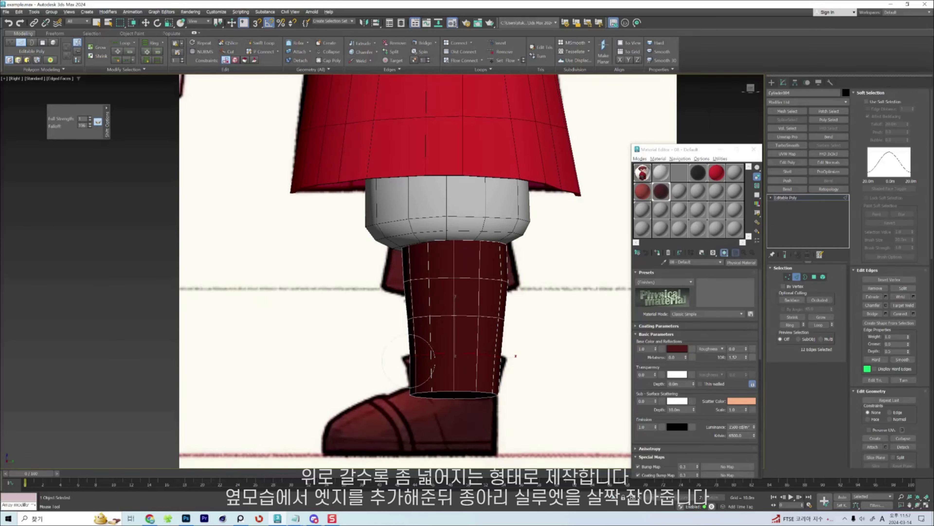
pyautogui.scroll(-5, 395, 290)
pyautogui.press('f')
pyautogui.scroll(8, 471, 350)
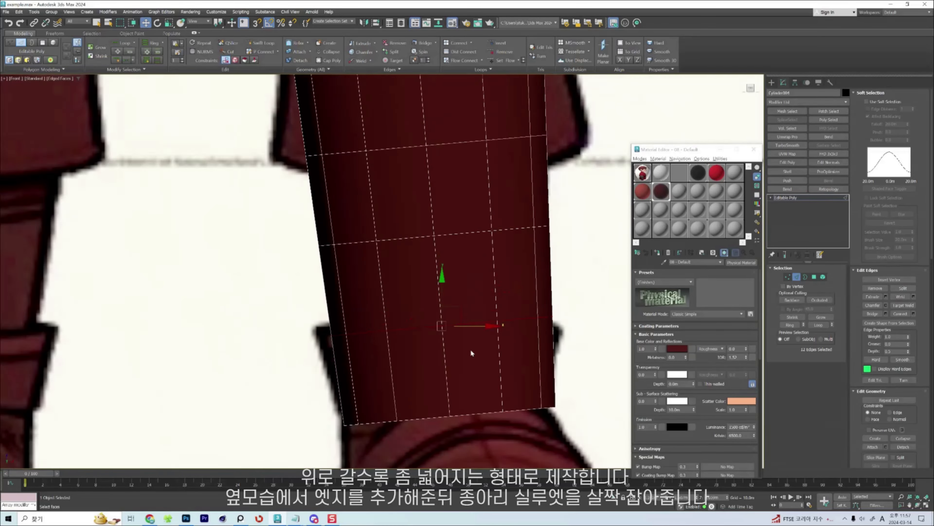
pyautogui.scroll(-2, 486, 316)
pyautogui.scroll(-4, 485, 316)
pyautogui.keyDown('alt'); pyautogui.moveTo(482, 324); pyautogui.dragTo(477, 335, button='middle'); pyautogui.keyUp('alt')
pyautogui.scroll(5, 475, 339)
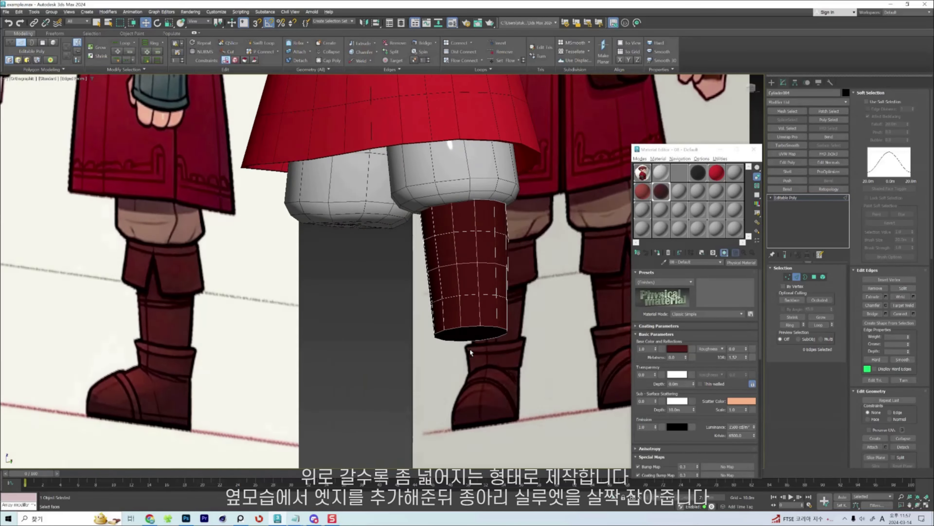
# Extrude the bottom polygon of the boot shaft down to the reference's ground line and scale it flat.
pyautogui.scroll(-3, 473, 331)
pyautogui.press('4')
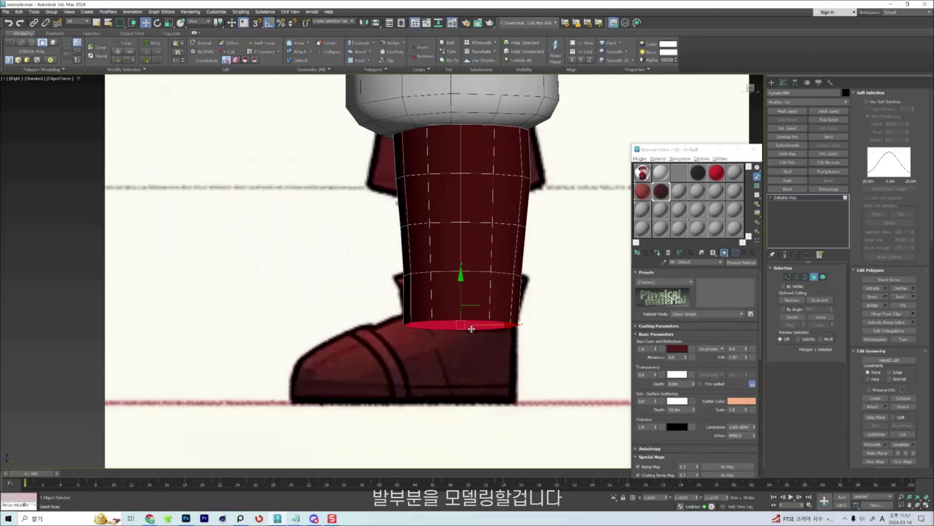
pyautogui.keyDown('shift'); pyautogui.moveTo(461, 297); pyautogui.dragTo(462, 370); pyautogui.keyUp('shift')
pyautogui.press('r')
pyautogui.click(200, 21)
pyautogui.click(196, 29)
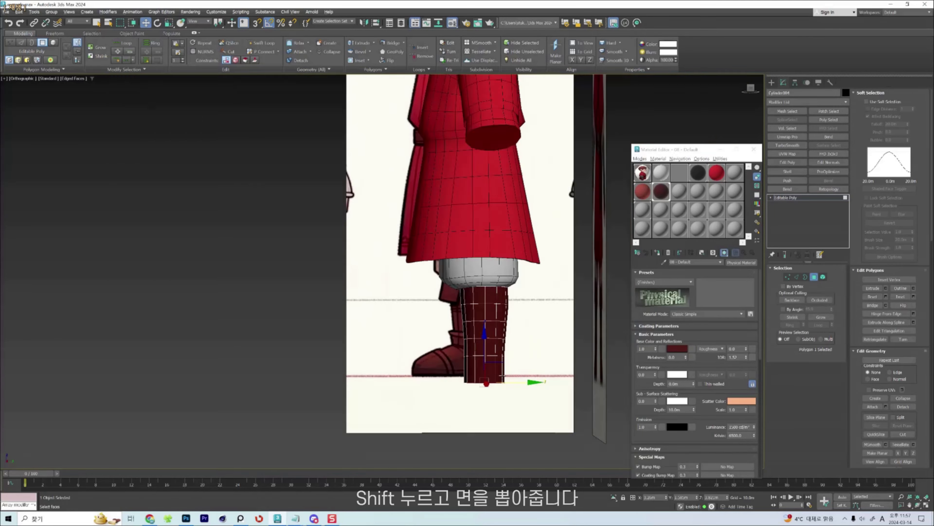
# Extrude the four front polygons of the lowest ring forward to the foot length shown in the side reference.
pyautogui.scroll(4, 470, 327)
pyautogui.scroll(-5, 469, 324)
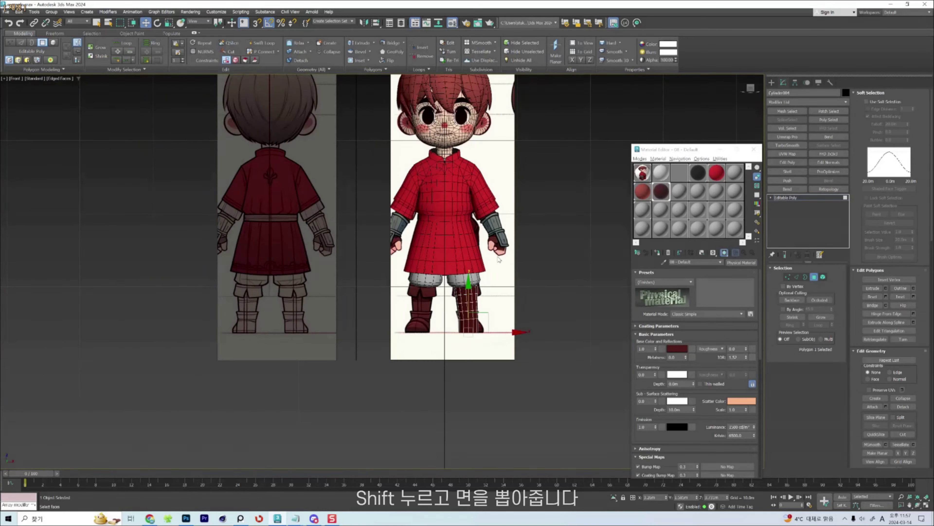
pyautogui.scroll(4, 468, 324)
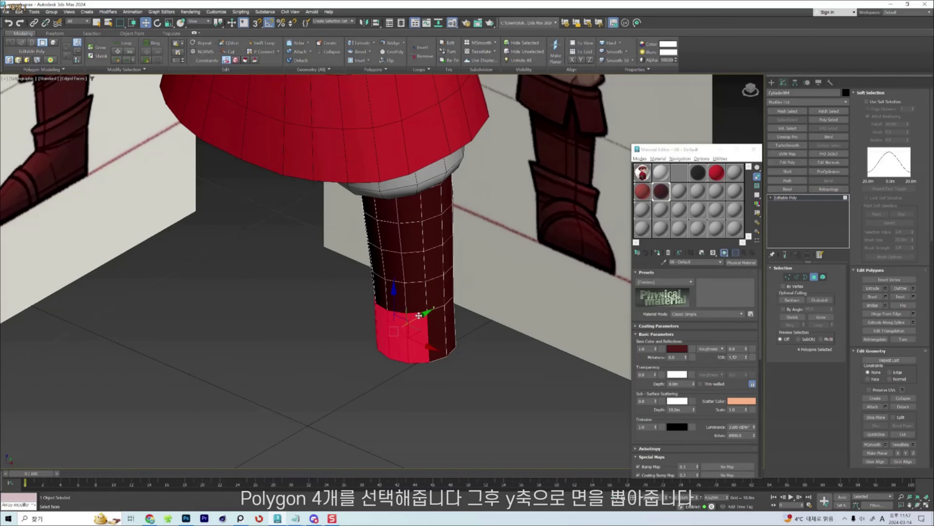
pyautogui.moveTo(418, 315); pyautogui.dragTo(345, 354)
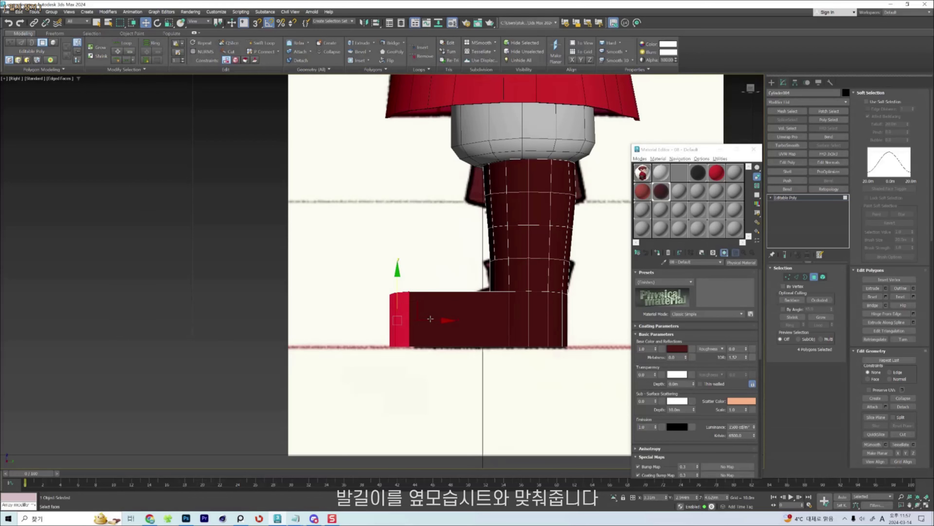
pyautogui.moveTo(430, 319)
pyautogui.mouseDown()
pyautogui.moveTo(490, 314)
pyautogui.moveTo(454, 319)
pyautogui.mouseUp()
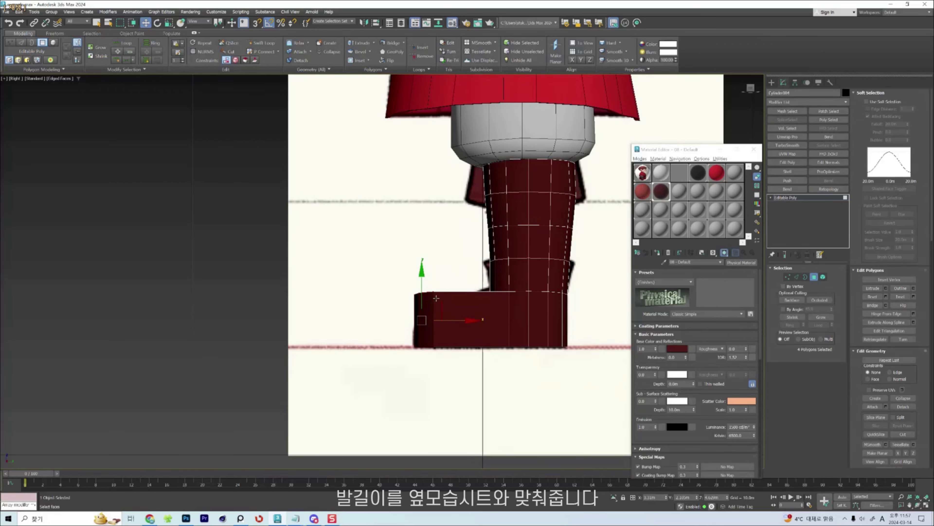
# Make the mesh see-through and move the toe and ankle vertices to follow the foot's slope in the side reference.
pyautogui.scroll(2, 505, 300)
pyautogui.hotkey('alt', 'x')
pyautogui.moveTo(444, 332); pyautogui.dragTo(438, 329, button='middle')
pyautogui.press('1')
pyautogui.hotkey('shift', 's')
pyautogui.moveTo(386, 291)
pyautogui.keyDown('ctrl'); pyautogui.keyDown('shift'); pyautogui.mouseDown()
pyautogui.moveTo(387, 282)
pyautogui.moveTo(403, 317)
pyautogui.moveTo(376, 314)
pyautogui.mouseUp(); pyautogui.keyUp('shift'); pyautogui.keyUp('ctrl')
pyautogui.scroll(4, 376, 313)
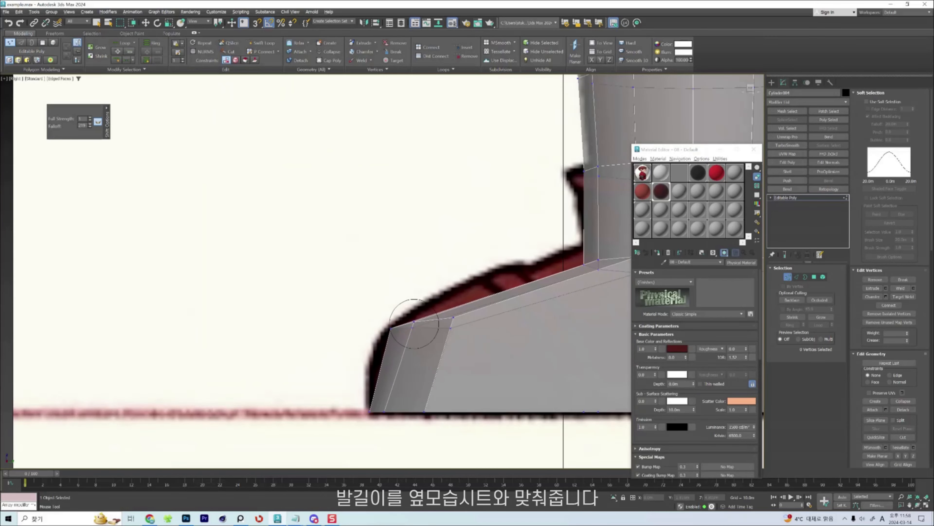
pyautogui.moveTo(450, 324)
pyautogui.mouseDown()
pyautogui.moveTo(450, 335)
pyautogui.moveTo(393, 338)
pyautogui.mouseUp()
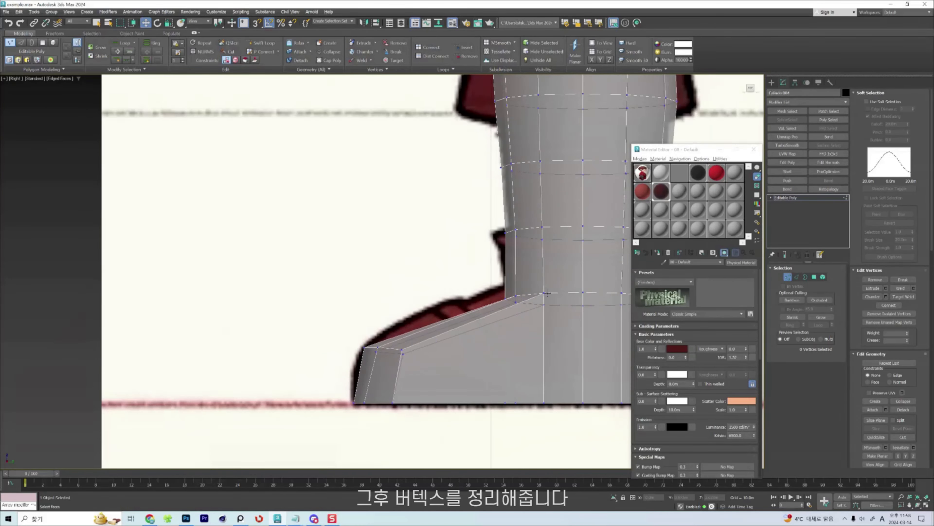
pyautogui.moveTo(543, 307); pyautogui.dragTo(475, 349)
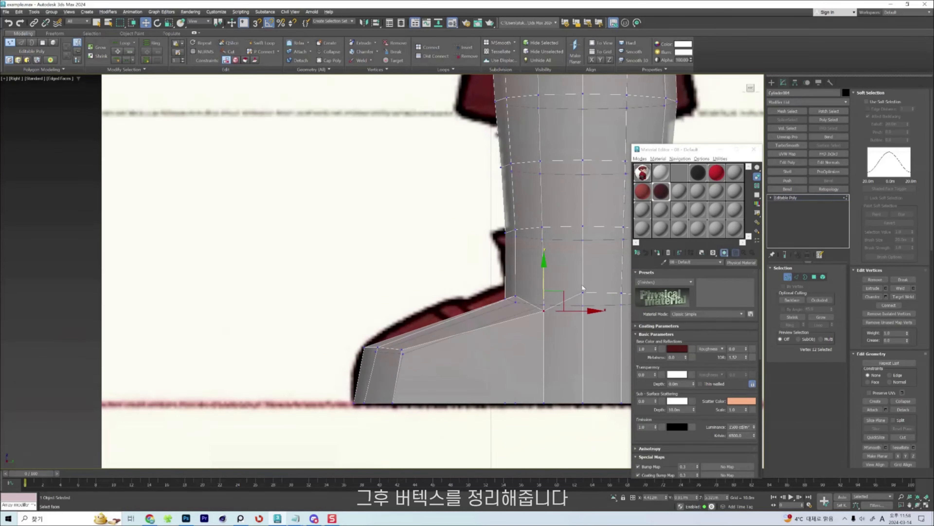
pyautogui.press('4')
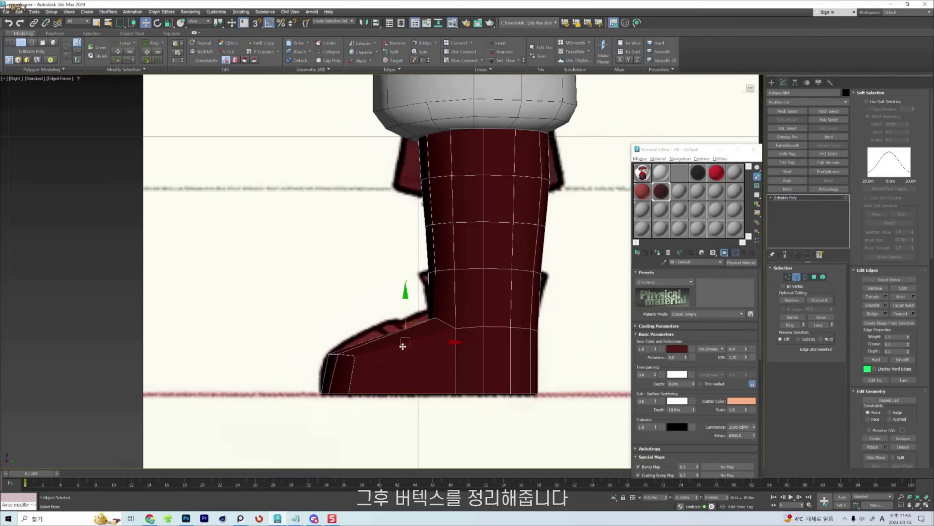
# Adjust the foot's edges and vertices in the front view to match the width and outline of the reference boot.
pyautogui.keyDown('alt'); pyautogui.moveTo(511, 297); pyautogui.dragTo(452, 364, button='middle'); pyautogui.keyUp('alt')
pyautogui.press('f')
pyautogui.moveTo(475, 347); pyautogui.dragTo(532, 346)
pyautogui.press('1')
pyautogui.moveTo(482, 319); pyautogui.dragTo(439, 304)
pyautogui.press('2')
pyautogui.hotkey('alt', 'x')
pyautogui.press('4')
pyautogui.press('1')
pyautogui.moveTo(411, 322); pyautogui.dragTo(415, 323)
pyautogui.scroll(5, 415, 323)
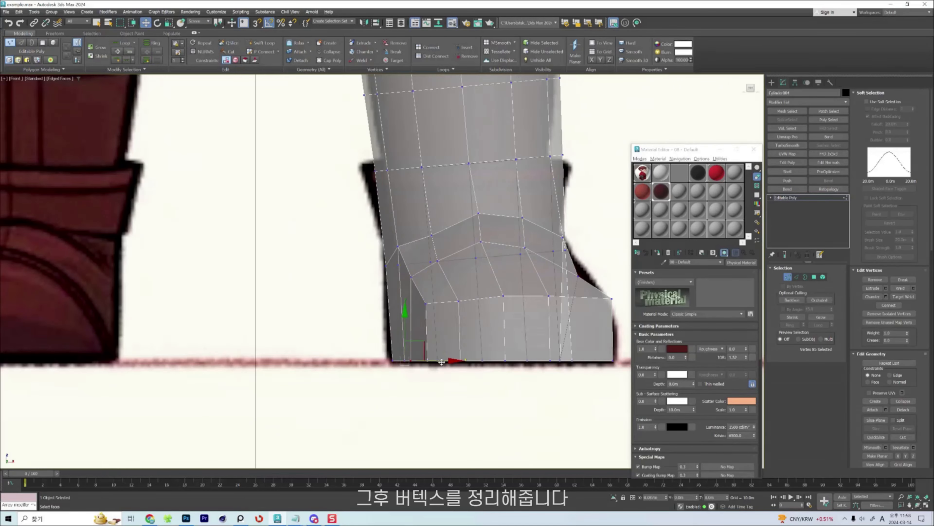
pyautogui.click(416, 286)
pyautogui.click(427, 239)
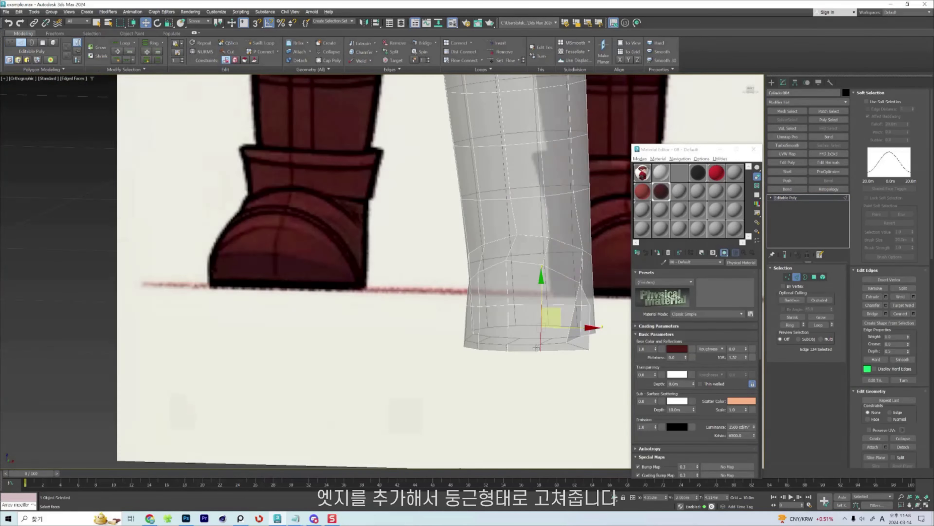
# Reposition the vertices along the side of the foot to even out the outline between toe and heel.
pyautogui.keyDown('alt'); pyautogui.moveTo(545, 332); pyautogui.dragTo(560, 348, button='middle'); pyautogui.keyUp('alt')
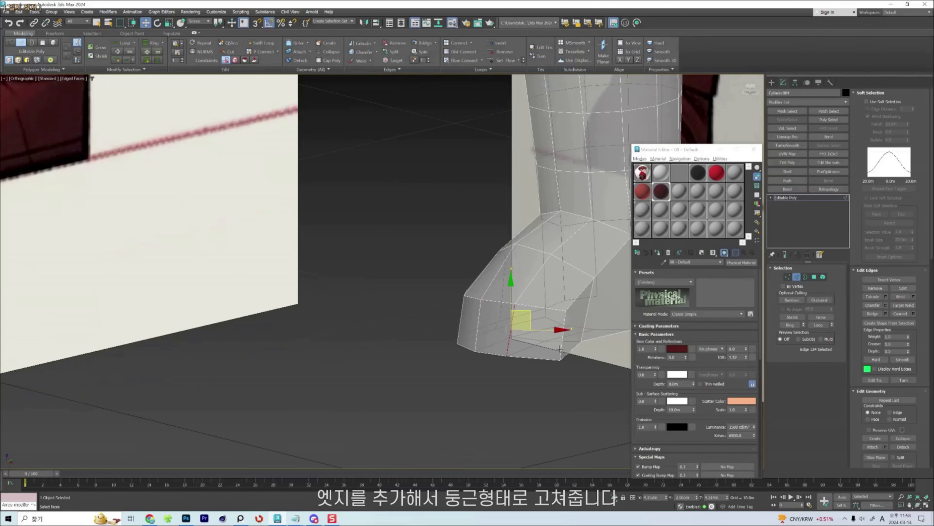
pyautogui.press('1')
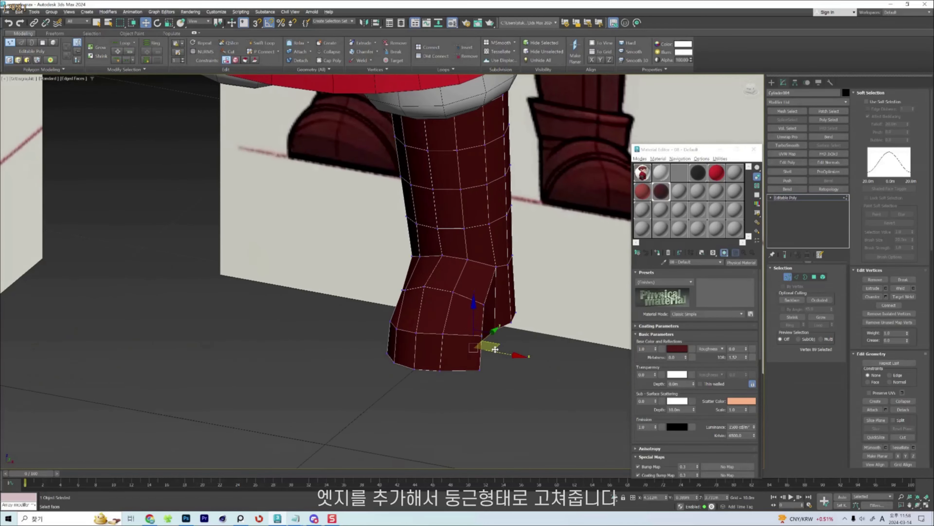
pyautogui.moveTo(508, 354); pyautogui.dragTo(473, 334)
pyautogui.moveTo(480, 369); pyautogui.dragTo(473, 368)
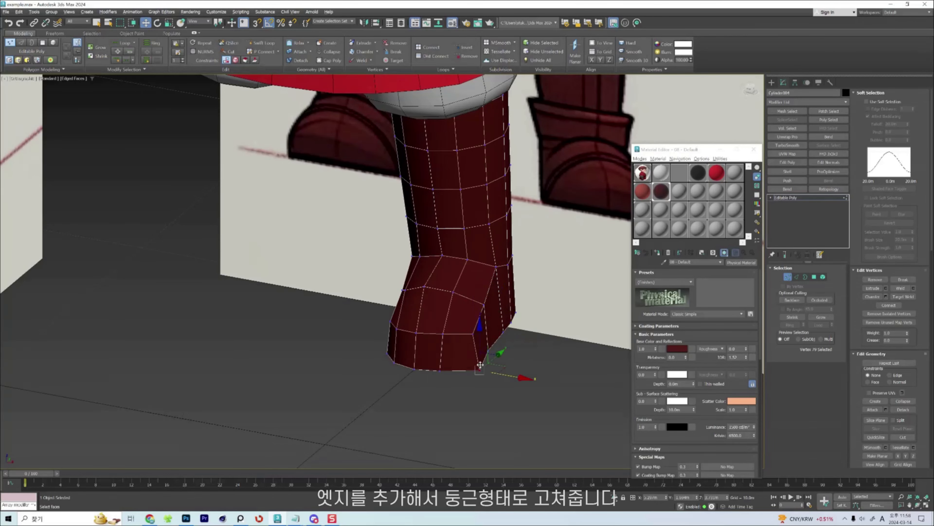
# Connect the ring of vertical edges around the foot with a horizontal edge loop.
pyautogui.press('2')
pyautogui.click(474, 356)
pyautogui.hotkey('alt', 'r')
pyautogui.hotkey('ctrl', 'shift', 'e')
pyautogui.keyDown('alt'); pyautogui.moveTo(476, 358); pyautogui.dragTo(515, 359, button='middle'); pyautogui.keyUp('alt')
pyautogui.press('f')
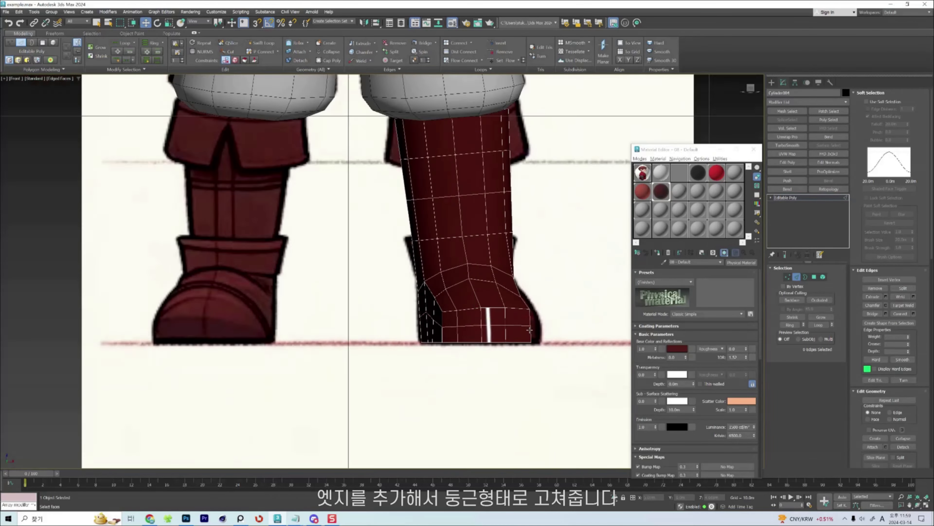
# Move the outer vertices of the toe and instep outward to the rounded boot outline in the front reference.
pyautogui.scroll(4, 545, 333)
pyautogui.press('1')
pyautogui.click(531, 320)
pyautogui.moveTo(556, 321); pyautogui.dragTo(574, 321)
pyautogui.click(533, 353)
pyautogui.moveTo(560, 353); pyautogui.dragTo(571, 354)
pyautogui.click(511, 263)
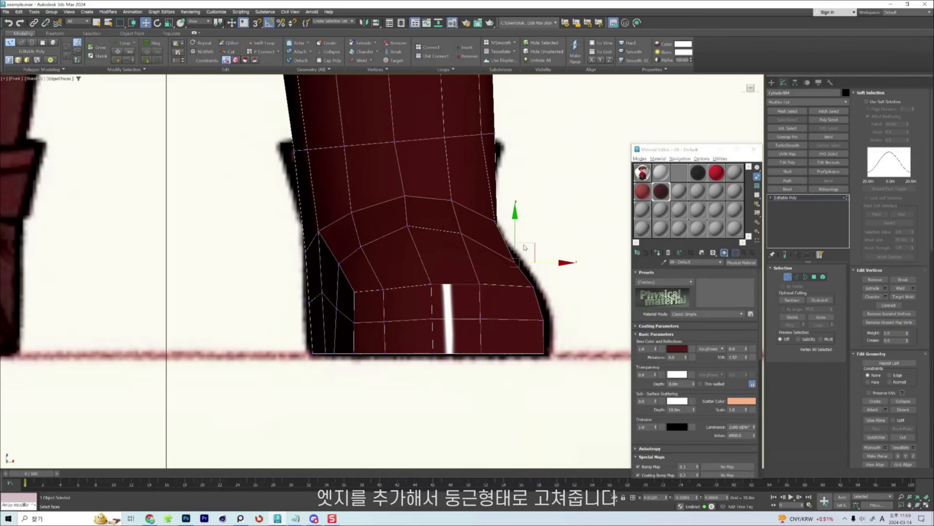
pyautogui.moveTo(528, 250); pyautogui.dragTo(533, 247)
# Add a second horizontal edge loop around the foot just above the sole, working in the see-through side view.
pyautogui.keyDown('alt'); pyautogui.moveTo(537, 295); pyautogui.dragTo(479, 313, button='middle'); pyautogui.keyUp('alt')
pyautogui.scroll(-4, 479, 312)
pyautogui.press('f')
pyautogui.press('r')
pyautogui.scroll(8, 484, 299)
pyautogui.moveTo(551, 289); pyautogui.dragTo(478, 323, button='middle')
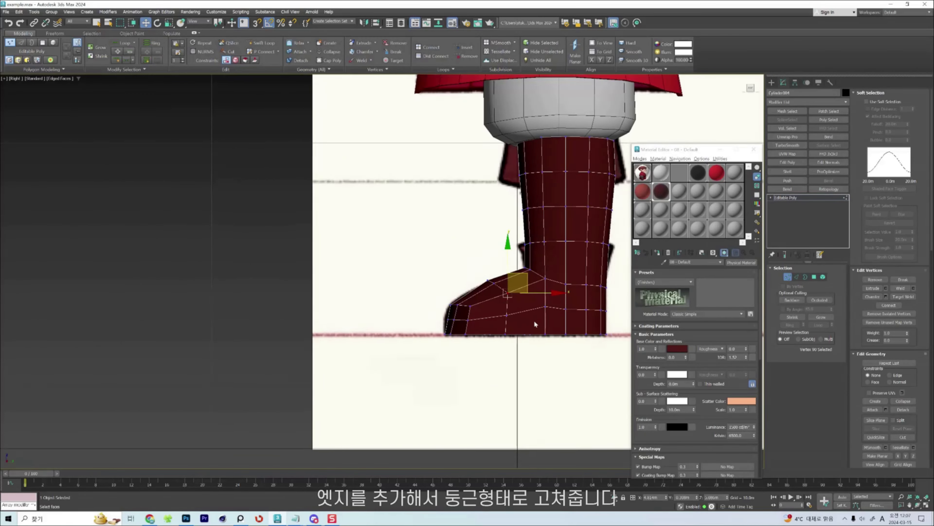
pyautogui.click(534, 320)
pyautogui.scroll(4, 574, 307)
pyautogui.hotkey('alt', 'x')
pyautogui.moveTo(549, 391); pyautogui.dragTo(479, 365)
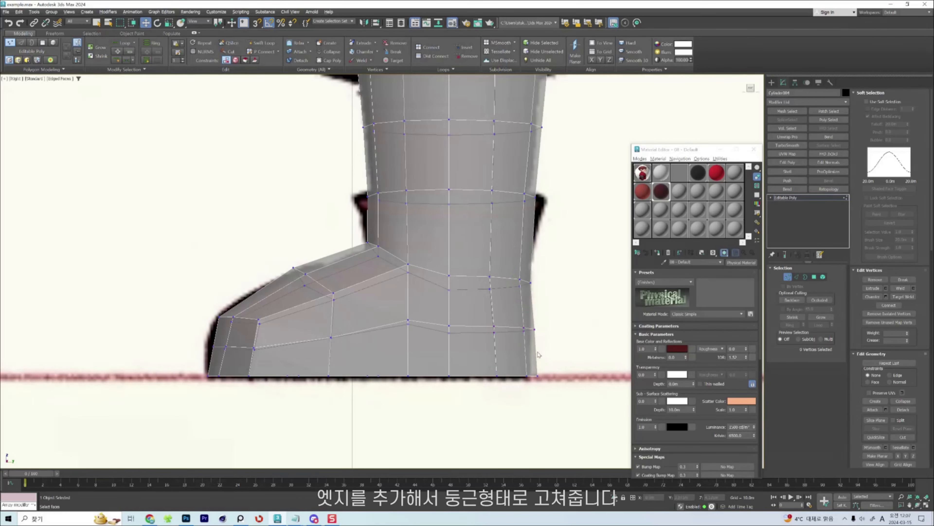
pyautogui.press('2')
pyautogui.click(536, 354)
pyautogui.hotkey('alt', 'r')
pyautogui.hotkey('ctrl', 'shift', 'e')
# Push the front and top edges of the toe to the side reference's rounded outline with the Shift brush.
pyautogui.scroll(3, 132, 352)
pyautogui.hotkey('shift', 's')
pyautogui.moveTo(248, 356); pyautogui.dragTo(236, 362)
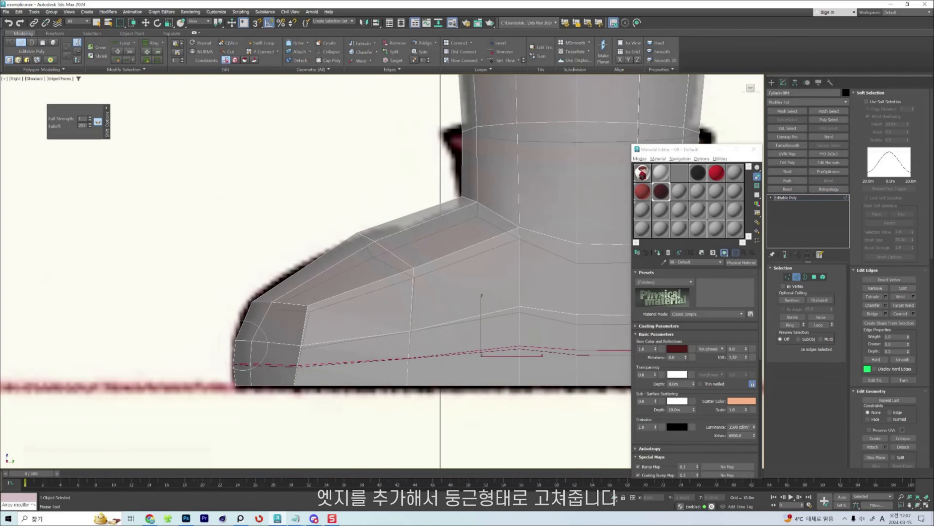
pyautogui.moveTo(251, 304); pyautogui.dragTo(257, 296)
# Add an edge loop across the front of the foot and shift its upper edges to round the top of the toe.
pyautogui.click(353, 339)
pyautogui.hotkey('alt', 'r')
pyautogui.hotkey('ctrl', 'shift', 'e')
pyautogui.hotkey('shift', 's')
pyautogui.moveTo(305, 267); pyautogui.dragTo(301, 260)
pyautogui.press('w')
pyautogui.scroll(-3, 308, 302)
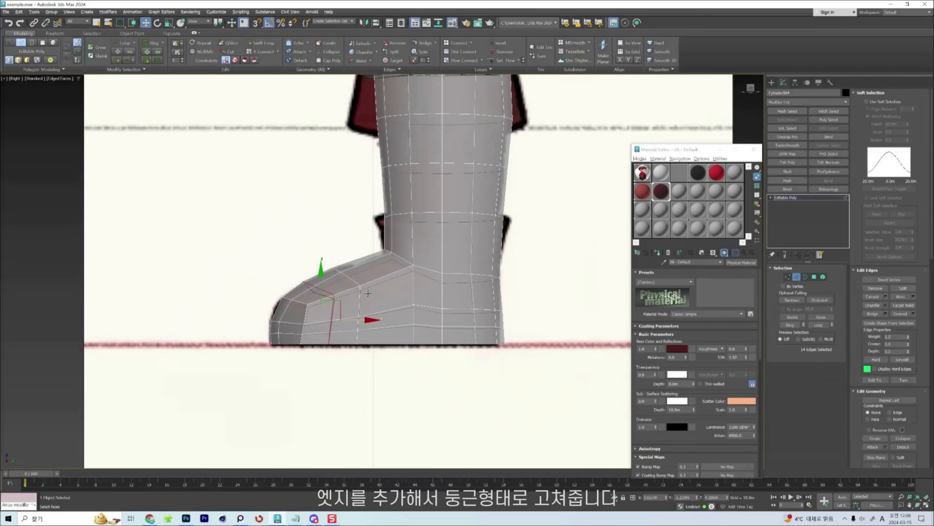
# Clear the smoothing groups of the whole boot element and assign it smoothing group 1.
pyautogui.press('5')
pyautogui.click(368, 293)
pyautogui.scroll(-5, 898, 368)
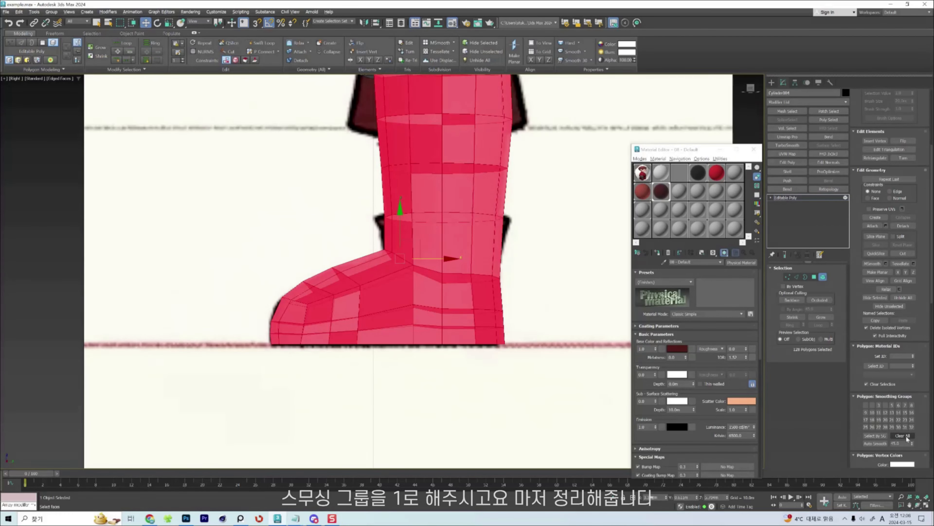
pyautogui.click(866, 405)
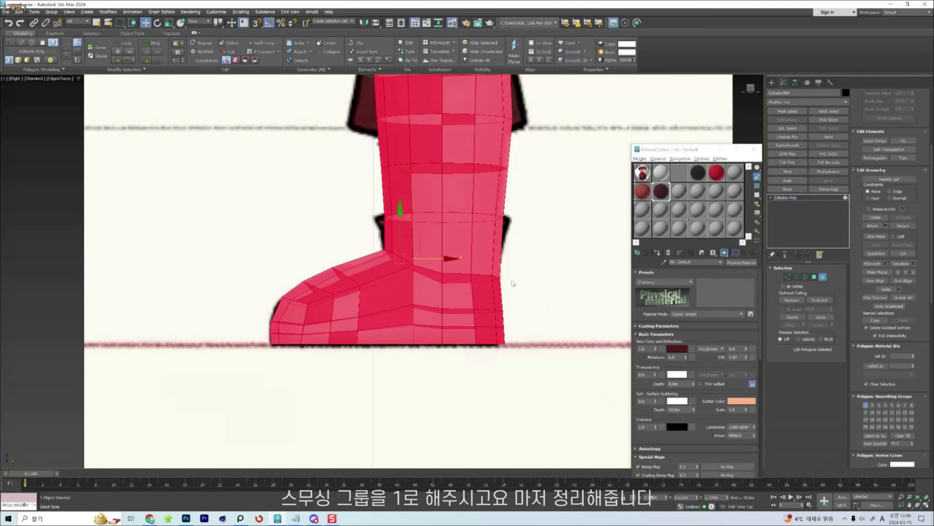
pyautogui.click(553, 270)
# Refine the instep contour and the sole edges against the side reference with the Shift brush.
pyautogui.scroll(3, 330, 280)
pyautogui.hotkey('shift', 's')
pyautogui.moveTo(341, 258); pyautogui.dragTo(358, 252)
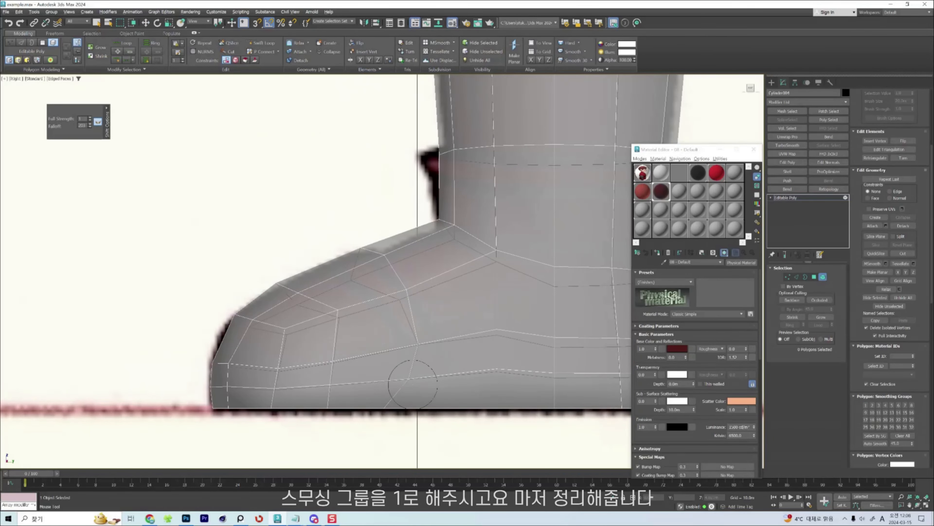
pyautogui.moveTo(413, 384); pyautogui.dragTo(419, 408)
pyautogui.scroll(-2, 448, 334)
pyautogui.press('w')
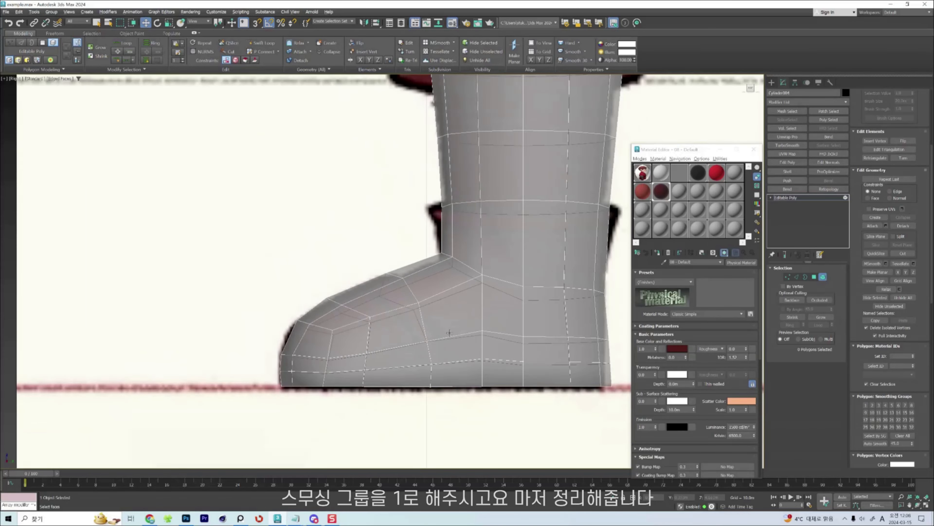
# Add one more edge loop across the instep near the ankle and soften the bend there with the Shift brush.
pyautogui.click(450, 337)
pyautogui.press('2')
pyautogui.click(452, 334)
pyautogui.hotkey('alt', 'r')
pyautogui.hotkey('ctrl', 'shift', 'e')
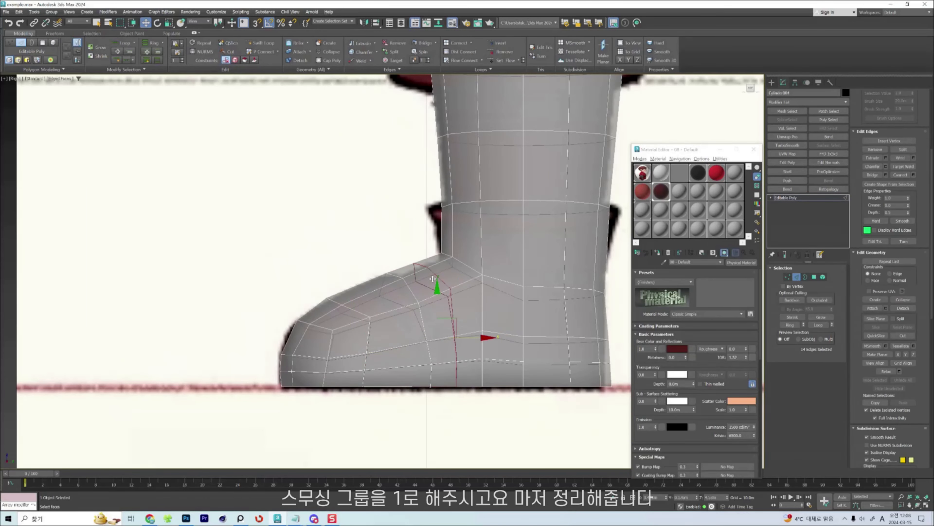
pyautogui.hotkey('shift', 's')
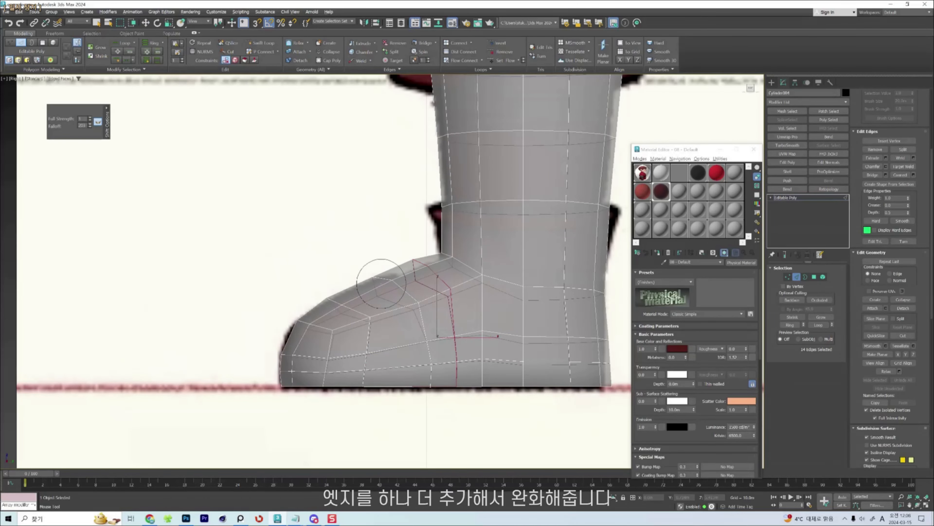
pyautogui.moveTo(415, 259); pyautogui.dragTo(418, 264)
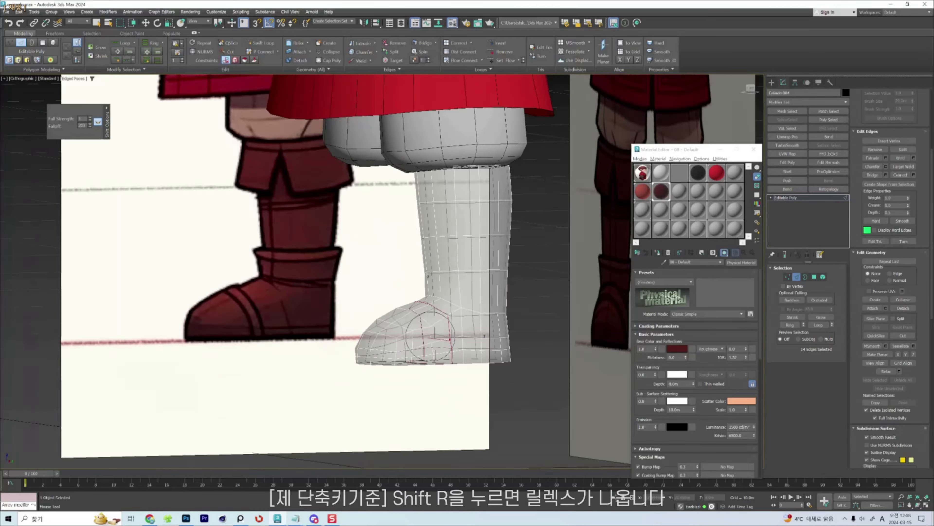
pyautogui.keyDown('alt'); pyautogui.moveTo(441, 331); pyautogui.dragTo(453, 331, button='middle'); pyautogui.keyUp('alt')
pyautogui.scroll(3, 456, 342)
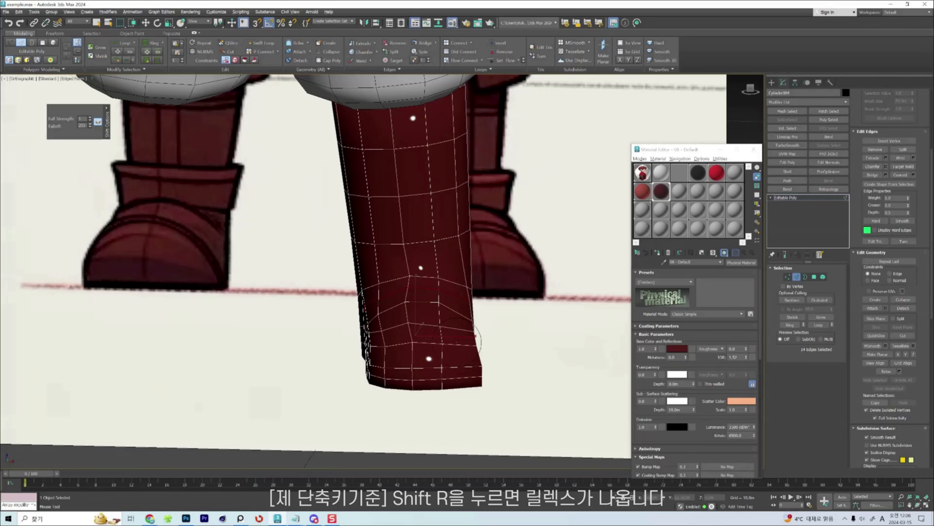
pyautogui.keyDown('alt'); pyautogui.moveTo(457, 342); pyautogui.dragTo(494, 328, button='middle'); pyautogui.keyUp('alt')
pyautogui.rightClick(423, 326)
pyautogui.keyDown('alt'); pyautogui.moveTo(423, 324); pyautogui.dragTo(445, 317, button='middle'); pyautogui.keyUp('alt')
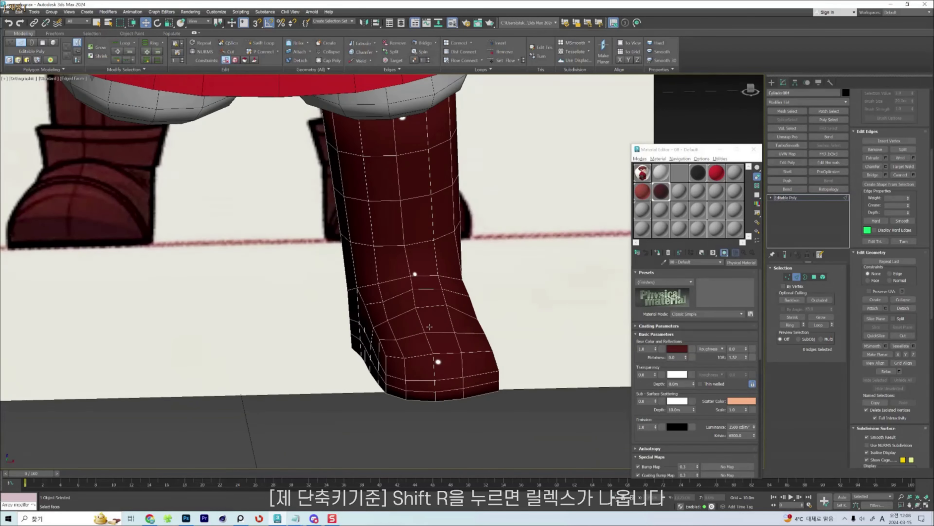
# Smooth the edge flow around the heel side and front of the foot with the Relax brush.
pyautogui.hotkey('shift', 'r')
pyautogui.keyDown('ctrl'); pyautogui.keyDown('shift'); pyautogui.moveTo(401, 337); pyautogui.dragTo(399, 342); pyautogui.keyUp('shift'); pyautogui.keyUp('ctrl')
pyautogui.keyDown('alt'); pyautogui.moveTo(373, 343); pyautogui.dragTo(381, 338, button='middle'); pyautogui.keyUp('alt')
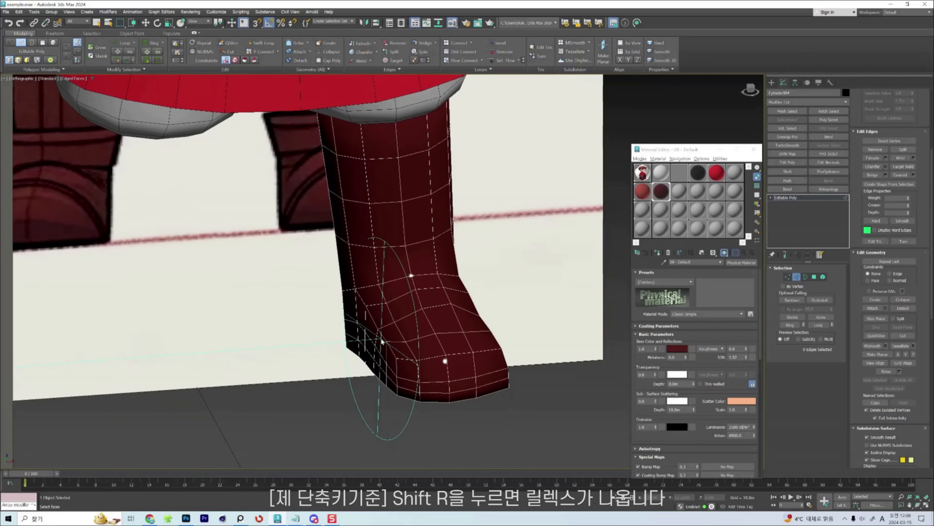
pyautogui.keyDown('ctrl'); pyautogui.keyDown('shift'); pyautogui.moveTo(381, 338); pyautogui.dragTo(436, 326); pyautogui.keyUp('shift'); pyautogui.keyUp('ctrl')
pyautogui.keyDown('alt'); pyautogui.moveTo(489, 339); pyautogui.dragTo(443, 378, button='middle'); pyautogui.keyUp('alt')
pyautogui.moveTo(443, 379)
pyautogui.mouseDown()
pyautogui.moveTo(457, 375)
pyautogui.moveTo(443, 272)
pyautogui.moveTo(377, 313)
pyautogui.moveTo(368, 343)
pyautogui.mouseUp()
# Adjust the foot's side contours with the Shift brush.
pyautogui.hotkey('shift', 's')
pyautogui.click(96, 124)
pyautogui.keyDown('alt'); pyautogui.moveTo(438, 372); pyautogui.dragTo(478, 416, button='middle'); pyautogui.keyUp('alt')
pyautogui.moveTo(492, 343); pyautogui.dragTo(486, 351)
pyautogui.moveTo(360, 363); pyautogui.dragTo(365, 365)
# Relax the edges across the instep to even out their spacing.
pyautogui.hotkey('shift', 'r')
pyautogui.keyDown('alt'); pyautogui.moveTo(365, 364); pyautogui.dragTo(386, 316, button='middle'); pyautogui.keyUp('alt')
pyautogui.moveTo(399, 317)
pyautogui.mouseDown()
pyautogui.moveTo(373, 357)
pyautogui.moveTo(445, 343)
pyautogui.mouseUp()
pyautogui.moveTo(445, 343)
pyautogui.keyDown('alt'); pyautogui.mouseDown(button='middle')
pyautogui.moveTo(386, 355)
pyautogui.moveTo(368, 327)
pyautogui.mouseUp(button='middle'); pyautogui.keyUp('alt')
# Nudge the upper toe edges with the Shift brush to refine the rounding of the toe.
pyautogui.hotkey('shift', 's')
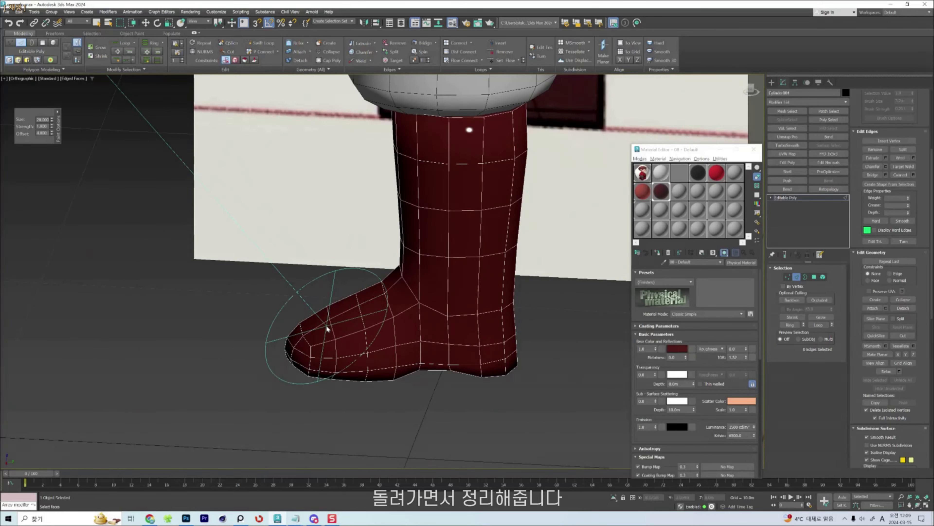
pyautogui.moveTo(327, 327); pyautogui.dragTo(323, 319)
pyautogui.keyDown('alt'); pyautogui.moveTo(307, 344); pyautogui.dragTo(305, 319, button='middle'); pyautogui.keyUp('alt')
pyautogui.keyDown('alt'); pyautogui.moveTo(305, 368); pyautogui.dragTo(276, 370, button='middle'); pyautogui.keyUp('alt')
pyautogui.hotkey('shift', 'r')
pyautogui.scroll(3, 279, 342)
pyautogui.keyDown('alt'); pyautogui.moveTo(335, 364); pyautogui.dragTo(407, 312, button='middle'); pyautogui.keyUp('alt')
pyautogui.press('w')
pyautogui.scroll(-5, 307, 324)
pyautogui.keyDown('alt'); pyautogui.moveTo(313, 317); pyautogui.dragTo(213, 291, button='middle'); pyautogui.keyUp('alt')
pyautogui.scroll(2, 213, 291)
# Select the sole's bottom vertices in the side view and flatten them along the Y axis with the scale type-in.
pyautogui.hotkey('shift', 's')
pyautogui.scroll(3, 451, 375)
pyautogui.press('1')
pyautogui.press('w')
pyautogui.moveTo(580, 355); pyautogui.dragTo(433, 403)
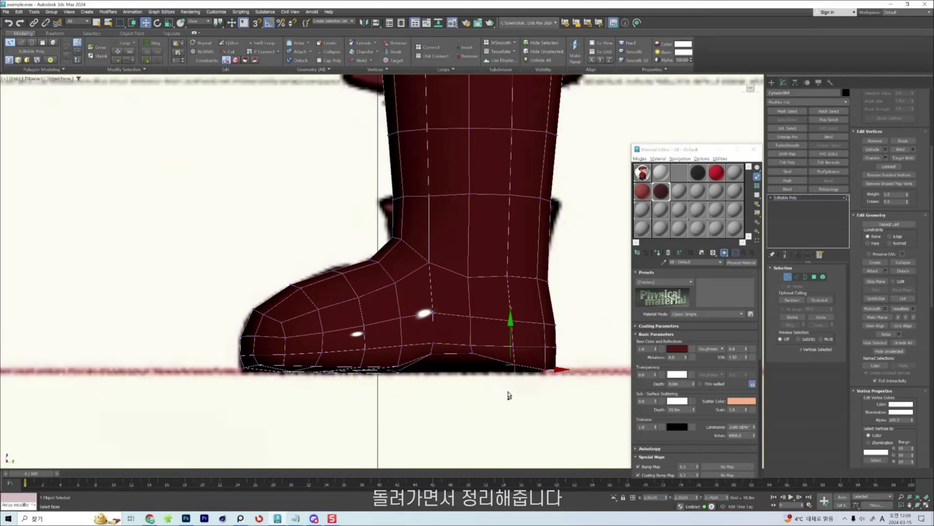
pyautogui.moveTo(239, 366); pyautogui.dragTo(239, 368)
pyautogui.scroll(-3, 326, 298)
pyautogui.press('r')
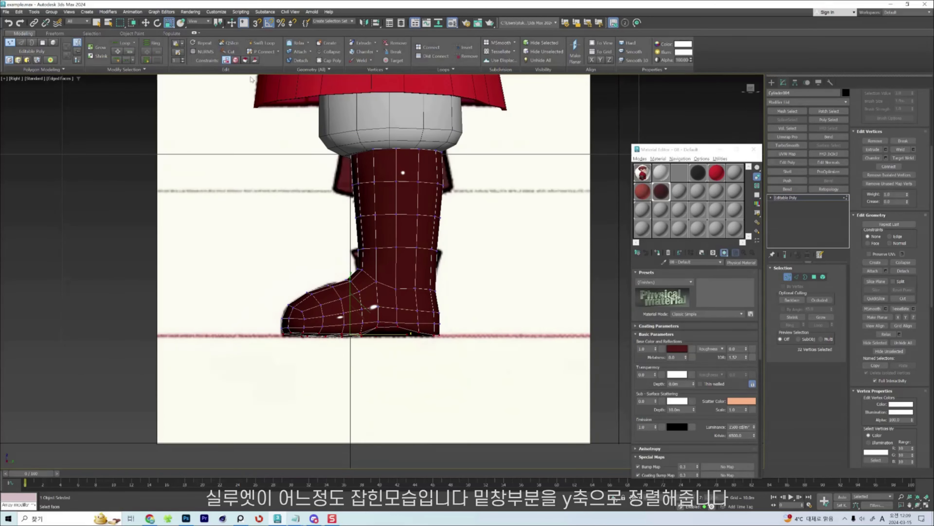
pyautogui.rightClick(169, 23)
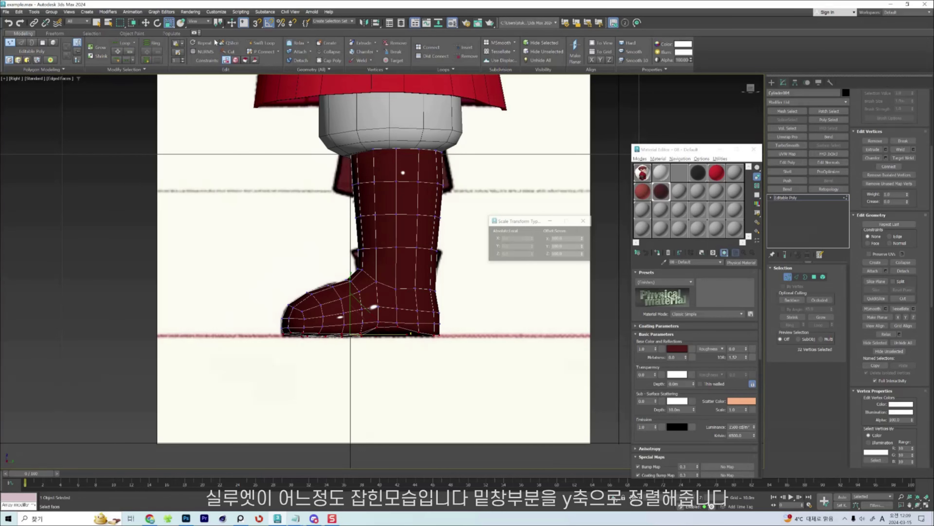
pyautogui.rightClick(583, 248)
pyautogui.click(585, 221)
pyautogui.press('w')
# Try to delete the polygons on the underside of the forefoot, and undo the deletion.
pyautogui.scroll(3, 379, 316)
pyautogui.keyDown('alt'); pyautogui.moveTo(384, 319); pyautogui.dragTo(410, 340, button='middle'); pyautogui.keyUp('alt')
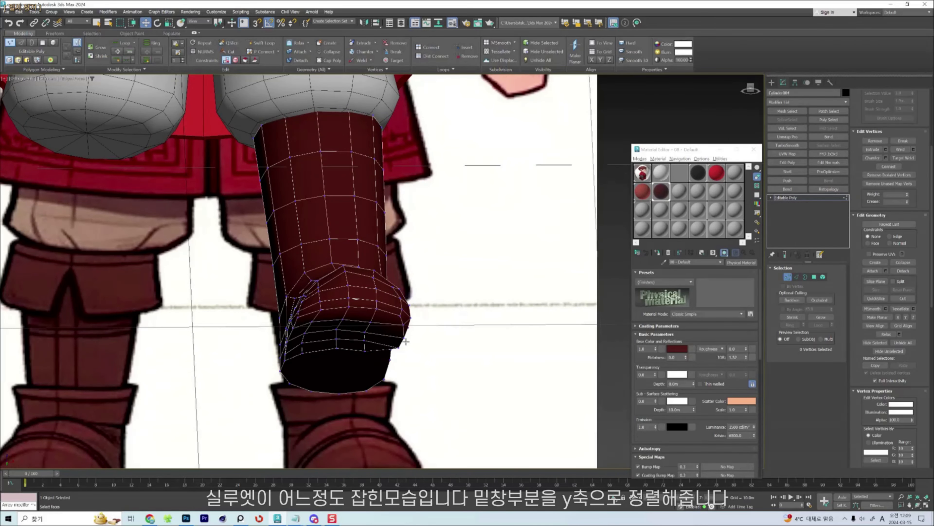
pyautogui.keyDown('alt'); pyautogui.moveTo(364, 339); pyautogui.dragTo(355, 294, button='middle'); pyautogui.keyUp('alt')
pyautogui.press('4')
pyautogui.click(293, 316)
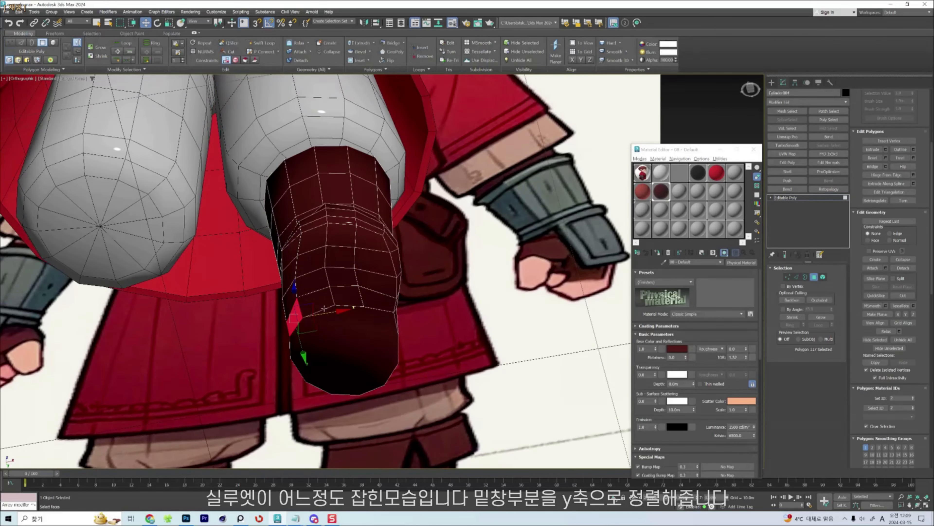
pyautogui.keyDown('ctrl'); pyautogui.click(315, 301); pyautogui.keyUp('ctrl')
pyautogui.keyDown('ctrl'); pyautogui.click(345, 294); pyautogui.keyUp('ctrl')
pyautogui.keyDown('ctrl'); pyautogui.click(342, 279); pyautogui.keyUp('ctrl')
pyautogui.keyDown('ctrl'); pyautogui.click(373, 292); pyautogui.keyUp('ctrl')
pyautogui.keyDown('ctrl'); pyautogui.click(375, 279); pyautogui.keyUp('ctrl')
pyautogui.keyDown('ctrl'); pyautogui.click(373, 258); pyautogui.keyUp('ctrl')
pyautogui.keyDown('ctrl'); pyautogui.click(370, 240); pyautogui.keyUp('ctrl')
pyautogui.keyDown('ctrl'); pyautogui.click(343, 236); pyautogui.keyUp('ctrl')
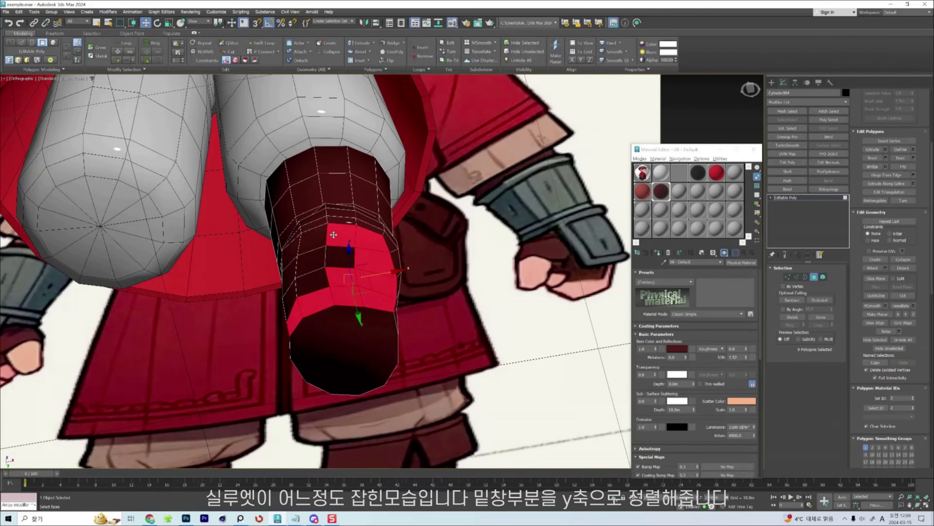
pyautogui.keyDown('ctrl'); pyautogui.click(339, 256); pyautogui.keyUp('ctrl')
pyautogui.keyDown('ctrl'); pyautogui.click(313, 262); pyautogui.keyUp('ctrl')
pyautogui.keyDown('ctrl'); pyautogui.click(311, 241); pyautogui.keyUp('ctrl')
pyautogui.keyDown('ctrl'); pyautogui.click(292, 255); pyautogui.keyUp('ctrl')
pyautogui.keyDown('ctrl'); pyautogui.click(291, 267); pyautogui.keyUp('ctrl')
pyautogui.keyDown('ctrl'); pyautogui.click(311, 290); pyautogui.keyUp('ctrl')
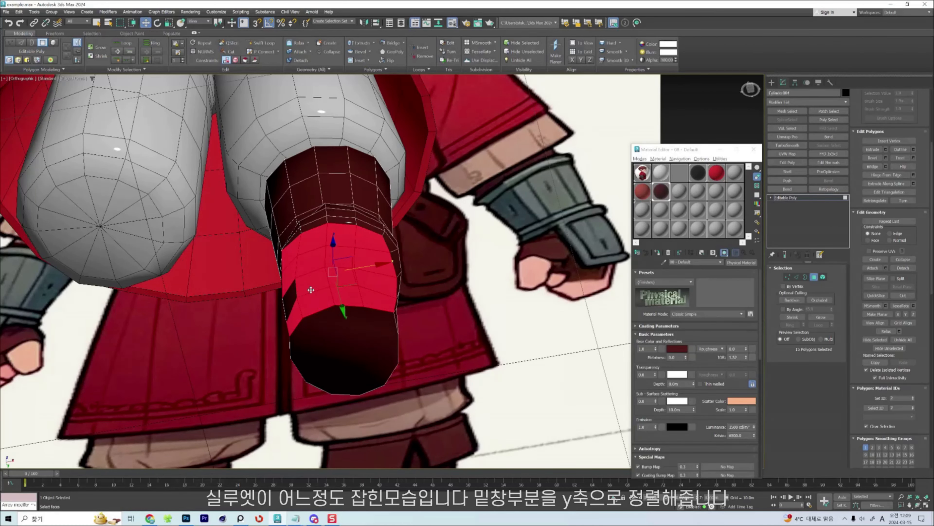
pyautogui.keyDown('ctrl'); pyautogui.click(288, 303); pyautogui.keyUp('ctrl')
pyautogui.keyDown('alt'); pyautogui.moveTo(288, 303); pyautogui.dragTo(435, 292, button='middle'); pyautogui.keyUp('alt')
pyautogui.press('Delete')
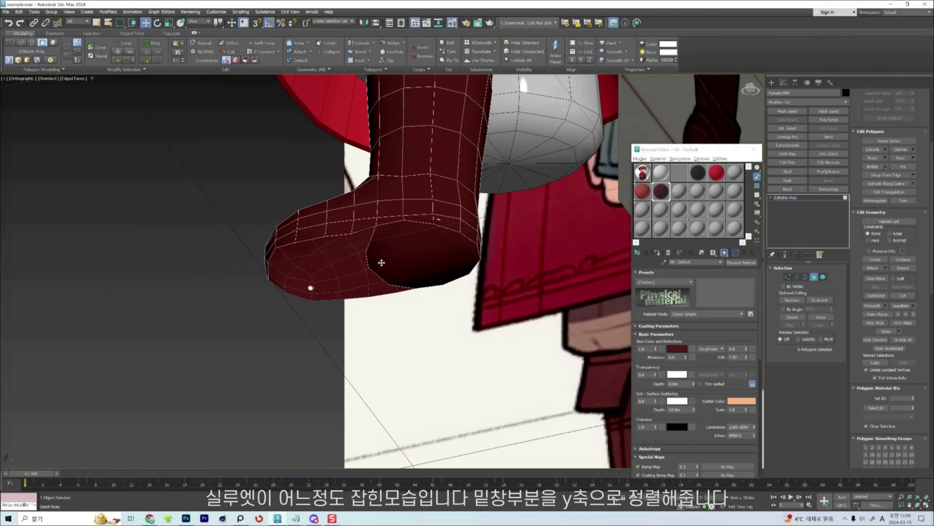
pyautogui.keyDown('alt'); pyautogui.moveTo(403, 264); pyautogui.dragTo(421, 173, button='middle'); pyautogui.keyUp('alt')
pyautogui.hotkey('ctrl', 'z')
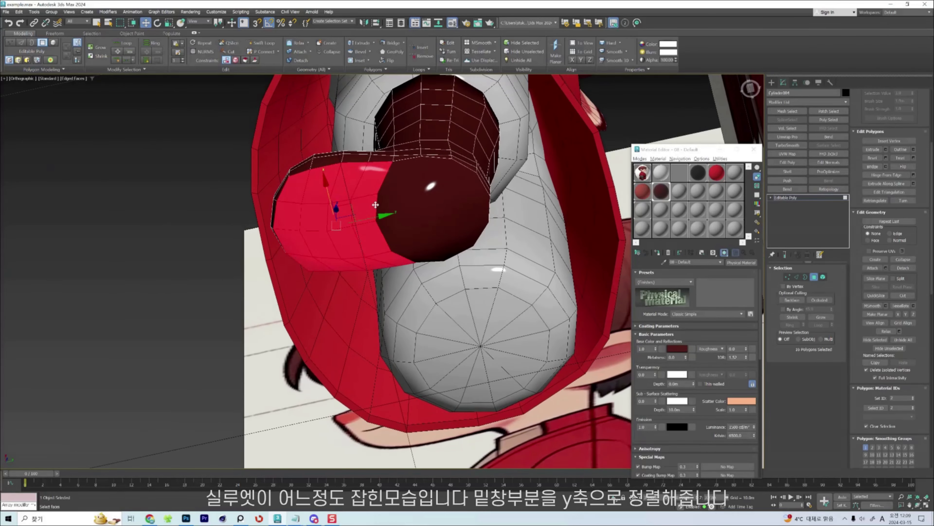
# Connect opposite vertices across the heel's underside with straight edges, including the boundary to the forefoot.
pyautogui.press('2')
pyautogui.press('1')
pyautogui.click(443, 261)
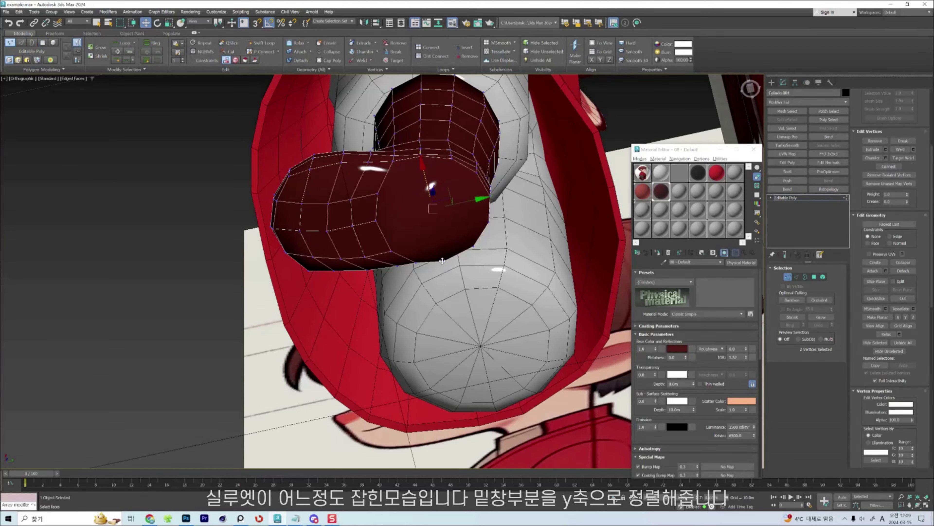
pyautogui.keyDown('ctrl'); pyautogui.click(471, 245); pyautogui.keyUp('ctrl')
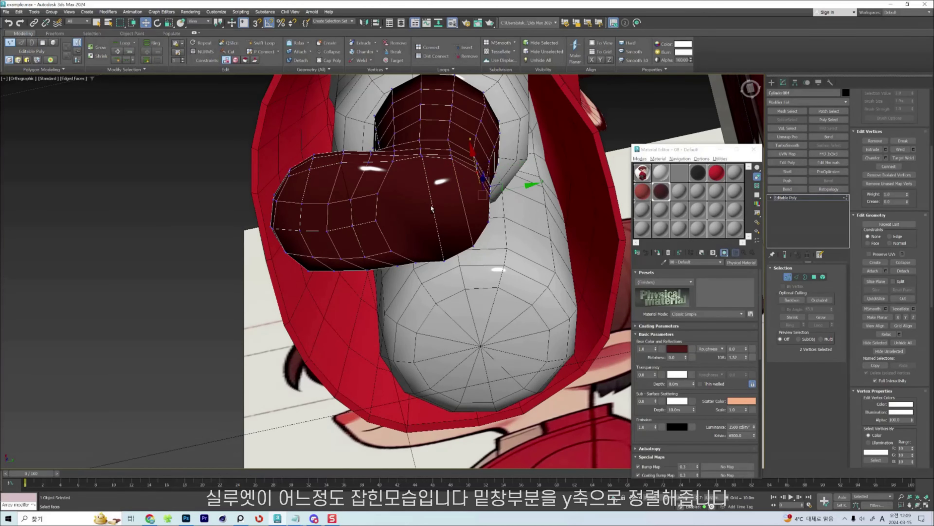
pyautogui.keyDown('ctrl'); pyautogui.click(490, 223); pyautogui.keyUp('ctrl')
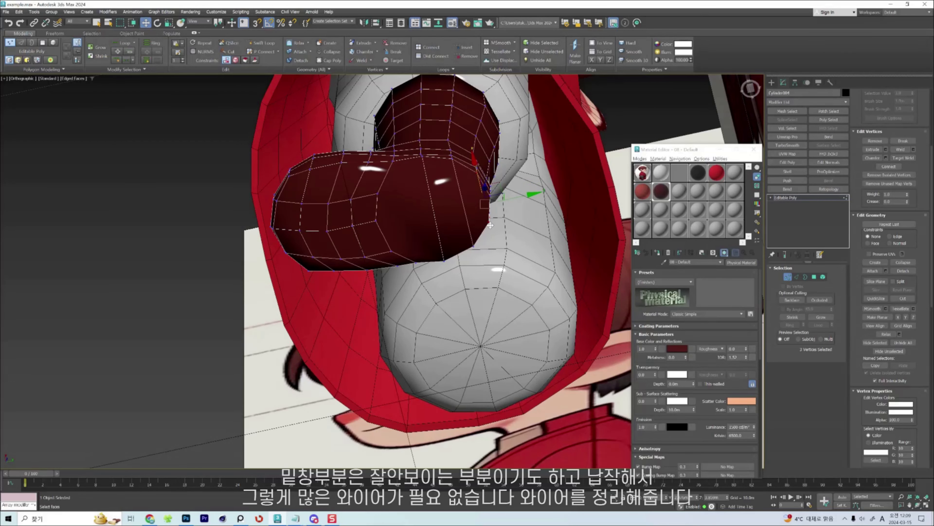
pyautogui.keyDown('alt'); pyautogui.moveTo(414, 212); pyautogui.dragTo(411, 230, button='middle'); pyautogui.keyUp('alt')
pyautogui.click(391, 167)
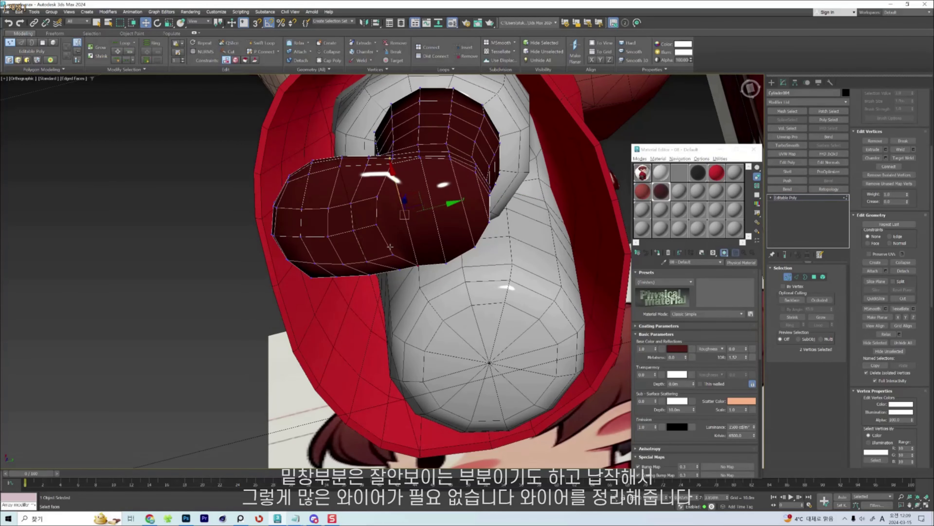
# Collapse the first inner edges on the forefoot's underside to start reducing the sole's wireframe.
pyautogui.press('2')
pyautogui.keyDown('ctrl'); pyautogui.click(359, 245); pyautogui.keyUp('ctrl')
pyautogui.hotkey('ctrl', 'alt', 'c')
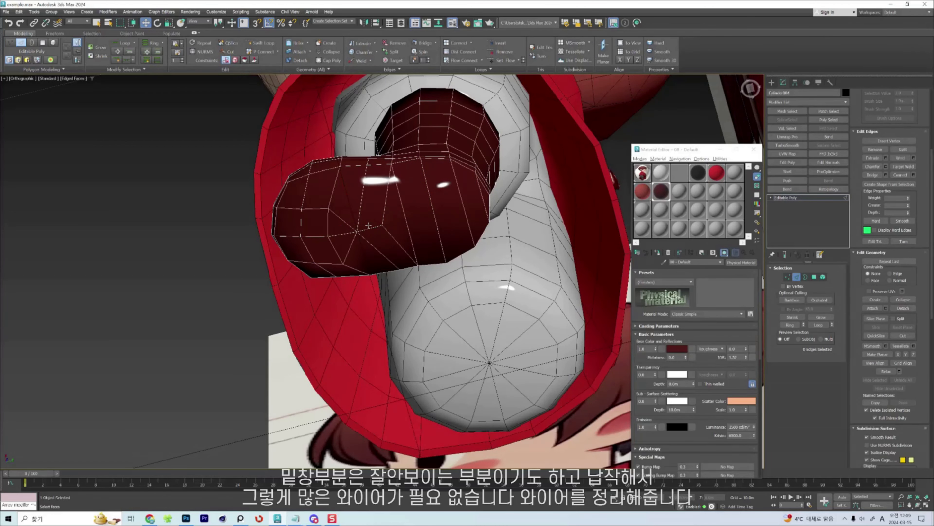
pyautogui.click(369, 229)
pyautogui.keyDown('alt'); pyautogui.moveTo(370, 228); pyautogui.dragTo(381, 191, button='middle'); pyautogui.keyUp('alt')
pyautogui.hotkey('ctrl', 'alt', 'c')
pyautogui.click(331, 212)
pyautogui.hotkey('ctrl', 'alt', 'c')
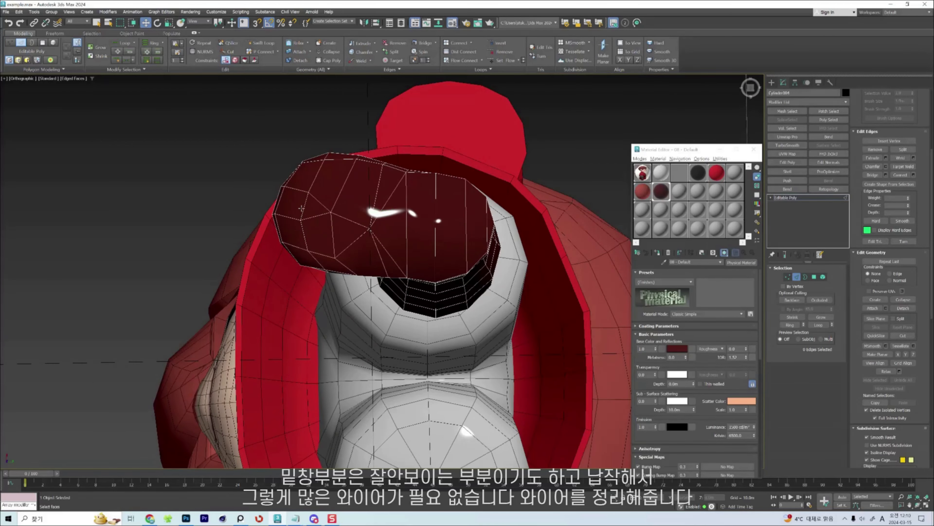
# Collapse the remaining inner edges of the forefoot's underside until they converge on a single point.
pyautogui.click(305, 209)
pyautogui.hotkey('ctrl', 'alt', 'c')
pyautogui.click(323, 211)
pyautogui.hotkey('ctrl', 'alt', 'c')
pyautogui.click(346, 221)
pyautogui.hotkey('ctrl', 'alt', 'c')
pyautogui.click(340, 237)
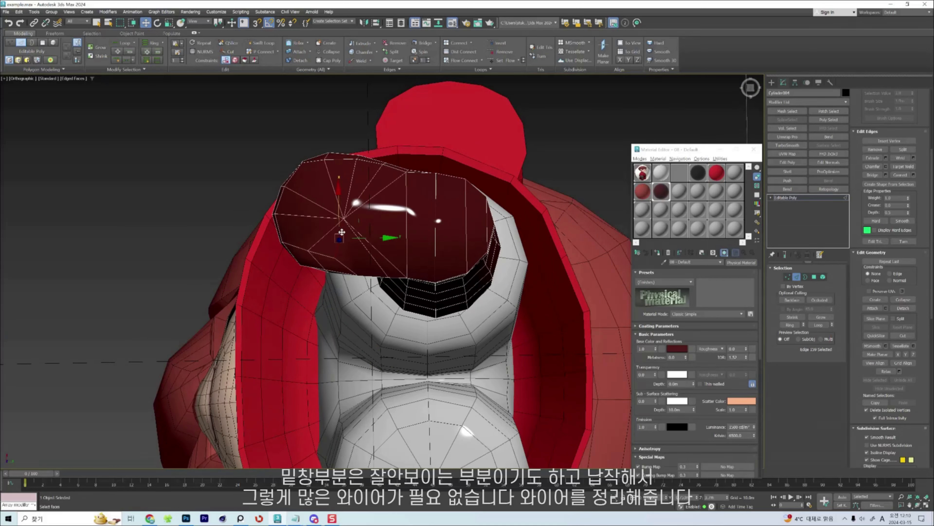
pyautogui.hotkey('ctrl', 'alt', 'c')
pyautogui.click(327, 242)
pyautogui.hotkey('ctrl', 'alt', 'c')
# Select the radiating edges on the forefoot's underside and remove them together with their vertices.
pyautogui.click(341, 231)
pyautogui.keyDown('ctrl'); pyautogui.click(337, 215); pyautogui.keyUp('ctrl')
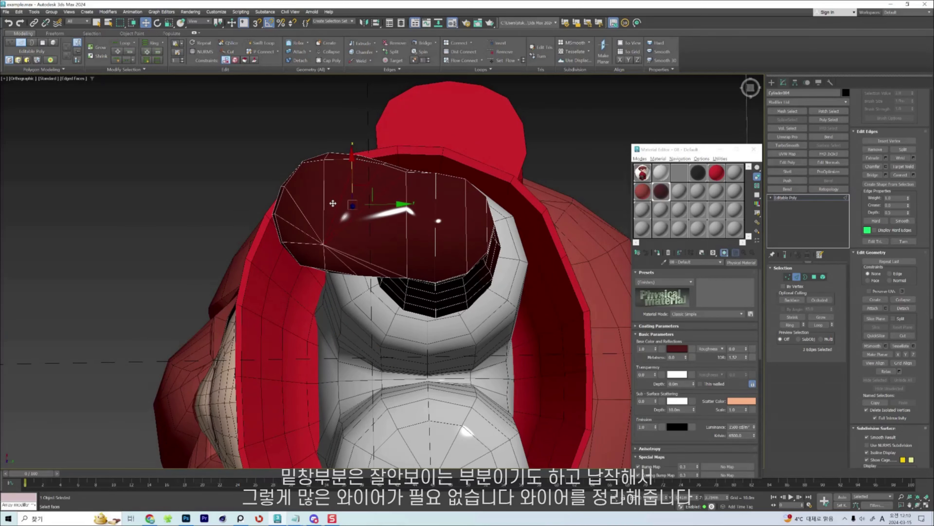
pyautogui.keyDown('ctrl'); pyautogui.click(324, 210); pyautogui.keyUp('ctrl')
pyautogui.keyDown('ctrl'); pyautogui.click(312, 227); pyautogui.keyUp('ctrl')
pyautogui.keyDown('ctrl'); pyautogui.click(309, 235); pyautogui.keyUp('ctrl')
pyautogui.keyDown('ctrl'); pyautogui.click(313, 244); pyautogui.keyUp('ctrl')
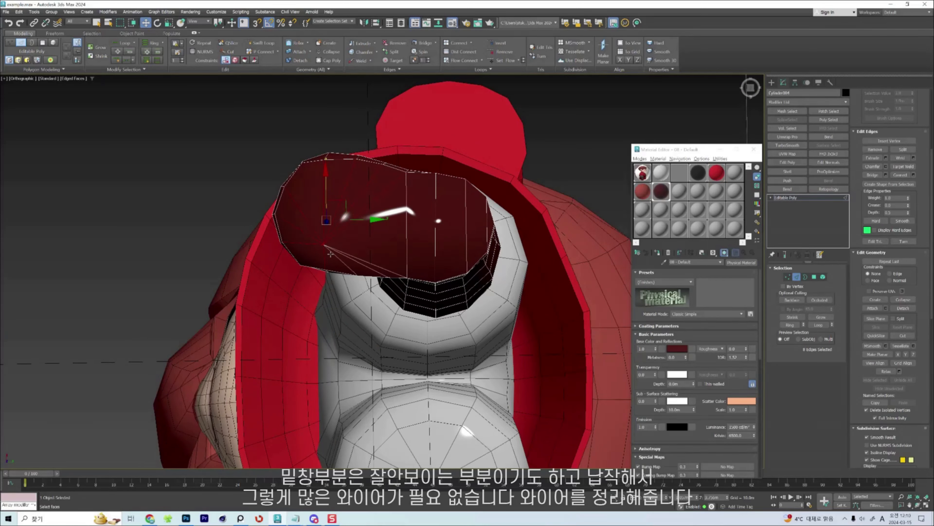
pyautogui.hotkey('ctrl', 'BackSpace')
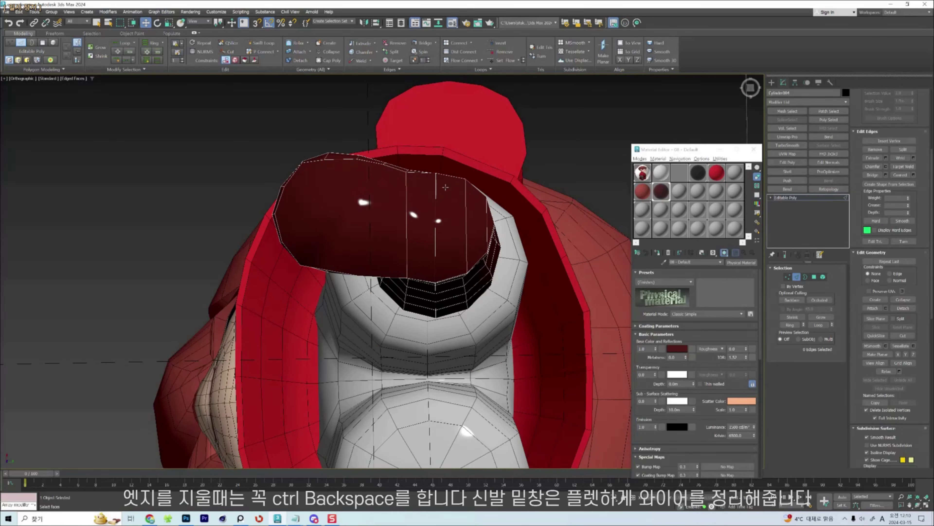
# Connect opposite border vertices across the forefoot's underside so parallel edges run across the sole up to the toe.
pyautogui.press('1')
pyautogui.click(385, 163)
pyautogui.keyDown('alt'); pyautogui.moveTo(385, 163); pyautogui.dragTo(398, 247, button='middle'); pyautogui.keyUp('alt')
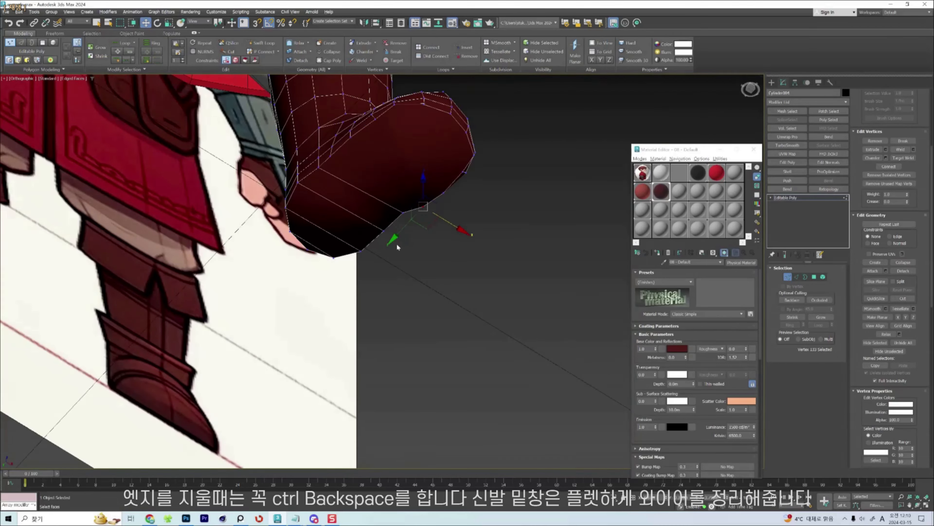
pyautogui.click(350, 138)
pyautogui.keyDown('ctrl'); pyautogui.click(445, 192); pyautogui.keyUp('ctrl')
pyautogui.hotkey('ctrl', 'shift', 'e')
pyautogui.click(375, 119)
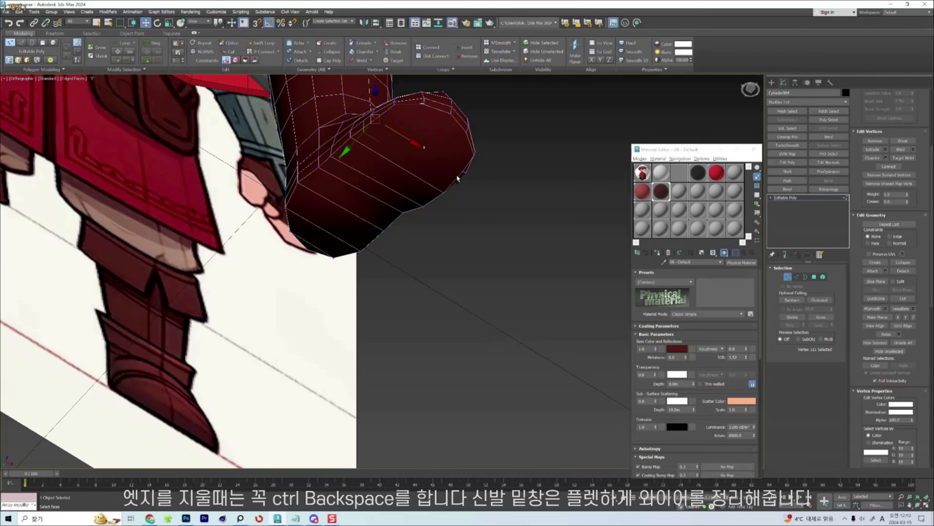
pyautogui.keyDown('ctrl'); pyautogui.click(466, 173); pyautogui.keyUp('ctrl')
pyautogui.hotkey('ctrl', 'shift', 'e')
pyautogui.click(394, 104)
pyautogui.keyDown('ctrl'); pyautogui.click(475, 154); pyautogui.keyUp('ctrl')
pyautogui.press('2')
pyautogui.click(419, 119)
pyautogui.keyDown('alt'); pyautogui.moveTo(420, 120); pyautogui.dragTo(439, 96, button='middle'); pyautogui.keyUp('alt')
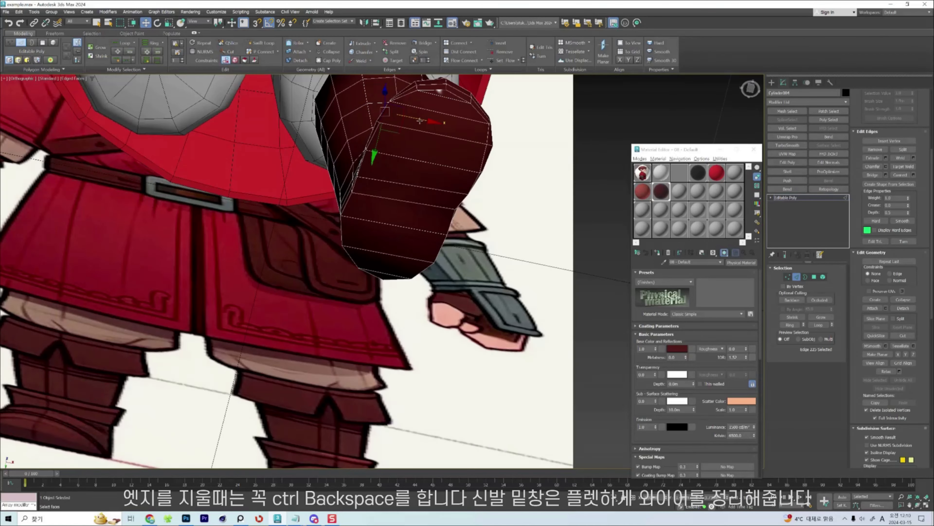
pyautogui.press('1')
pyautogui.press('2')
# Select the sole under both the forefoot and heel and flatten it along the Y axis with the scale type-in.
pyautogui.scroll(2, 427, 184)
pyautogui.press('r')
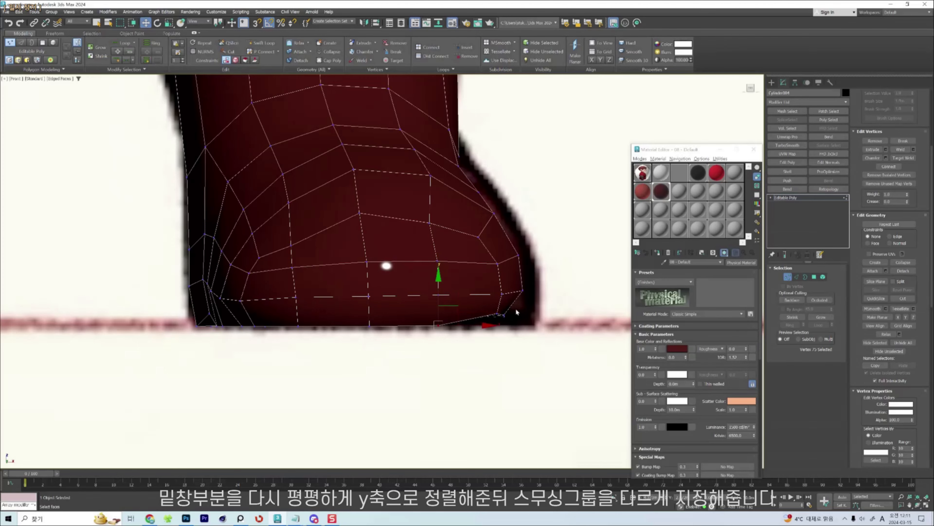
pyautogui.press('p')
pyautogui.press('r')
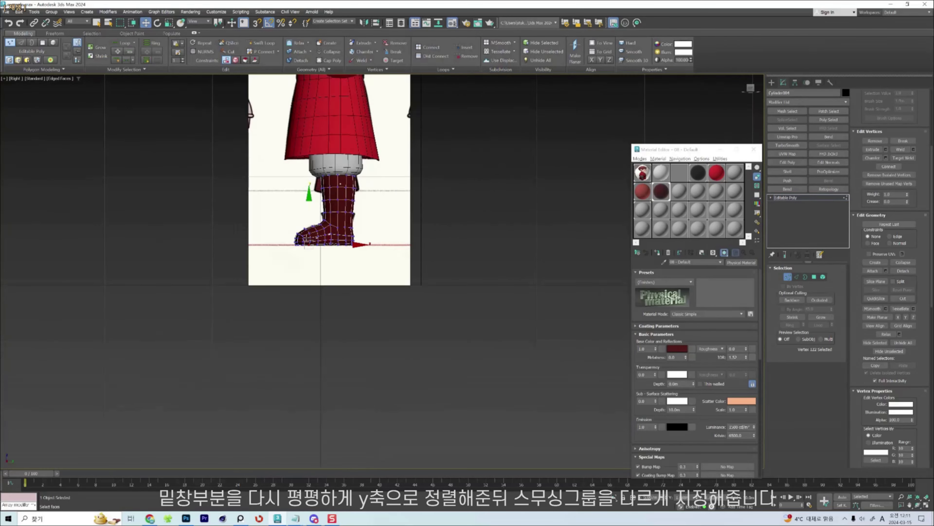
pyautogui.press('F3')
pyautogui.scroll(8, 316, 246)
pyautogui.moveTo(325, 249); pyautogui.dragTo(127, 282)
pyautogui.scroll(-3, 298, 278)
pyautogui.press('F3')
pyautogui.press('p')
pyautogui.keyDown('alt'); pyautogui.moveTo(419, 267); pyautogui.dragTo(428, 218, button='middle'); pyautogui.keyUp('alt')
pyautogui.press('4')
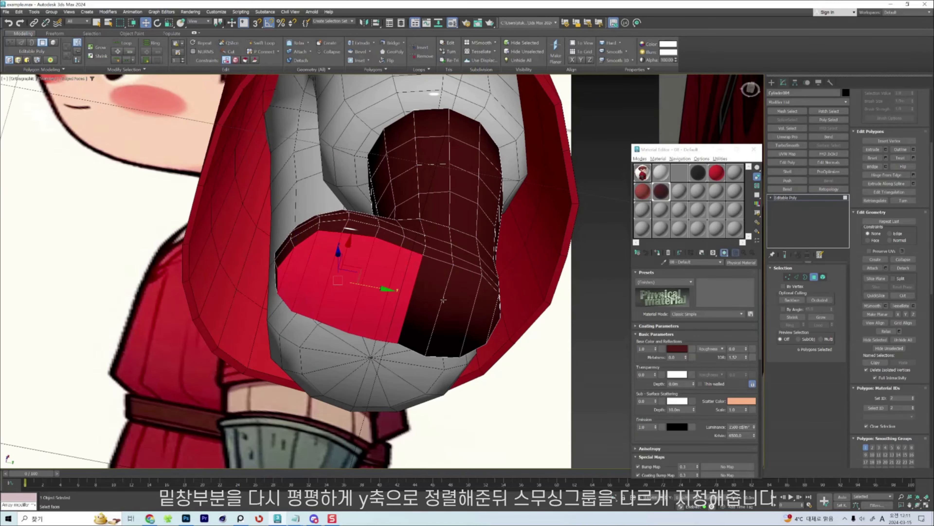
pyautogui.keyDown('ctrl'); pyautogui.click(434, 305); pyautogui.keyUp('ctrl')
pyautogui.keyDown('ctrl'); pyautogui.click(482, 316); pyautogui.keyUp('ctrl')
pyautogui.press('r')
pyautogui.rightClick(170, 23)
pyautogui.rightClick(580, 246)
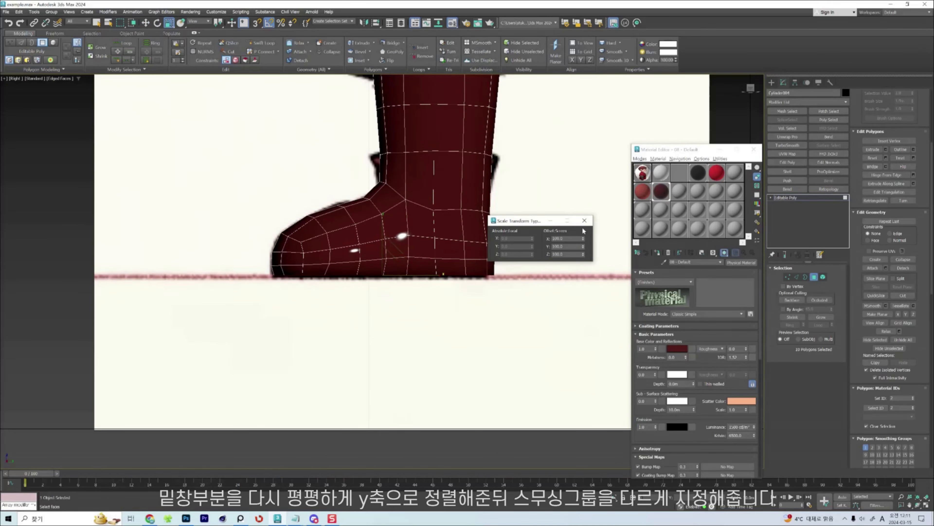
pyautogui.click(587, 218)
# Raise the two sole vertices in front of the heel slightly to form a shallow shoe-heel arch.
pyautogui.press('w')
pyautogui.press('1')
pyautogui.scroll(5, 409, 268)
pyautogui.moveTo(395, 277); pyautogui.dragTo(415, 298)
pyautogui.moveTo(401, 254); pyautogui.dragTo(403, 242)
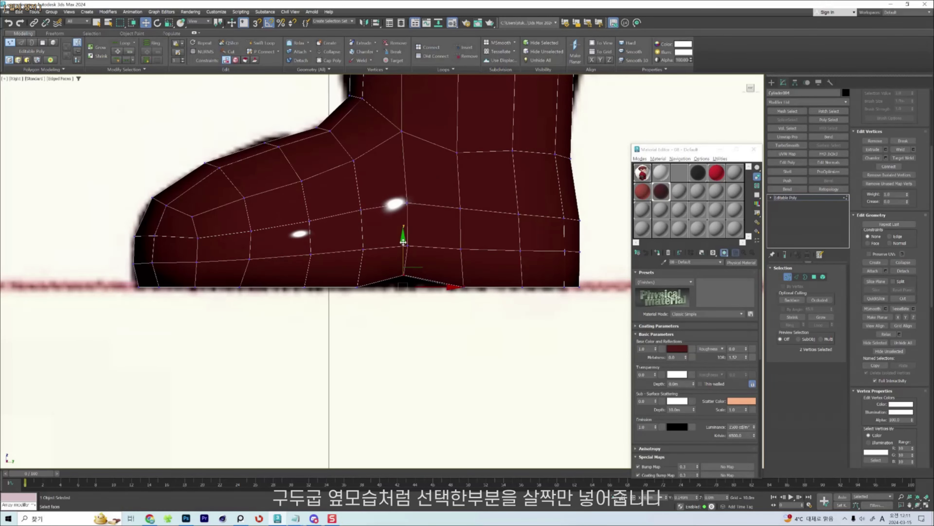
pyautogui.scroll(-4, 403, 242)
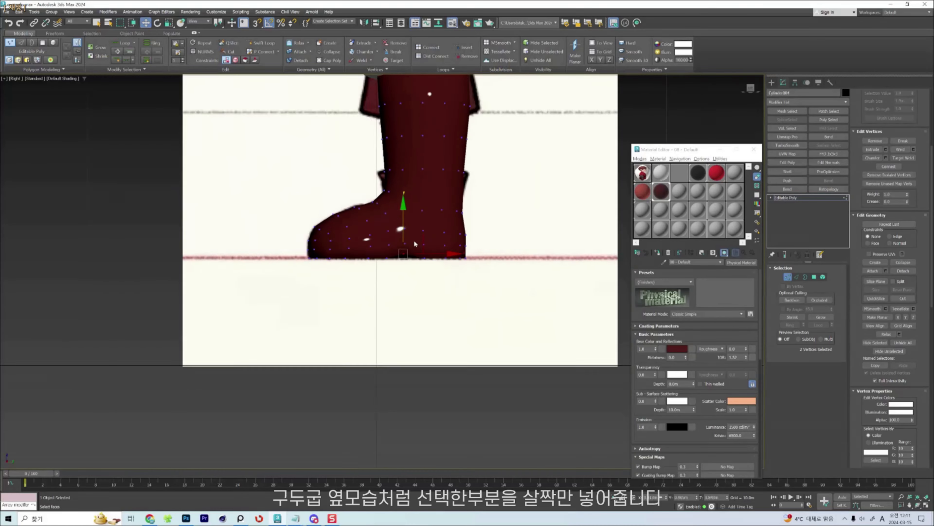
pyautogui.keyDown('alt'); pyautogui.moveTo(414, 240); pyautogui.dragTo(476, 236, button='middle'); pyautogui.keyUp('alt')
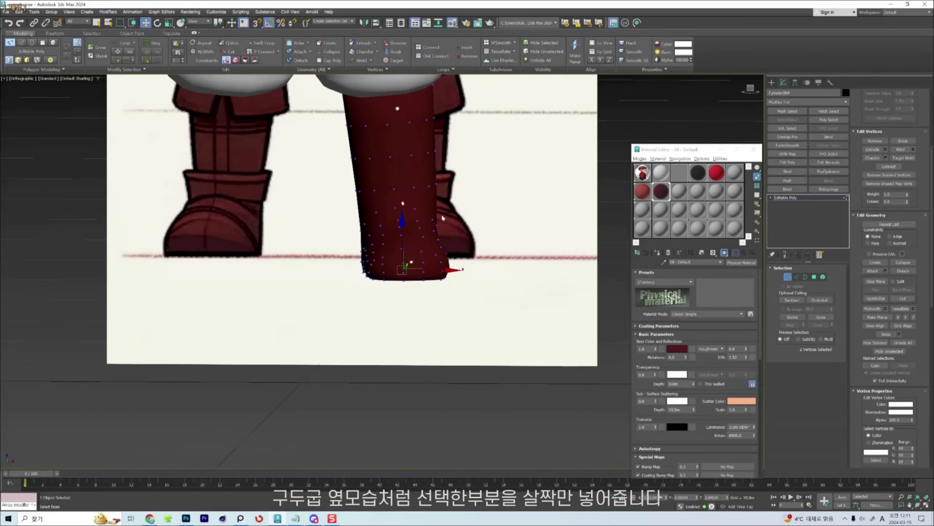
pyautogui.press('F4')
# Adjust the edges of the lower shaft above the ankle in the front view with the Shift brush.
pyautogui.scroll(3, 430, 199)
pyautogui.click(433, 180)
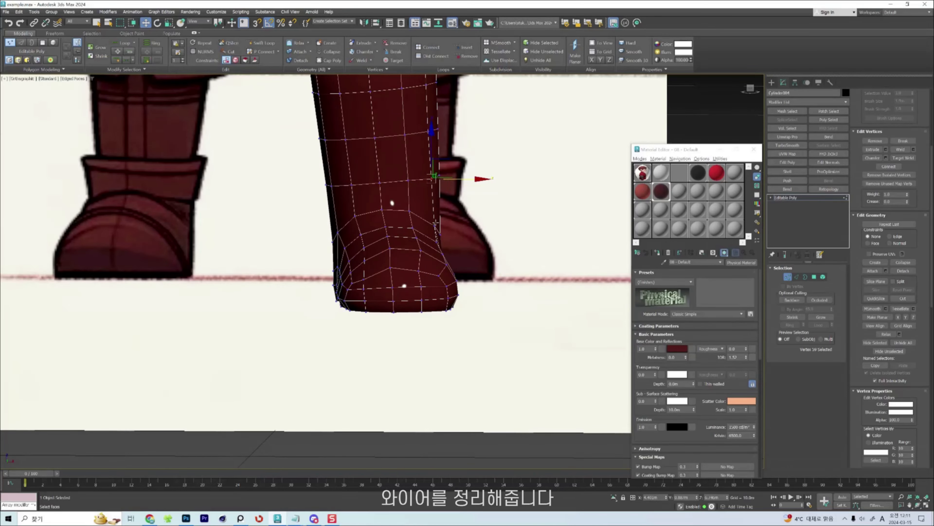
pyautogui.press('2')
pyautogui.click(409, 197)
pyautogui.click(381, 198)
pyautogui.click(353, 202)
pyautogui.press('f')
pyautogui.press('z')
pyautogui.scroll(-9, 376, 205)
pyautogui.hotkey('shift', 's')
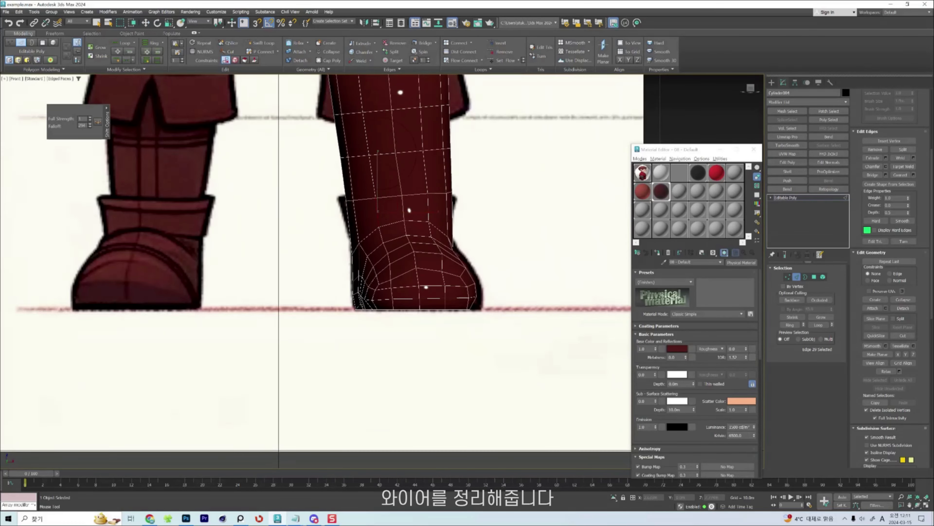
pyautogui.moveTo(424, 156); pyautogui.dragTo(424, 151)
pyautogui.moveTo(398, 156); pyautogui.dragTo(397, 152)
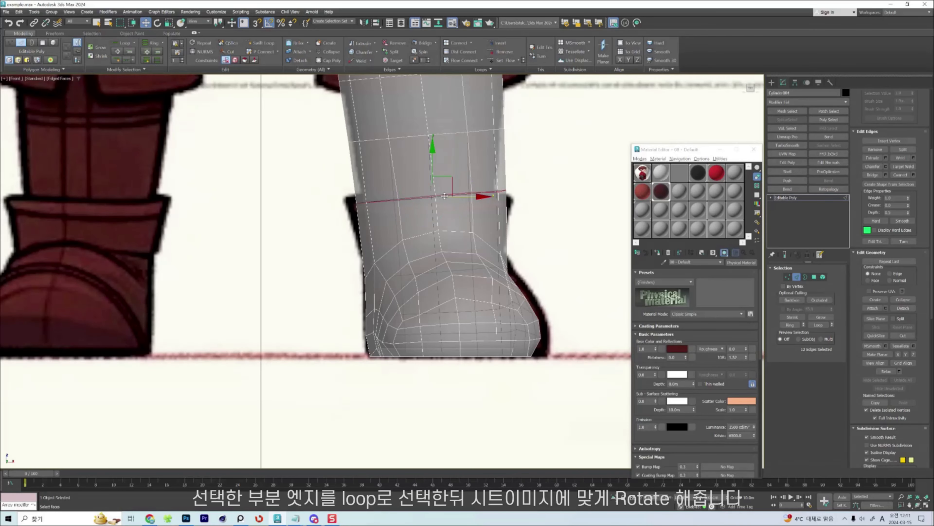
# Rotate the edge loop above the ankle to match the cuff's top line in the front reference.
pyautogui.press('e')
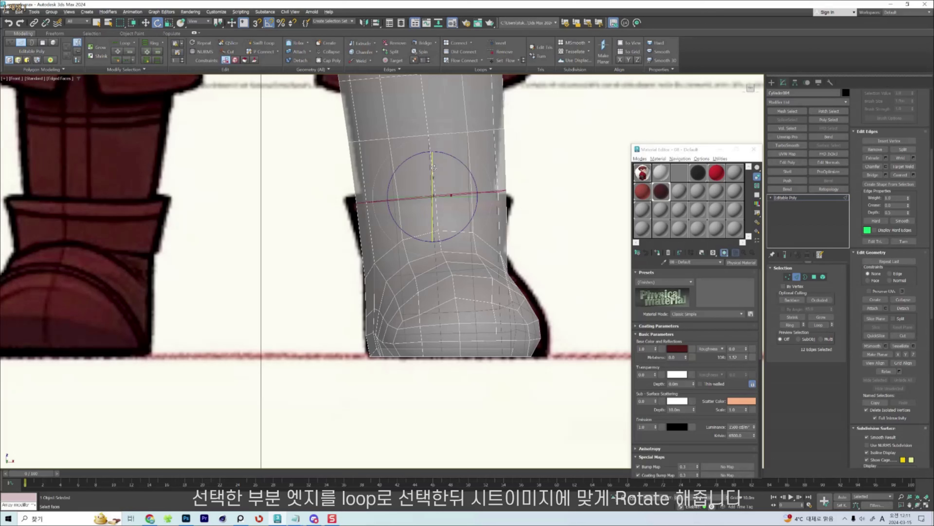
pyautogui.moveTo(433, 168); pyautogui.dragTo(474, 174)
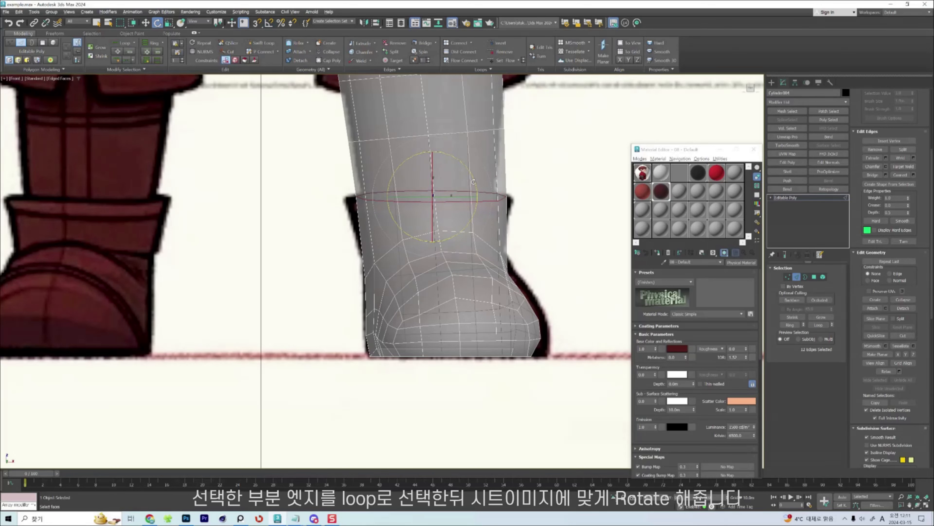
pyautogui.press('w')
# Insert a Swift Loop edge just below the ankle loop and scale it outward to flare the boot's cuff.
pyautogui.scroll(5, 412, 235)
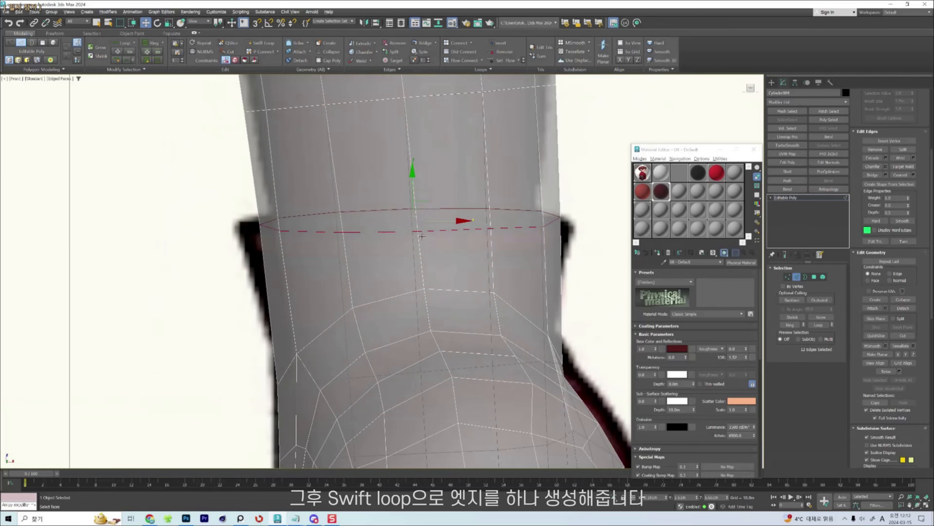
pyautogui.hotkey('shift', 'alt', 'w')
pyautogui.click(408, 237)
pyautogui.press('r')
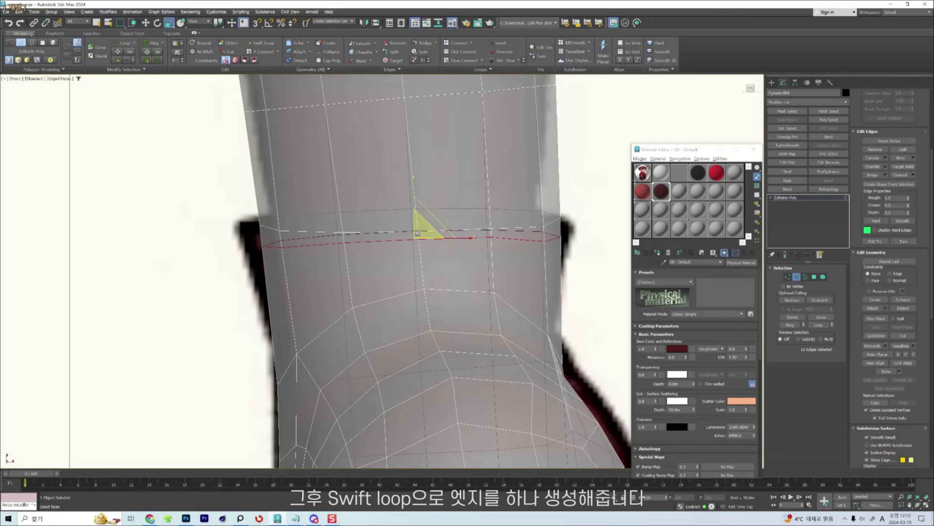
pyautogui.moveTo(417, 221); pyautogui.dragTo(424, 202)
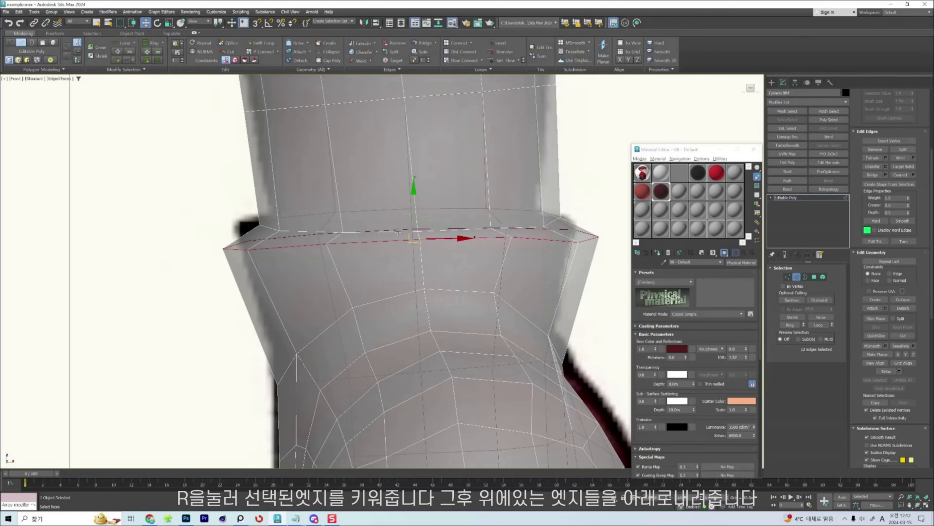
# Lower the inner loop beneath the flared loop and fit the cuff's upper corners to the front reference with the Shift brush.
pyautogui.doubleClick(398, 231)
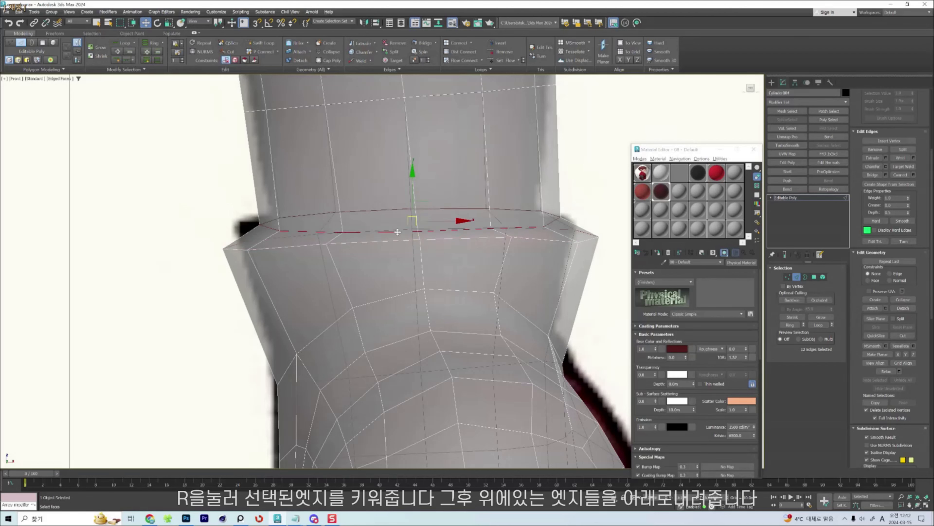
pyautogui.moveTo(413, 176); pyautogui.dragTo(479, 206)
pyautogui.moveTo(413, 202); pyautogui.dragTo(412, 180)
pyautogui.moveTo(235, 227); pyautogui.dragTo(239, 226)
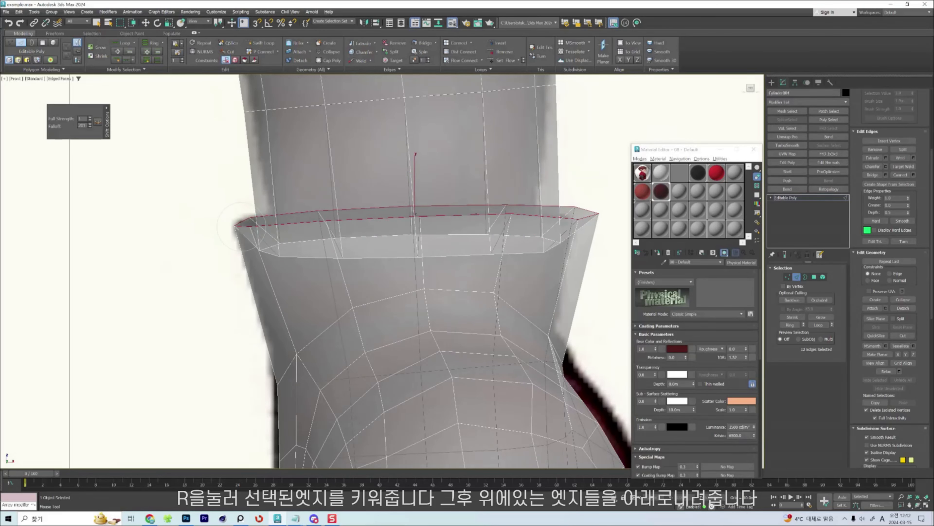
pyautogui.moveTo(599, 209); pyautogui.dragTo(598, 216)
pyautogui.scroll(3, 597, 216)
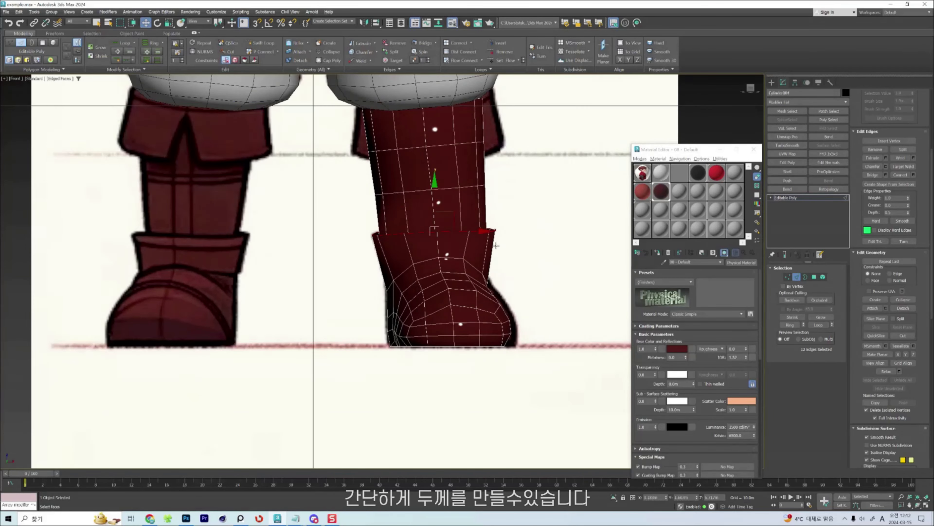
# Select the full ring of polygons inside the cuff's rim and assign it to smoothing group 32.
pyautogui.keyDown('alt'); pyautogui.moveTo(496, 245); pyautogui.dragTo(456, 272, button='middle'); pyautogui.keyUp('alt')
pyautogui.scroll(4, 438, 258)
pyautogui.press('4')
pyautogui.click(497, 225)
pyautogui.keyDown('ctrl'); pyautogui.click(481, 257); pyautogui.keyUp('ctrl')
pyautogui.hotkey('shift', 't')
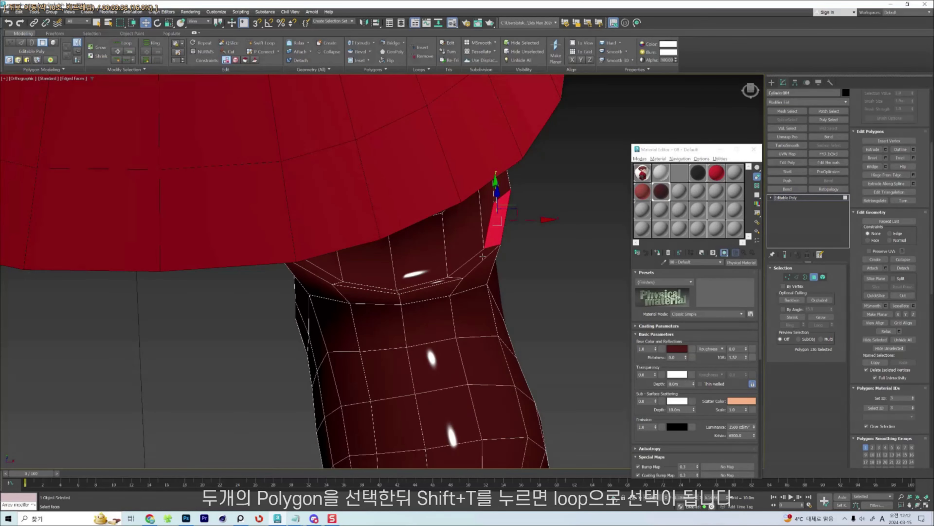
pyautogui.hotkey('shift', 't')
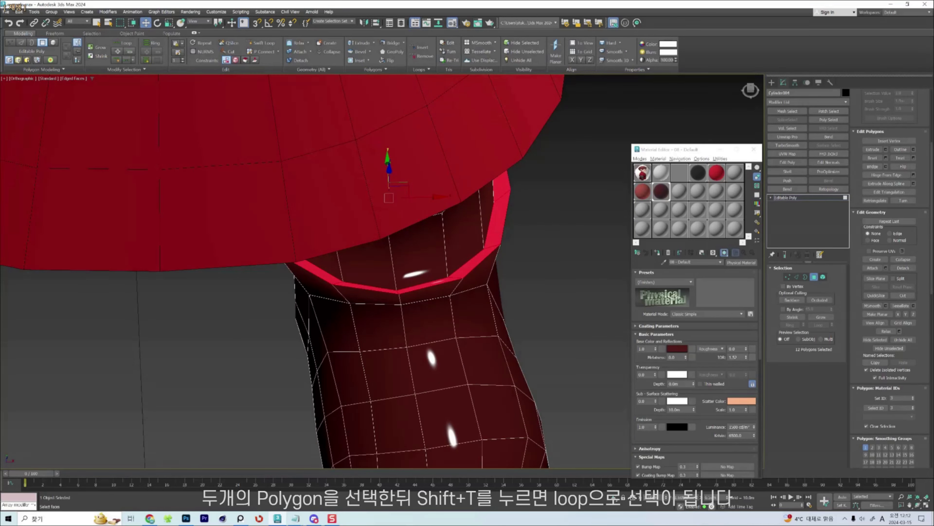
pyautogui.scroll(-3, 912, 428)
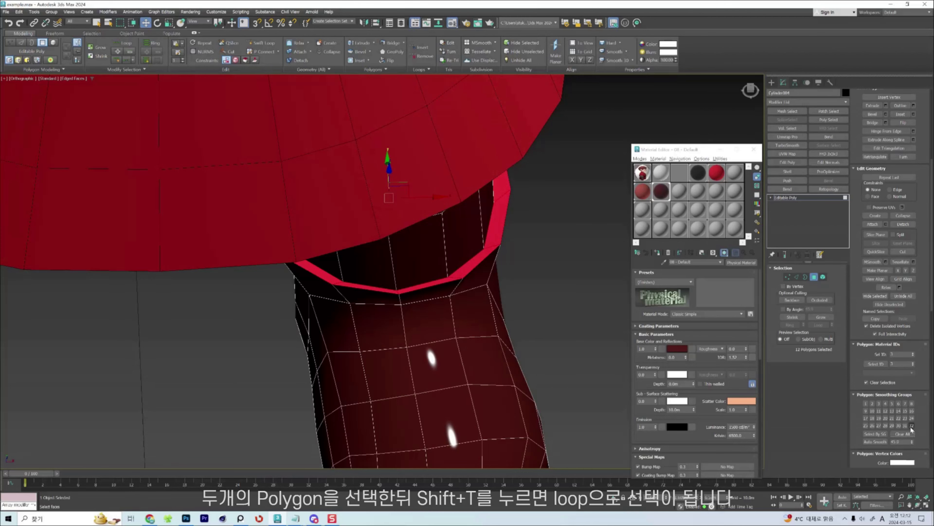
pyautogui.click(912, 427)
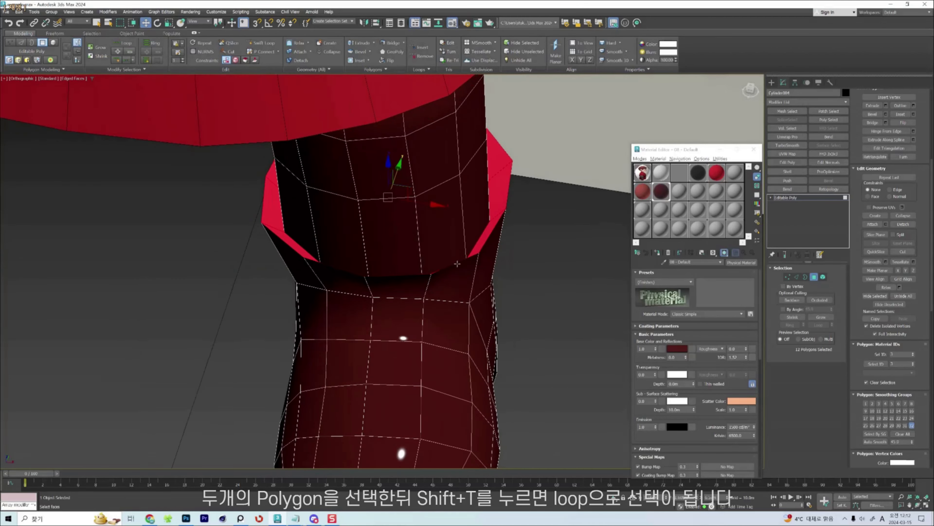
# Select the inner cuff edge loop and refine the rim's corner in the front view with the Shift brush.
pyautogui.press('2')
pyautogui.doubleClick(445, 266)
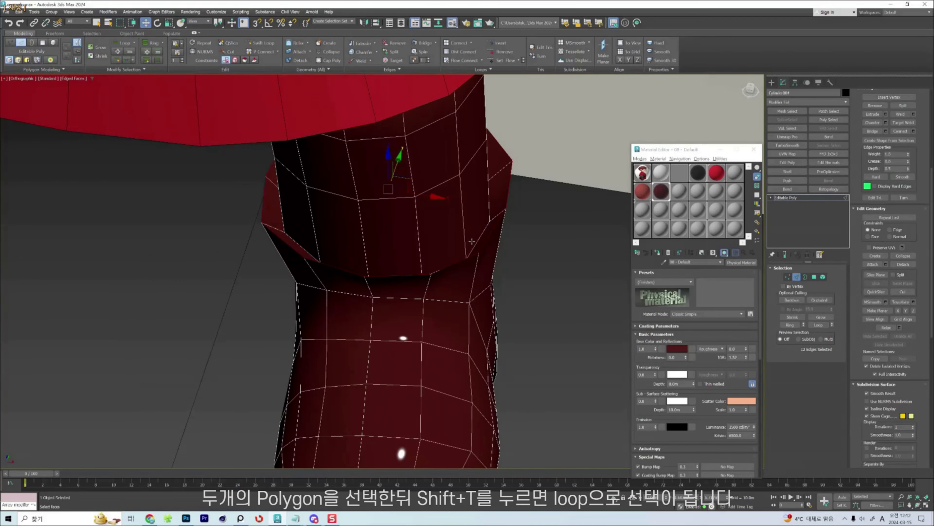
pyautogui.doubleClick(478, 239)
pyautogui.press('f')
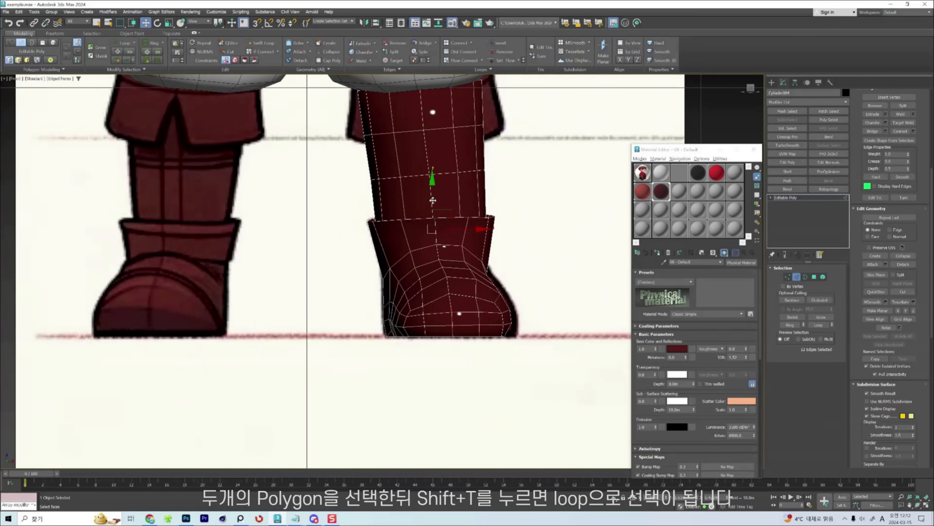
pyautogui.scroll(4, 508, 224)
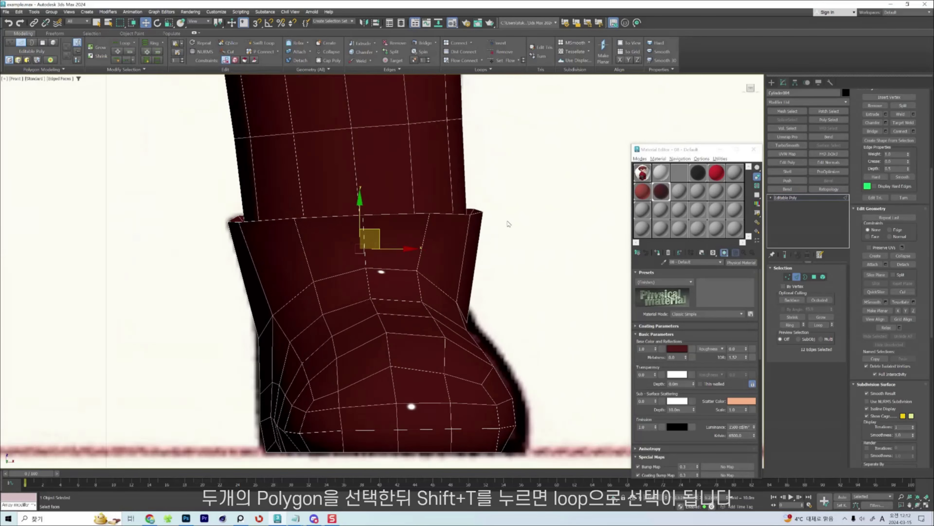
pyautogui.scroll(4, 487, 220)
pyautogui.hotkey('shift', 's')
pyautogui.moveTo(479, 210)
pyautogui.mouseDown()
pyautogui.moveTo(453, 208)
pyautogui.moveTo(477, 205)
pyautogui.mouseUp()
pyautogui.scroll(-4, 432, 207)
# Insert a Swift Loop edge just under the cuff's rim and scale the rim loop to give the cuff a slight thickness.
pyautogui.press('w')
pyautogui.click(400, 222)
pyautogui.hotkey('alt', '1')
pyautogui.click(401, 213)
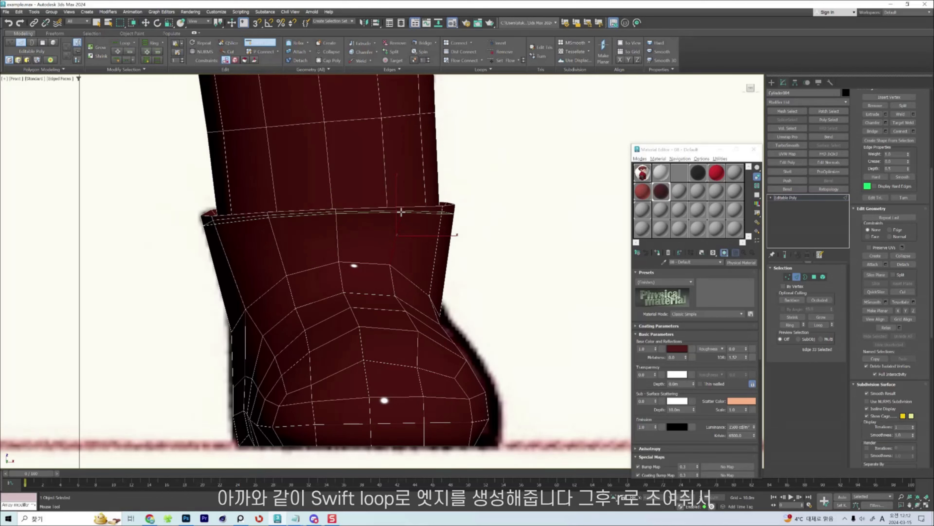
pyautogui.click(401, 214)
pyautogui.press('w')
pyautogui.keyDown('alt'); pyautogui.moveTo(365, 209); pyautogui.dragTo(338, 216, button='middle'); pyautogui.keyUp('alt')
pyautogui.press('r')
pyautogui.scroll(-5, 411, 219)
pyautogui.press('w')
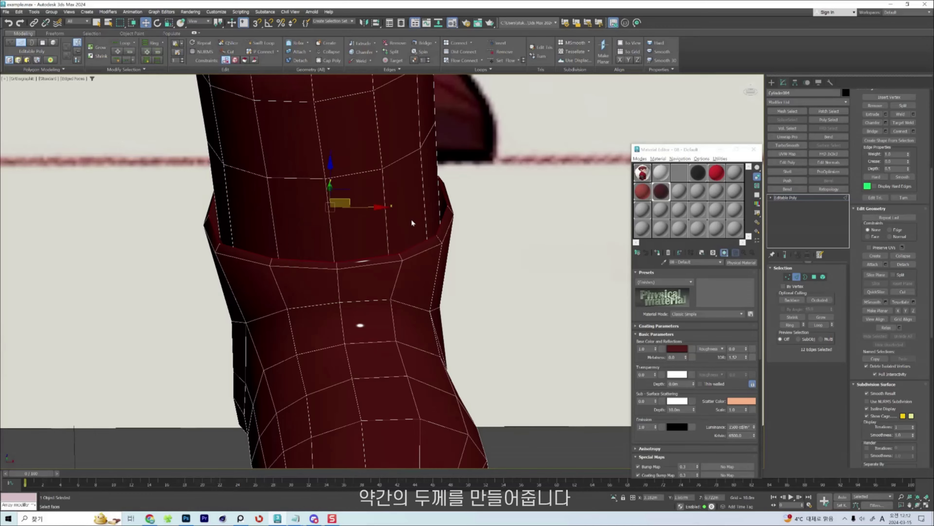
# Tidy the cuff and ankle profile against the side reference in the see-through right view with the Shift brush.
pyautogui.keyDown('alt'); pyautogui.moveTo(411, 219); pyautogui.dragTo(428, 235, button='middle'); pyautogui.keyUp('alt')
pyautogui.scroll(4, 432, 245)
pyautogui.scroll(4, 208, 273)
pyautogui.hotkey('shift', 's')
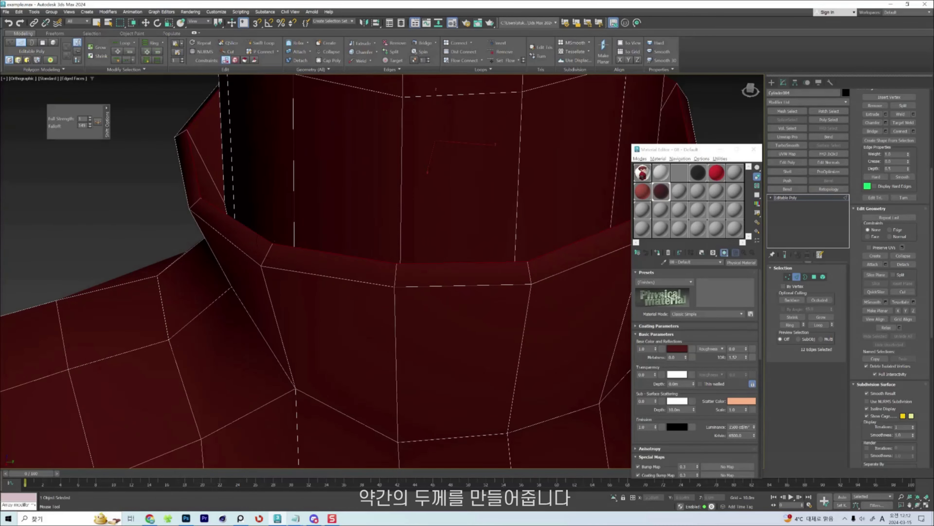
pyautogui.scroll(-5, 259, 271)
pyautogui.scroll(3, 259, 271)
pyautogui.scroll(-5, 259, 271)
pyautogui.keyDown('alt'); pyautogui.moveTo(259, 270); pyautogui.dragTo(312, 284, button='middle'); pyautogui.keyUp('alt')
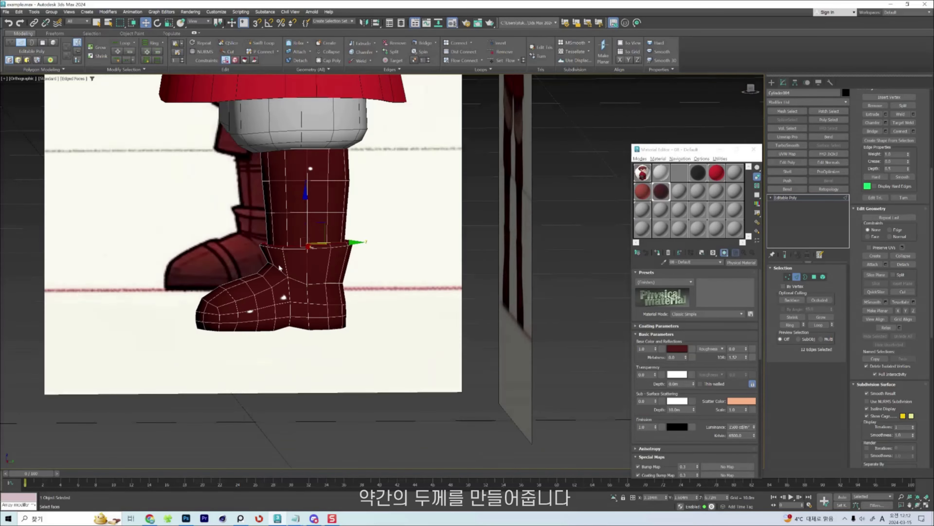
pyautogui.press('r')
pyautogui.scroll(4, 323, 290)
pyautogui.hotkey('alt', 'x')
pyautogui.scroll(-4, 323, 290)
pyautogui.scroll(3, 290, 321)
pyautogui.hotkey('shift', 's')
pyautogui.moveTo(289, 323)
pyautogui.mouseDown()
pyautogui.moveTo(296, 285)
pyautogui.moveTo(300, 298)
pyautogui.mouseUp()
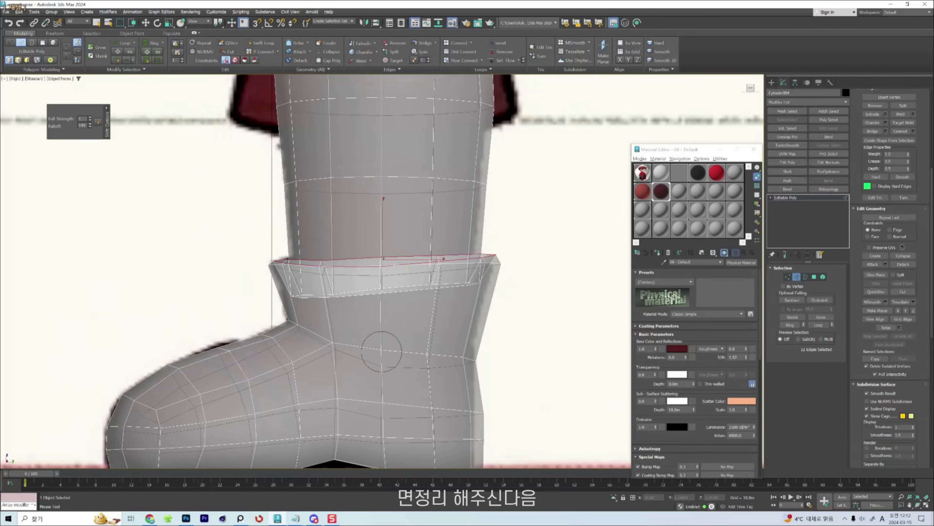
pyautogui.hotkey('alt', 'x')
# Examine the boot's cuff and shaft surfaces from several angles.
pyautogui.keyDown('alt'); pyautogui.moveTo(380, 350); pyautogui.dragTo(353, 317, button='middle'); pyautogui.keyUp('alt')
pyautogui.scroll(4, 333, 282)
pyautogui.scroll(-6, 334, 282)
pyautogui.keyDown('alt'); pyautogui.moveTo(334, 282); pyautogui.dragTo(405, 285, button='middle'); pyautogui.keyUp('alt')
pyautogui.scroll(5, 360, 280)
pyautogui.hotkey('shift', 's')
pyautogui.scroll(4, 322, 195)
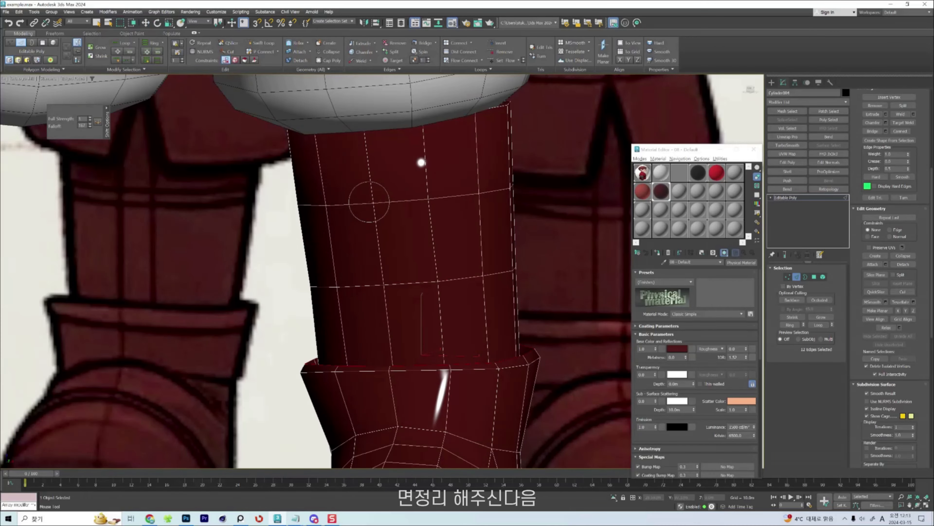
pyautogui.press('w')
pyautogui.scroll(-6, 383, 206)
pyautogui.keyDown('alt'); pyautogui.moveTo(417, 210); pyautogui.dragTo(399, 192, button='middle'); pyautogui.keyUp('alt')
pyautogui.scroll(5, 397, 189)
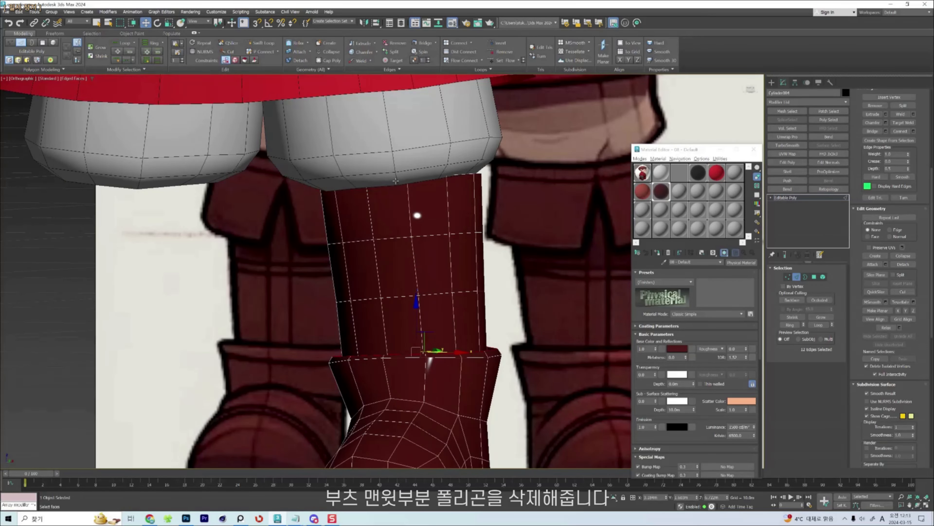
# Delete the cap polygon at the very top of the boot shaft.
pyautogui.press('3')
pyautogui.press('F3')
pyautogui.keyDown('alt'); pyautogui.moveTo(402, 177); pyautogui.dragTo(407, 230, button='middle'); pyautogui.keyUp('alt')
pyautogui.press('4')
pyautogui.click(416, 223)
pyautogui.press('Delete')
# Extend the shaft's open top border downward in the front view and scale it outward to form the folded upper flap.
pyautogui.press('3')
pyautogui.click(401, 230)
pyautogui.scroll(-5, 401, 230)
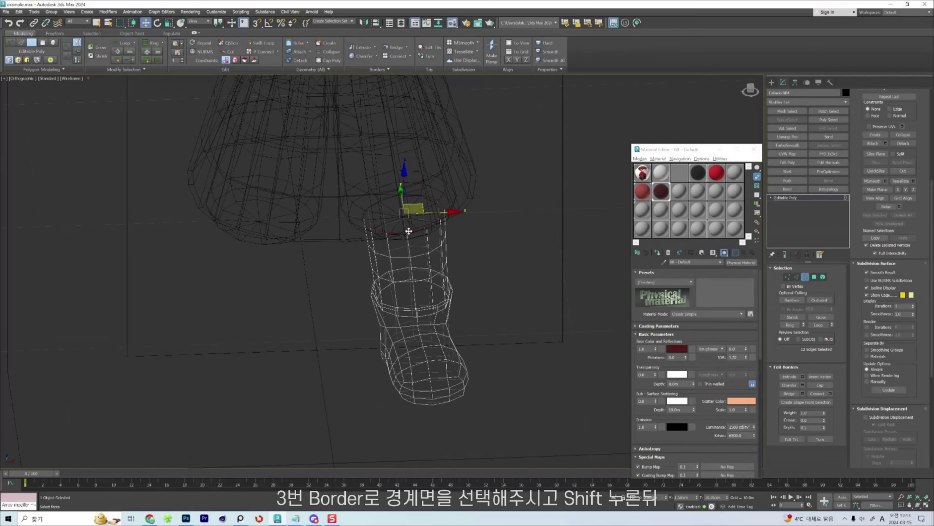
pyautogui.press('f')
pyautogui.scroll(5, 408, 231)
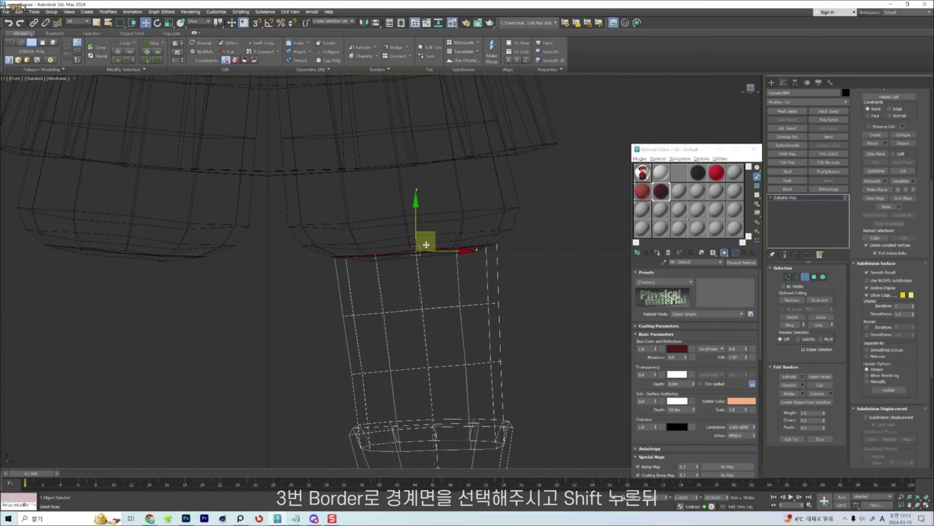
pyautogui.press('F3')
pyautogui.keyDown('shift'); pyautogui.moveTo(426, 242); pyautogui.dragTo(426, 296); pyautogui.keyUp('shift')
pyautogui.press('r')
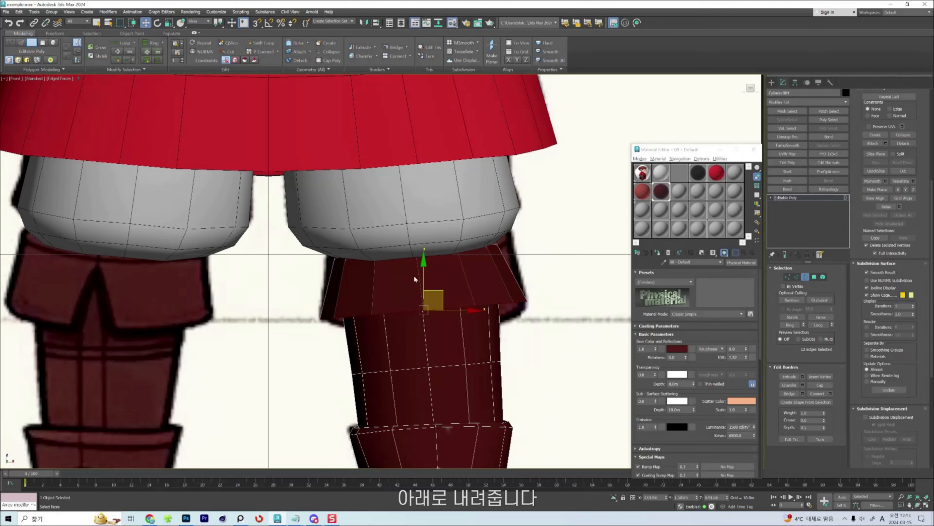
pyautogui.press('w')
# Select the ring of vertices along the upper flap's top fold and scale it up slightly.
pyautogui.scroll(-3, 434, 280)
pyautogui.scroll(3, 433, 276)
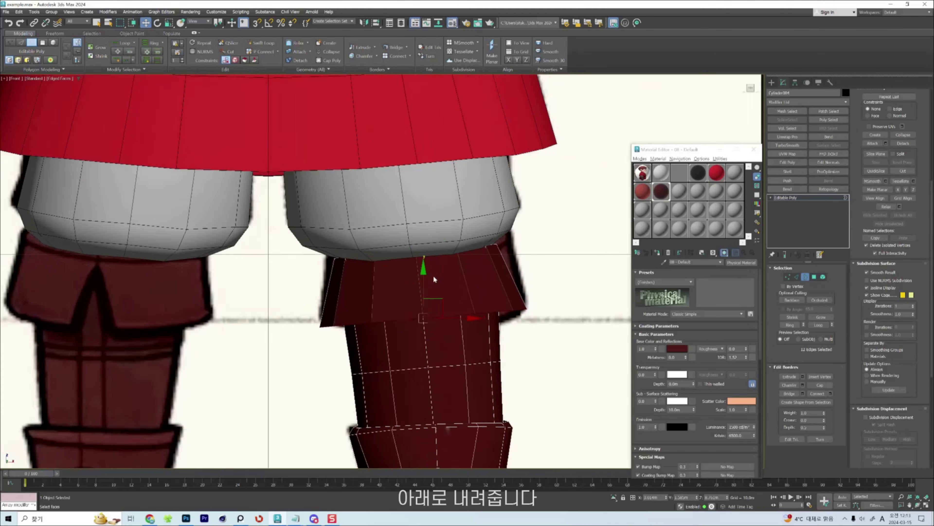
pyautogui.press('F3')
pyautogui.press('1')
pyautogui.moveTo(520, 233); pyautogui.dragTo(320, 270)
pyautogui.press('F3')
pyautogui.press('r')
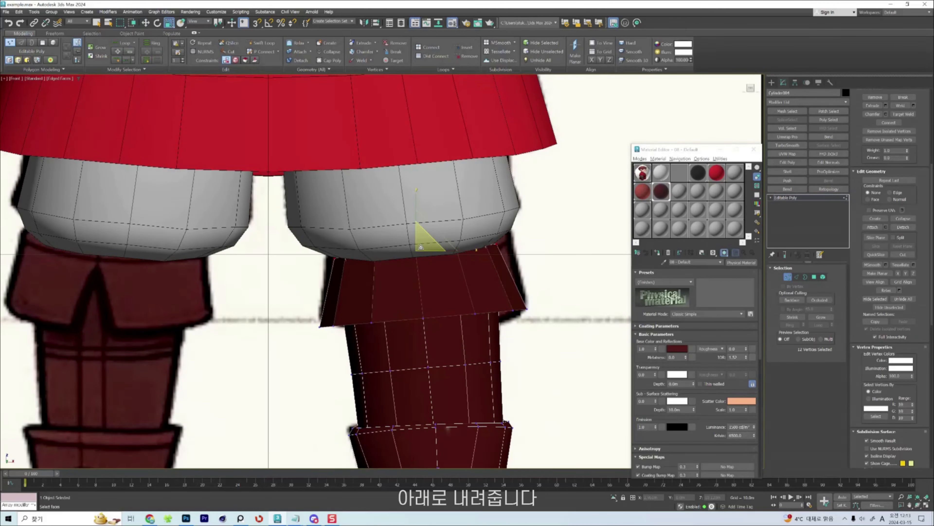
pyautogui.moveTo(423, 244); pyautogui.dragTo(424, 235)
pyautogui.press('w')
# Select the full ring of upper flap polygons and flip their normals outward.
pyautogui.scroll(-4, 441, 281)
pyautogui.keyDown('alt'); pyautogui.moveTo(457, 283); pyautogui.dragTo(485, 280, button='middle'); pyautogui.keyUp('alt')
pyautogui.press('4')
pyautogui.click(491, 244)
pyautogui.click(470, 256)
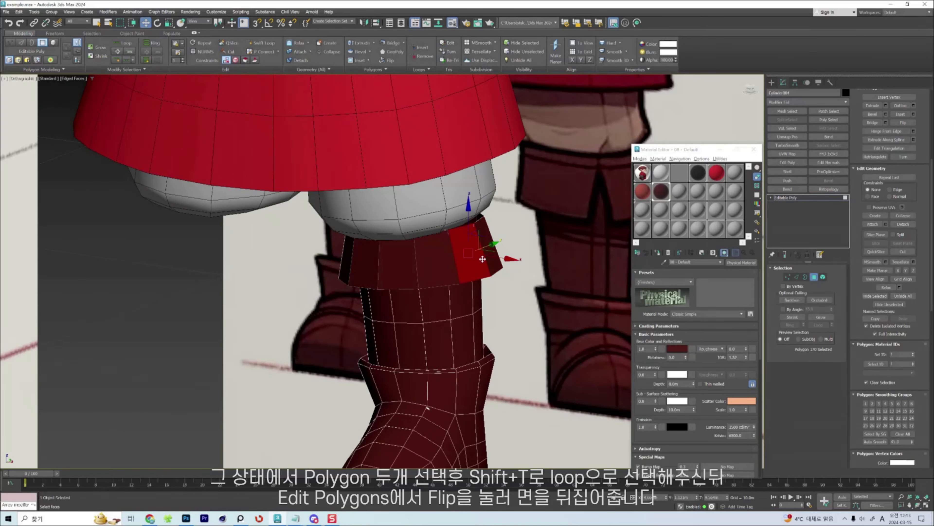
pyautogui.keyDown('ctrl'); pyautogui.click(490, 257); pyautogui.keyUp('ctrl')
pyautogui.hotkey('shift', 't')
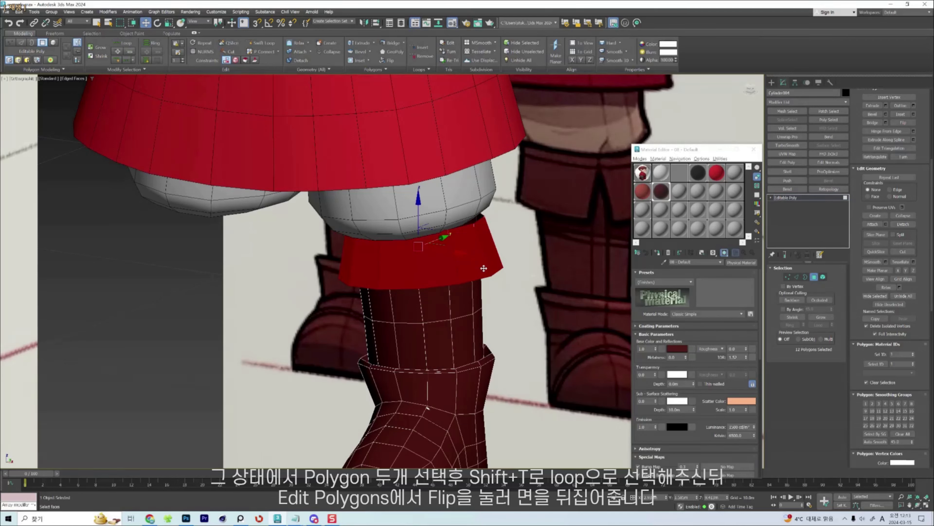
pyautogui.click(490, 257)
pyautogui.hotkey('shift', 't')
pyautogui.click(903, 122)
# Detach the upper flap polygons as a separate object and remove the Retopology modifier from the boot.
pyautogui.scroll(-2, 449, 312)
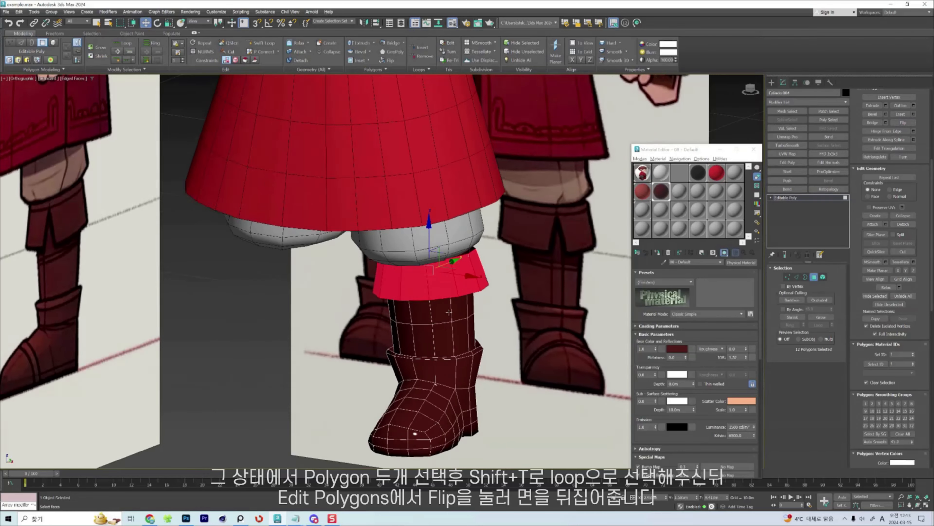
pyautogui.keyDown('alt'); pyautogui.moveTo(449, 312); pyautogui.dragTo(484, 282, button='middle'); pyautogui.keyUp('alt')
pyautogui.press('f')
pyautogui.press('z')
pyautogui.scroll(-8, 483, 282)
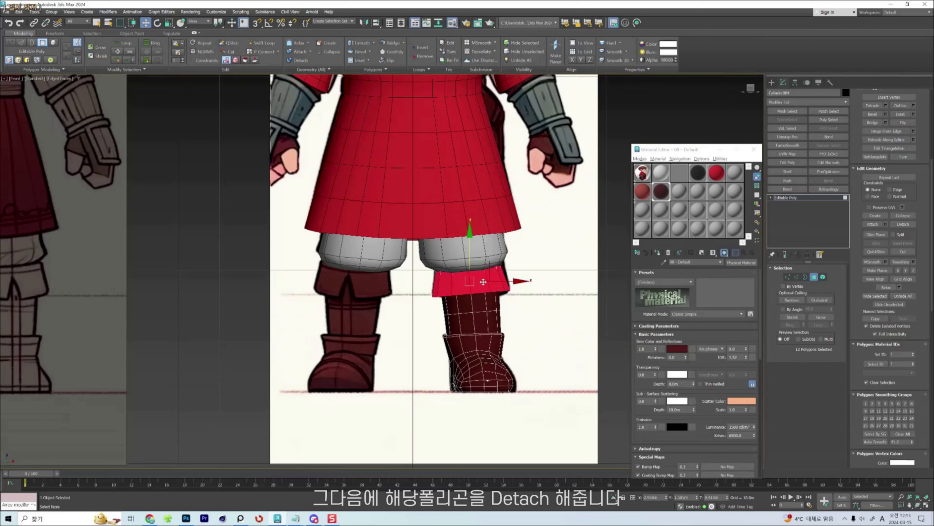
pyautogui.scroll(3, 483, 282)
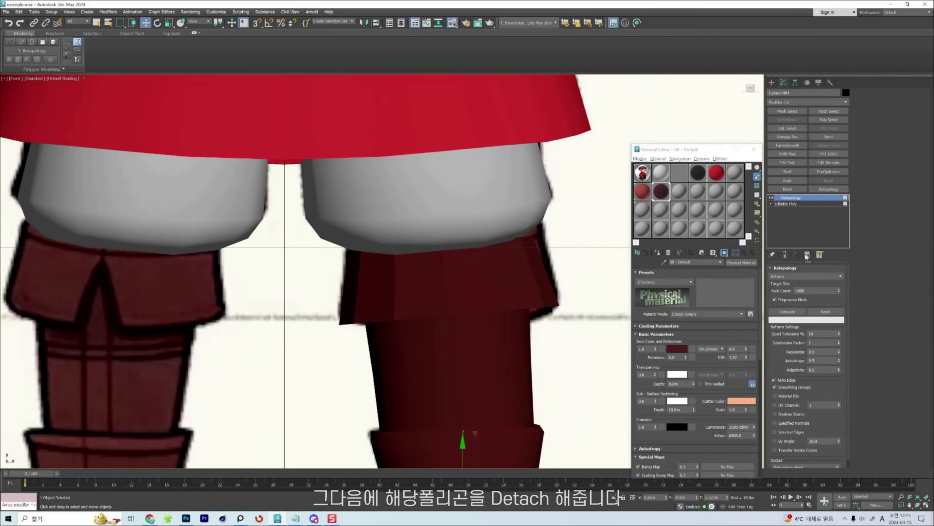
pyautogui.click(807, 255)
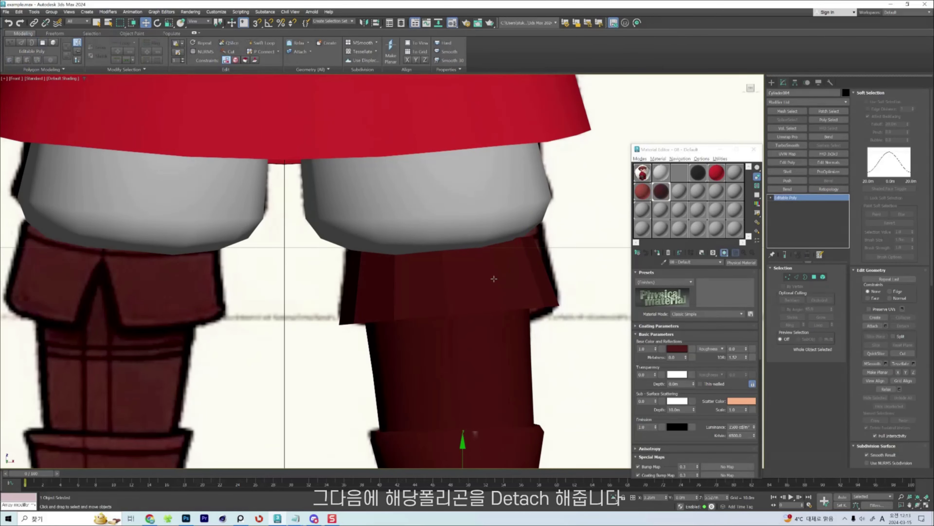
# Clear the smoothing groups of all upper flap polygons and assign them to smoothing group 1.
pyautogui.click(489, 288)
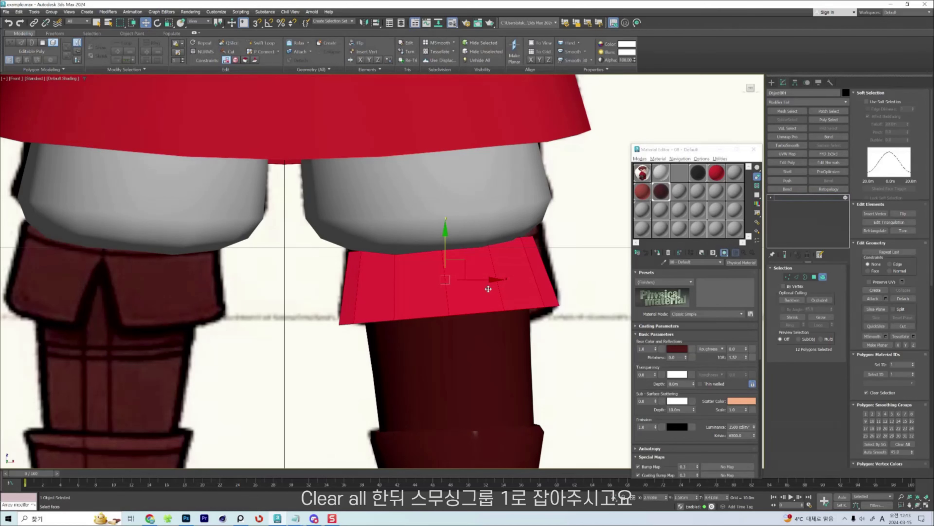
pyautogui.press('F4')
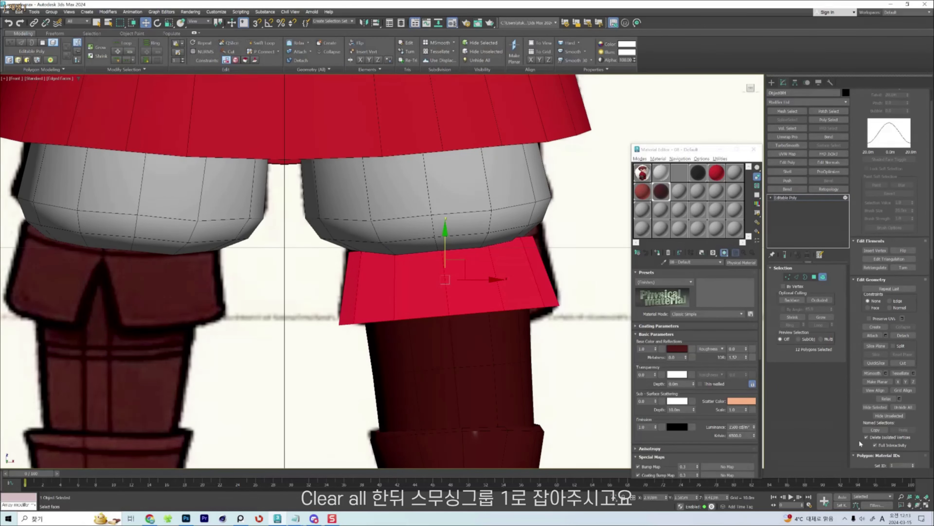
pyautogui.scroll(-3, 901, 404)
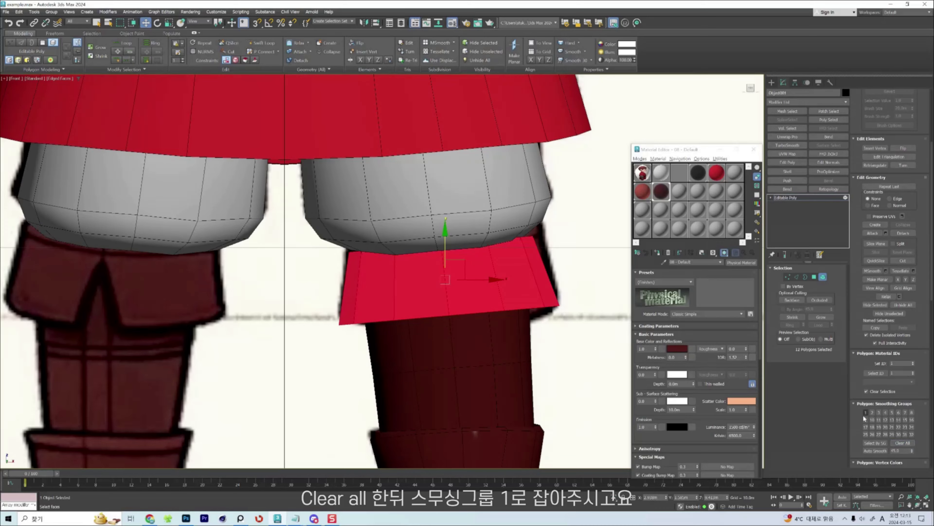
# Add a vertical edge close to the flap's front centre edge and delete the narrow polygon strip between them.
pyautogui.click(544, 220)
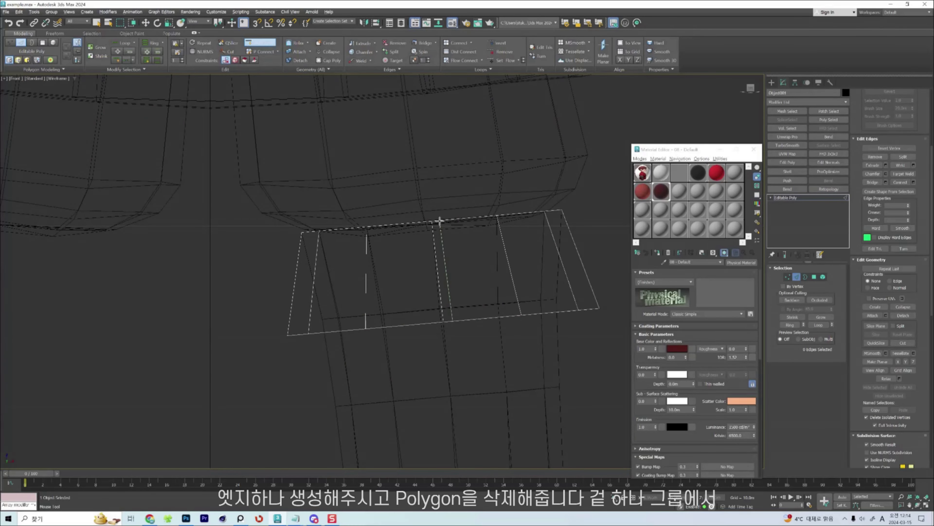
pyautogui.click(440, 221)
pyautogui.press('w')
pyautogui.press('4')
pyautogui.click(440, 253)
pyautogui.press('Delete')
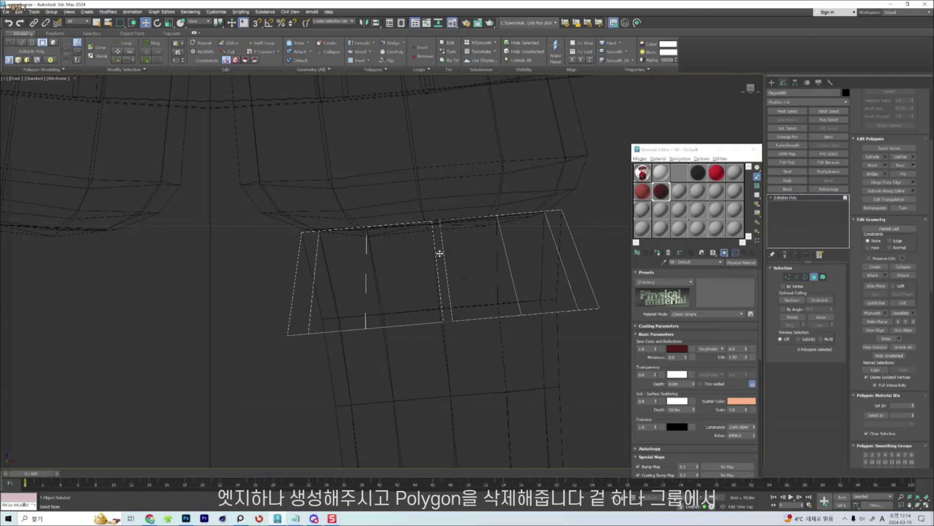
# Merge the vertices at the top of the flap's front gap and spread the bottom vertices apart into a V-shaped slit.
pyautogui.press('F3')
pyautogui.press('1')
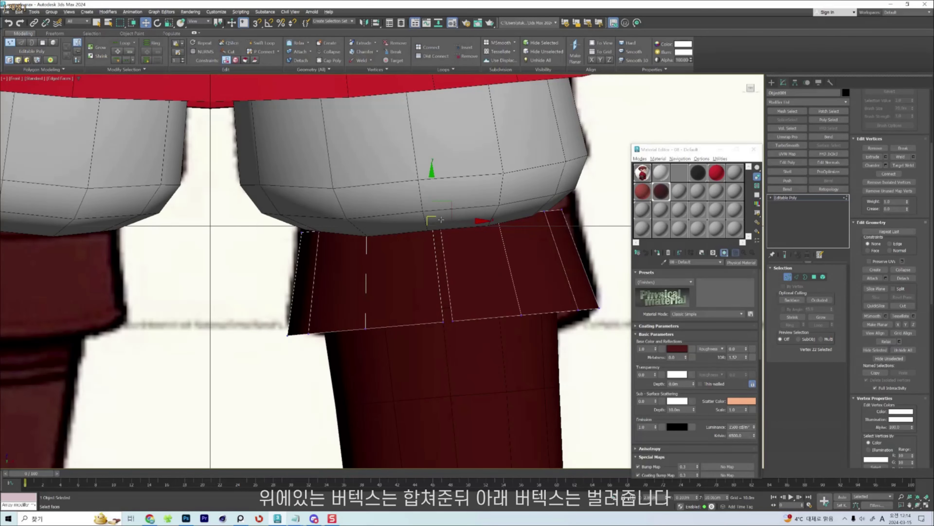
pyautogui.moveTo(441, 219); pyautogui.dragTo(426, 333)
pyautogui.click(443, 321)
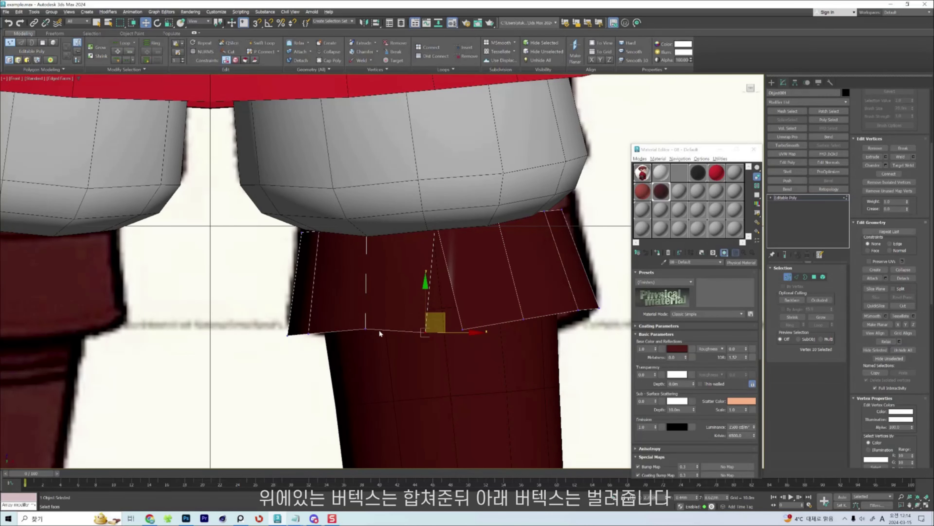
pyautogui.moveTo(367, 329); pyautogui.dragTo(336, 337)
pyautogui.press('2')
pyautogui.click(391, 334)
# Apply a Shell modifier to the flap with an outer amount of 0 and a slight inner thickness.
pyautogui.scroll(-5, 400, 326)
pyautogui.press('F4')
pyautogui.click(462, 293)
pyautogui.scroll(4, 428, 303)
pyautogui.press('F3')
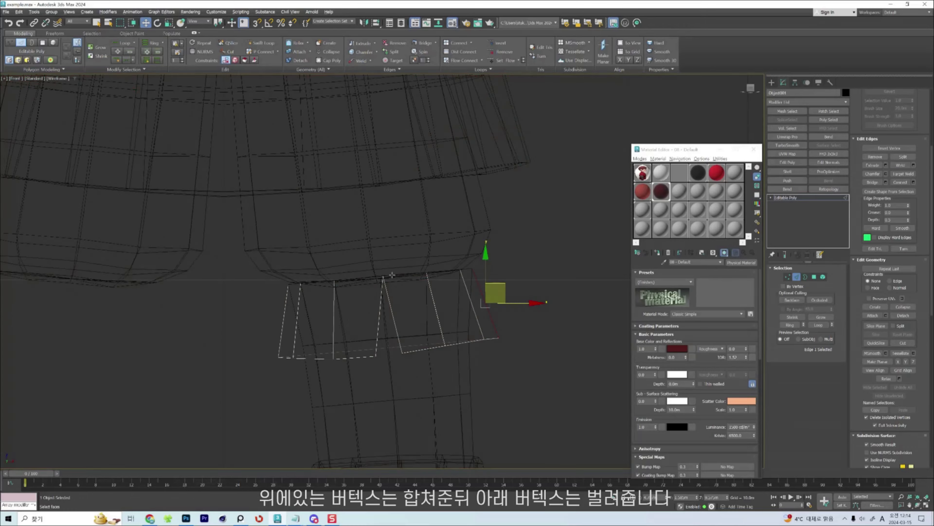
pyautogui.keyDown('alt'); pyautogui.moveTo(391, 274); pyautogui.dragTo(398, 304, button='middle'); pyautogui.keyUp('alt')
pyautogui.press('F3')
pyautogui.press('F4')
pyautogui.click(785, 197)
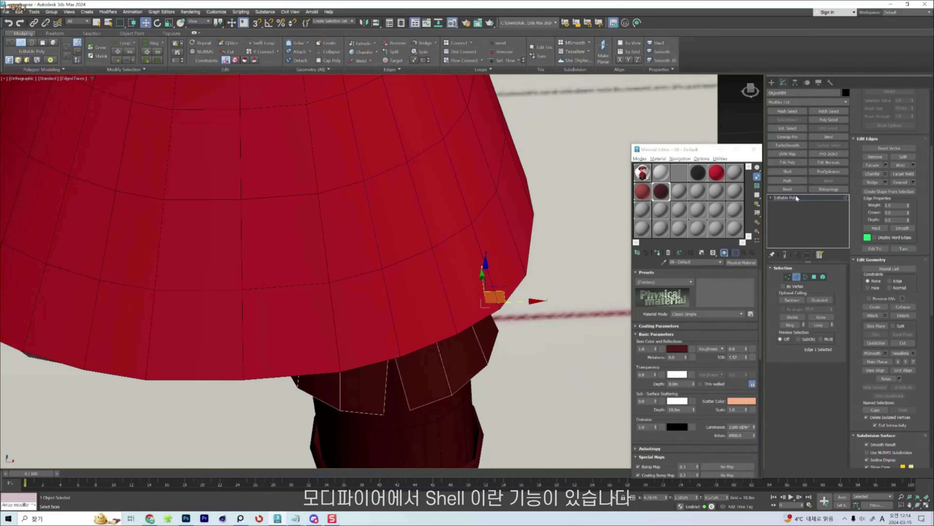
pyautogui.click(799, 102)
pyautogui.write('s')
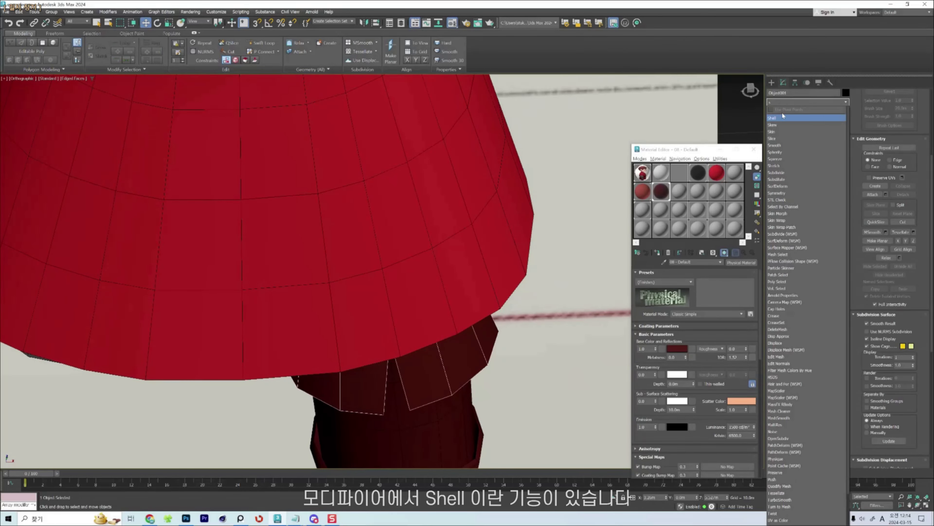
pyautogui.click(772, 119)
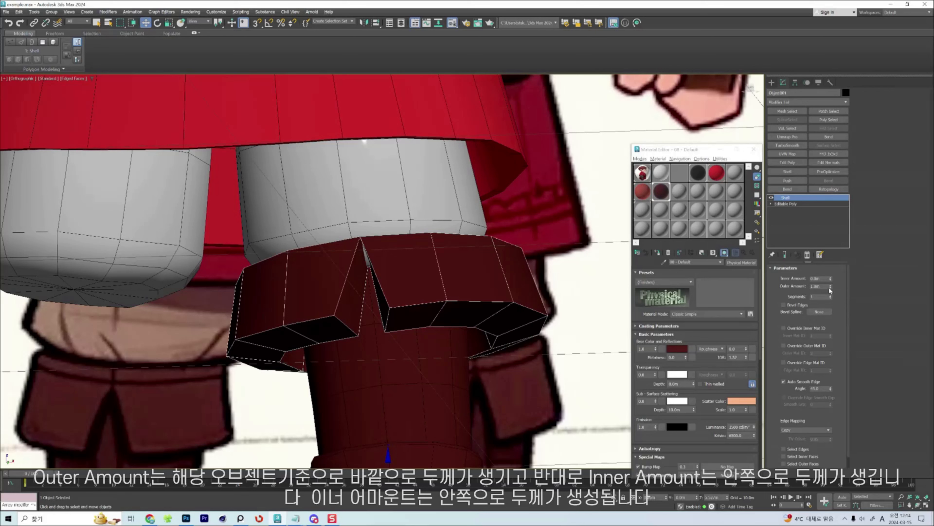
pyautogui.moveTo(830, 287)
pyautogui.mouseDown()
pyautogui.moveTo(835, 314)
pyautogui.moveTo(830, 273)
pyautogui.mouseUp()
pyautogui.keyDown('alt'); pyautogui.moveTo(434, 315); pyautogui.dragTo(472, 322, button='middle'); pyautogui.keyUp('alt')
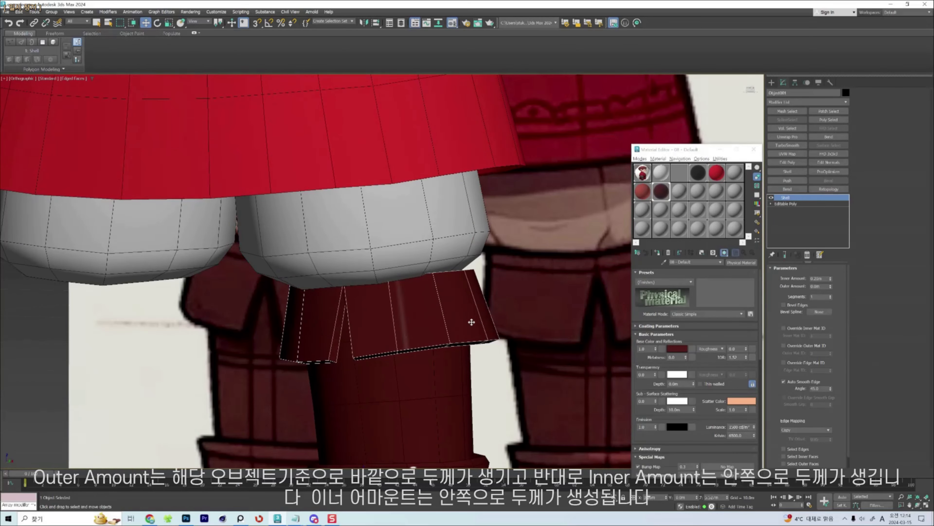
# Convert the shelled flap to Editable Poly and push its upper part slightly under the trousers with the Shift brush.
pyautogui.rightClick(472, 322)
pyautogui.click(544, 415)
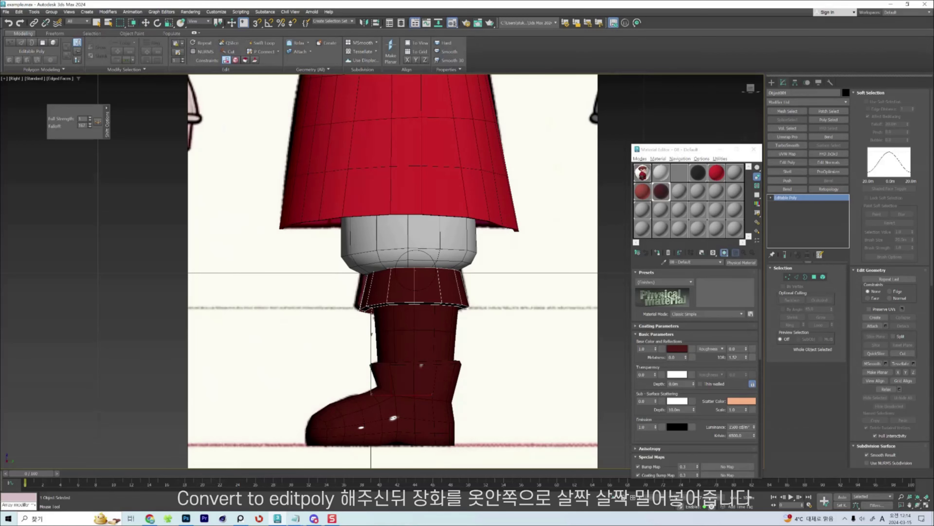
pyautogui.moveTo(416, 270); pyautogui.dragTo(438, 267)
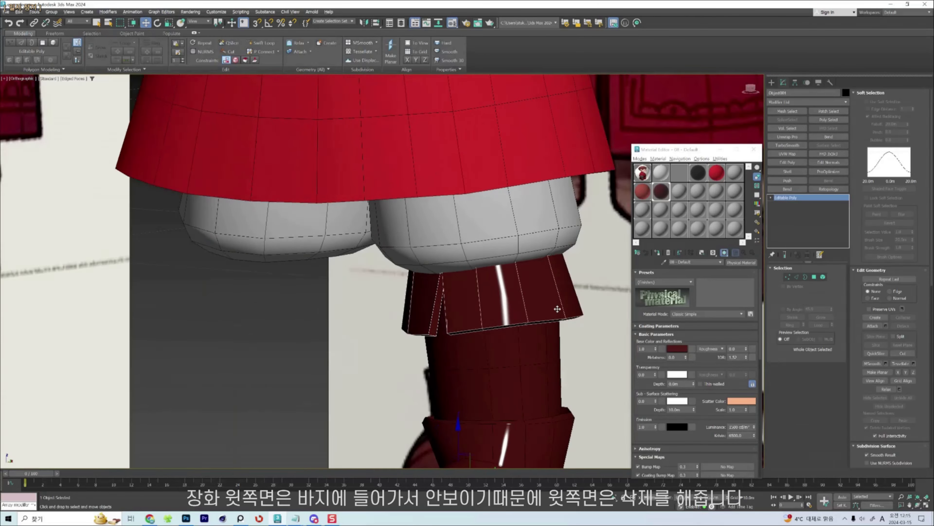
# Isolate the flap and delete its top rim polygons, which are hidden inside the trousers.
pyautogui.keyDown('alt'); pyautogui.moveTo(558, 308); pyautogui.dragTo(521, 305, button='middle'); pyautogui.keyUp('alt')
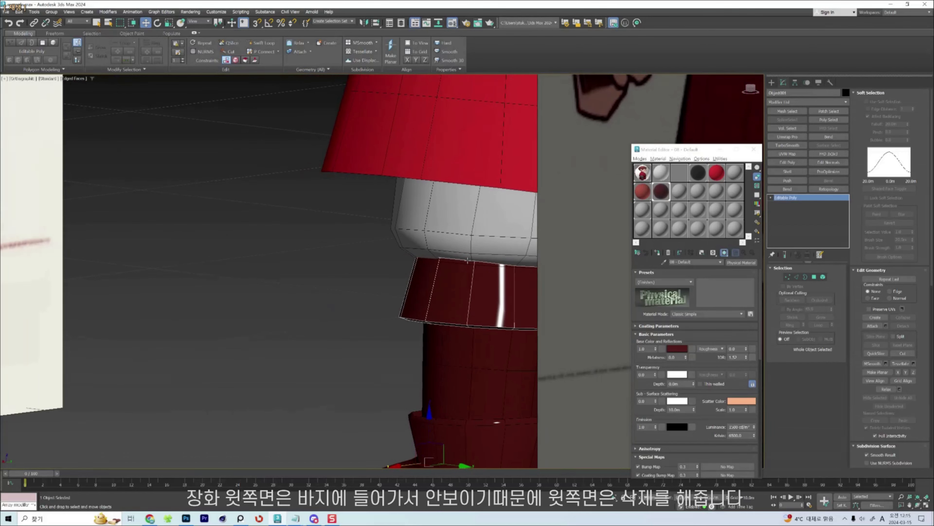
pyautogui.keyDown('alt'); pyautogui.moveTo(468, 260); pyautogui.dragTo(481, 289, button='middle'); pyautogui.keyUp('alt')
pyautogui.rightClick(481, 289)
pyautogui.click(517, 261)
pyautogui.press('4')
pyautogui.click(282, 263)
pyautogui.keyDown('alt'); pyautogui.moveTo(478, 221); pyautogui.dragTo(408, 276, button='middle'); pyautogui.keyUp('alt')
pyautogui.keyDown('shift'); pyautogui.click(204, 266); pyautogui.keyUp('shift')
pyautogui.scroll(-3, 442, 249)
pyautogui.press('Delete')
pyautogui.click(436, 294)
# Select the flap's top row of vertices in the front view and raise them slightly.
pyautogui.press('f')
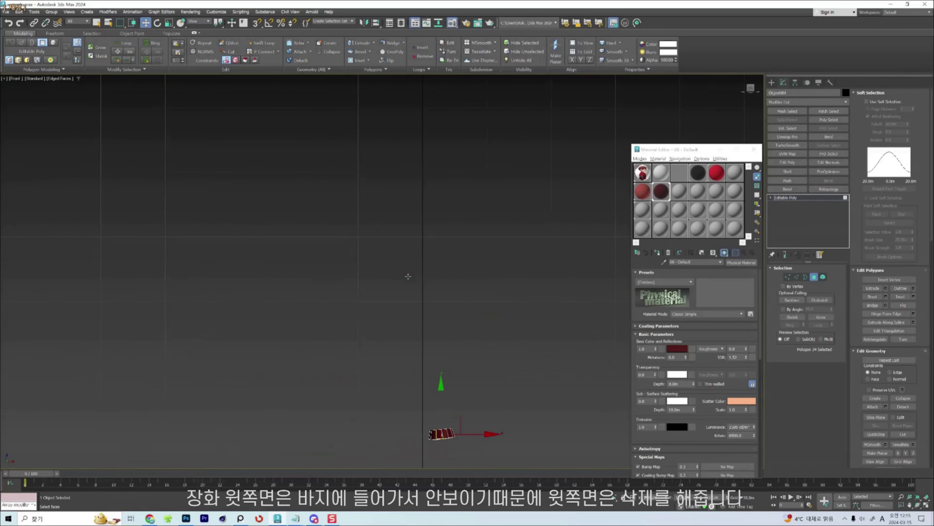
pyautogui.press('z')
pyautogui.scroll(-2, 408, 276)
pyautogui.press('1')
pyautogui.moveTo(536, 203)
pyautogui.mouseDown()
pyautogui.moveTo(375, 255)
pyautogui.moveTo(302, 255)
pyautogui.mouseUp()
pyautogui.moveTo(407, 194); pyautogui.dragTo(407, 183)
pyautogui.scroll(3, 319, 232)
# Even out the flap's top border with the Shift brush and end the isolation.
pyautogui.hotkey('shift', 's')
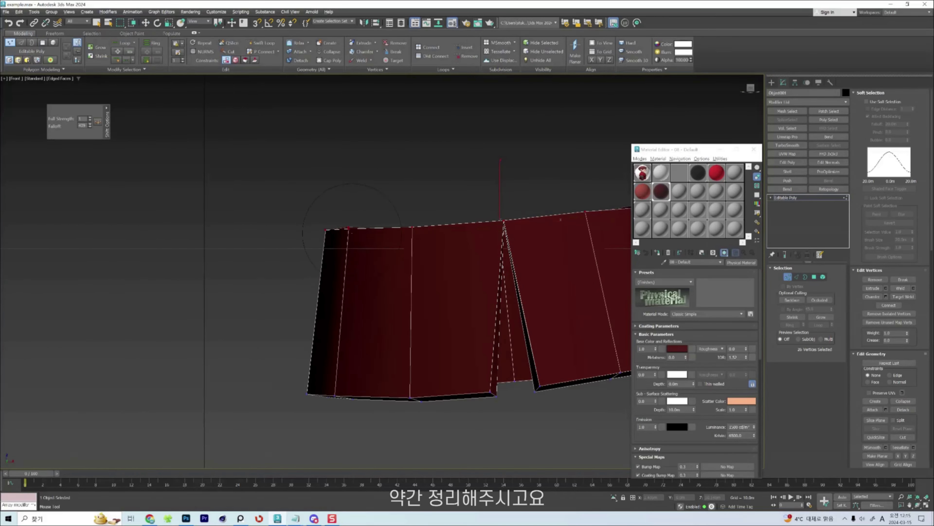
pyautogui.scroll(3, 349, 228)
pyautogui.moveTo(353, 259); pyautogui.dragTo(357, 265)
pyautogui.scroll(-4, 357, 265)
pyautogui.scroll(4, 491, 236)
pyautogui.moveTo(429, 222); pyautogui.dragTo(429, 230)
pyautogui.scroll(-1, 479, 240)
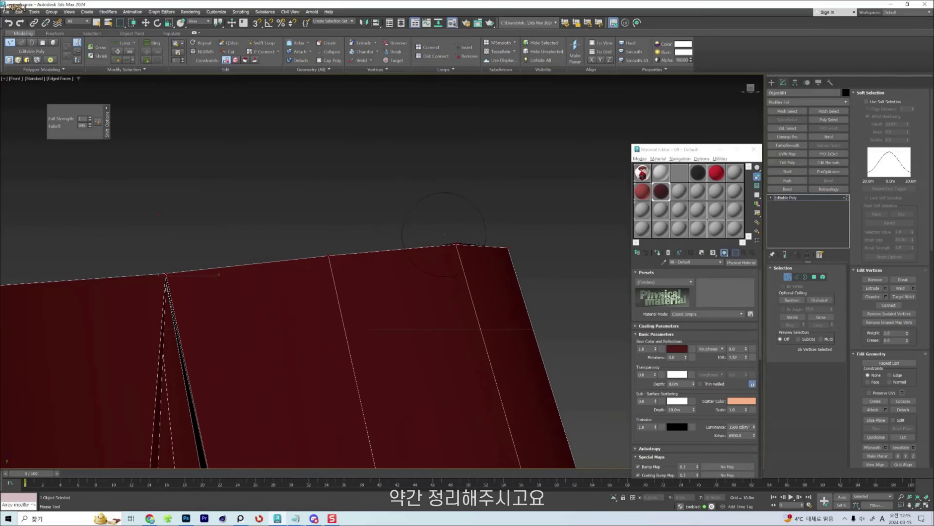
pyautogui.press('w')
pyautogui.scroll(-4, 445, 236)
pyautogui.rightClick(406, 244)
pyautogui.click(431, 209)
pyautogui.hotkey('shift', 's')
pyautogui.press('w')
# Examine the boot shaft and flap against the front reference in shaded and wireframe display.
pyautogui.scroll(-5, 434, 287)
pyautogui.moveTo(434, 303)
pyautogui.keyDown('alt'); pyautogui.mouseDown(button='middle')
pyautogui.moveTo(468, 246)
pyautogui.moveTo(452, 298)
pyautogui.moveTo(447, 254)
pyautogui.mouseUp(button='middle'); pyautogui.keyUp('alt')
pyautogui.press('1')
pyautogui.press('F3')
pyautogui.scroll(3, 441, 254)
pyautogui.click(444, 260)
pyautogui.press('4')
pyautogui.click(440, 245)
pyautogui.press('f')
pyautogui.scroll(-7, 448, 222)
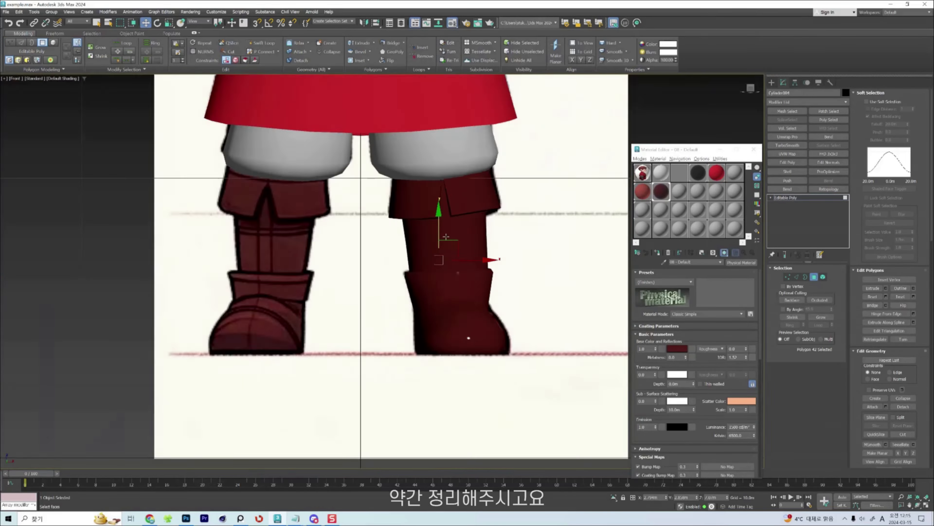
pyautogui.scroll(8, 438, 176)
pyautogui.press('4')
pyautogui.click(511, 261)
pyautogui.press('F4')
pyautogui.press('F3')
pyautogui.scroll(10, 444, 173)
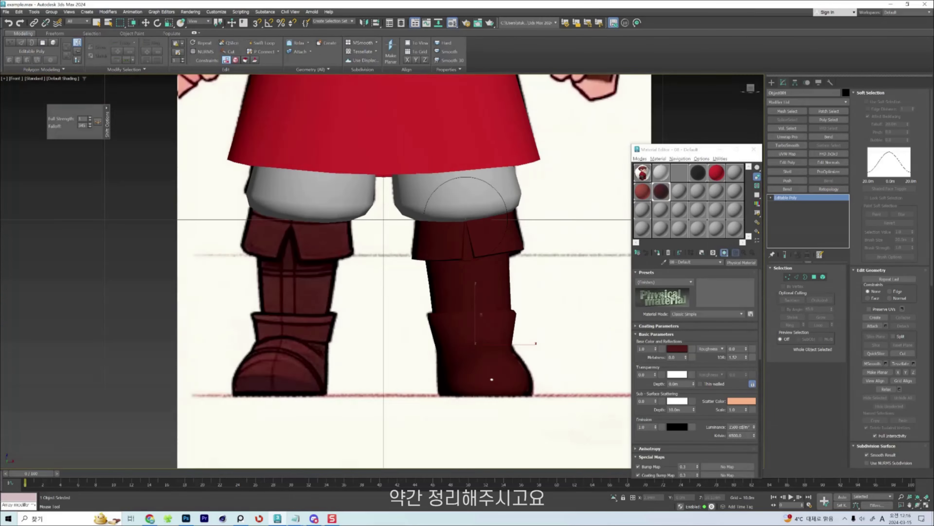
# Attach the folded flap to the boot so both form one object.
pyautogui.keyDown('alt'); pyautogui.moveTo(460, 279); pyautogui.dragTo(478, 273, button='middle'); pyautogui.keyUp('alt')
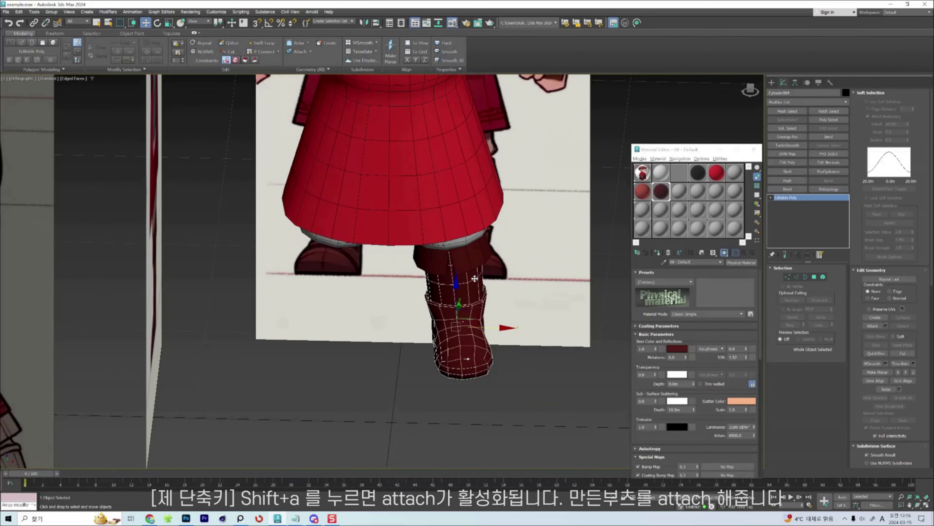
pyautogui.hotkey('shift', 'a')
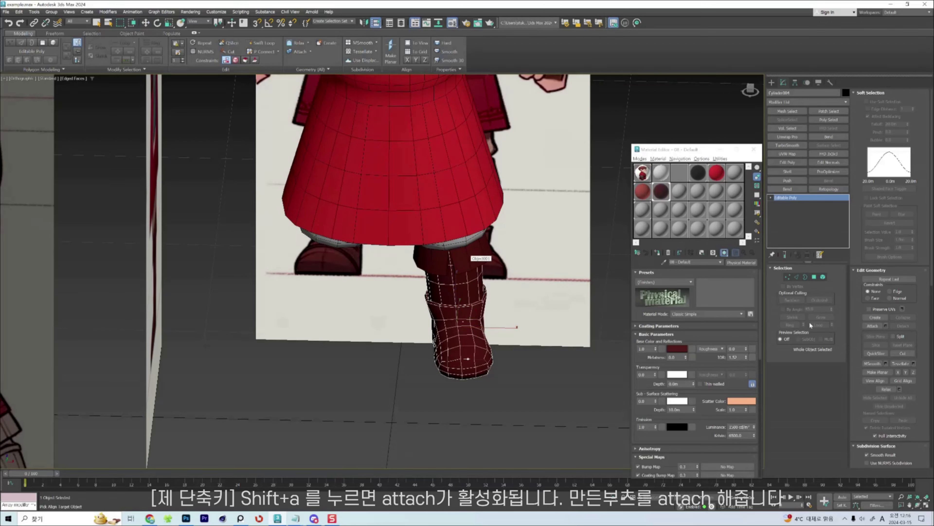
pyautogui.press('Escape')
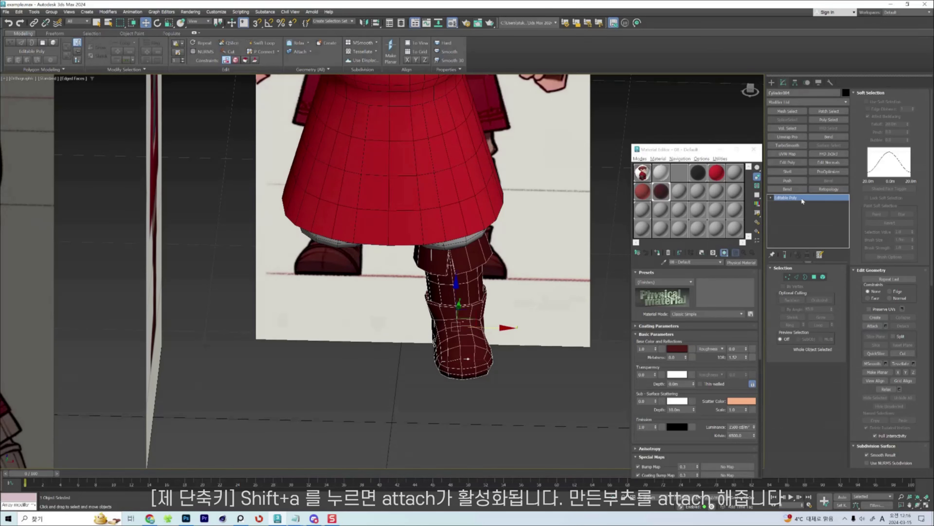
# Move only the boot's pivot to X position 0.
pyautogui.click(795, 87)
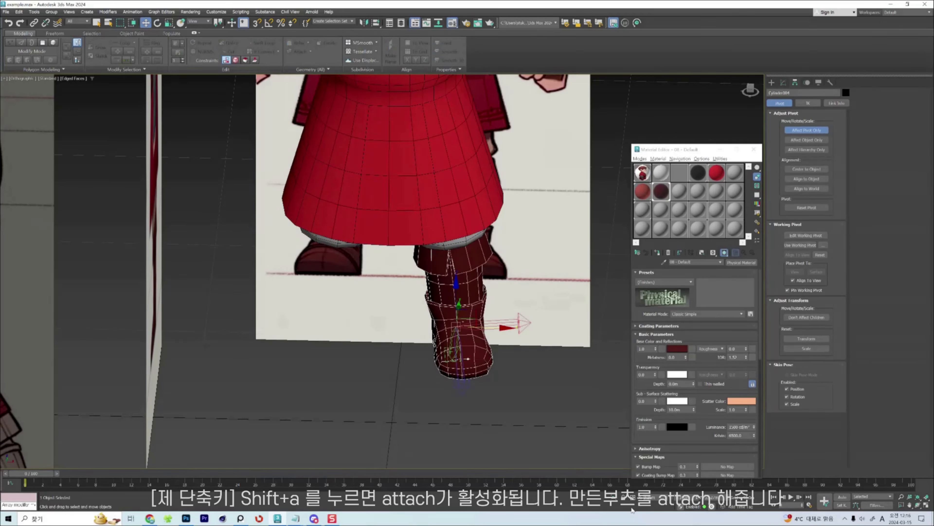
pyautogui.write('0')
pyautogui.press('Return')
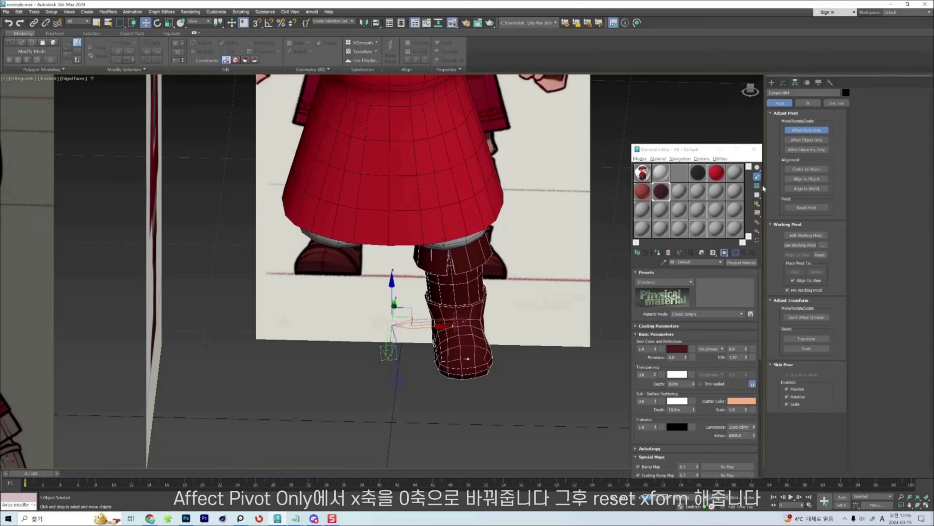
# Apply Reset XForm to the boot and convert it back to Editable Poly.
pyautogui.click(831, 82)
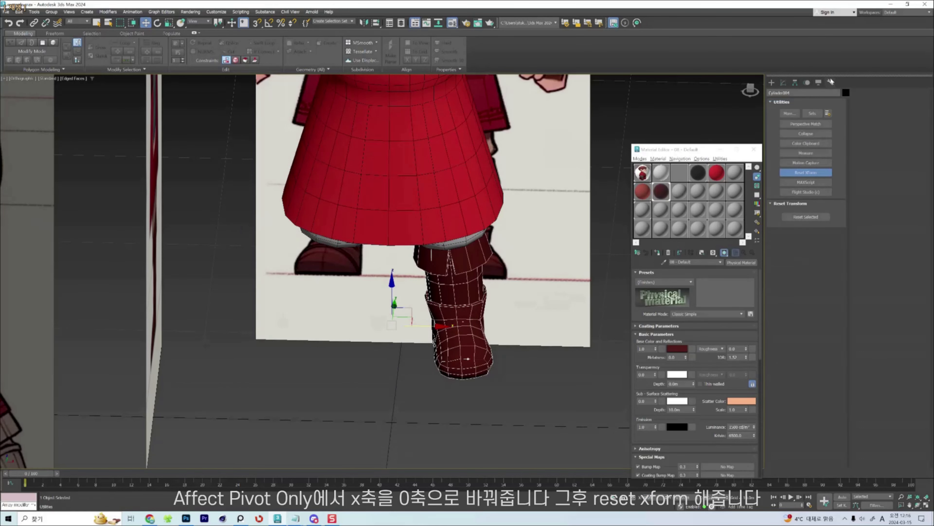
pyautogui.click(804, 217)
pyautogui.rightClick(400, 280)
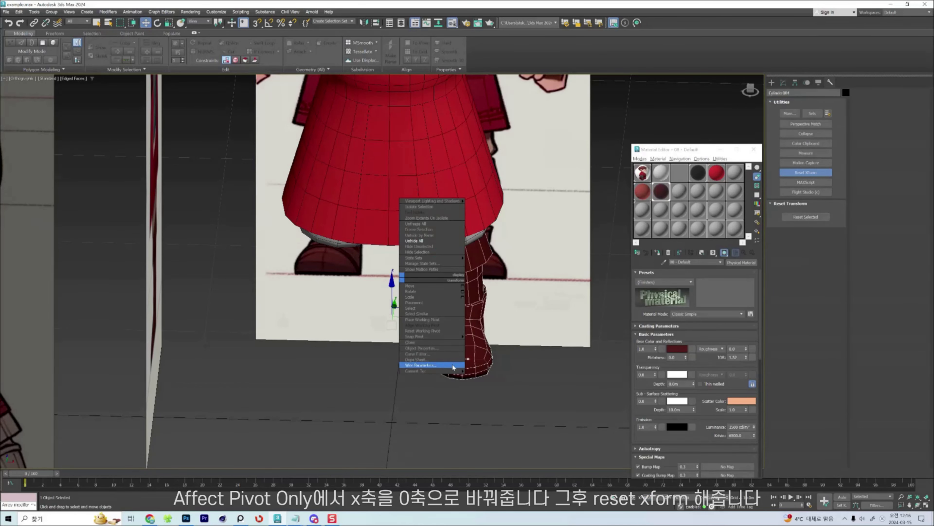
pyautogui.moveTo(431, 366)
pyautogui.click(478, 376)
# Mirror the boot across the X axis with a Symmetry modifier to create the second boot.
pyautogui.hotkey('alt', 's')
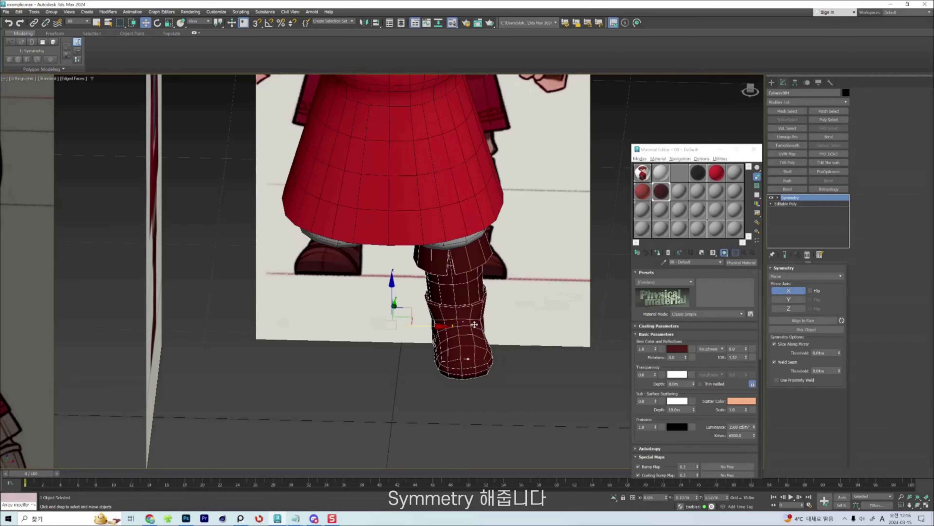
pyautogui.scroll(-5, 475, 324)
pyautogui.press('F4')
pyautogui.keyDown('alt'); pyautogui.moveTo(468, 293); pyautogui.dragTo(522, 305, button='middle'); pyautogui.keyUp('alt')
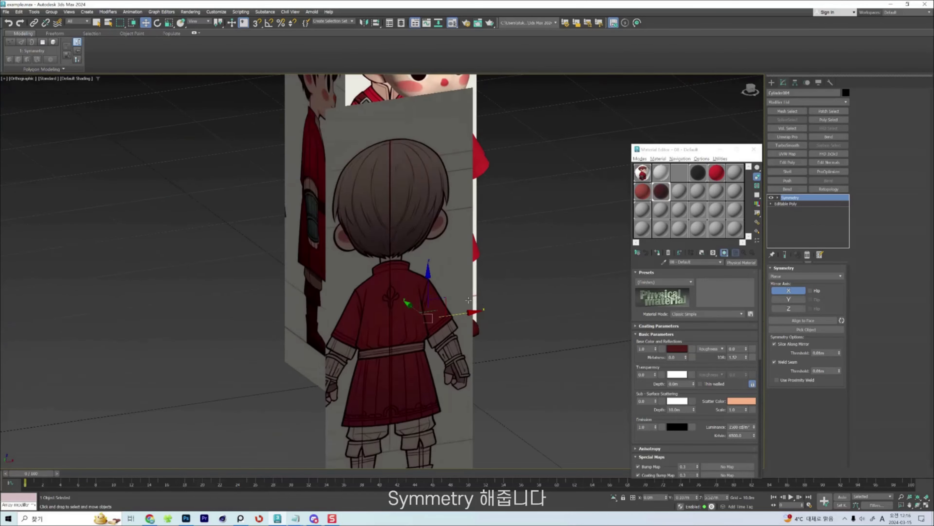
# Delete the front reference plane behind the character in the front view.
pyautogui.press('f')
pyautogui.scroll(4, 468, 294)
pyautogui.scroll(-5, 469, 294)
pyautogui.click(517, 263)
pyautogui.press('Delete')
pyautogui.click(472, 195)
pyautogui.scroll(2, 498, 256)
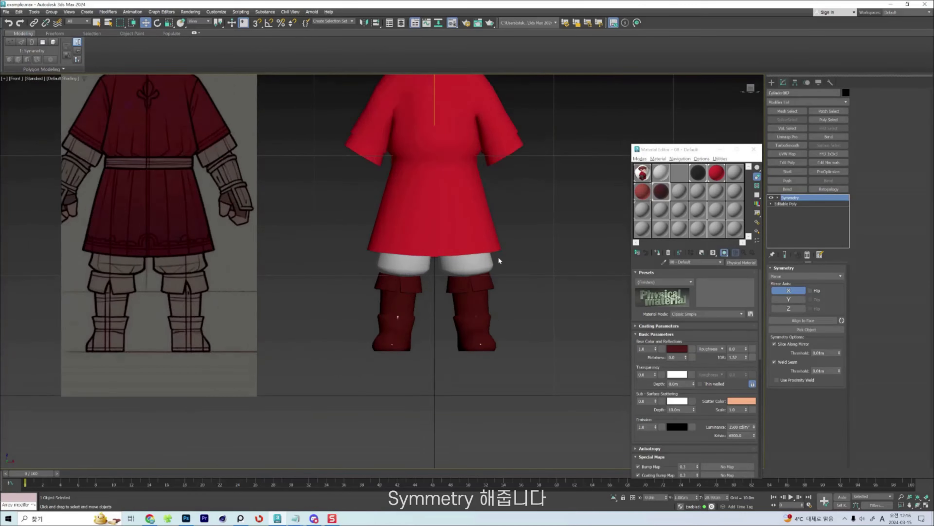
# Go back to the boot's Editable Poly level and connect a ring of toe edges to add an extra edge loop.
pyautogui.keyDown('alt'); pyautogui.moveTo(498, 257); pyautogui.dragTo(454, 358, button='middle'); pyautogui.keyUp('alt')
pyautogui.press('F4')
pyautogui.scroll(4, 467, 324)
pyautogui.click(467, 324)
pyautogui.press('r')
pyautogui.press('z')
pyautogui.scroll(-3, 445, 356)
pyautogui.scroll(2, 455, 357)
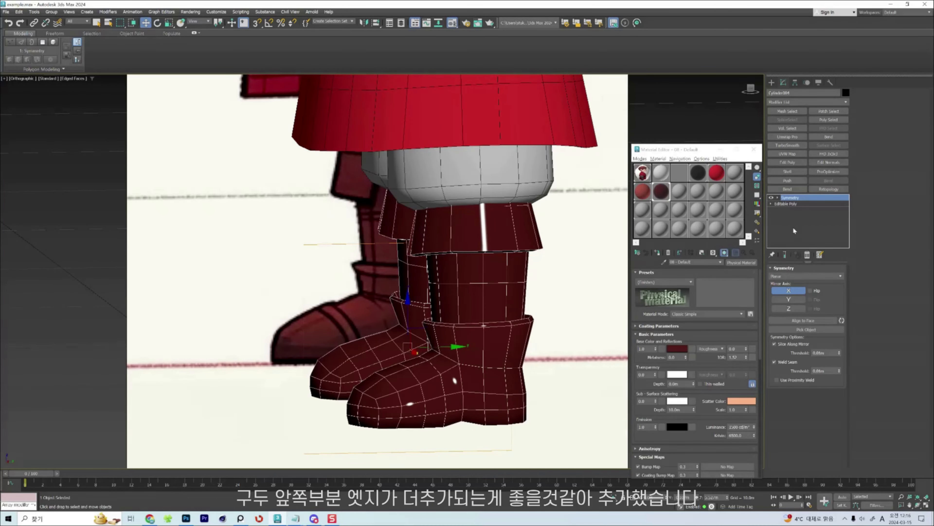
pyautogui.click(785, 203)
pyautogui.keyDown('alt'); pyautogui.moveTo(343, 440); pyautogui.dragTo(345, 422, button='middle'); pyautogui.keyUp('alt')
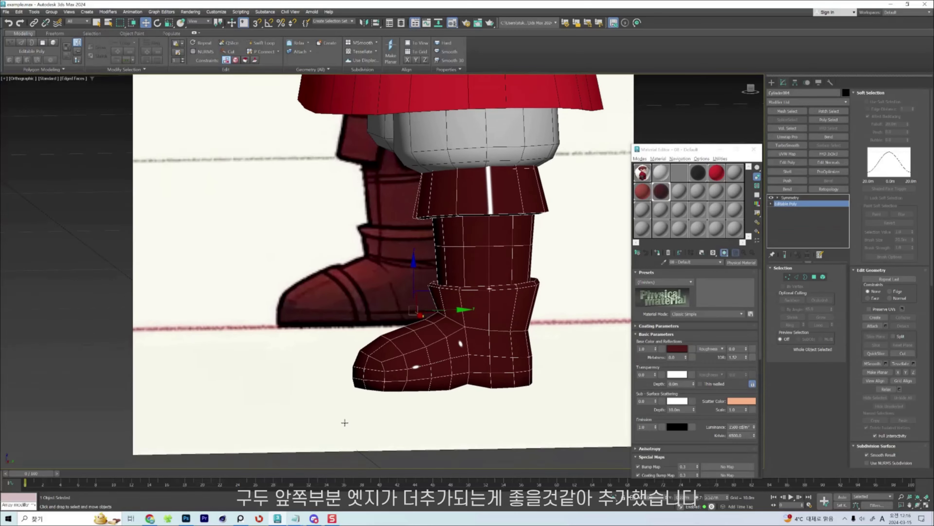
pyautogui.scroll(2, 344, 422)
pyautogui.press('2')
pyautogui.click(390, 317)
pyautogui.hotkey('alt', 'r')
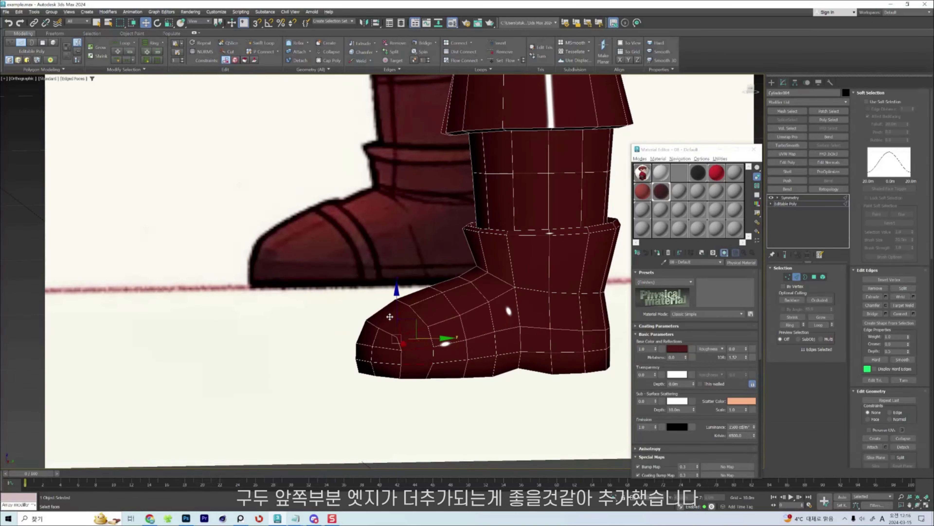
pyautogui.hotkey('ctrl', 'shift', 'e')
# Reshape the boot's toe profile in the side view with the Shift brush to round off its front curve.
pyautogui.click(390, 317)
pyautogui.press('z')
pyautogui.press('r')
pyautogui.scroll(-10, 389, 327)
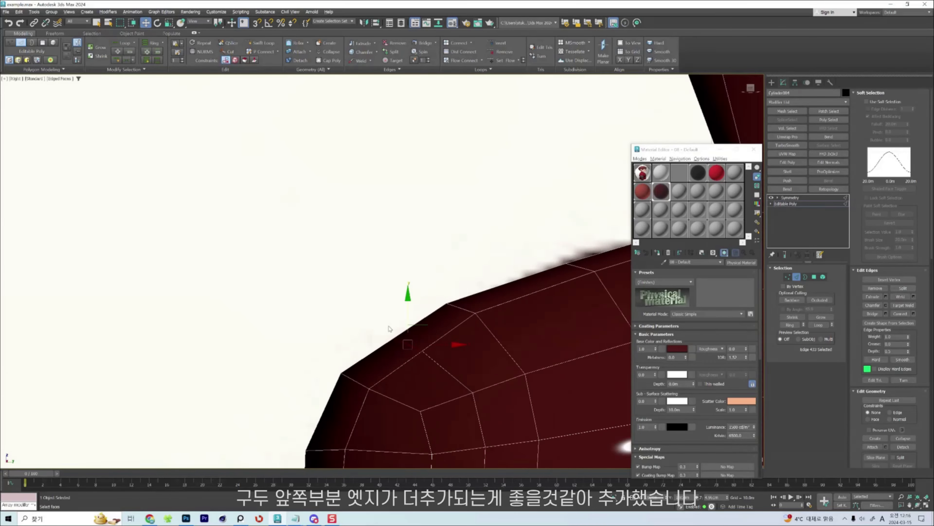
pyautogui.scroll(-4, 389, 326)
pyautogui.hotkey('alt', 'shift', 's')
pyautogui.keyDown('ctrl'); pyautogui.moveTo(389, 328); pyautogui.dragTo(389, 339); pyautogui.keyUp('ctrl')
pyautogui.moveTo(402, 343)
pyautogui.mouseDown()
pyautogui.moveTo(397, 337)
pyautogui.moveTo(387, 358)
pyautogui.moveTo(354, 345)
pyautogui.mouseUp()
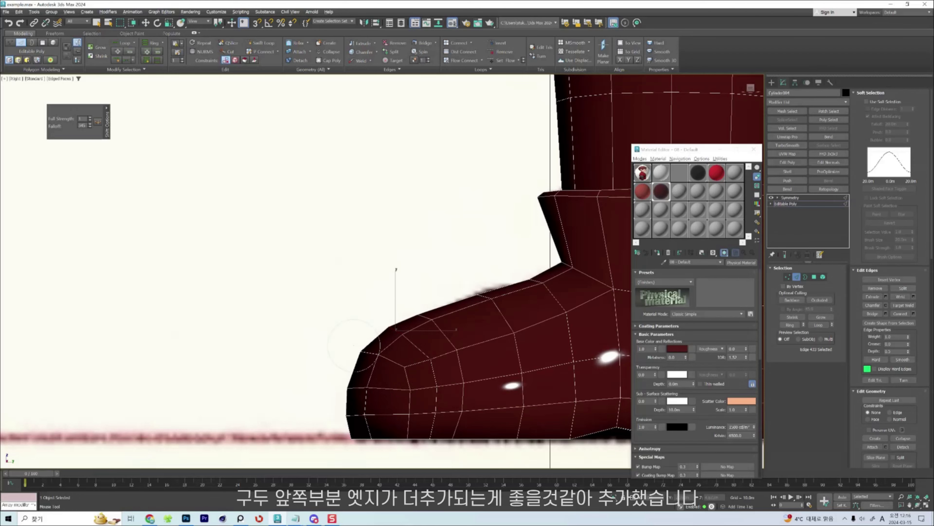
# Viewing the boot from above, smooth the outline at one front corner of the toe with the Shift brush.
pyautogui.press('w')
pyautogui.scroll(-4, 425, 332)
pyautogui.keyDown('alt'); pyautogui.moveTo(426, 331); pyautogui.dragTo(490, 396, button='middle'); pyautogui.keyUp('alt')
pyautogui.scroll(7, 464, 350)
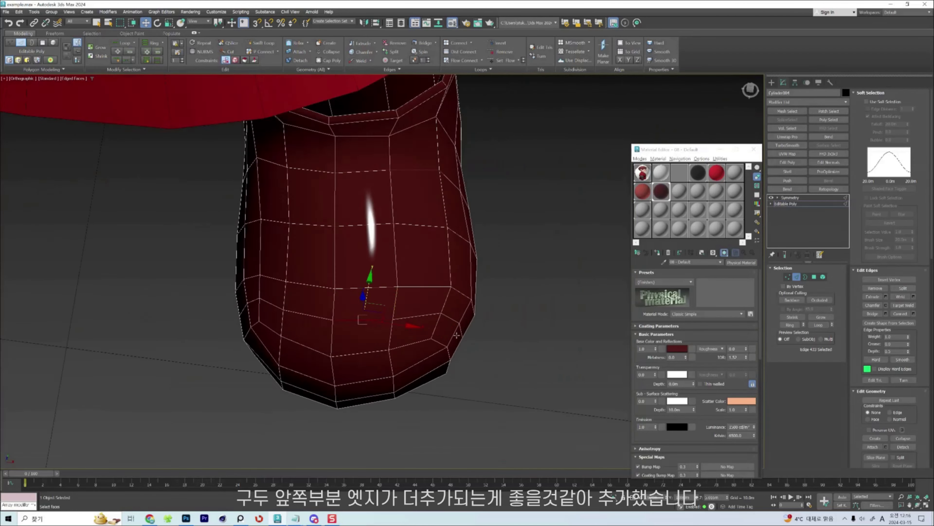
pyautogui.hotkey('alt', 'shift', 's')
pyautogui.scroll(5, 465, 356)
pyautogui.press('F3')
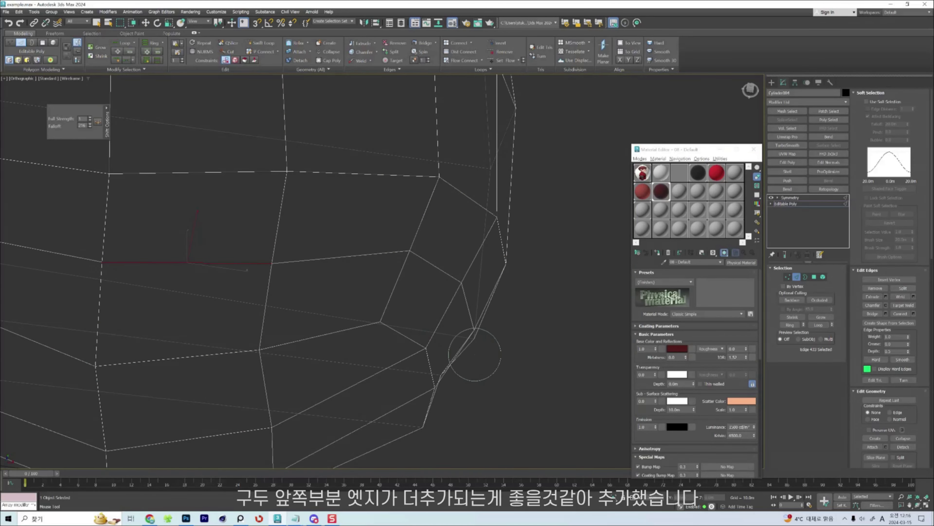
pyautogui.press('F3')
pyautogui.moveTo(436, 391); pyautogui.dragTo(429, 394)
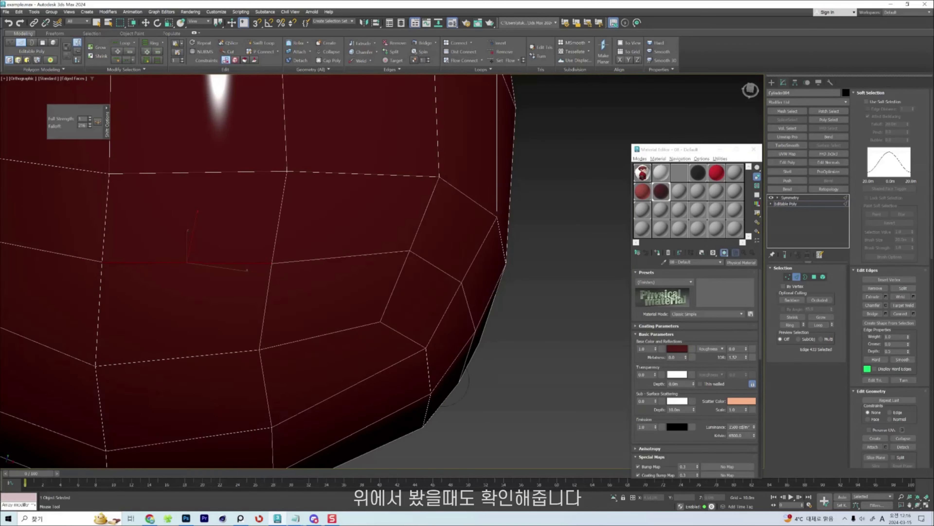
# Orbit around the toe and even out its opposite front corner with the Shift brush.
pyautogui.scroll(-4, 429, 394)
pyautogui.keyDown('alt'); pyautogui.moveTo(429, 395); pyautogui.dragTo(507, 368, button='middle'); pyautogui.keyUp('alt')
pyautogui.scroll(4, 331, 350)
pyautogui.press('F3')
pyautogui.moveTo(319, 350); pyautogui.dragTo(317, 304)
pyautogui.press('F3')
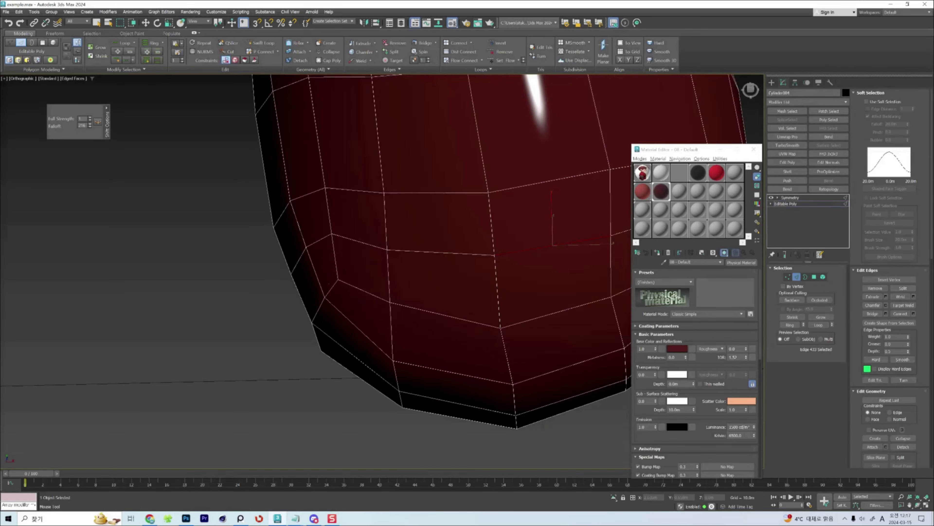
# Leave the boot's edge editing level and check the finished pair of boots on the whole character.
pyautogui.scroll(-6, 460, 239)
pyautogui.click(513, 216)
pyautogui.scroll(-2, 514, 217)
pyautogui.keyDown('alt'); pyautogui.moveTo(514, 216); pyautogui.dragTo(593, 217, button='middle'); pyautogui.keyUp('alt')
pyautogui.press('`')
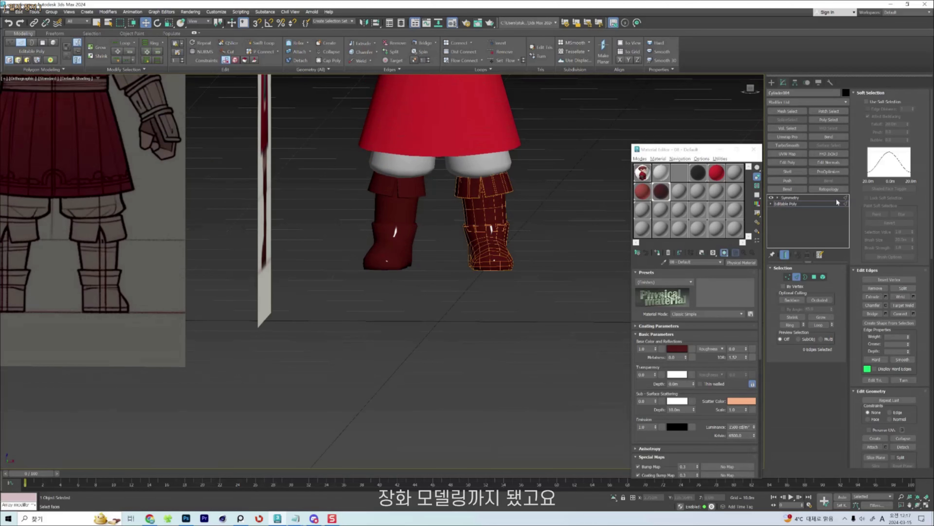
pyautogui.click(824, 204)
pyautogui.scroll(-5, 476, 205)
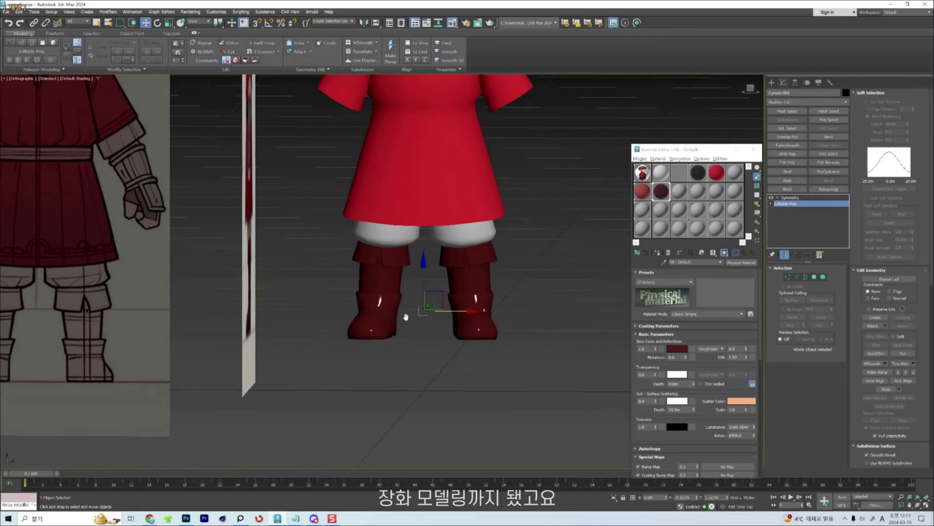
pyautogui.scroll(6, 475, 204)
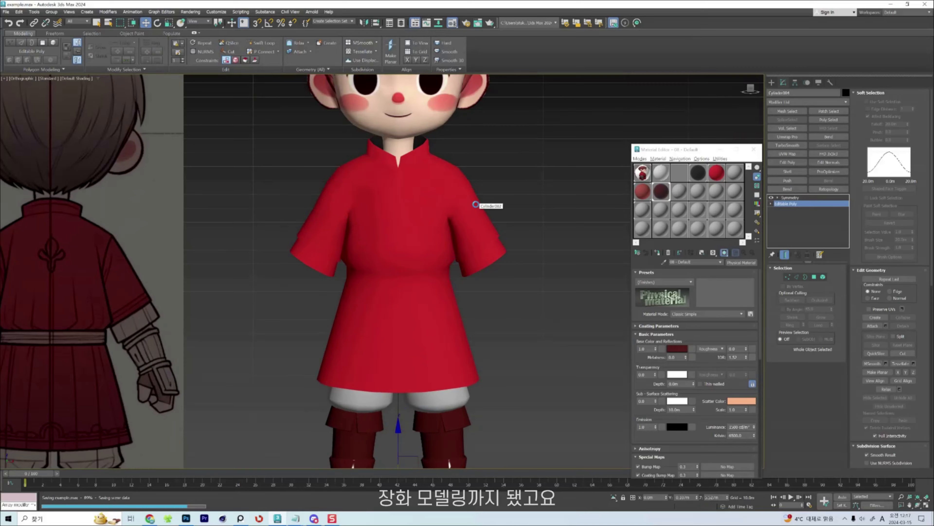
pyautogui.scroll(-5, 490, 205)
pyautogui.scroll(3, 459, 281)
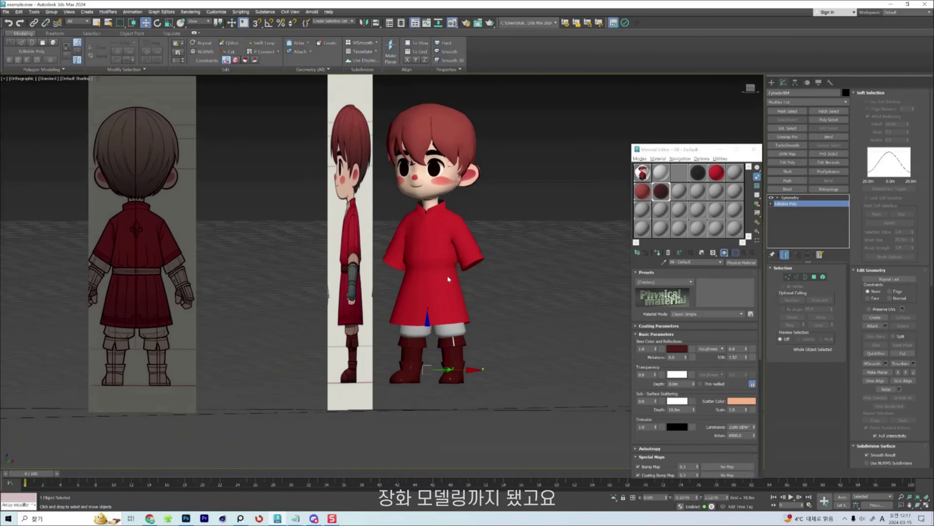
# Select the hair and pull the sunken vertices on the side of the crown outward with the Shift brush.
pyautogui.scroll(5, 530, 158)
pyautogui.click(530, 158)
pyautogui.scroll(8, 503, 212)
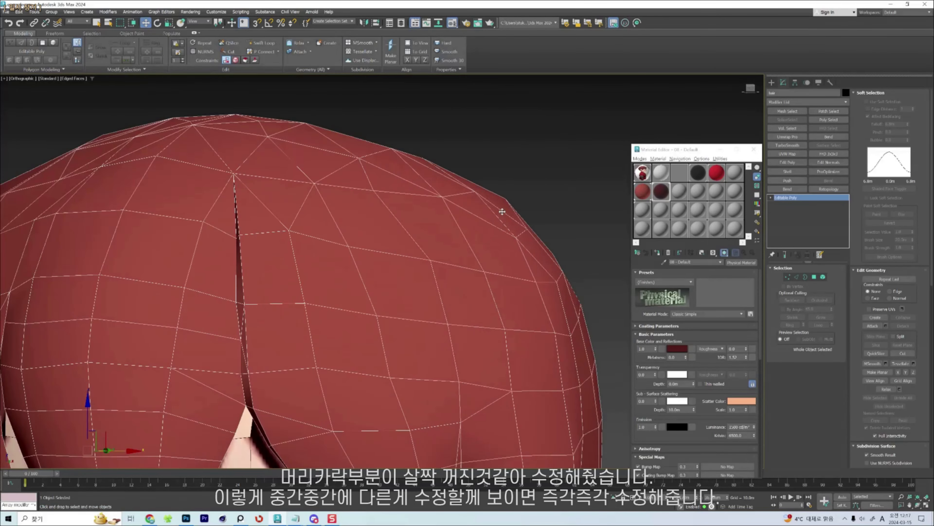
pyautogui.press('1')
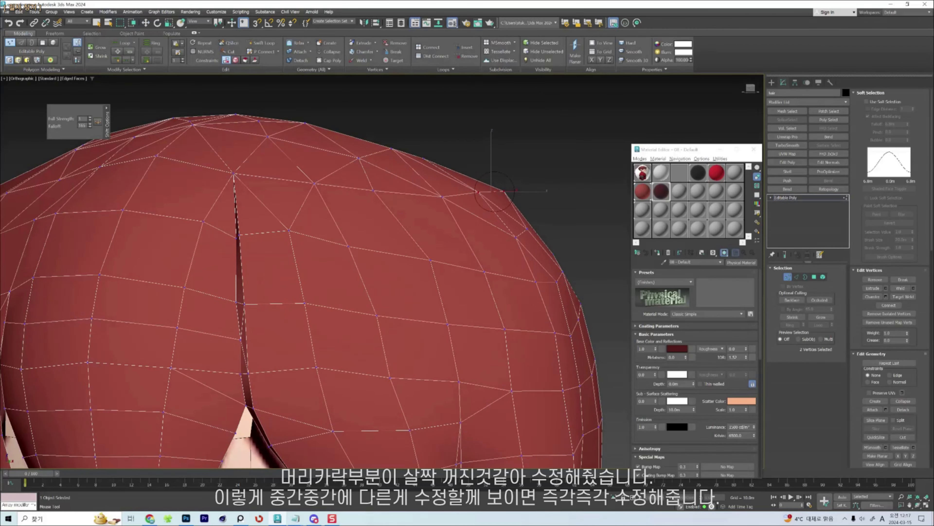
pyautogui.scroll(-12, 494, 191)
pyautogui.press('F4')
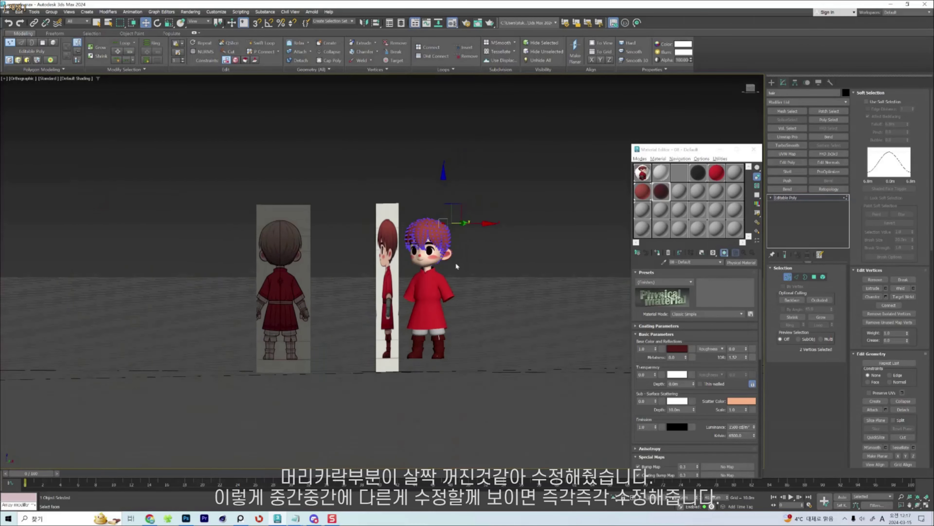
# Correct the sunken vertices at the back of the hair's crown and leave vertex editing.
pyautogui.scroll(3, 455, 262)
pyautogui.keyDown('alt'); pyautogui.moveTo(481, 258); pyautogui.dragTo(471, 255, button='middle'); pyautogui.keyUp('alt')
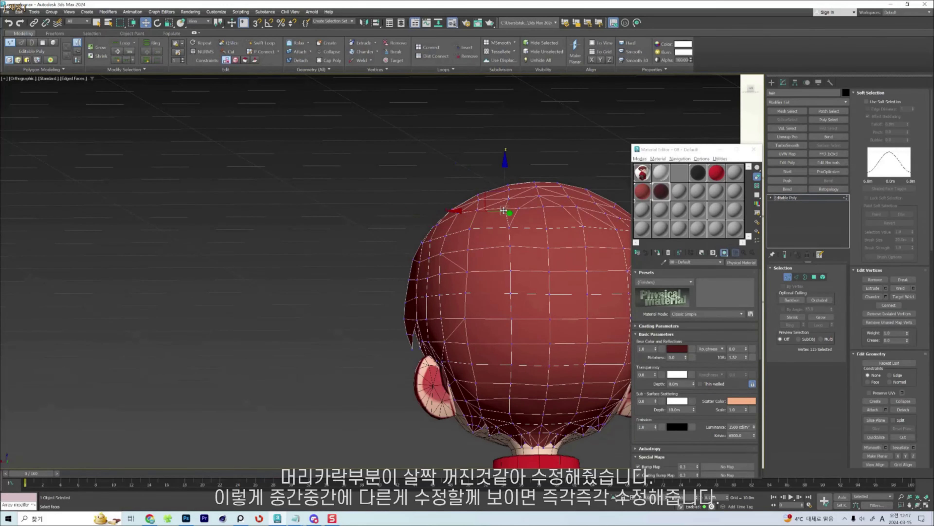
pyautogui.click(532, 209)
pyautogui.keyDown('alt'); pyautogui.moveTo(532, 209); pyautogui.dragTo(478, 213, button='middle'); pyautogui.keyUp('alt')
pyautogui.scroll(-5, 464, 236)
pyautogui.keyDown('alt'); pyautogui.moveTo(416, 251); pyautogui.dragTo(523, 298, button='middle'); pyautogui.keyUp('alt')
pyautogui.press('F4')
pyautogui.press('1')
pyautogui.press('f')
pyautogui.scroll(2, 500, 286)
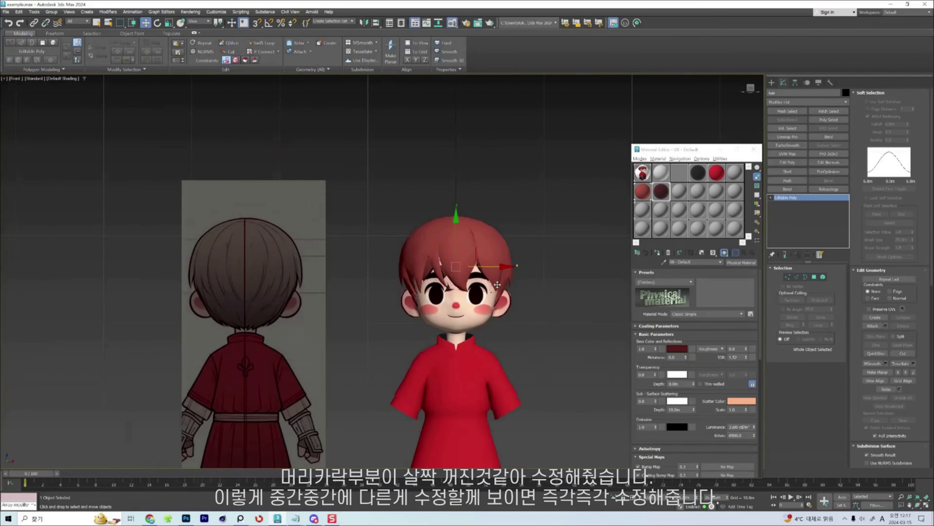
# Examine the arms, hands and bracers in the character sheet image, then close the image.
pyautogui.scroll(-4, 498, 285)
pyautogui.scroll(4, 579, 275)
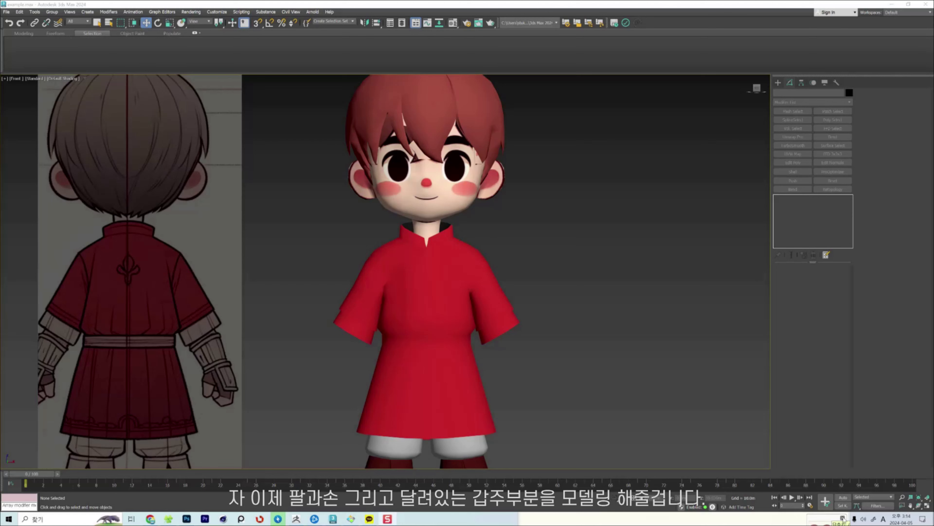
pyautogui.click(834, 522)
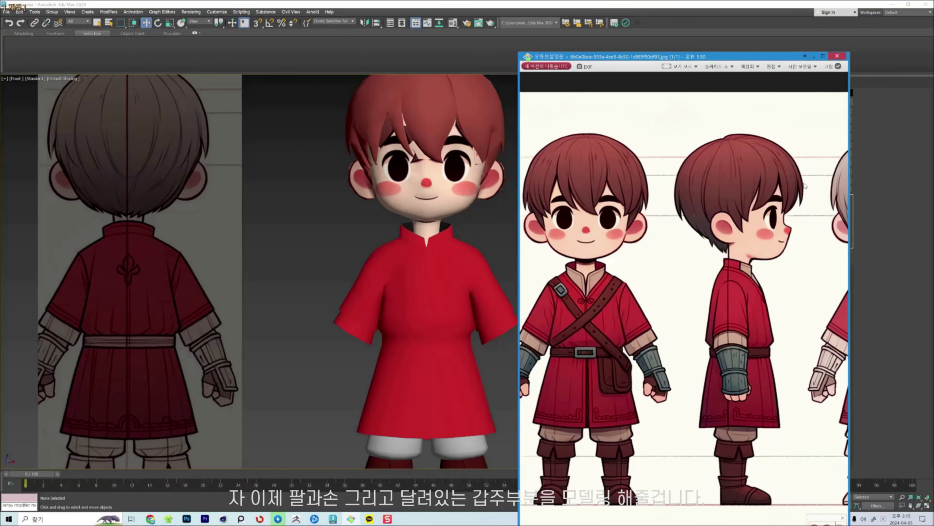
pyautogui.click(838, 55)
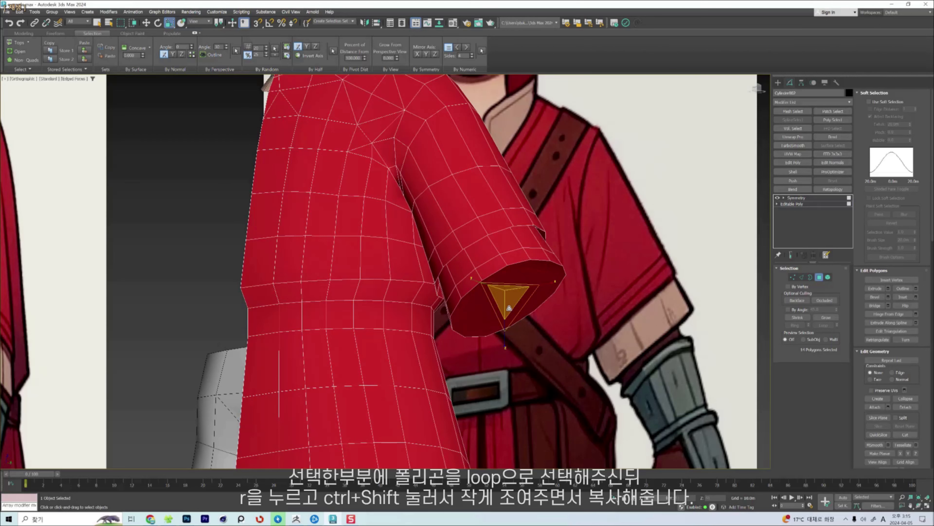
# Clone the selected polygon loop at the sleeve opening as a separate object, scaled slightly smaller.
pyautogui.keyDown('ctrl'); pyautogui.keyDown('shift'); pyautogui.moveTo(509, 308); pyautogui.dragTo(509, 303); pyautogui.keyUp('shift'); pyautogui.keyUp('ctrl')
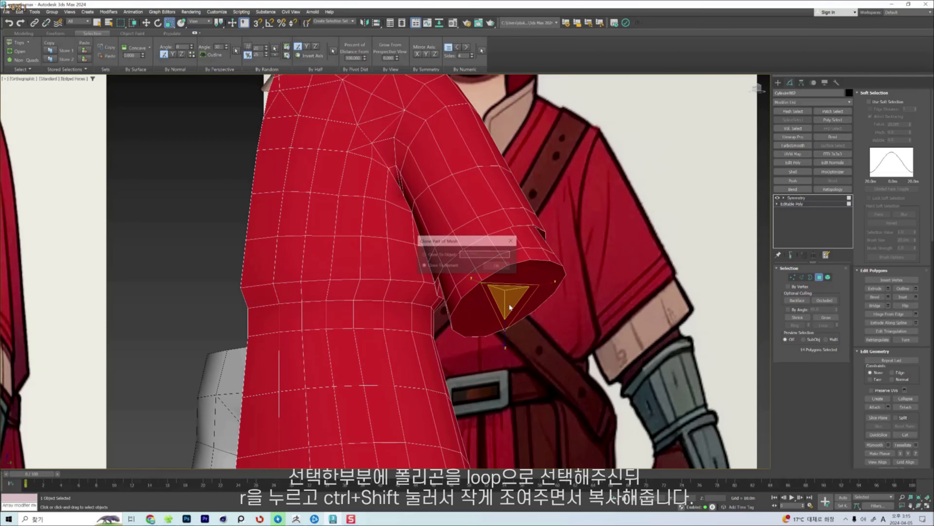
pyautogui.click(500, 267)
pyautogui.click(792, 203)
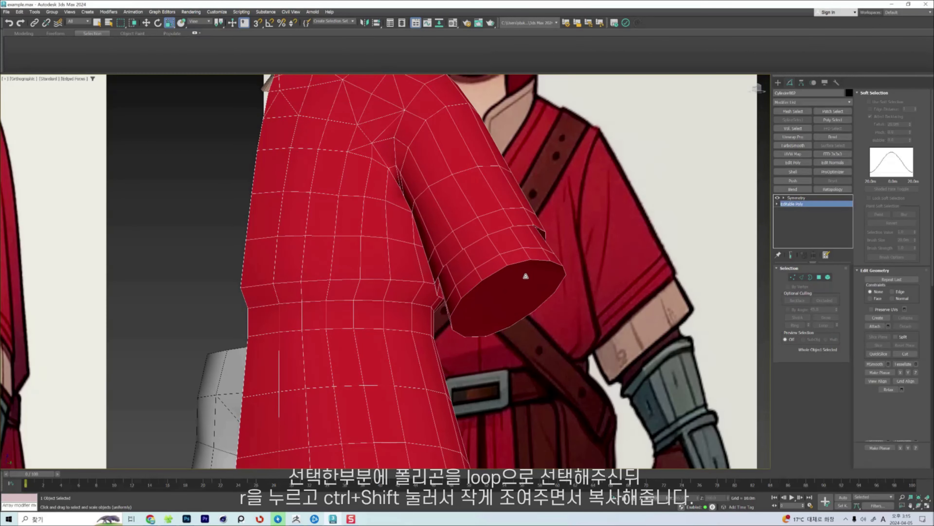
pyautogui.press('F3')
pyautogui.scroll(5, 539, 271)
pyautogui.scroll(-3, 560, 255)
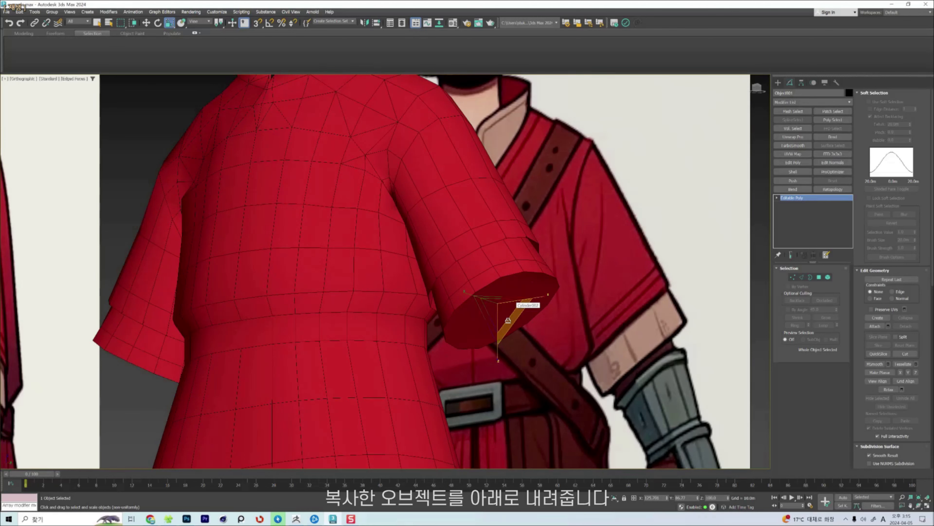
# Move the cloned ring down along the arm in the front view until it protrudes below the sleeve.
pyautogui.press('w')
pyautogui.keyDown('alt'); pyautogui.moveTo(510, 313); pyautogui.dragTo(527, 327, button='middle'); pyautogui.keyUp('alt')
pyautogui.scroll(4, 523, 321)
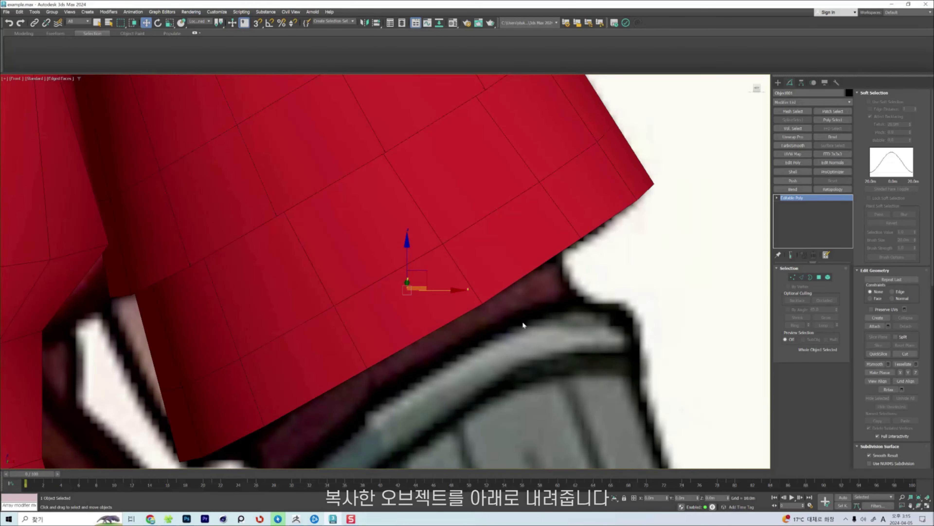
pyautogui.press('f')
pyautogui.moveTo(479, 291); pyautogui.dragTo(492, 316)
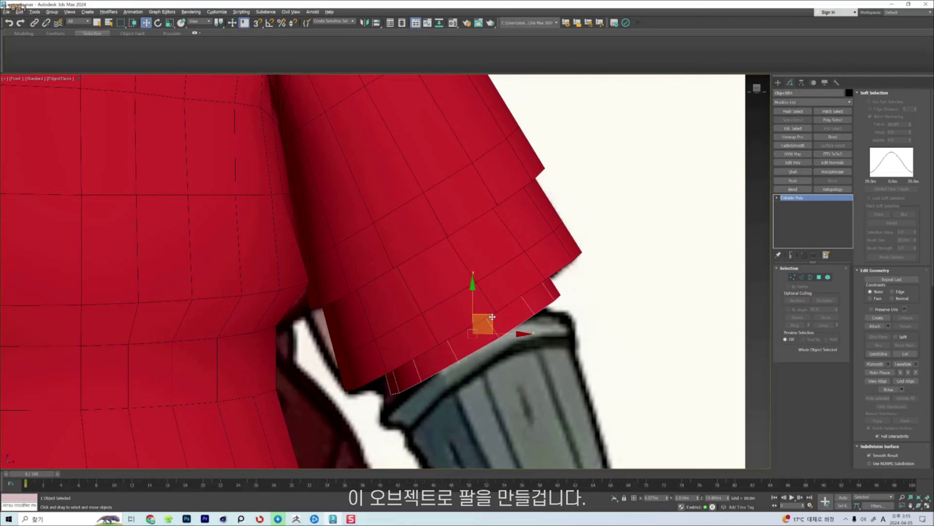
# Assign the unused grey material 14 - Default to the cloned arm ring.
pyautogui.press('m')
pyautogui.click(277, 185)
pyautogui.click(273, 228)
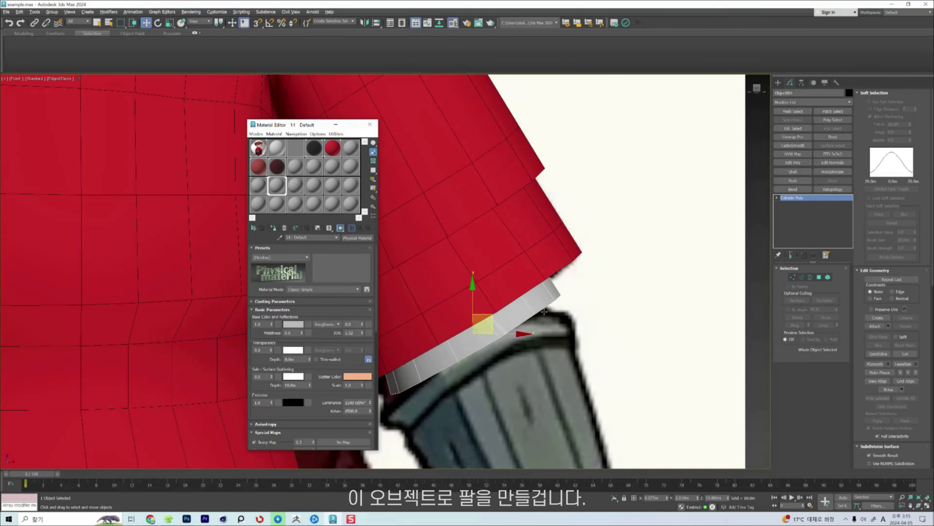
pyautogui.scroll(2, 541, 313)
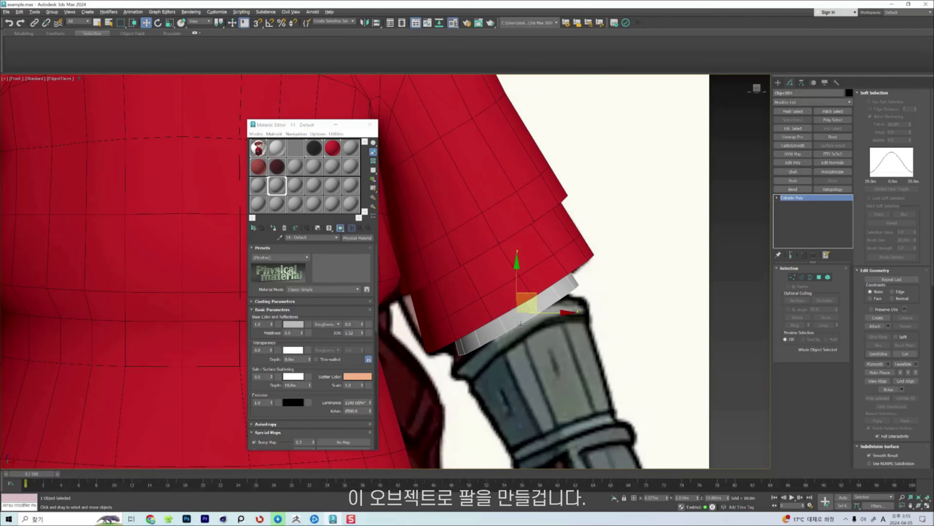
# Collapse the shirt sleeve's bottom cap polygon to its centre and return to the arm ring object.
pyautogui.keyDown('alt'); pyautogui.moveTo(521, 324); pyautogui.dragTo(484, 290, button='middle'); pyautogui.keyUp('alt')
pyautogui.click(480, 249)
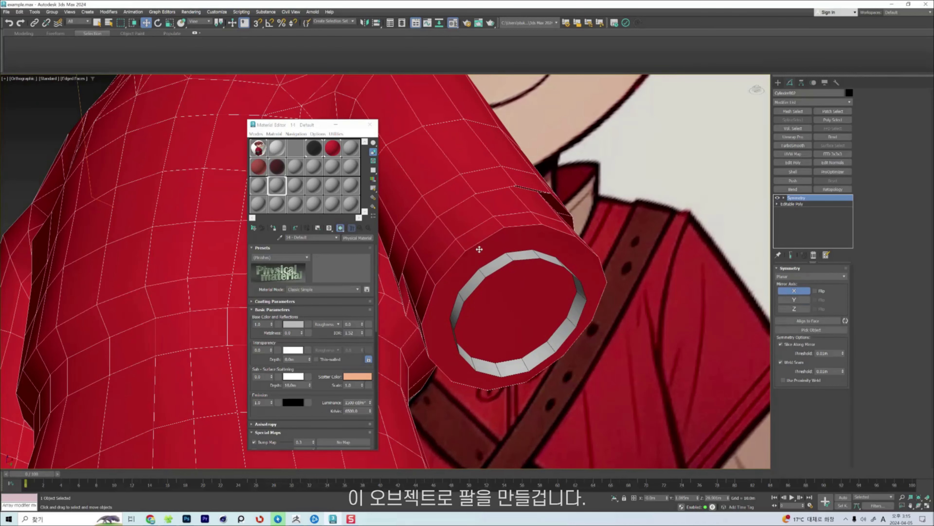
pyautogui.click(791, 205)
pyautogui.press('4')
pyautogui.click(514, 273)
pyautogui.press('r')
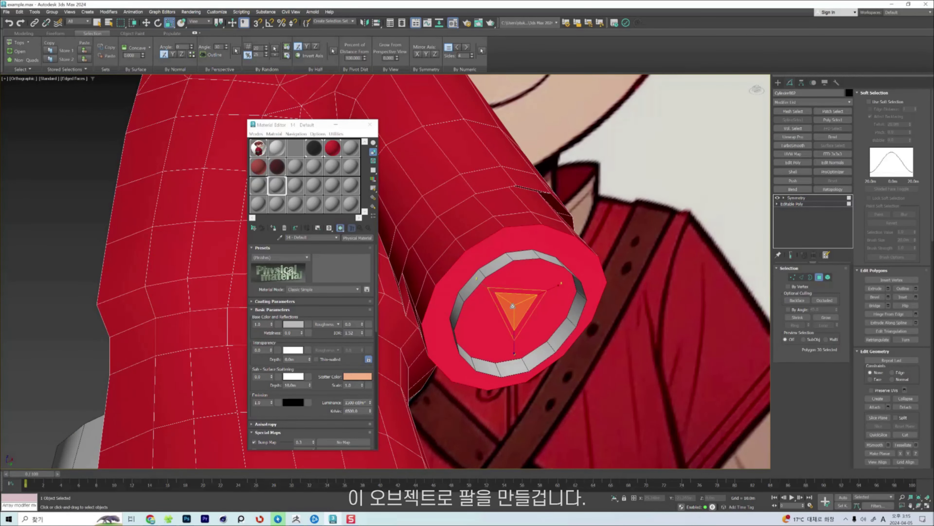
pyautogui.keyDown('shift'); pyautogui.moveTo(513, 306); pyautogui.dragTo(516, 313); pyautogui.keyUp('shift')
pyautogui.hotkey('ctrl', 'alt', 'c')
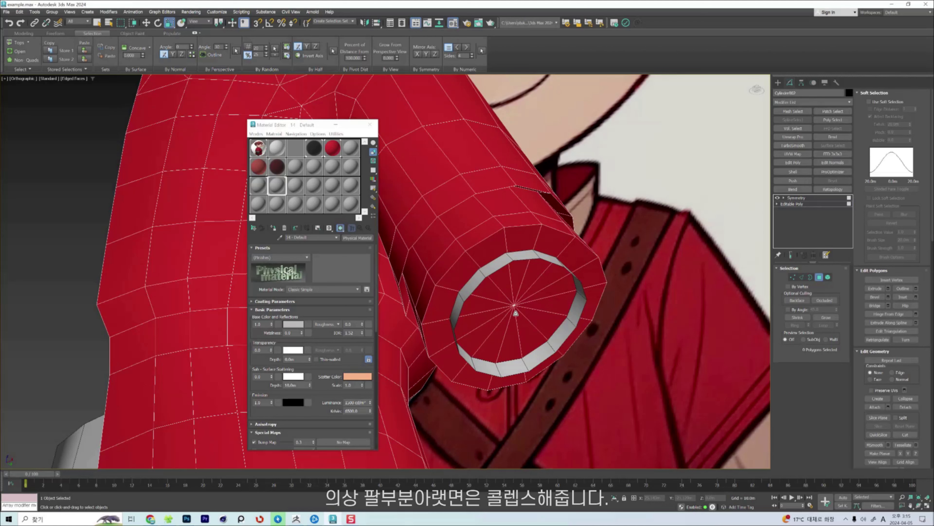
pyautogui.click(787, 204)
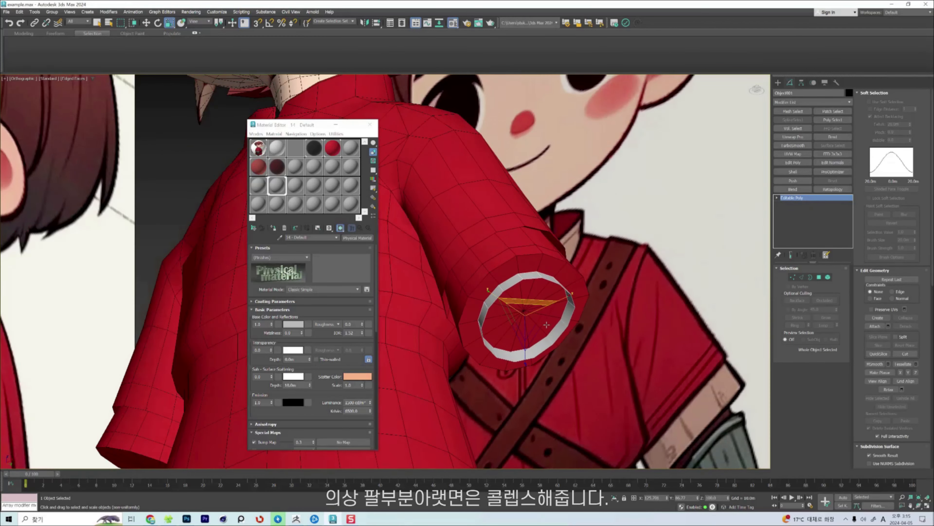
pyautogui.press('m')
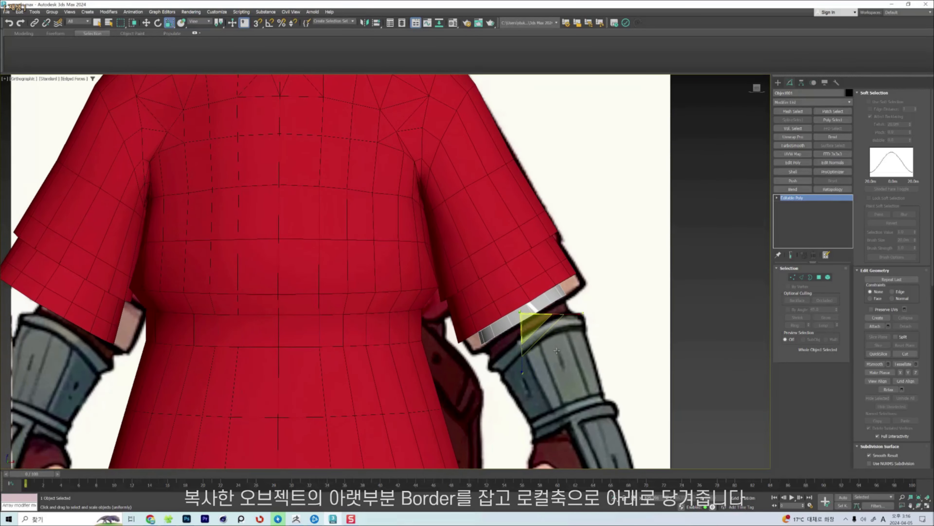
# Extend the arm ring's lower border along its local axis down to the wrist in the reference.
pyautogui.press('3')
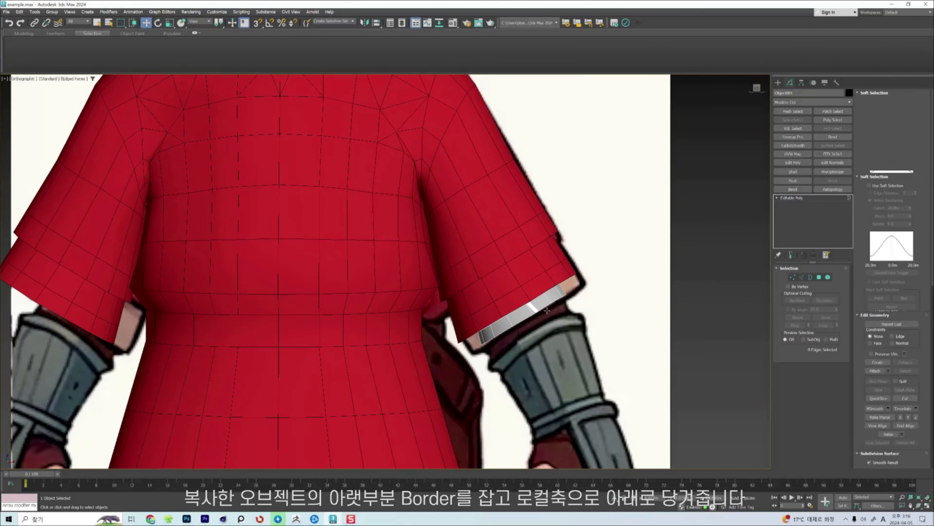
pyautogui.press('l')
pyautogui.keyDown('alt'); pyautogui.moveTo(520, 281); pyautogui.dragTo(520, 288, button='middle'); pyautogui.keyUp('alt')
pyautogui.keyDown('shift'); pyautogui.moveTo(509, 290); pyautogui.dragTo(542, 385); pyautogui.keyUp('shift')
pyautogui.press('f')
pyautogui.press('z')
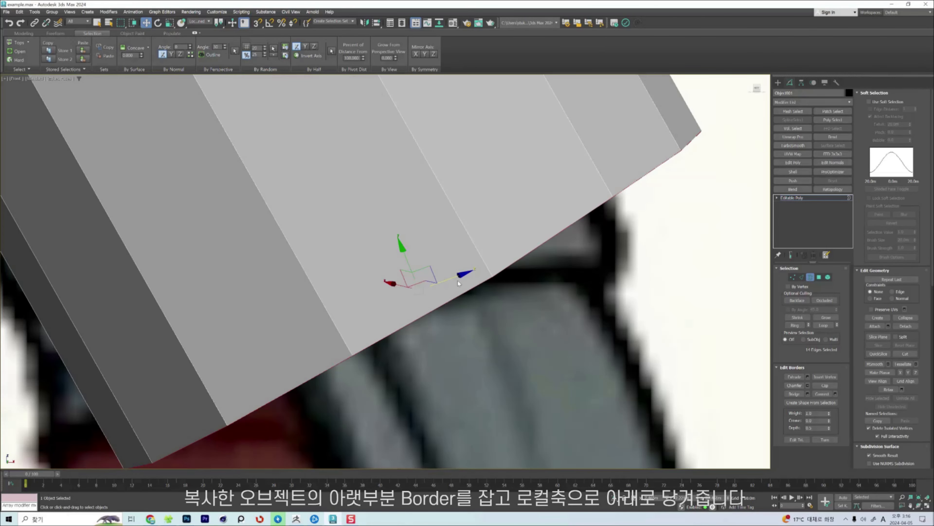
pyautogui.scroll(-5, 445, 295)
pyautogui.scroll(-8, 445, 295)
pyautogui.scroll(5, 544, 305)
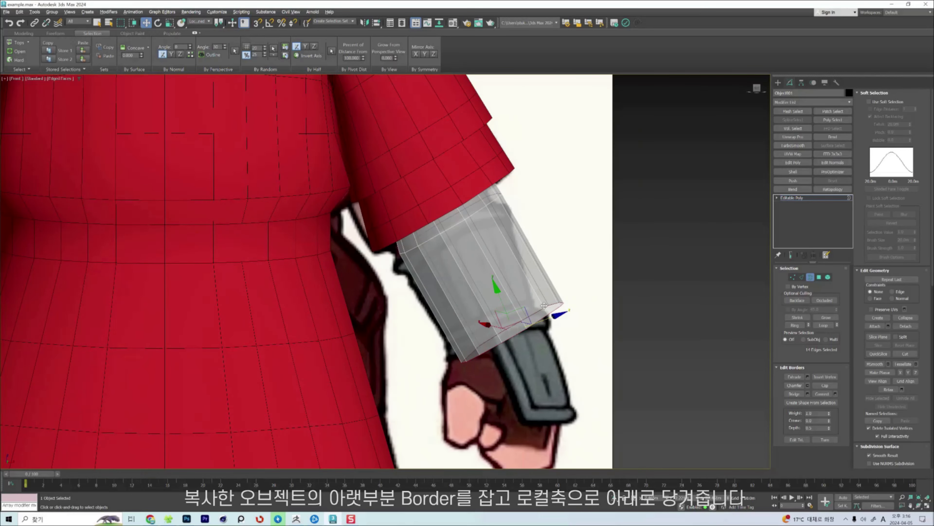
# Rotate the arm's lower border in the front view to match the wrist angle in the reference.
pyautogui.press('e')
pyautogui.moveTo(547, 305); pyautogui.dragTo(553, 318)
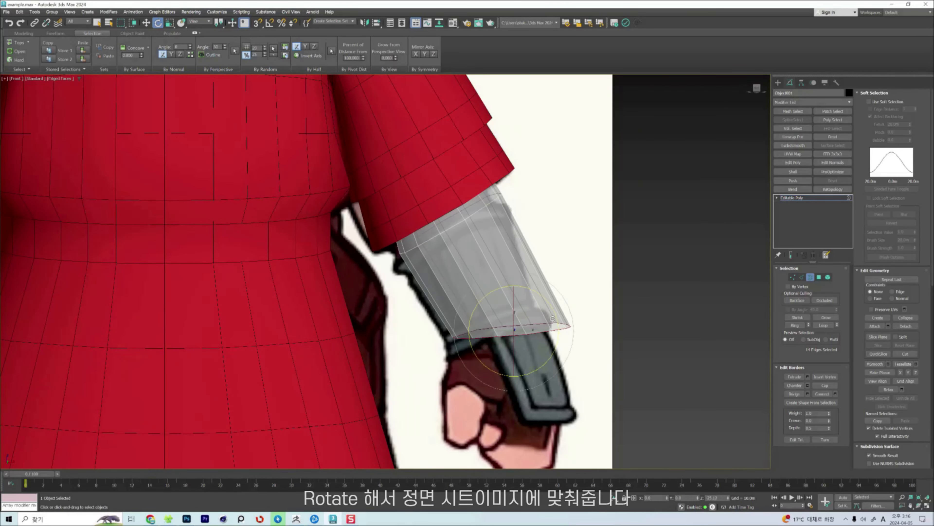
pyautogui.press('w')
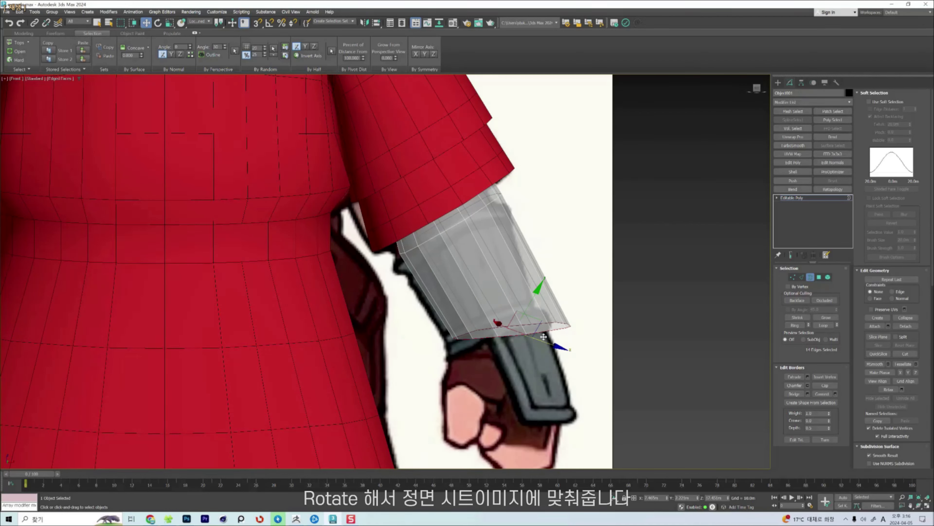
# Move the arm's lower border onto the reference wrist and connect a new edge loop around the middle of the forearm.
pyautogui.moveTo(547, 330); pyautogui.dragTo(527, 330)
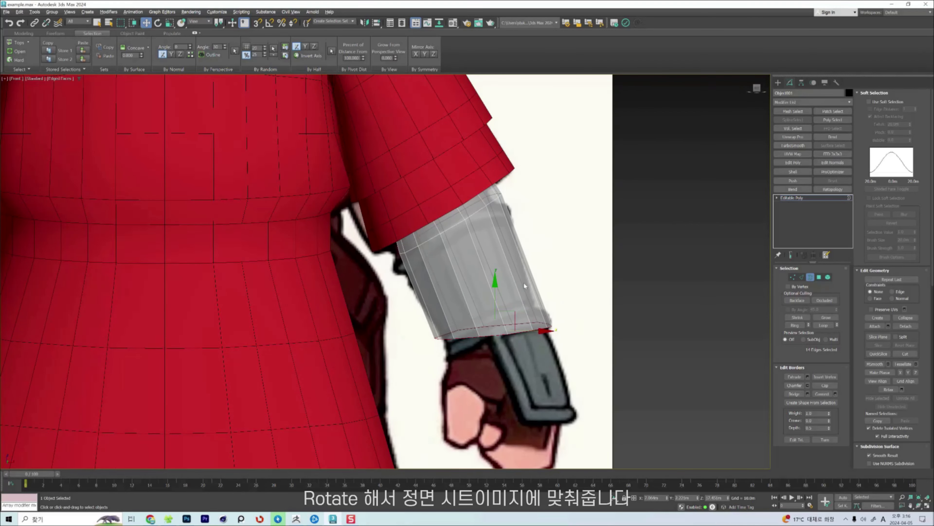
pyautogui.moveTo(523, 284); pyautogui.dragTo(542, 302, button='middle')
pyautogui.press('2')
pyautogui.click(534, 298)
pyautogui.hotkey('alt', 'r')
pyautogui.hotkey('ctrl', 'shift', 'e')
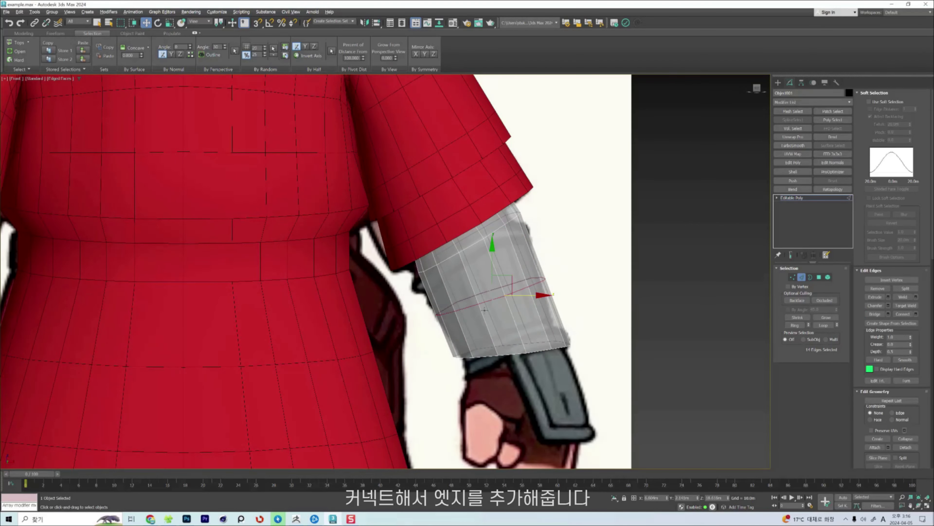
# Scale down the forearm's middle edge loop and the loop just below the sleeve to slim the arm.
pyautogui.press('r')
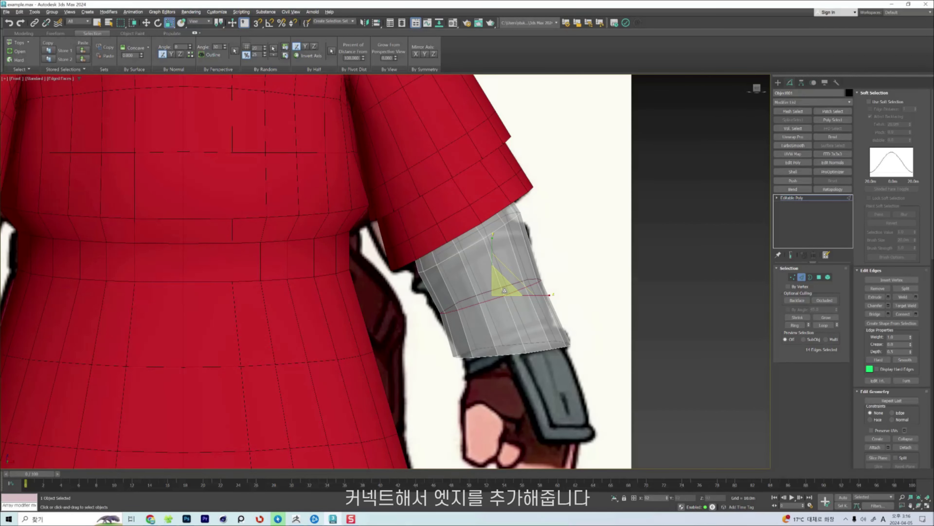
pyautogui.doubleClick(495, 233)
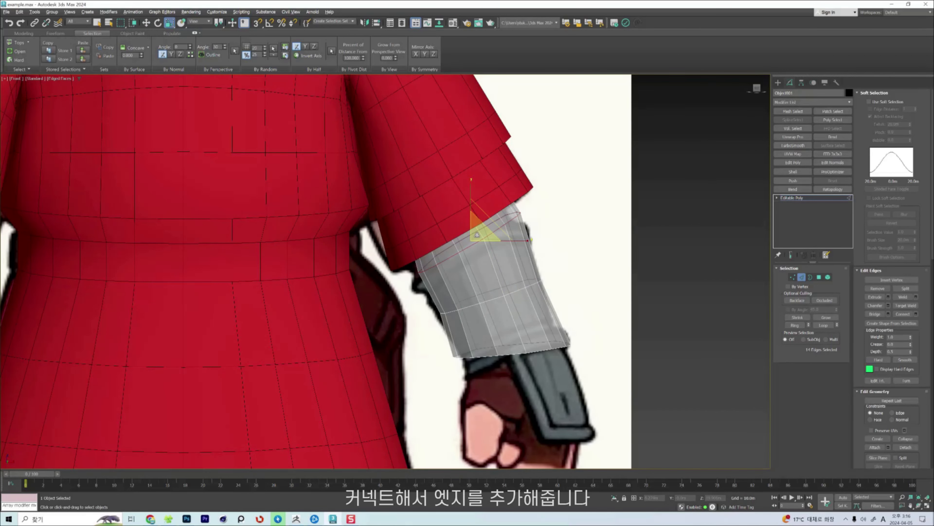
pyautogui.moveTo(477, 234); pyautogui.dragTo(477, 239)
pyautogui.press('w')
pyautogui.click(552, 225)
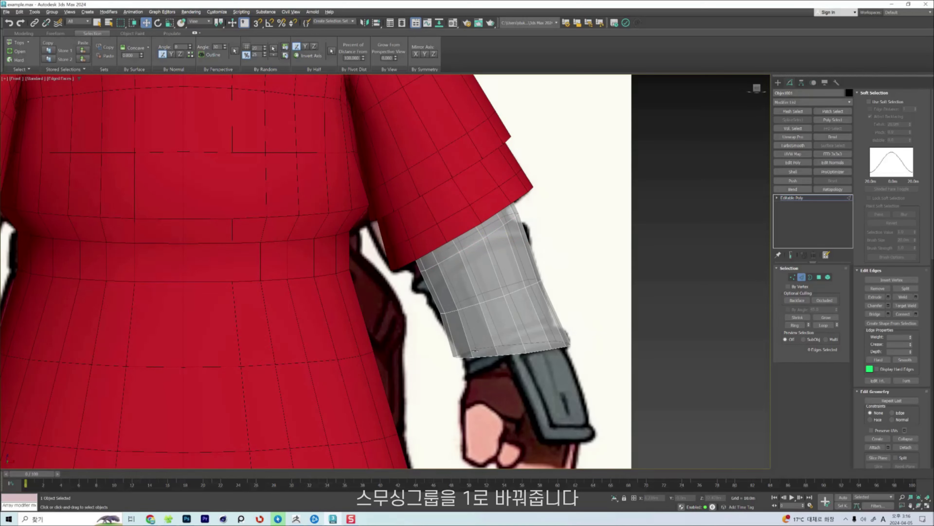
# Assign smoothing group 1 to the whole arm element with see-through display off.
pyautogui.hotkey('alt', 'x')
pyautogui.press('5')
pyautogui.click(479, 328)
pyautogui.scroll(-4, 900, 423)
pyautogui.click(903, 439)
pyautogui.click(866, 404)
pyautogui.press('3')
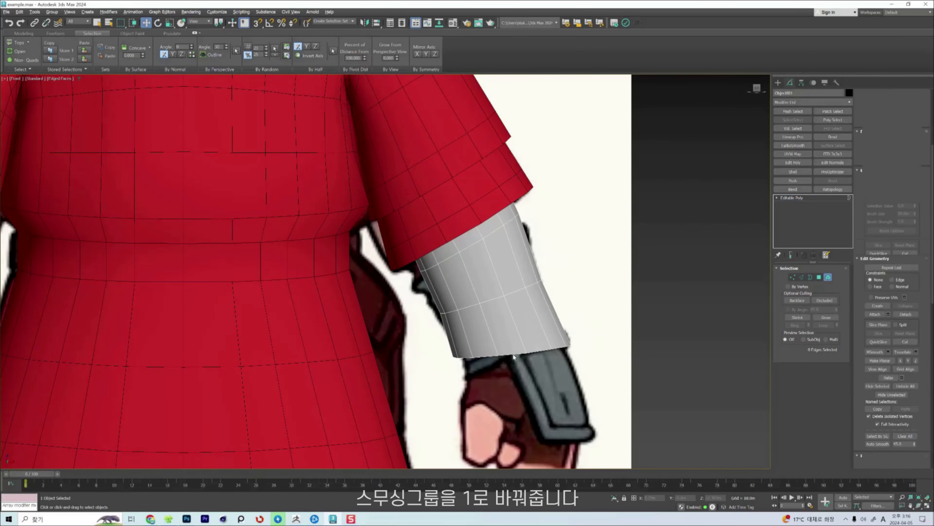
# Restore see-through display, move the arm's upper border further into the sleeve and tilt the wrist border toward the reference angle.
pyautogui.hotkey('alt', 'x')
pyautogui.click(482, 213)
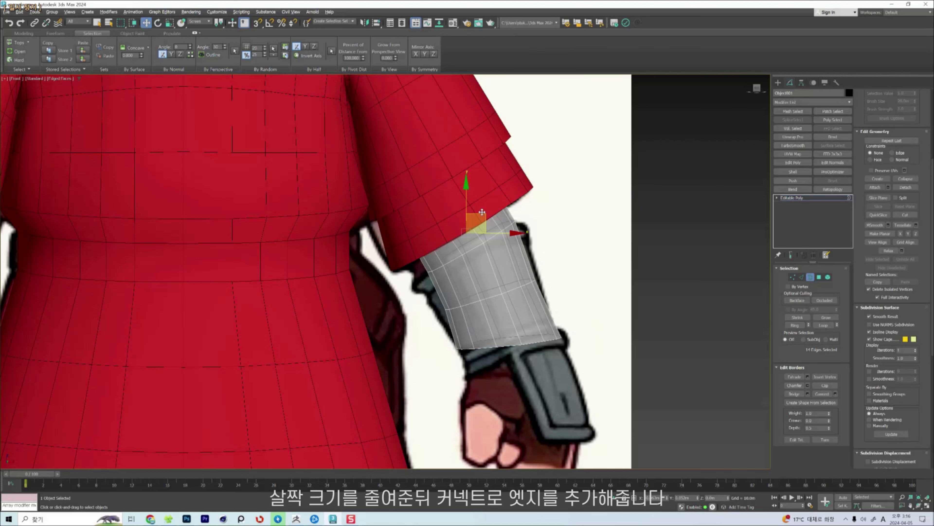
pyautogui.moveTo(482, 212); pyautogui.dragTo(476, 198)
pyautogui.click(510, 345)
pyautogui.press('e')
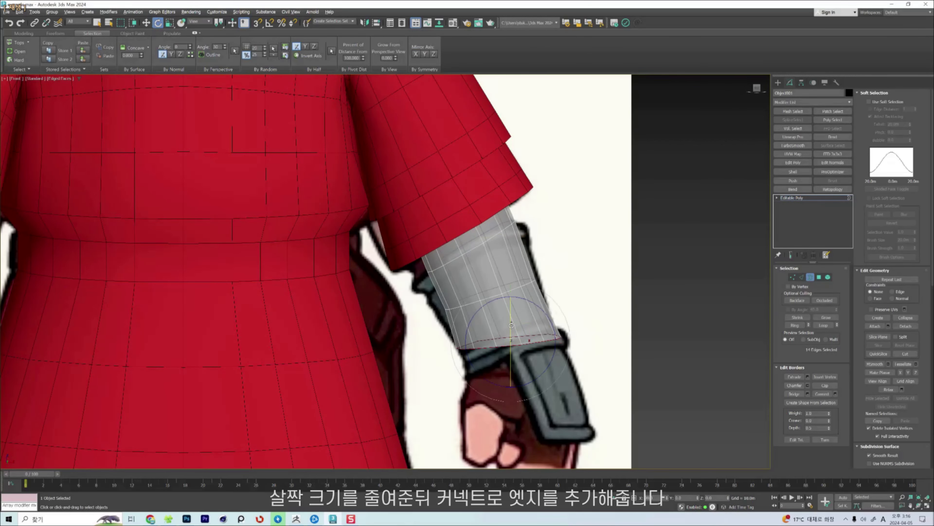
pyautogui.moveTo(513, 324); pyautogui.dragTo(512, 317)
# Connect a new edge loop around the arm just above the wrist.
pyautogui.press('w')
pyautogui.press('2')
pyautogui.click(493, 320)
pyautogui.hotkey('ctrl', 'shift', 'e')
# Scale the wrist border and the edge loop just above it to fit the arm's width in the reference.
pyautogui.press('3')
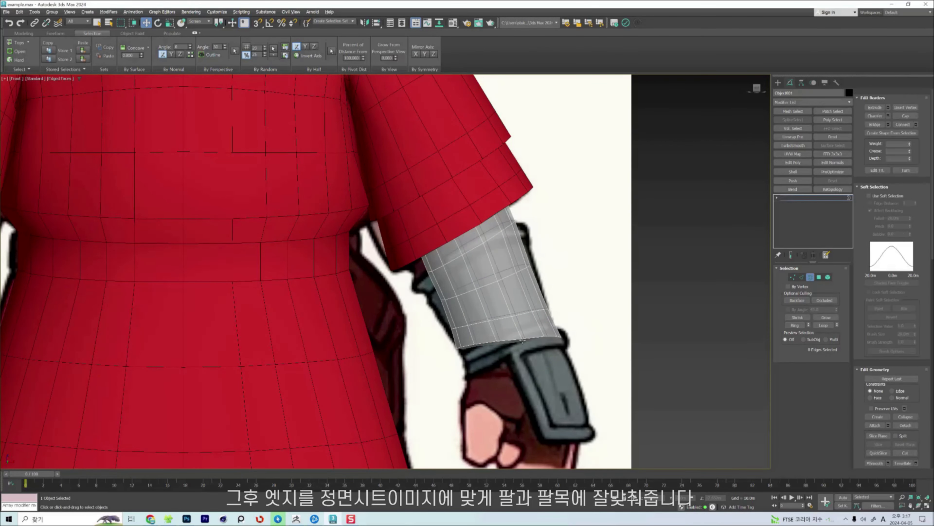
pyautogui.press('e')
pyautogui.press('r')
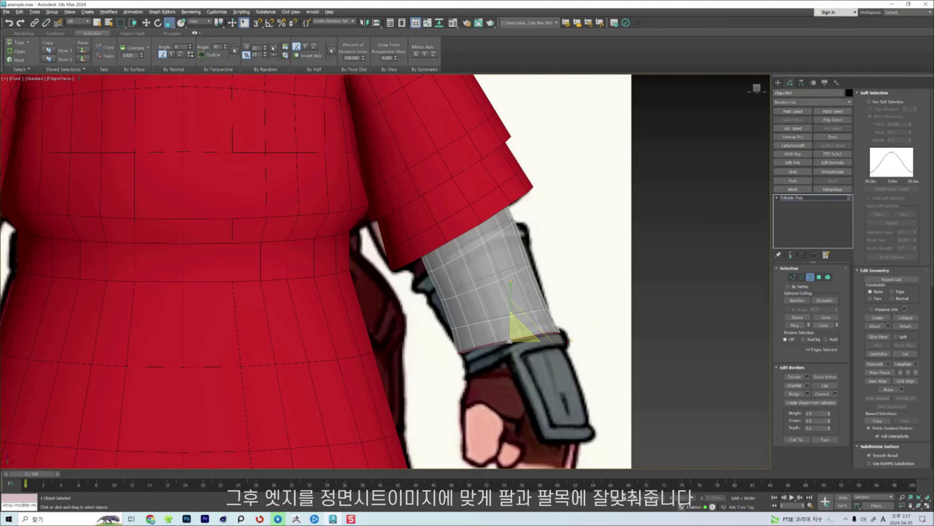
pyautogui.moveTo(510, 341); pyautogui.dragTo(519, 344)
pyautogui.press('w')
pyautogui.press('2')
pyautogui.doubleClick(503, 318)
pyautogui.press('r')
pyautogui.moveTo(510, 309); pyautogui.dragTo(510, 313)
pyautogui.click(546, 351)
# Rotate the wrist border in the front view to follow the upper edge of the reference gauntlet.
pyautogui.press('w')
pyautogui.press('3')
pyautogui.click(544, 345)
pyautogui.moveTo(545, 349); pyautogui.dragTo(529, 273, button='middle')
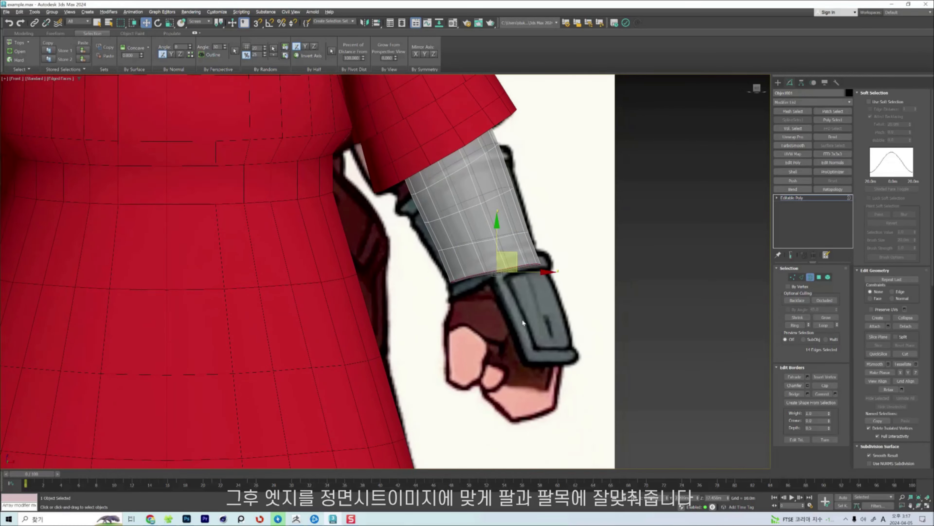
pyautogui.press('e')
pyautogui.moveTo(518, 233); pyautogui.dragTo(516, 231)
pyautogui.click(512, 242)
pyautogui.press('2')
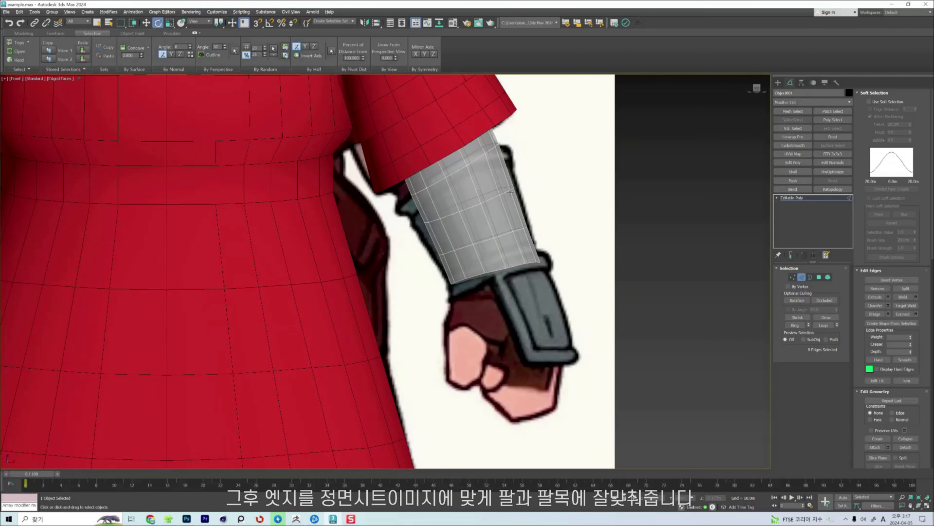
pyautogui.press('w')
pyautogui.press('3')
pyautogui.click(510, 271)
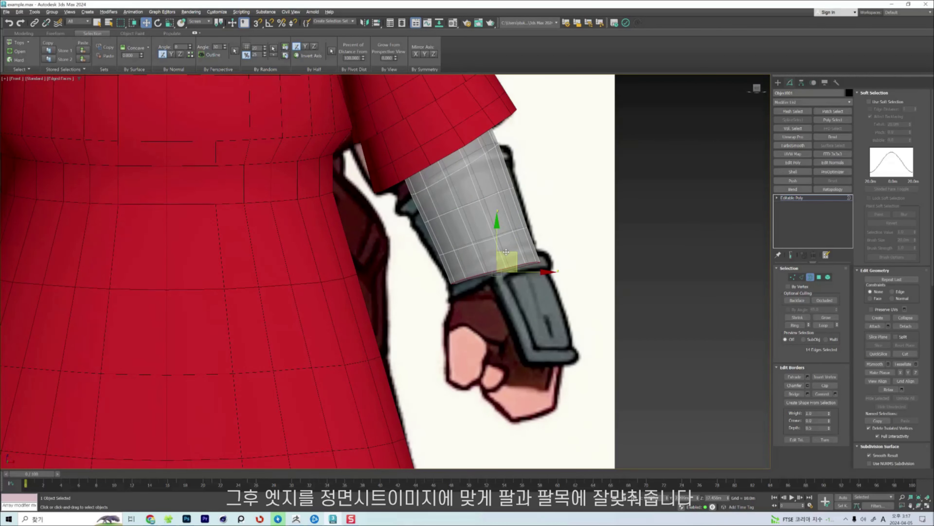
# Enlarge the edge loop just below the sleeve to match the outline of the forearm armour.
pyautogui.moveTo(413, 201); pyautogui.dragTo(416, 221, button='middle')
pyautogui.press('2')
pyautogui.doubleClick(423, 213)
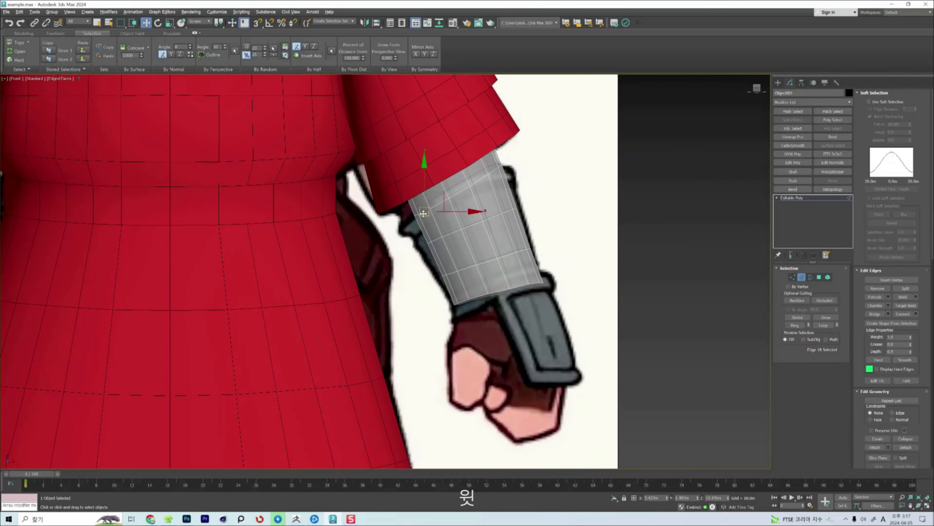
pyautogui.press('r')
pyautogui.moveTo(465, 184); pyautogui.dragTo(463, 182)
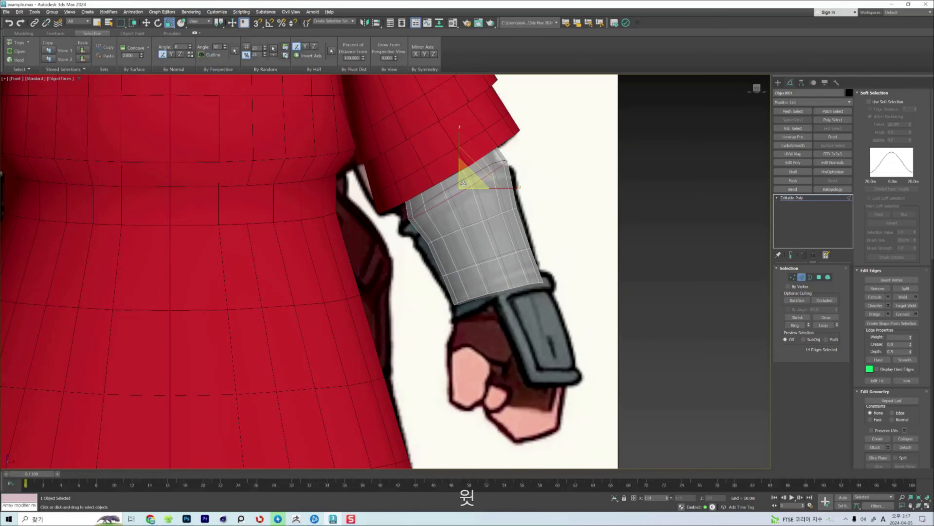
pyautogui.press('w')
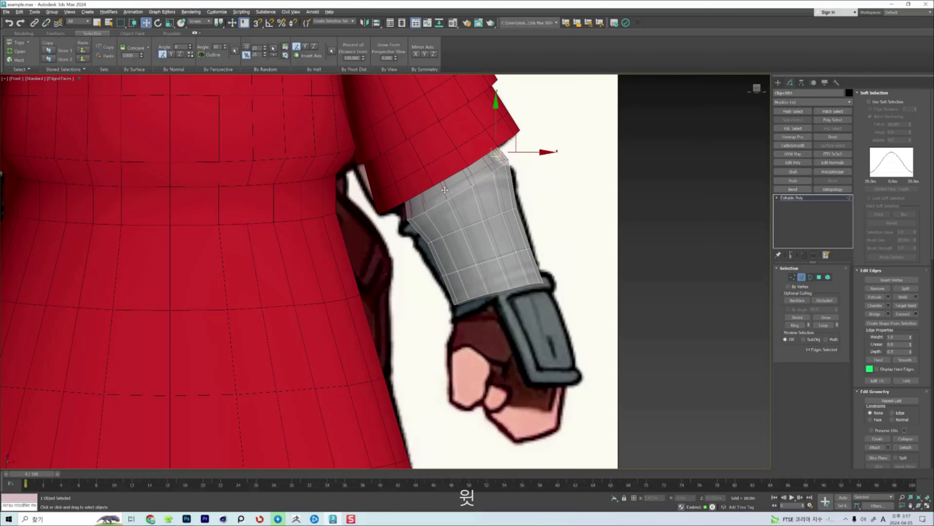
# Scale the arm's upper edge loop in wireframe display to fit the opening inside the sleeve.
pyautogui.press('F3')
pyautogui.press('r')
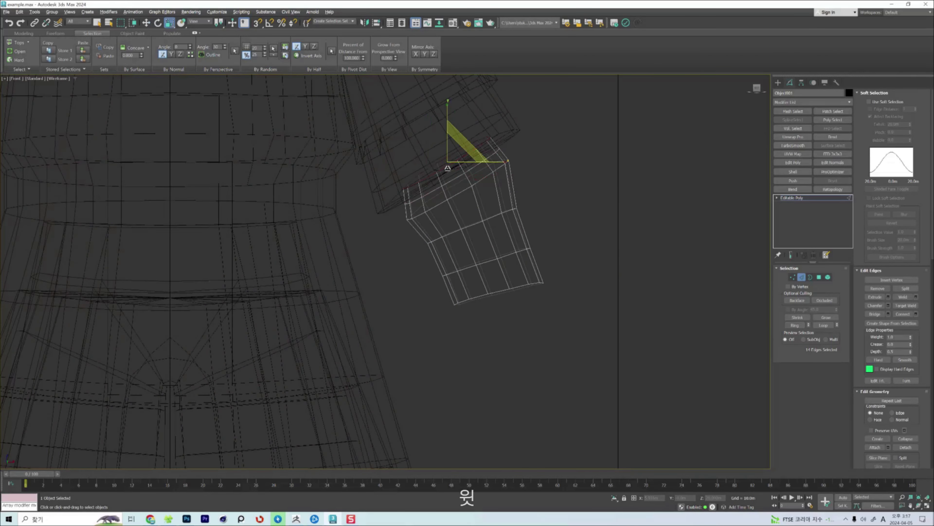
pyautogui.press('F3')
pyautogui.press('F3')
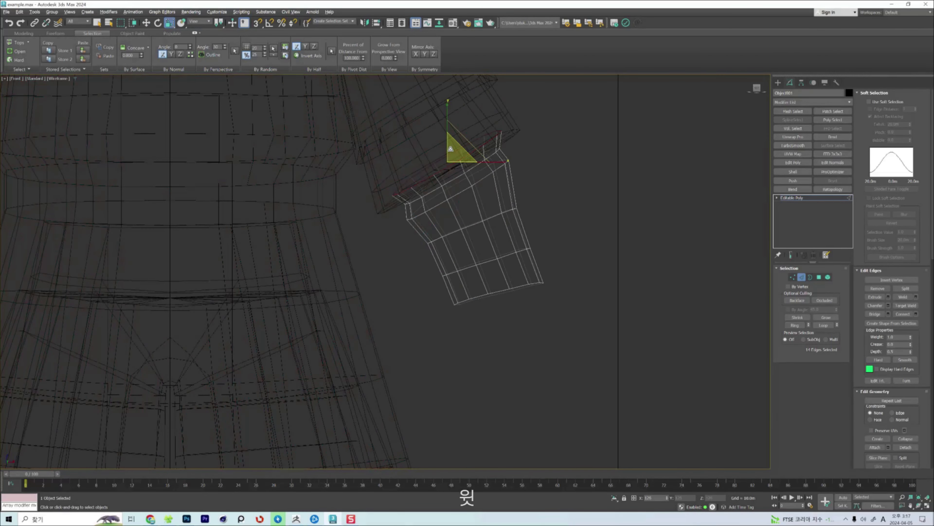
pyautogui.press('F3')
pyautogui.press('w')
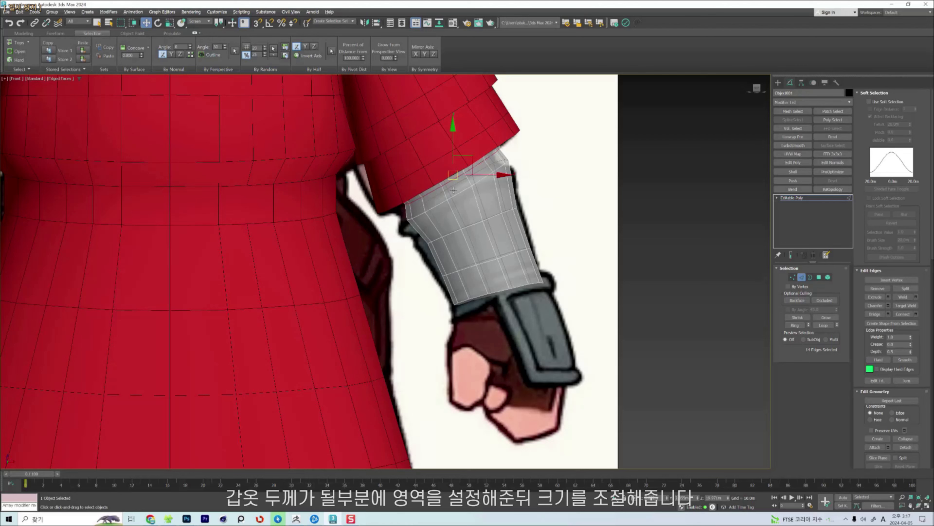
# Adjust the edge loops just below the sleeve to lay out and widen the armour's thick upper rim.
pyautogui.moveTo(454, 190)
pyautogui.keyDown('shift'); pyautogui.mouseDown()
pyautogui.moveTo(470, 183)
pyautogui.moveTo(478, 190)
pyautogui.moveTo(482, 180)
pyautogui.mouseUp(); pyautogui.keyUp('shift')
pyautogui.press('w')
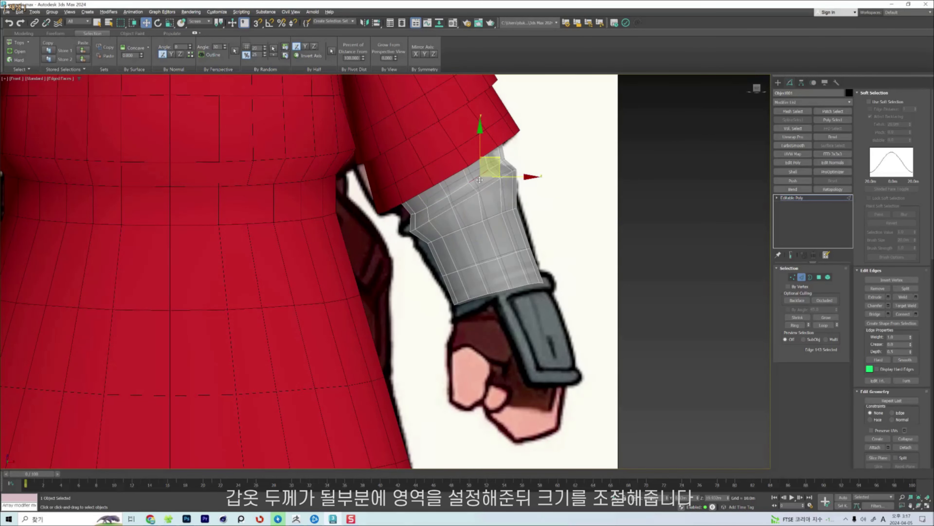
pyautogui.press('r')
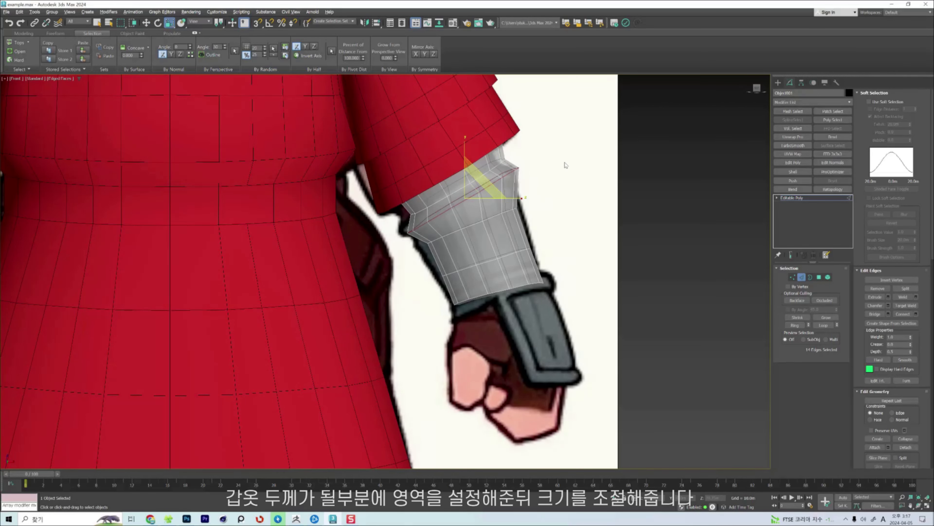
pyautogui.press('w')
pyautogui.press('e')
pyautogui.press('w')
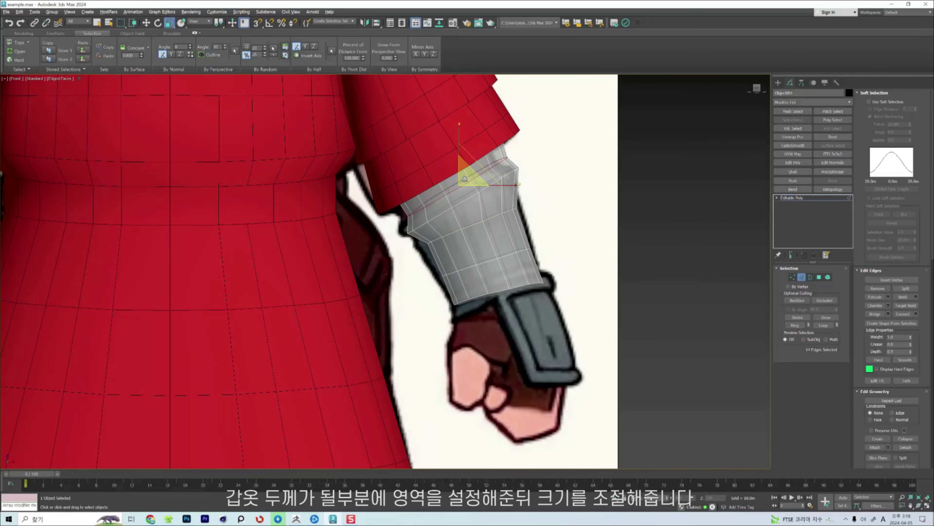
# Reposition the arm's upper edge loop inside the sleeve using wireframe display.
pyautogui.press('F3')
pyautogui.press('F3')
pyautogui.press('F3')
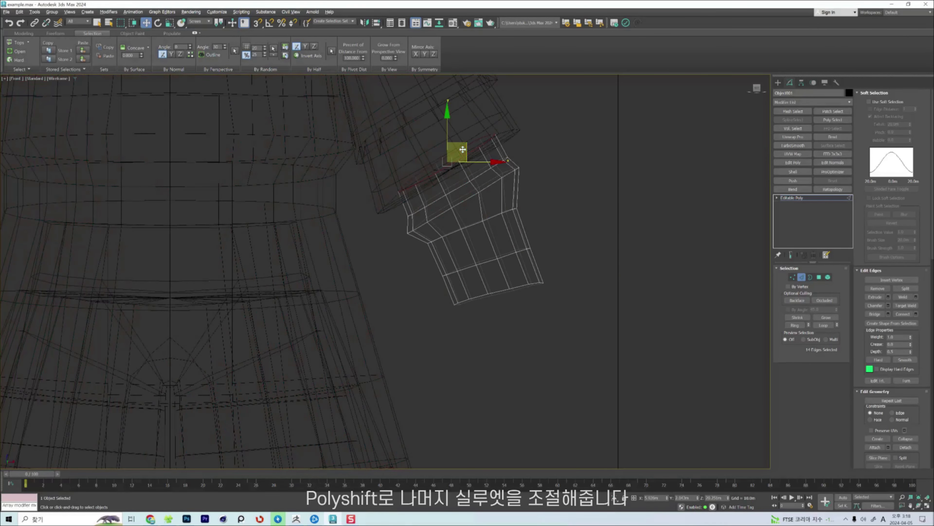
pyautogui.moveTo(463, 149); pyautogui.dragTo(461, 146)
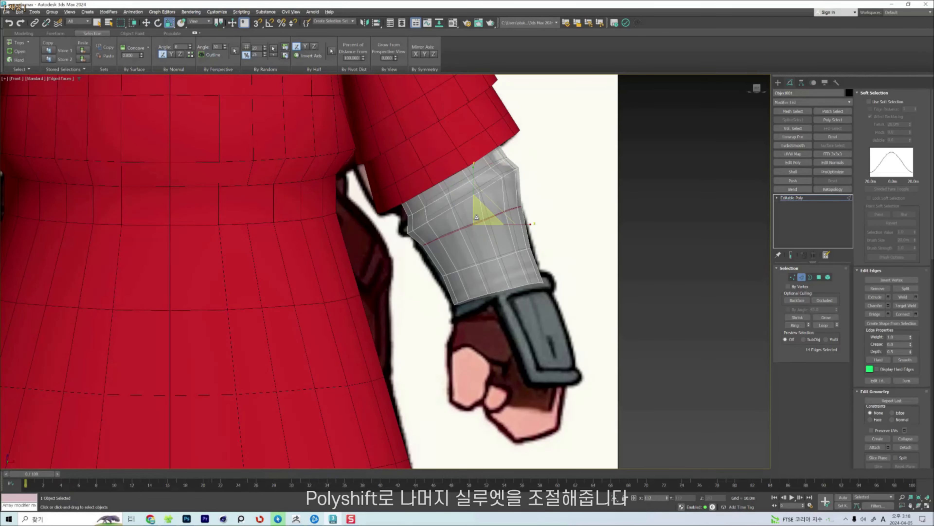
# Reshape the forearm's silhouette with the Polyshift brush to match the front reference.
pyautogui.scroll(2, 526, 186)
pyautogui.hotkey('alt', 's')
pyautogui.keyDown('ctrl'); pyautogui.keyDown('shift'); pyautogui.moveTo(521, 154); pyautogui.dragTo(522, 189); pyautogui.keyUp('shift'); pyautogui.keyUp('ctrl')
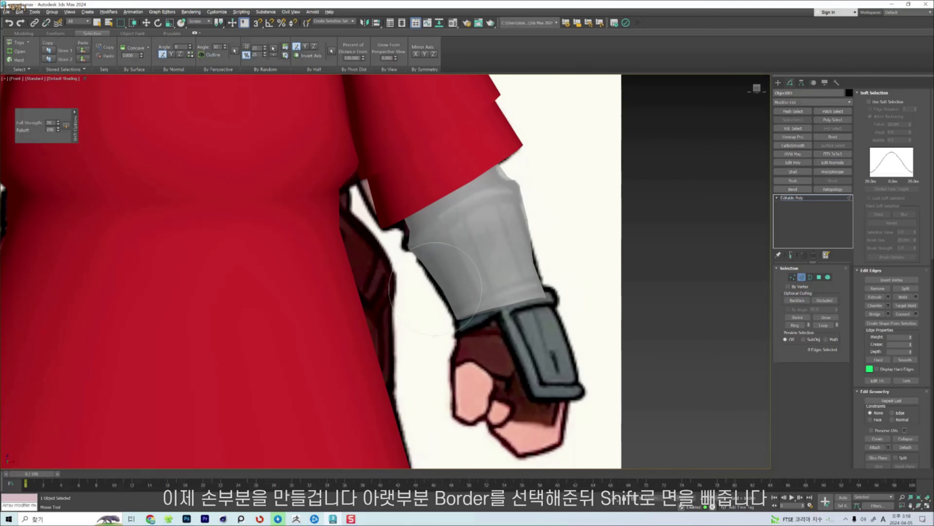
pyautogui.press('F4')
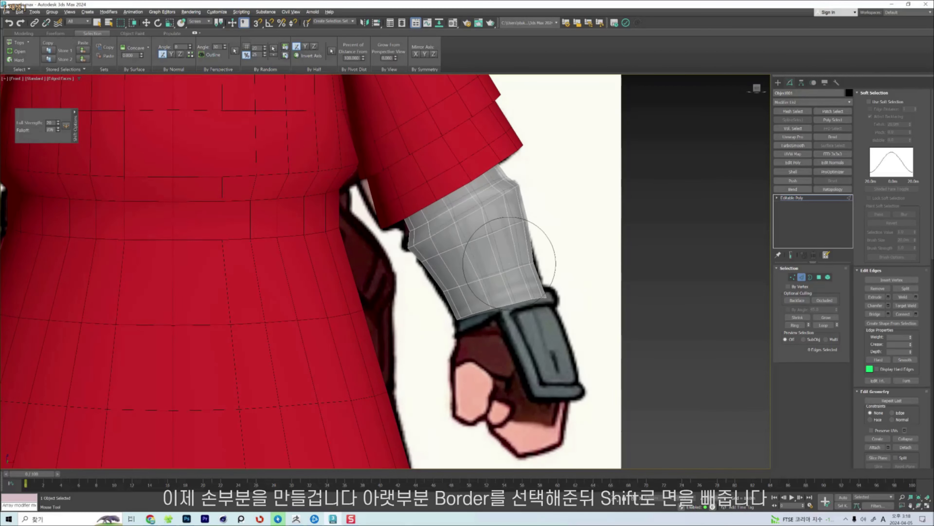
# Extrude the wrist border down over the back of the hand and rotate it to follow the reference.
pyautogui.press('3')
pyautogui.click(515, 294)
pyautogui.keyDown('shift'); pyautogui.moveTo(518, 278); pyautogui.dragTo(544, 345); pyautogui.keyUp('shift')
pyautogui.press('e')
pyautogui.press('w')
pyautogui.moveTo(544, 346); pyautogui.dragTo(538, 340, button='middle')
pyautogui.press('e')
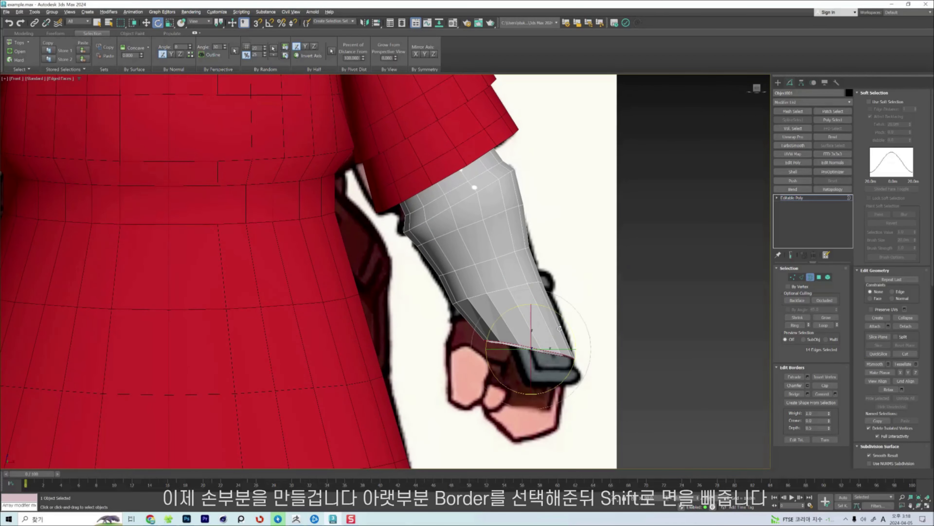
pyautogui.moveTo(565, 319); pyautogui.dragTo(561, 316)
pyautogui.press('w')
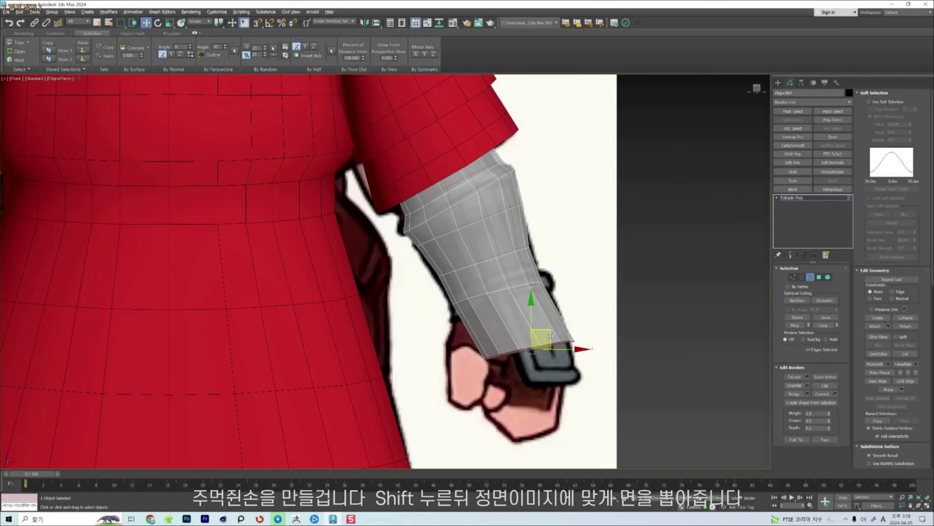
# Level the hand border and extend it down to the knuckles and inward toward the fingers.
pyautogui.press('e')
pyautogui.moveTo(566, 324); pyautogui.dragTo(555, 391)
pyautogui.press('w')
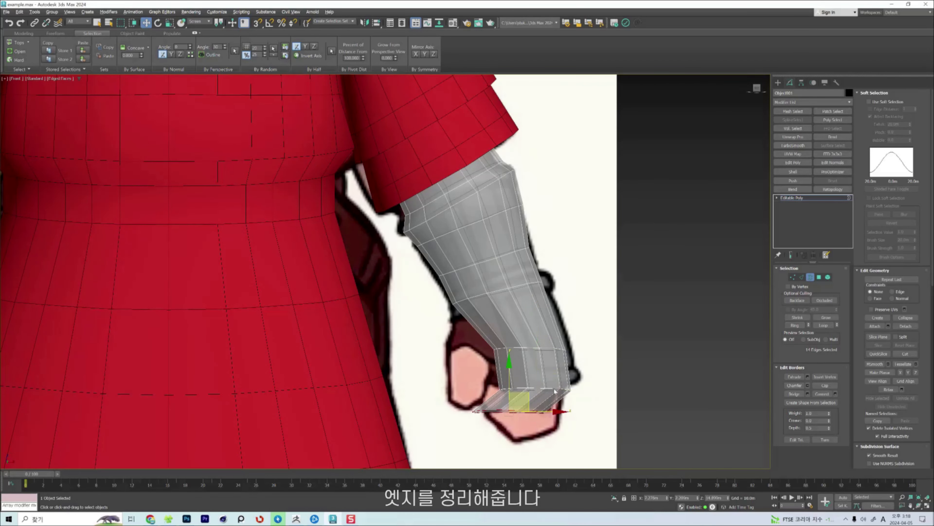
pyautogui.press('3')
pyautogui.press('2')
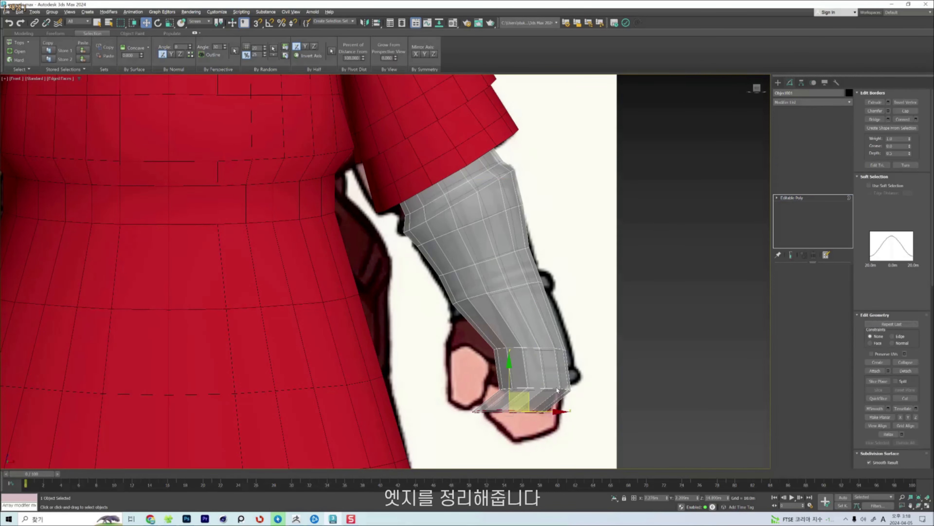
# Rotate and scale the hand's lowest edge loops to follow the bend of the clenched fist.
pyautogui.press('e')
pyautogui.moveTo(581, 374); pyautogui.dragTo(558, 421)
pyautogui.press('w')
pyautogui.press('3')
pyautogui.press('e')
pyautogui.press('r')
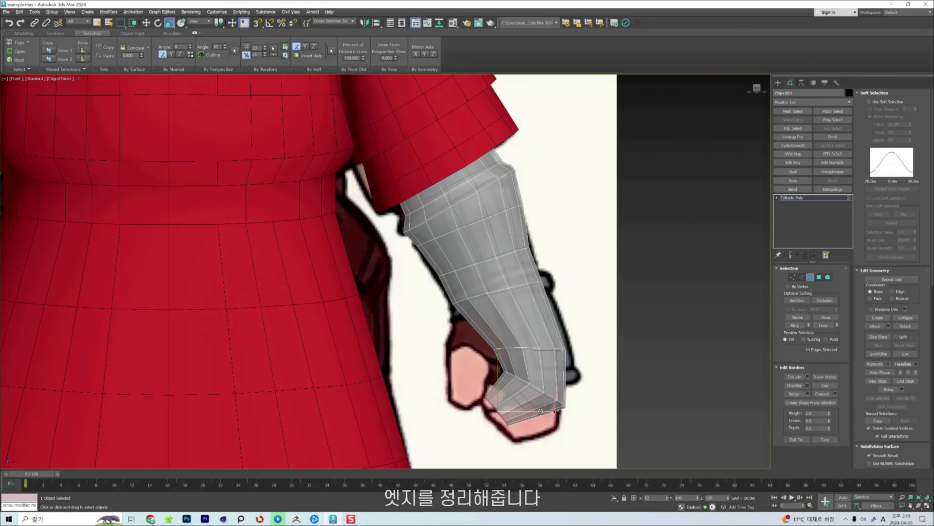
# Move the hand's lower edges and open border to the reference's knuckles, rotating the border to face the palm.
pyautogui.press('w')
pyautogui.press('2')
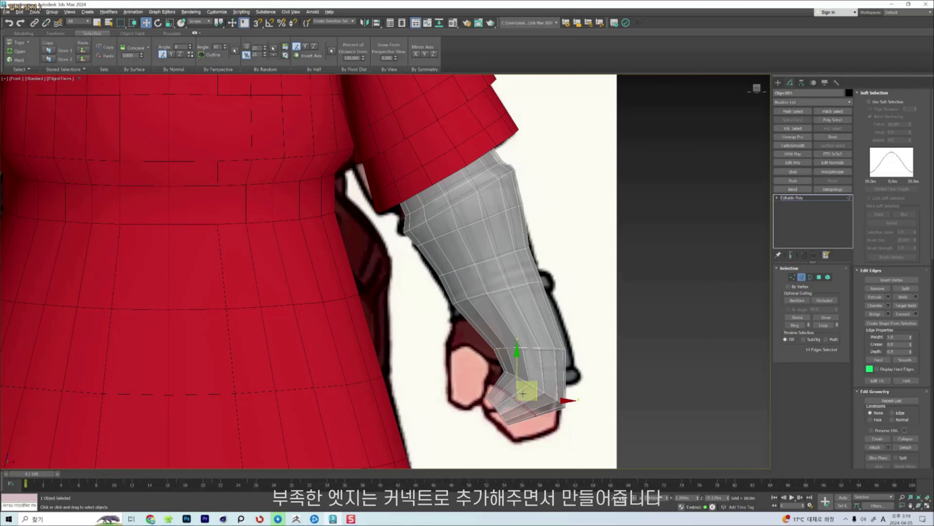
pyautogui.moveTo(528, 382); pyautogui.dragTo(547, 397)
pyautogui.press('3')
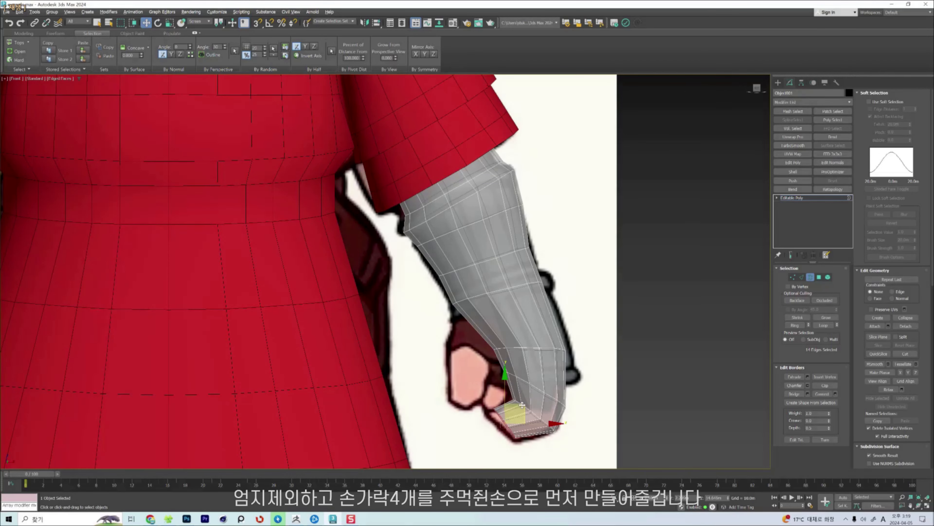
pyautogui.press('e')
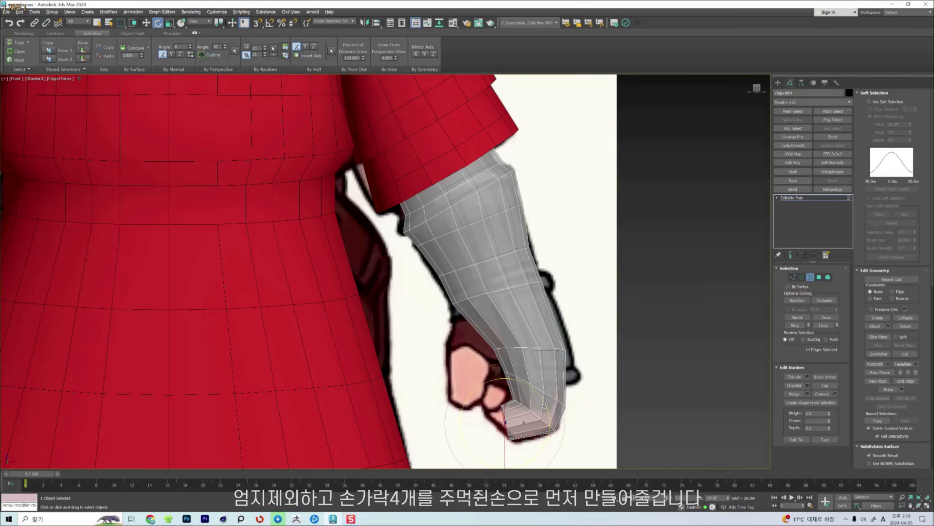
pyautogui.press('w')
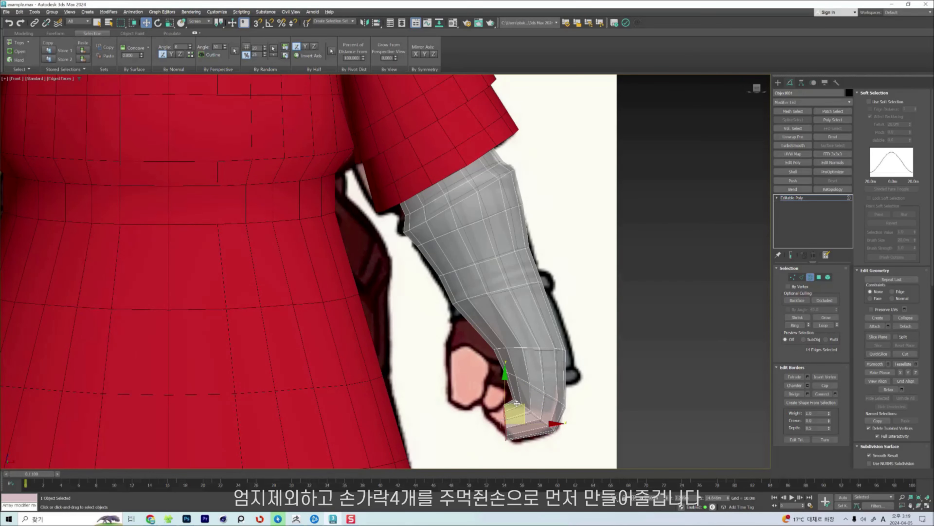
# Extrude the finger border inward, then rotate, scale and move it to follow the curled fingers in the front reference.
pyautogui.keyDown('shift'); pyautogui.moveTo(516, 402); pyautogui.dragTo(480, 403); pyautogui.keyUp('shift')
pyautogui.press('e')
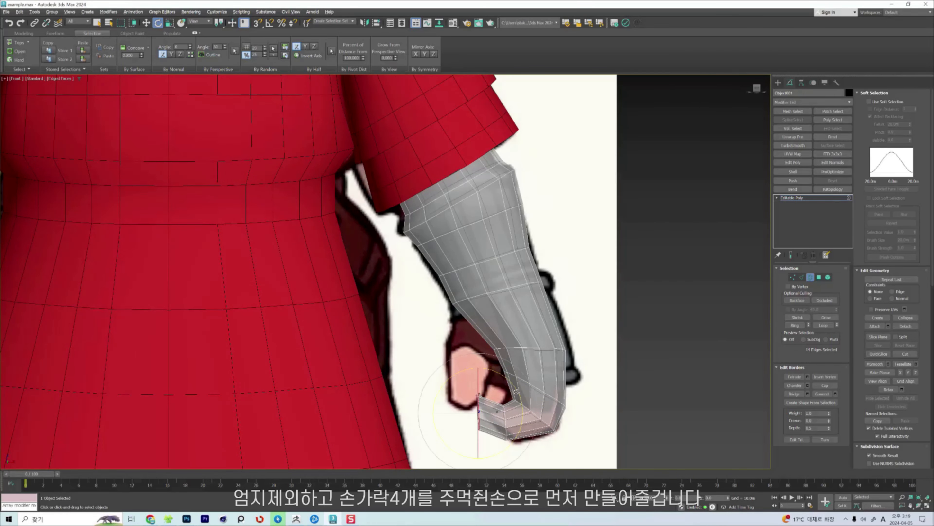
pyautogui.press('w')
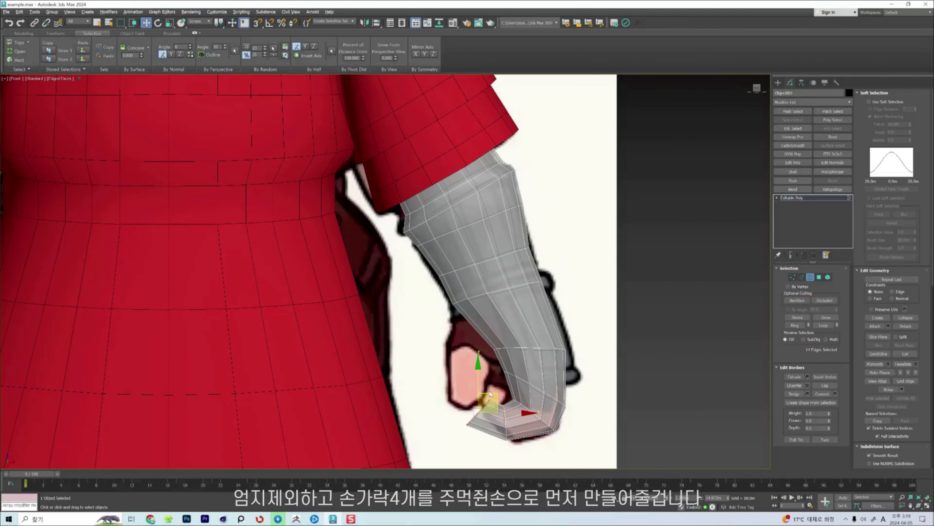
pyautogui.press('r')
pyautogui.moveTo(489, 394)
pyautogui.mouseDown()
pyautogui.moveTo(499, 386)
pyautogui.moveTo(494, 411)
pyautogui.mouseUp()
pyautogui.press('w')
pyautogui.moveTo(496, 398); pyautogui.dragTo(501, 393)
pyautogui.hotkey('shift', 's')
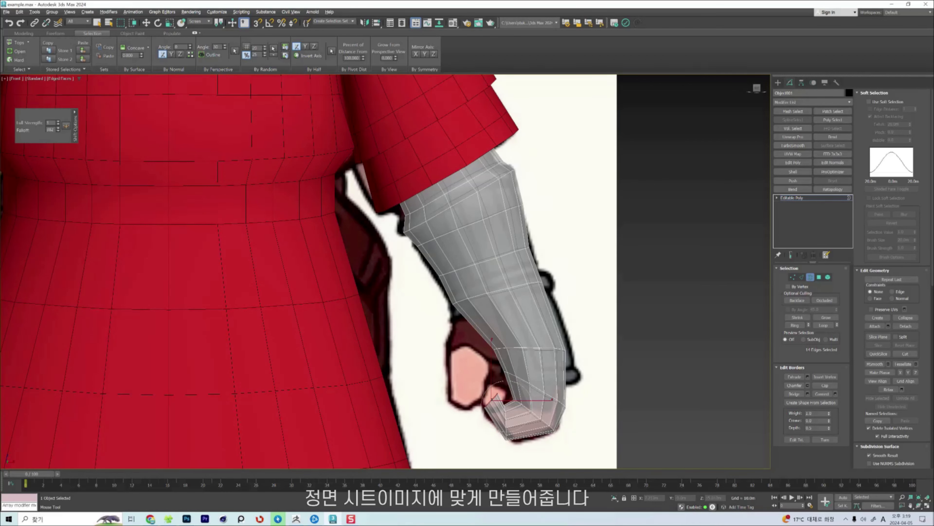
# Adjust the edge loops of the back of the hand and reshape its outer contour with the Polyshift brush.
pyautogui.press('w')
pyautogui.press('2')
pyautogui.press('e')
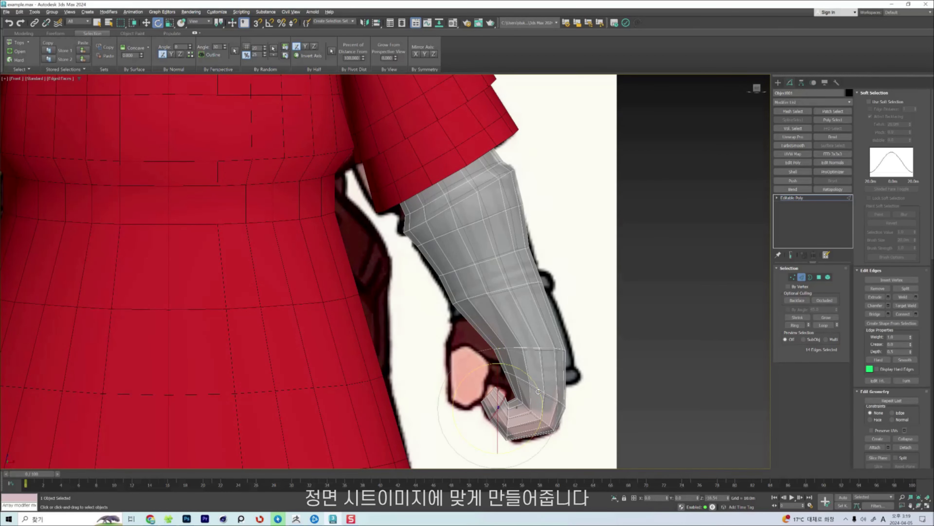
pyautogui.press('w')
pyautogui.press('2')
pyautogui.press('2')
pyautogui.click(560, 418)
pyautogui.doubleClick(557, 401)
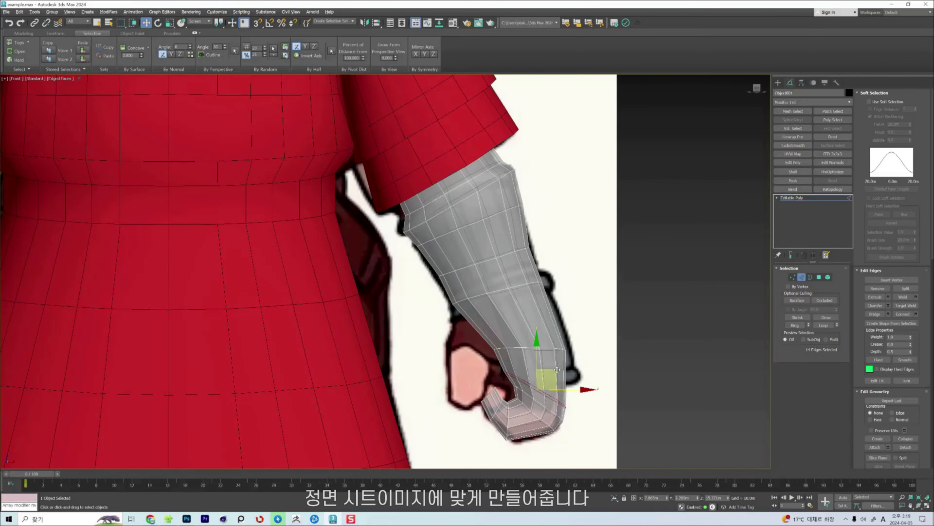
pyautogui.hotkey('shift', 's')
pyautogui.moveTo(574, 403); pyautogui.dragTo(574, 384)
# Extrude the finger border upward into the palm, rotating and scaling it to continue the fist's curl.
pyautogui.press('w')
pyautogui.press('3')
pyautogui.moveTo(513, 375)
pyautogui.mouseDown()
pyautogui.moveTo(486, 314)
pyautogui.moveTo(508, 340)
pyautogui.mouseUp()
pyautogui.press('e')
pyautogui.press('r')
pyautogui.scroll(8, 499, 404)
pyautogui.scroll(-2, 493, 356)
pyautogui.press('w')
# Rotate and scale the curled finger's edge loop, extend its end border toward the palm, and refine it with Polyshift.
pyautogui.press('2')
pyautogui.click(489, 356)
pyautogui.press('e')
pyautogui.press('r')
pyautogui.press('w')
pyautogui.press('3')
pyautogui.click(488, 318)
pyautogui.press('e')
pyautogui.press('w')
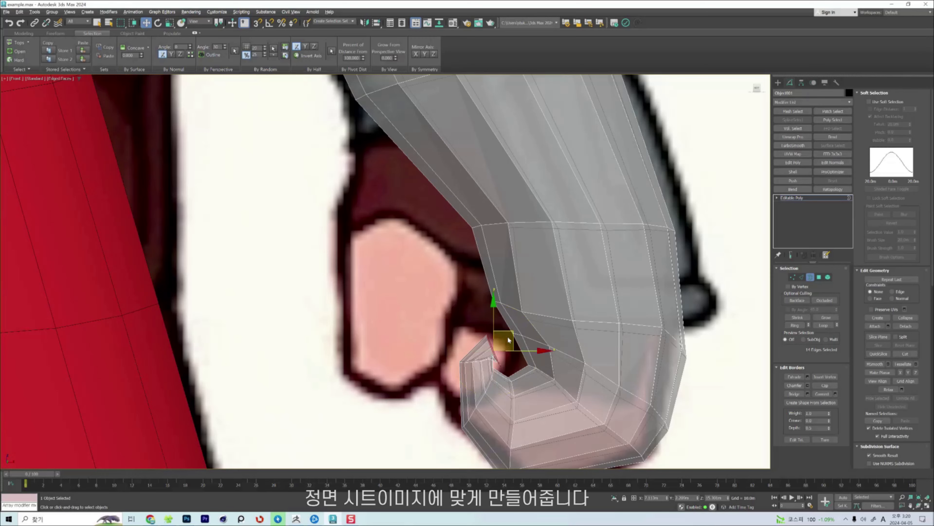
pyautogui.hotkey('shift', 's')
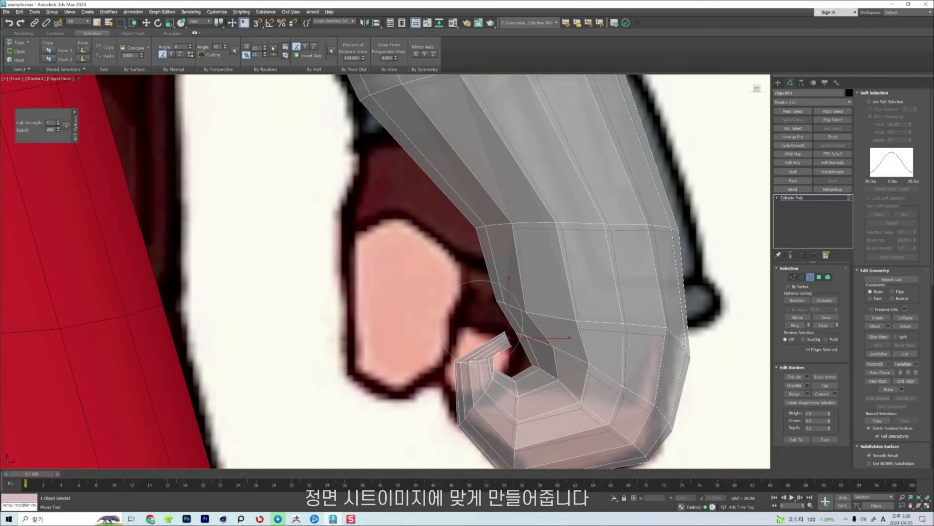
pyautogui.moveTo(510, 346); pyautogui.dragTo(502, 339)
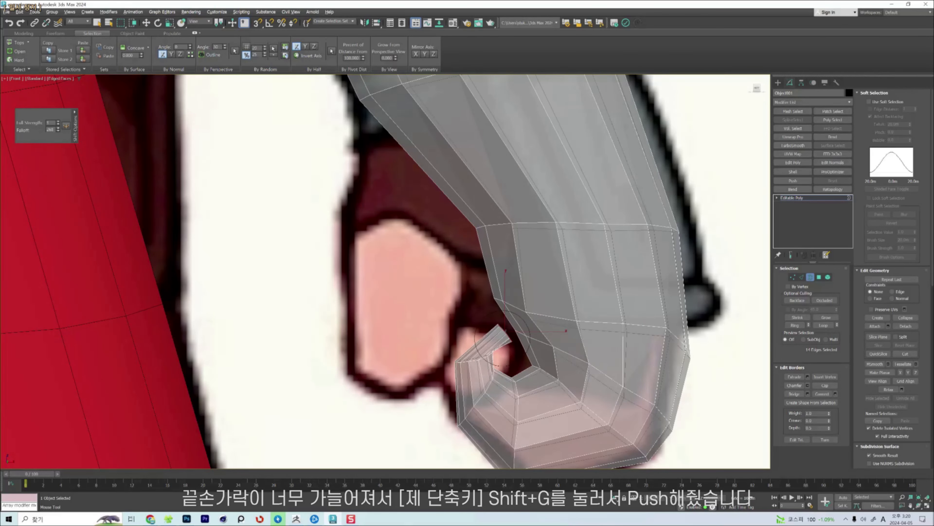
# Inflate the thin fingertip area of the fist with the Push brush.
pyautogui.scroll(-5, 507, 342)
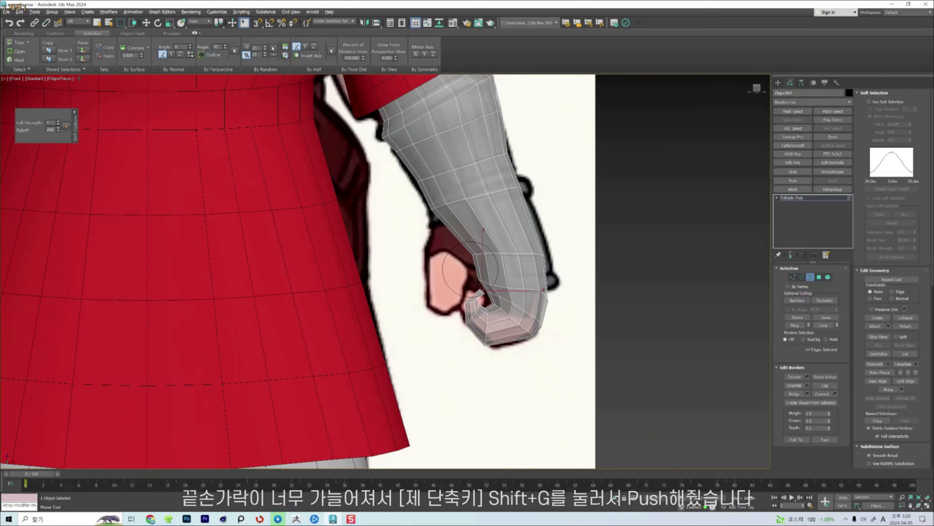
pyautogui.scroll(3, 471, 269)
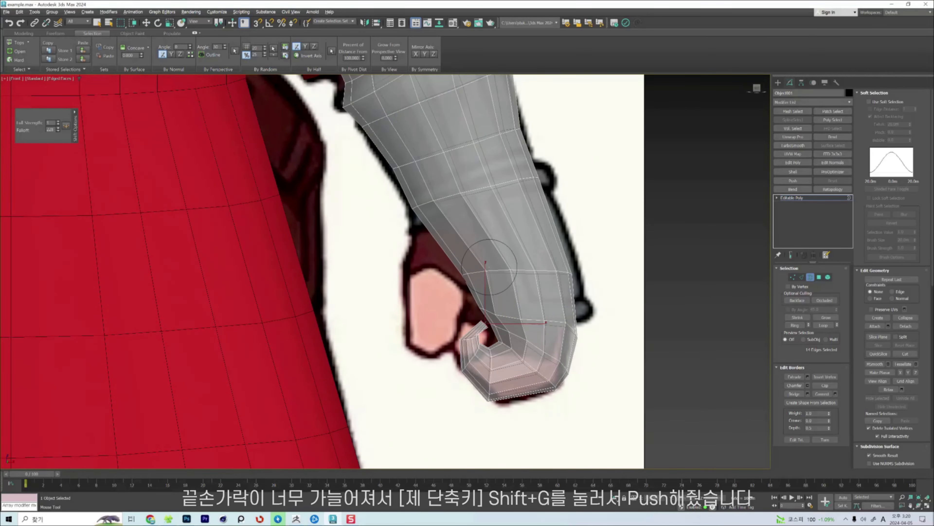
pyautogui.press('w')
pyautogui.scroll(-5, 507, 272)
pyautogui.scroll(6, 507, 273)
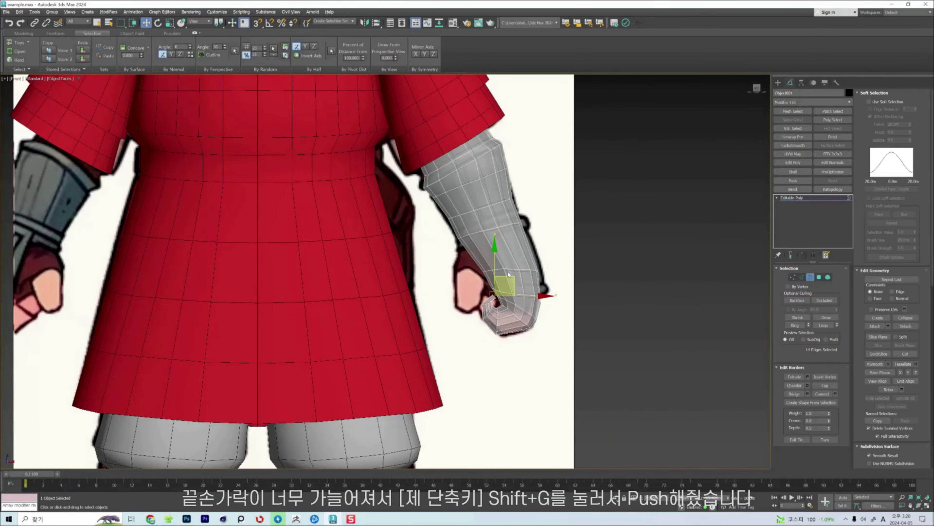
pyautogui.hotkey('shift', 'g')
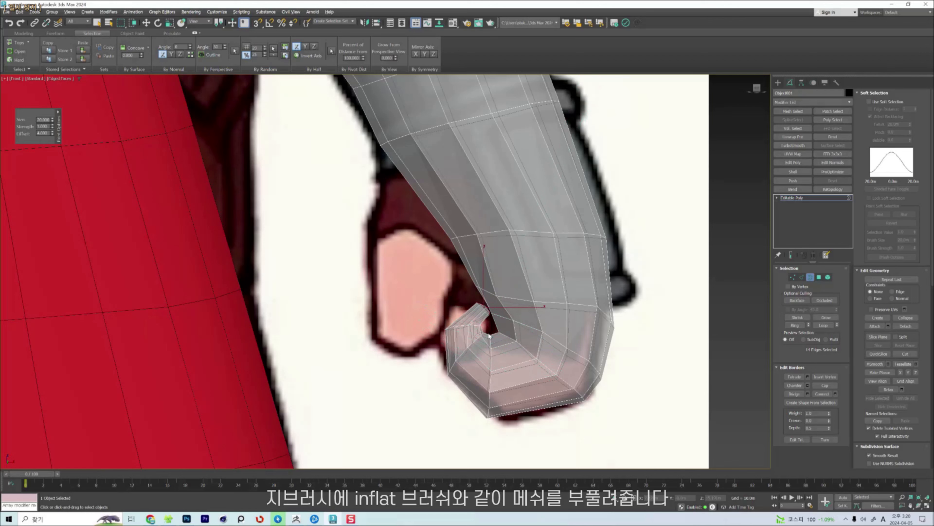
pyautogui.scroll(-5, 489, 336)
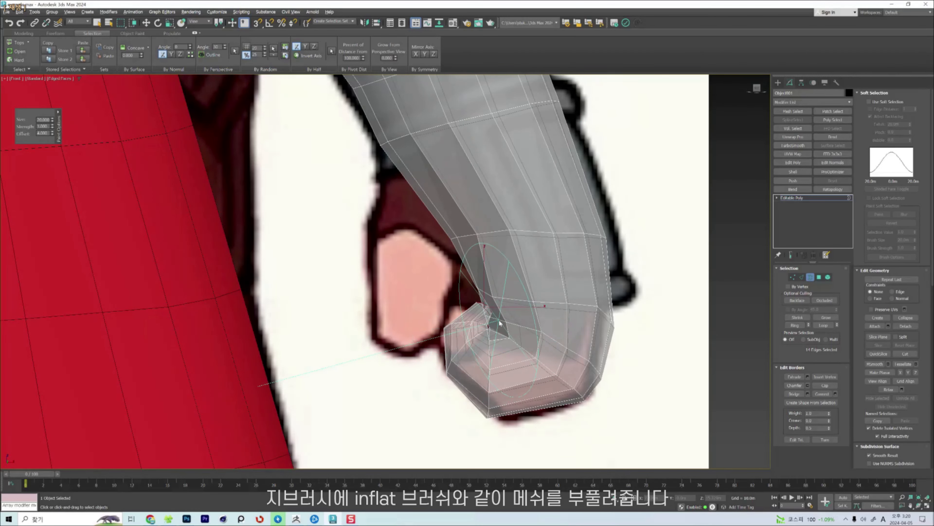
pyautogui.press('w')
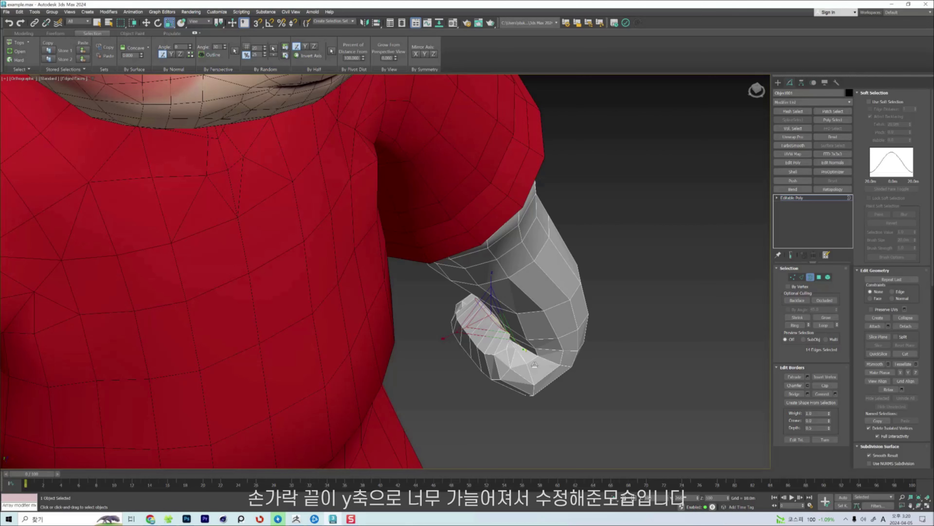
# Widen the narrow fingertip end along the Y axis by scaling its border and edge loops.
pyautogui.moveTo(534, 364); pyautogui.dragTo(541, 373)
pyautogui.press('2')
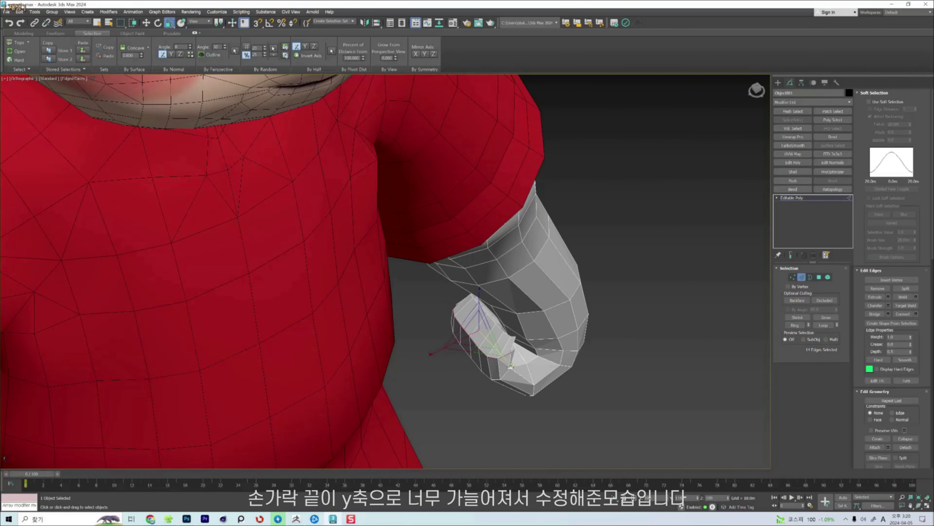
pyautogui.keyDown('alt'); pyautogui.moveTo(511, 364); pyautogui.dragTo(530, 320, button='middle'); pyautogui.keyUp('alt')
pyautogui.doubleClick(526, 359)
# Create a cylinder beside the character for the thumb, about 0.84 m in radius and 2.18 m high.
pyautogui.scroll(-3, 514, 350)
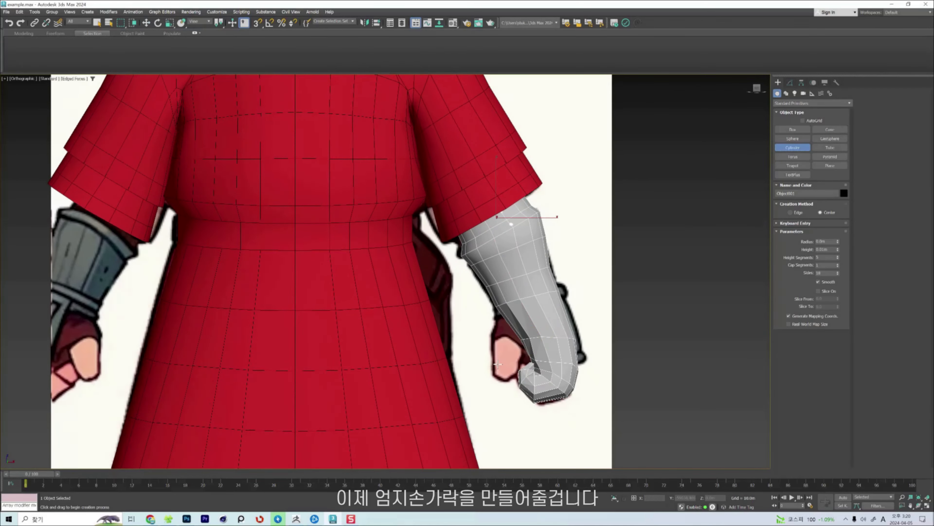
pyautogui.scroll(2, 510, 345)
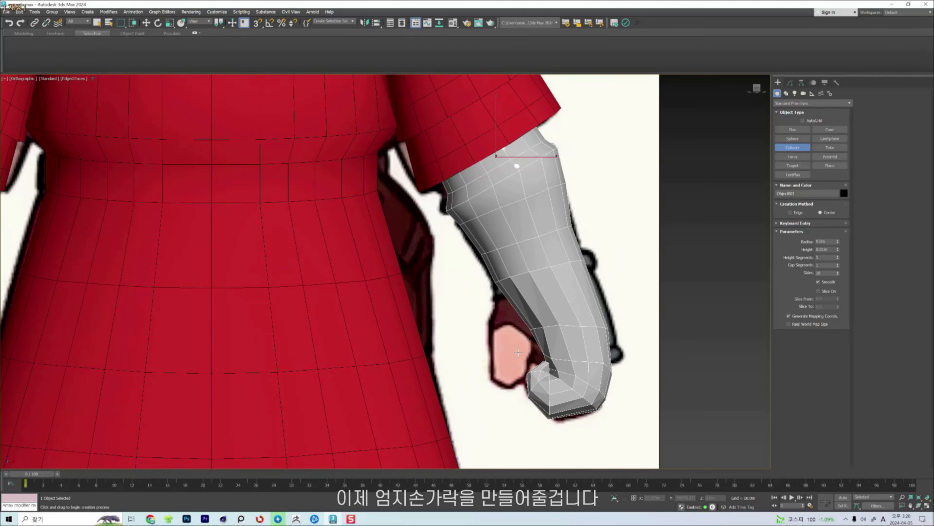
pyautogui.press('F3')
pyautogui.press('F3')
pyautogui.press('F3')
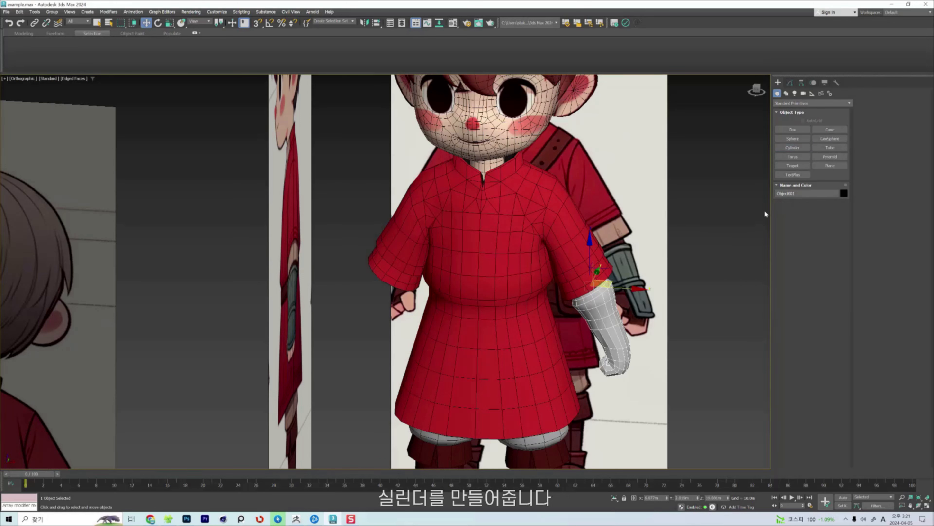
pyautogui.click(741, 231)
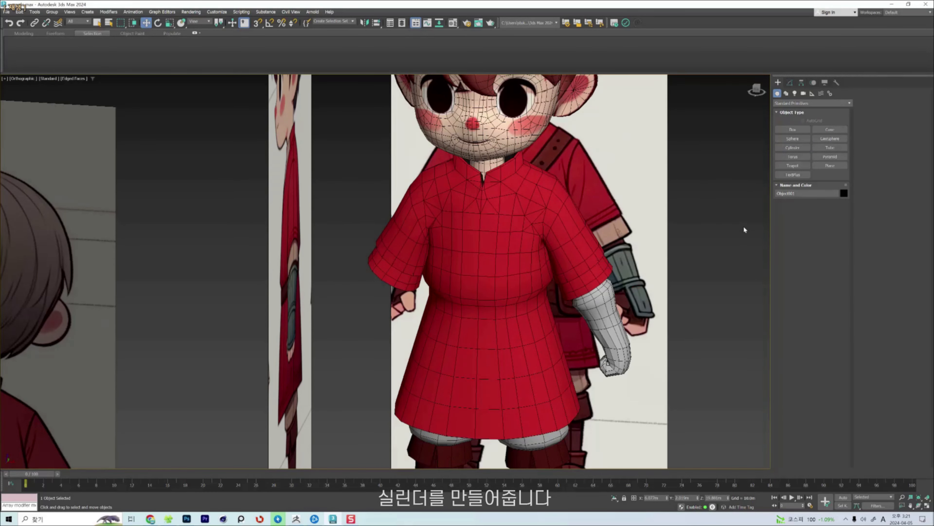
pyautogui.click(793, 147)
pyautogui.moveTo(693, 359); pyautogui.dragTo(705, 363)
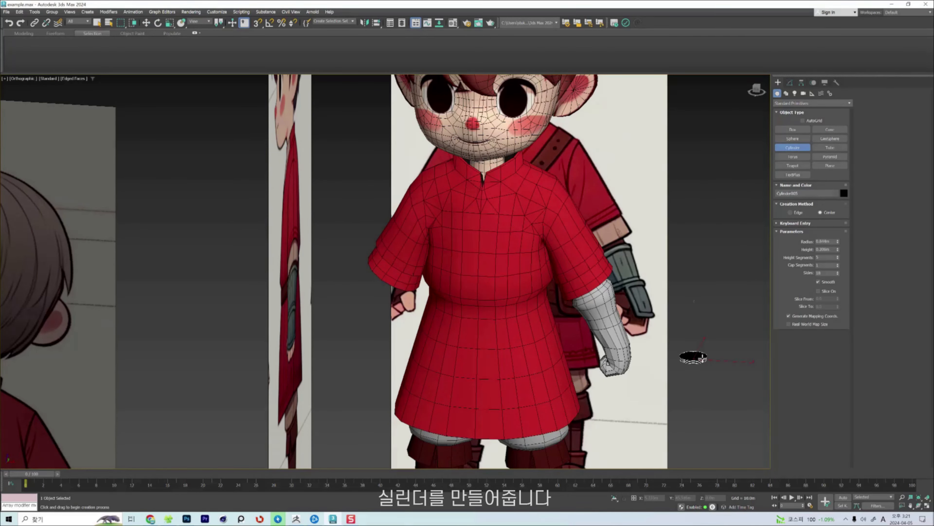
pyautogui.click(706, 327)
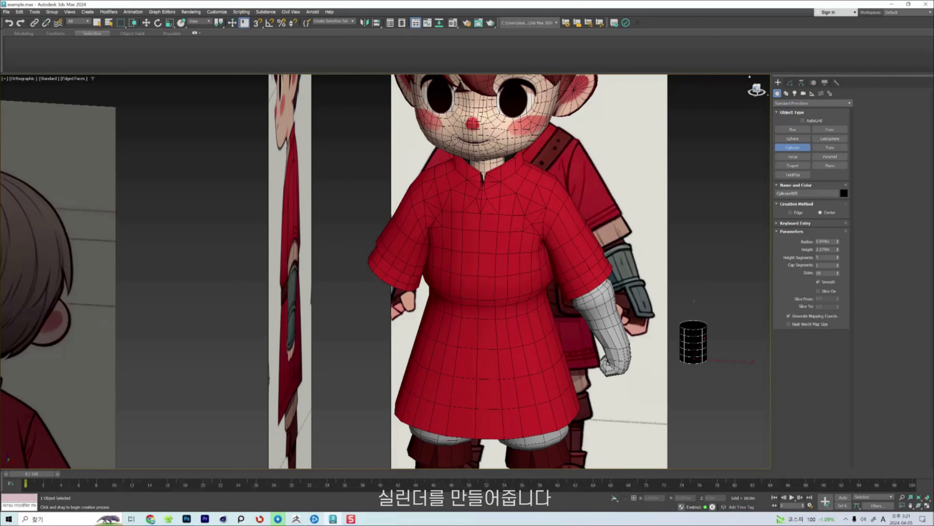
# Raise the thumb cylinder to forearm height next to the hand in the front view.
pyautogui.press('f')
pyautogui.scroll(5, 624, 295)
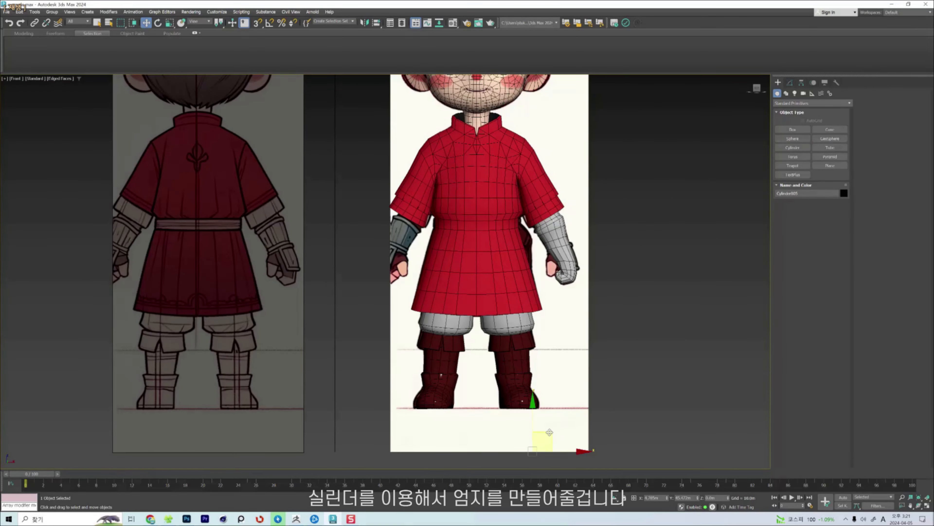
pyautogui.moveTo(549, 432); pyautogui.dragTo(567, 240)
# Pull the thumb cylinder forward in depth so it sits beside the hand.
pyautogui.scroll(5, 538, 274)
pyautogui.keyDown('alt'); pyautogui.moveTo(546, 278); pyautogui.dragTo(533, 283, button='middle'); pyautogui.keyUp('alt')
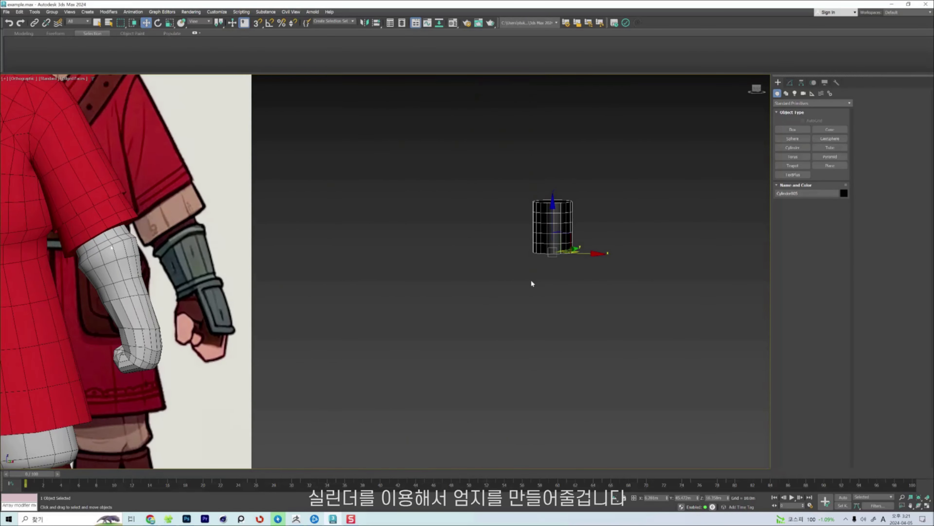
pyautogui.scroll(-4, 614, 258)
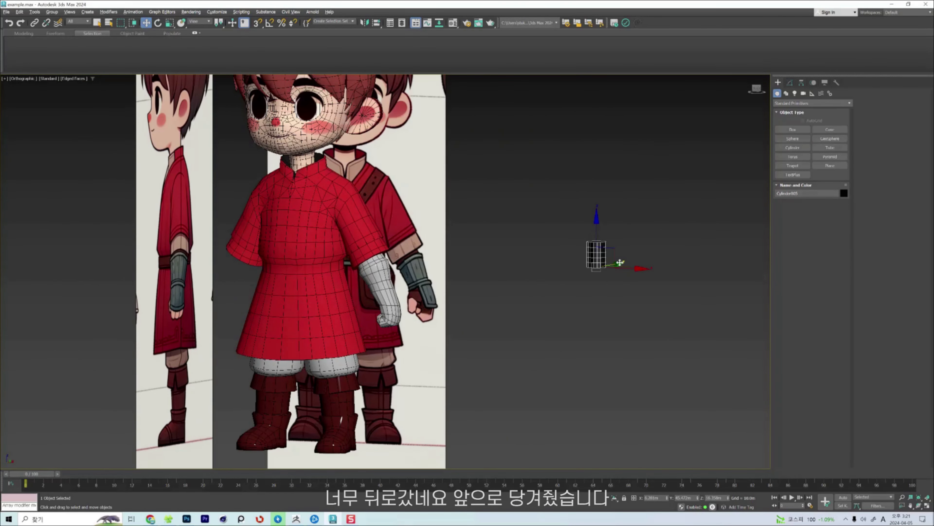
pyautogui.moveTo(621, 265); pyautogui.dragTo(382, 303)
pyautogui.moveTo(380, 364); pyautogui.dragTo(396, 360)
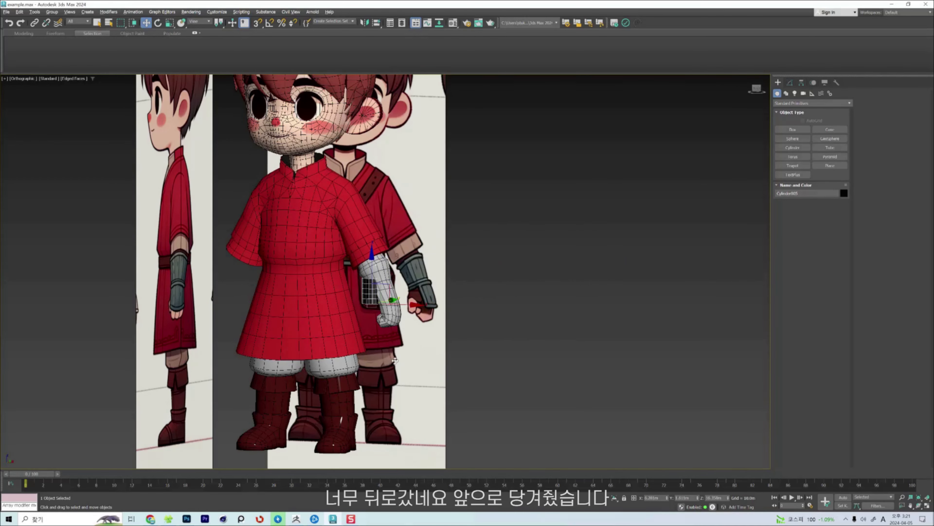
pyautogui.keyDown('alt'); pyautogui.moveTo(411, 303); pyautogui.dragTo(707, 284, button='middle'); pyautogui.keyUp('alt')
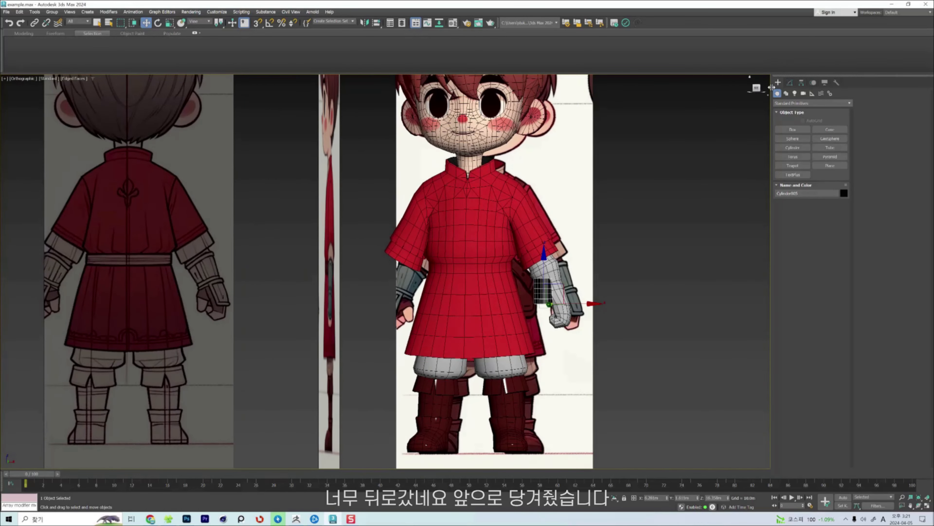
pyautogui.click(757, 89)
pyautogui.scroll(10, 511, 281)
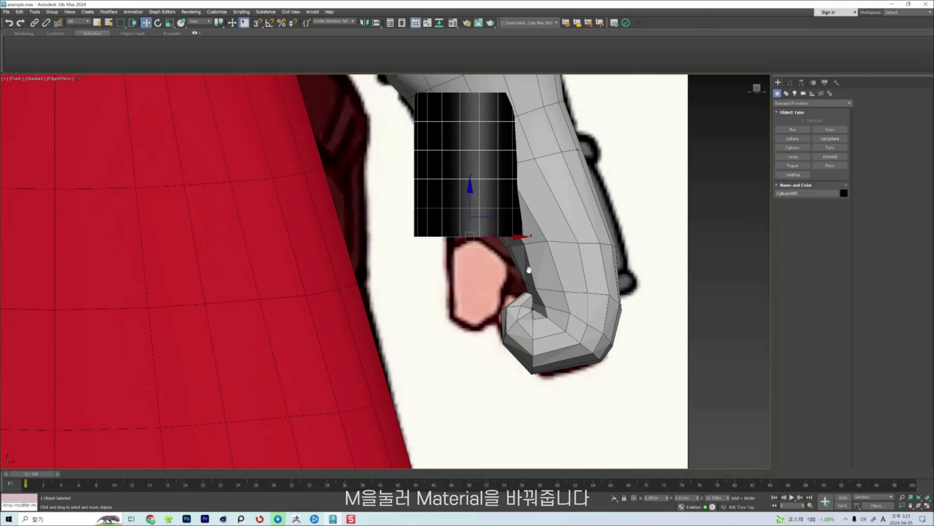
# Assign the grey 14 - Default material to the thumb cylinder and set its sides to 8.
pyautogui.press('m')
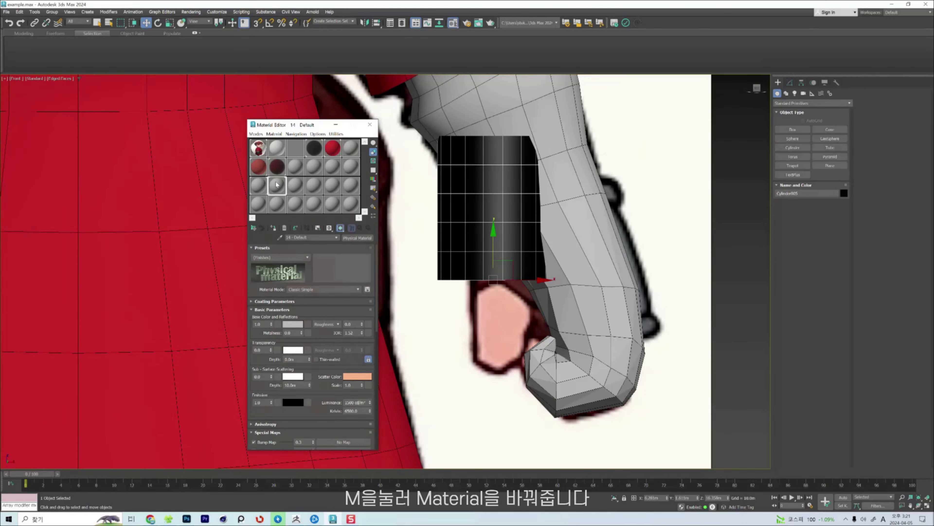
pyautogui.click(283, 227)
pyautogui.click(790, 83)
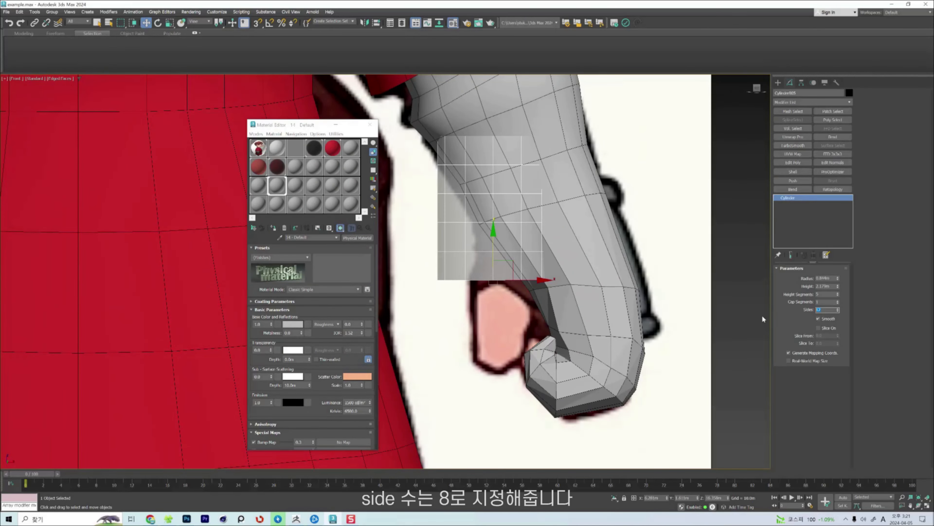
pyautogui.write('8')
pyautogui.press('Return')
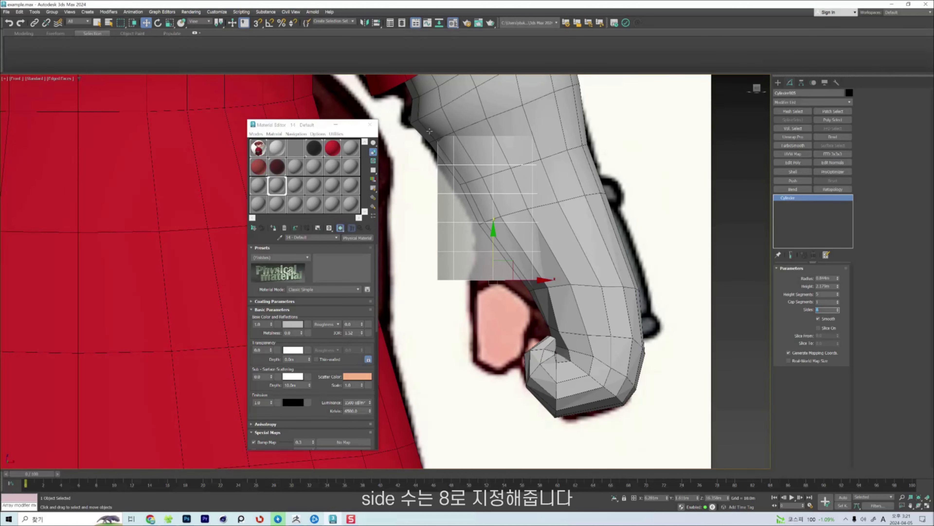
pyautogui.click(369, 125)
# Scale the thumb cylinder down to roughly the reference thumb's width and lower it onto the drawn thumb in the front view.
pyautogui.moveTo(540, 243); pyautogui.dragTo(536, 252, button='middle')
pyautogui.press('r')
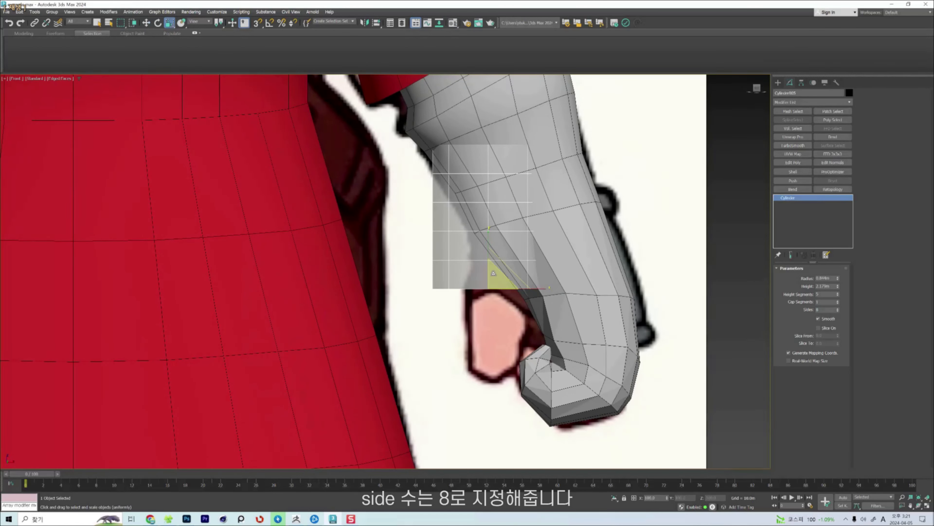
pyautogui.moveTo(494, 275); pyautogui.dragTo(499, 314)
pyautogui.press('w')
pyautogui.moveTo(490, 256); pyautogui.dragTo(493, 292)
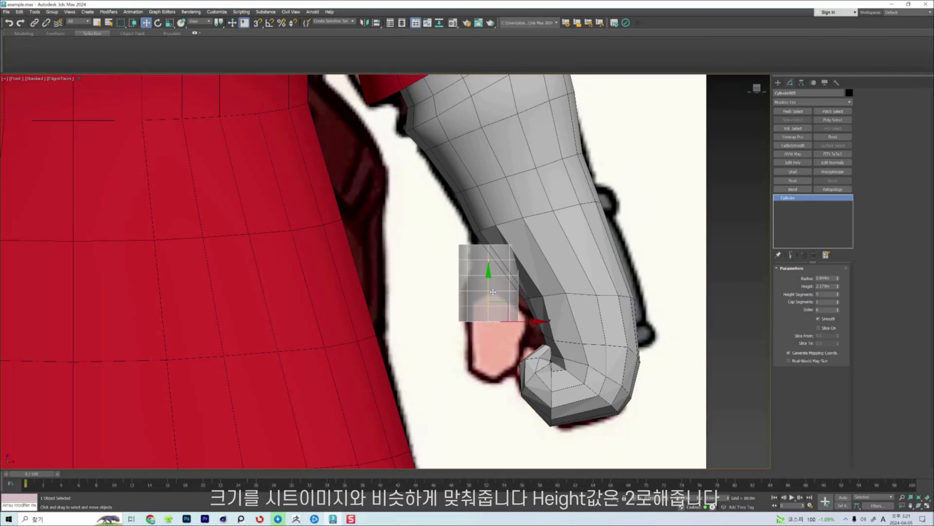
pyautogui.moveTo(493, 292); pyautogui.dragTo(493, 329)
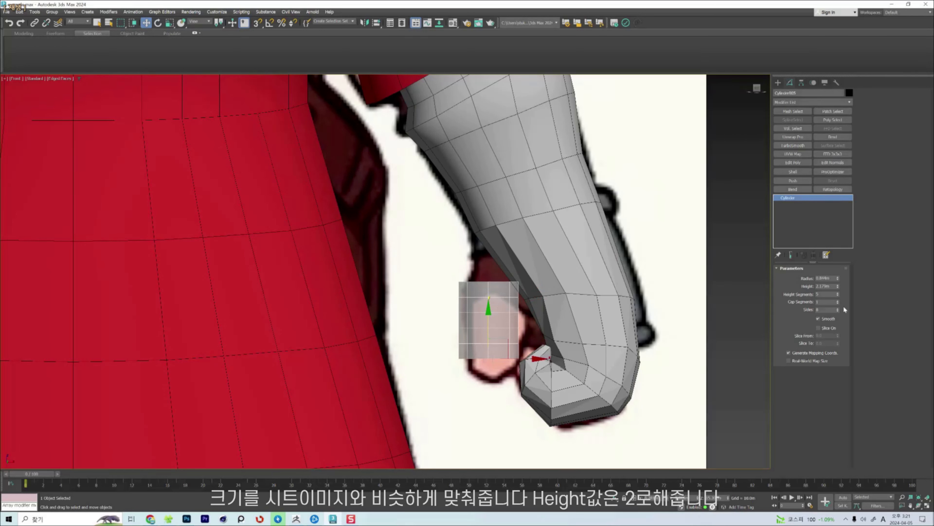
# Set the thumb cylinder's height segments to 2 and shift it in depth along Y in front of the hand.
pyautogui.click(837, 296)
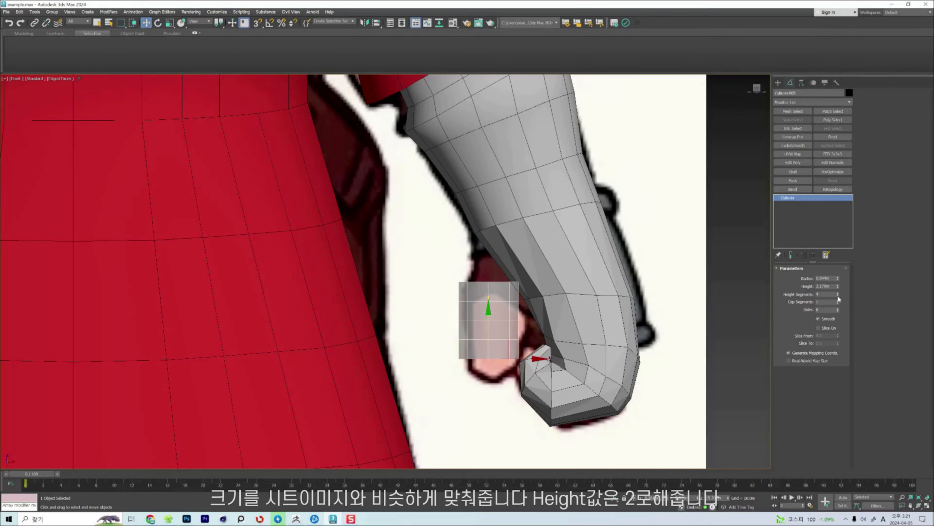
pyautogui.scroll(-2, 538, 305)
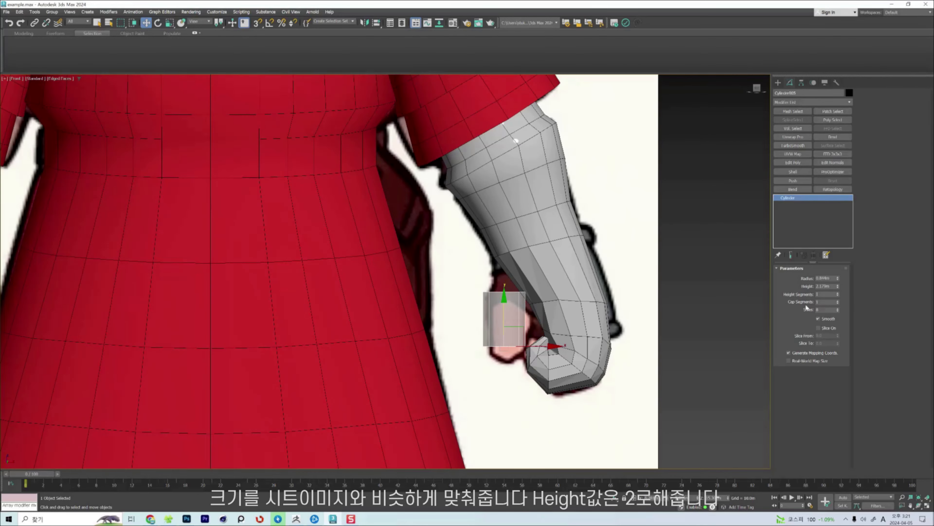
pyautogui.keyDown('alt'); pyautogui.moveTo(479, 337); pyautogui.dragTo(527, 341, button='middle'); pyautogui.keyUp('alt')
pyautogui.moveTo(527, 340); pyautogui.dragTo(506, 341)
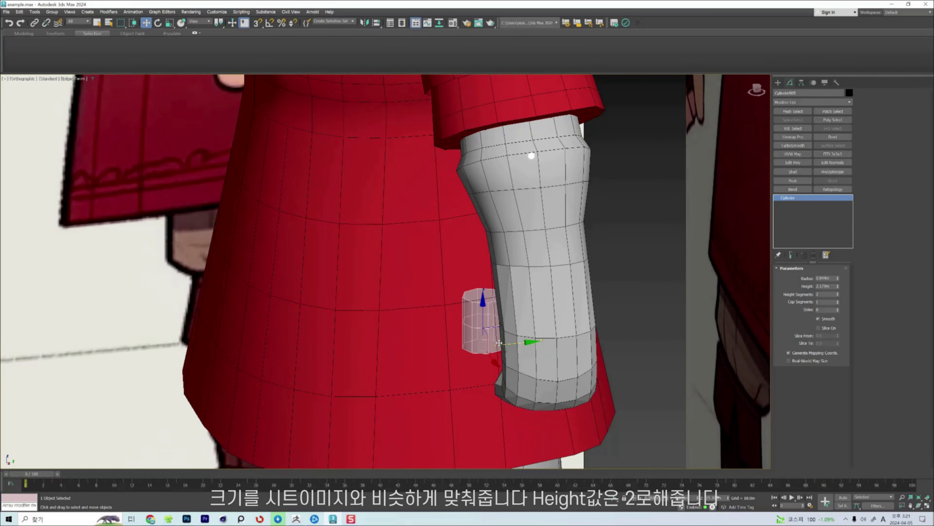
# Convert the thumb cylinder to an Editable Poly and move its whole element along X towards the hand.
pyautogui.rightClick(494, 328)
pyautogui.moveTo(530, 422)
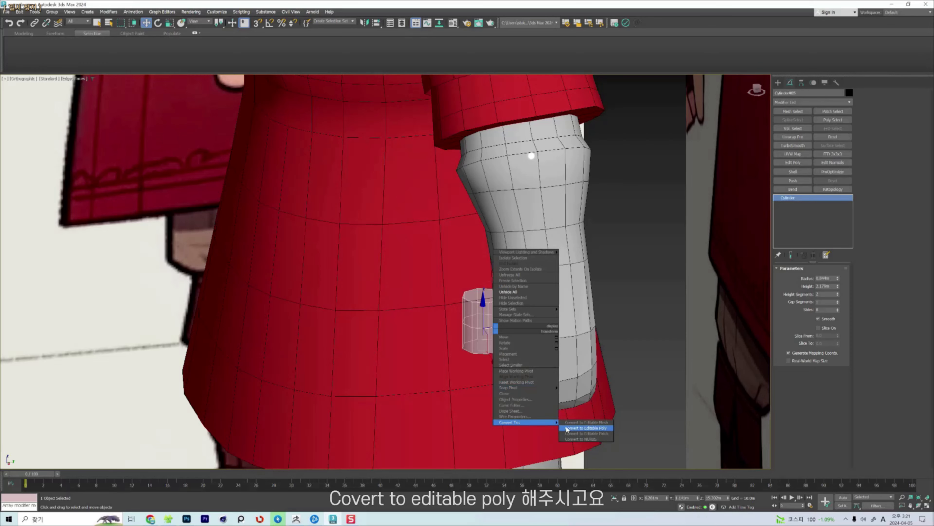
pyautogui.click(567, 429)
pyautogui.moveTo(490, 332)
pyautogui.keyDown('alt'); pyautogui.mouseDown(button='middle')
pyautogui.moveTo(500, 329)
pyautogui.moveTo(493, 328)
pyautogui.mouseUp(button='middle'); pyautogui.keyUp('alt')
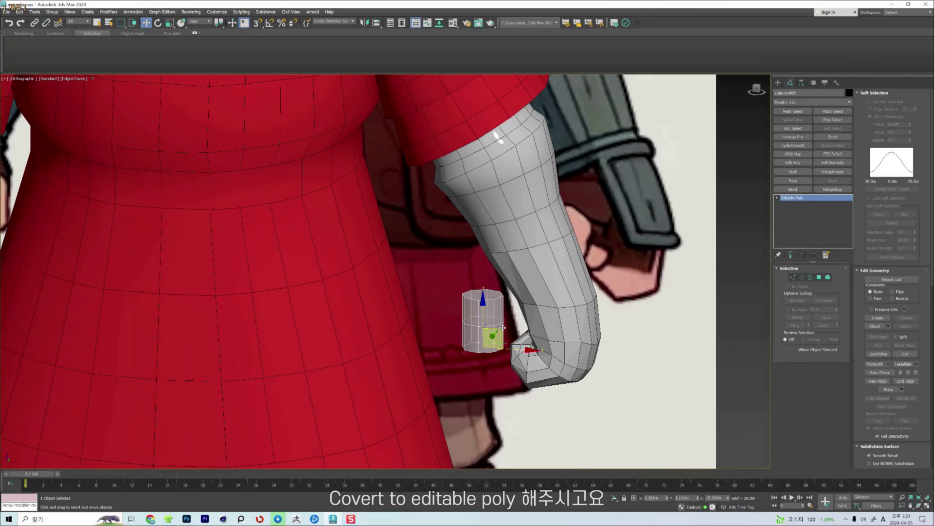
pyautogui.press('5')
pyautogui.click(493, 327)
pyautogui.moveTo(526, 324); pyautogui.dragTo(537, 324)
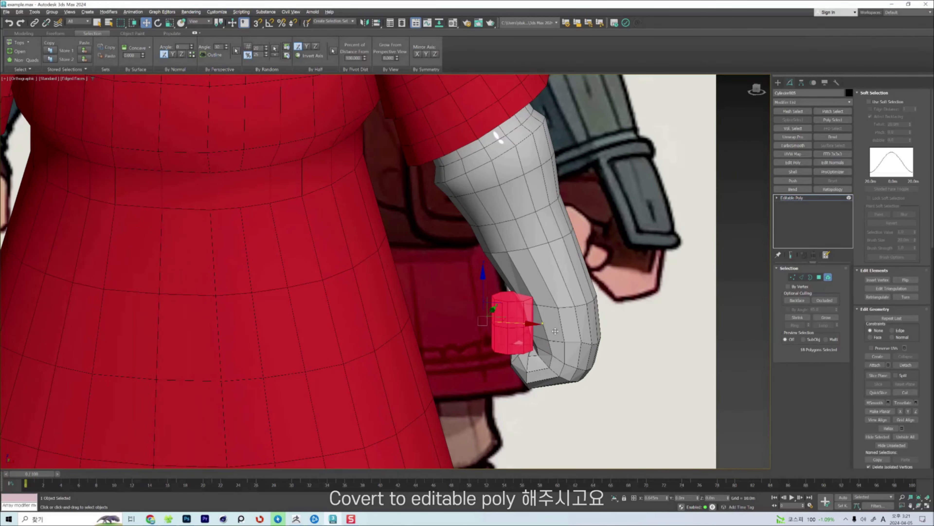
pyautogui.keyDown('alt'); pyautogui.moveTo(535, 325); pyautogui.dragTo(528, 335, button='middle'); pyautogui.keyUp('alt')
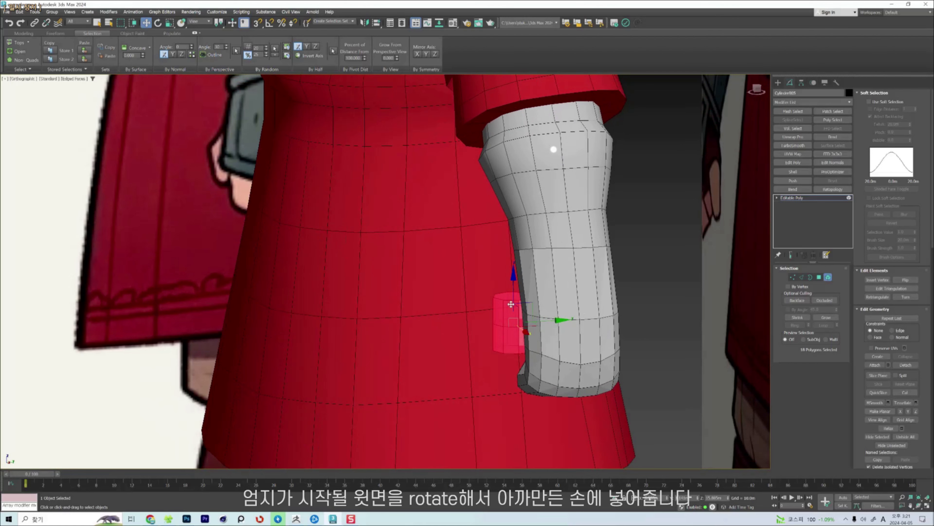
# Move the thumb's top face along Y into the hand and rotate it so the thumb bends out of the palm.
pyautogui.press('4')
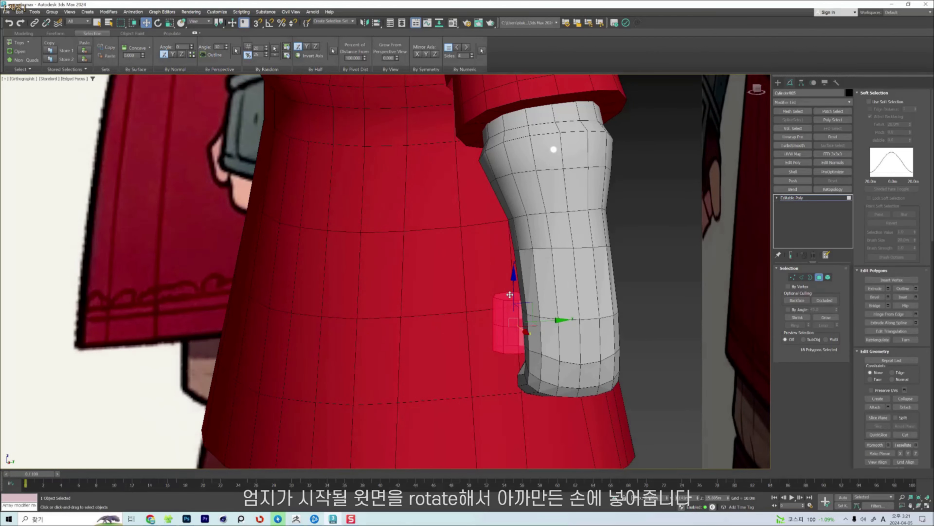
pyautogui.click(510, 296)
pyautogui.scroll(-2, 530, 293)
pyautogui.keyDown('alt'); pyautogui.moveTo(530, 293); pyautogui.dragTo(525, 296, button='middle'); pyautogui.keyUp('alt')
pyautogui.scroll(2, 526, 296)
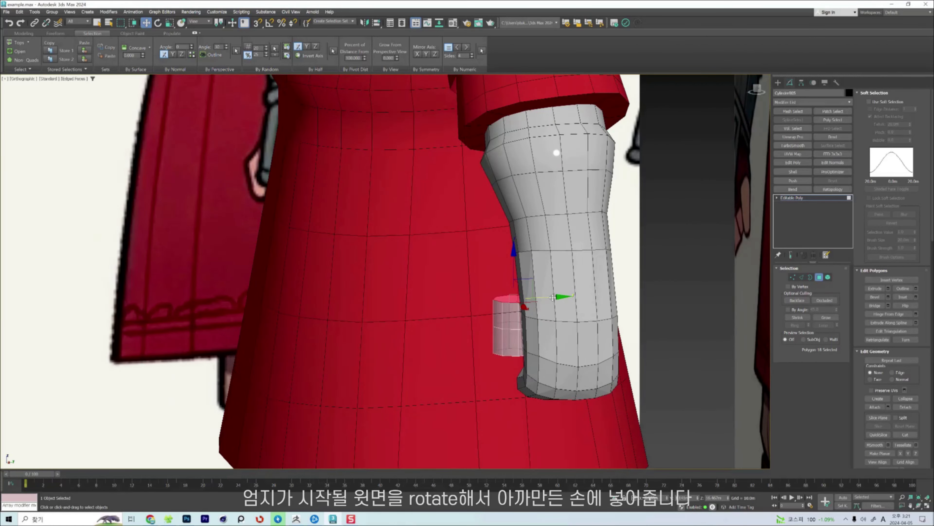
pyautogui.press('e')
pyautogui.press('F3')
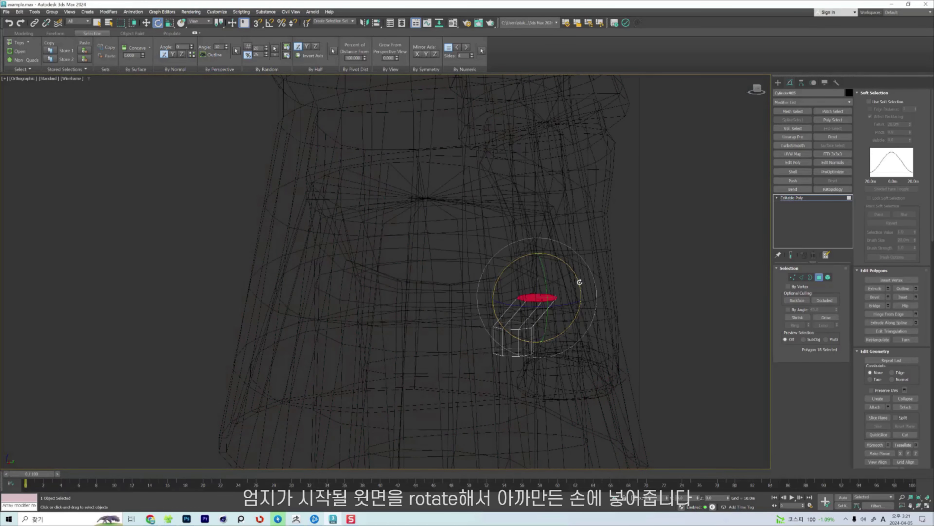
pyautogui.moveTo(584, 297); pyautogui.dragTo(584, 315)
pyautogui.press('w')
pyautogui.press('F3')
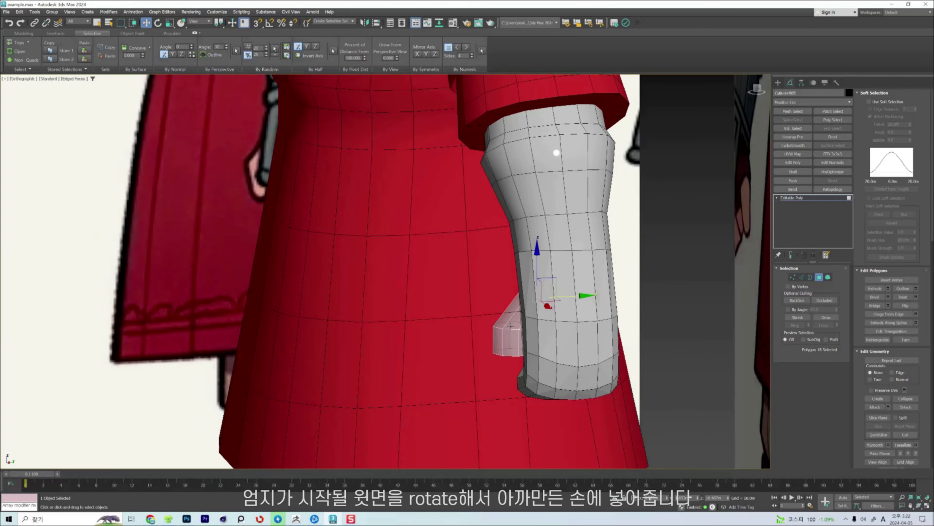
# Add an edge loop around the thumb's slanted upper section and pull it outwards along Y.
pyautogui.press('2')
pyautogui.hotkey('alt', 'r')
pyautogui.hotkey('ctrl', 'shift', 'e')
pyautogui.hotkey('ctrl', 'z')
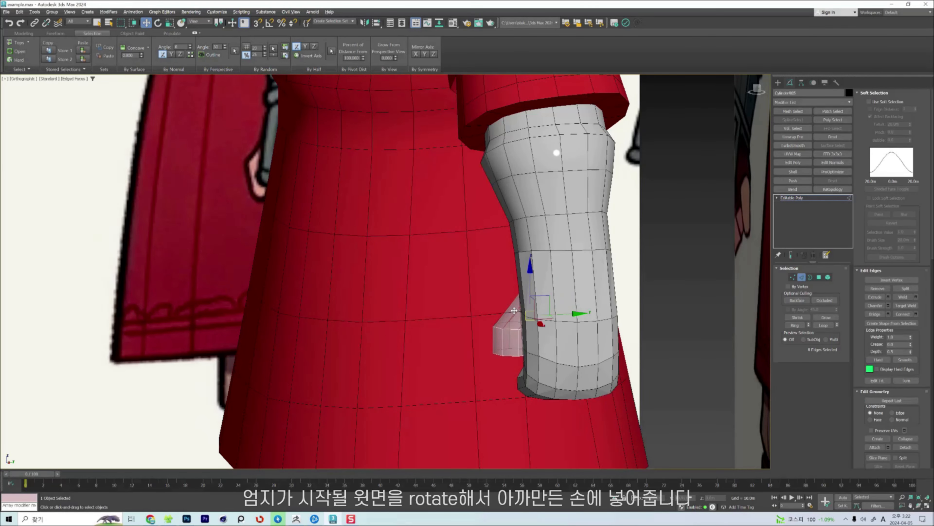
pyautogui.hotkey('ctrl', 'shift', 'e')
pyautogui.press('F3')
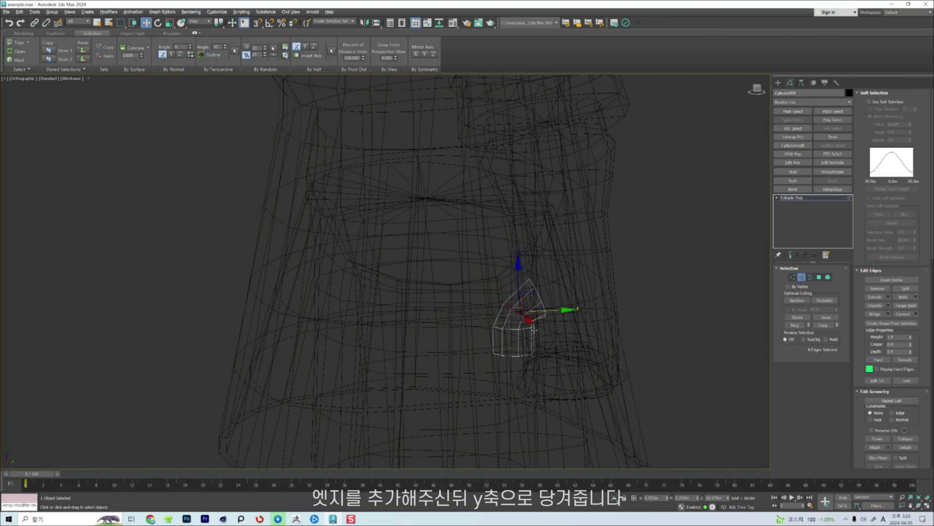
pyautogui.press('F3')
# Adjust the thumb's edge loops along Y to round off the bend between the thumb and the hand.
pyautogui.press('4')
pyautogui.keyDown('alt'); pyautogui.moveTo(519, 351); pyautogui.dragTo(566, 346, button='middle'); pyautogui.keyUp('alt')
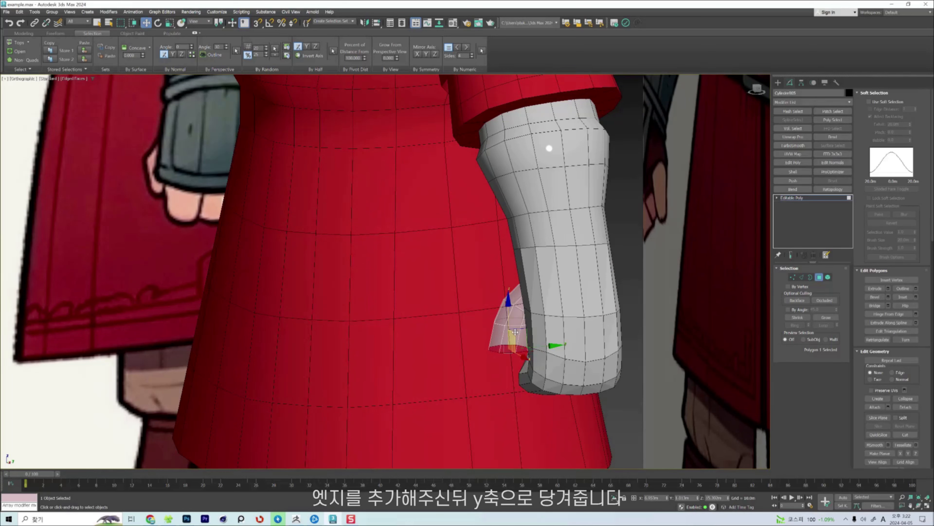
pyautogui.press('2')
pyautogui.moveTo(549, 320); pyautogui.dragTo(544, 321)
pyautogui.click(512, 301)
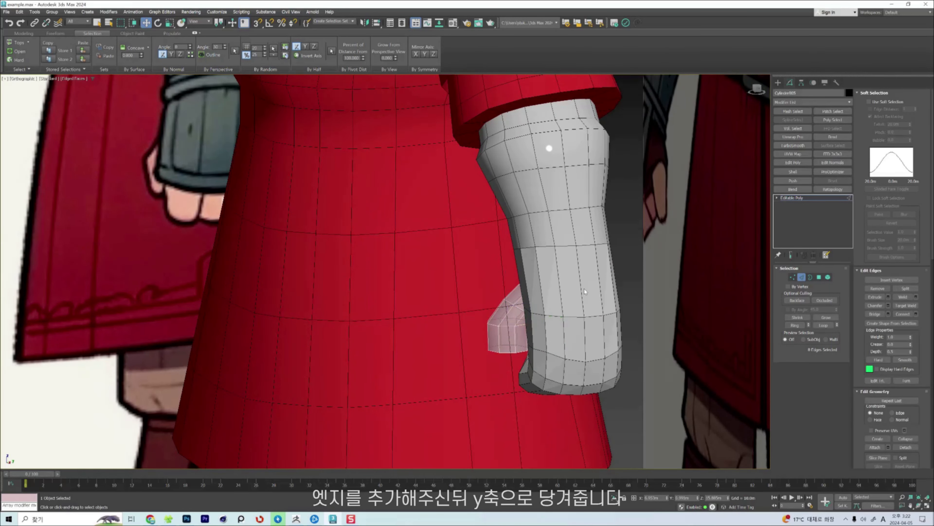
pyautogui.doubleClick(511, 300)
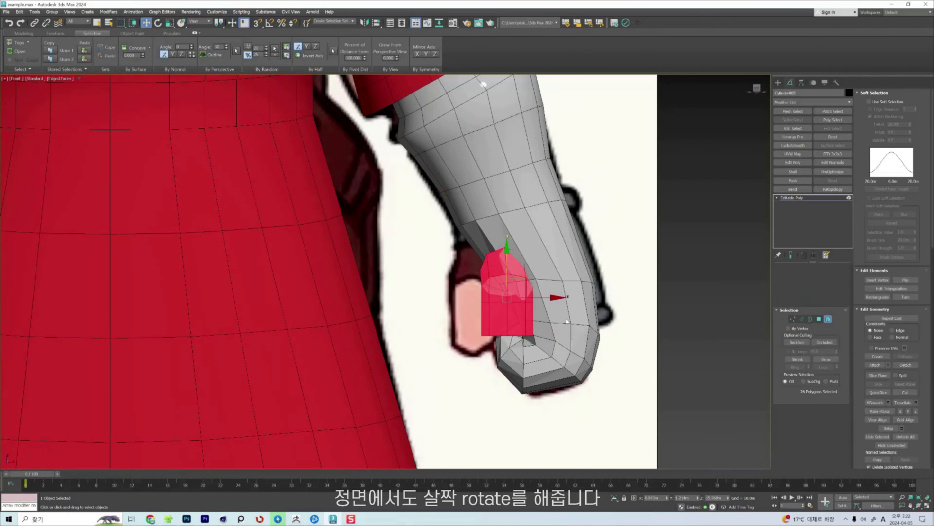
# Rotate the whole thumb element slightly and move it along X over the reference thumb in the front view.
pyautogui.press('5')
pyautogui.press('e')
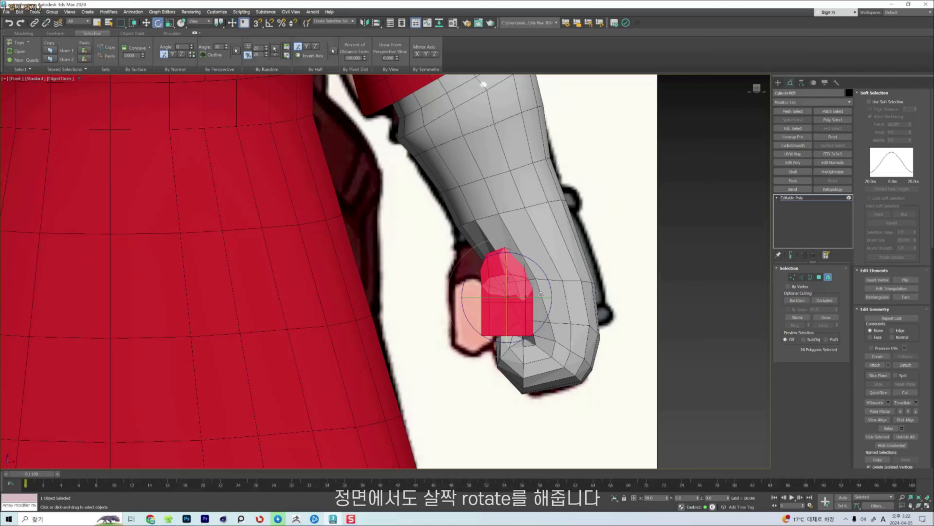
pyautogui.moveTo(544, 297); pyautogui.dragTo(517, 298)
pyautogui.press('w')
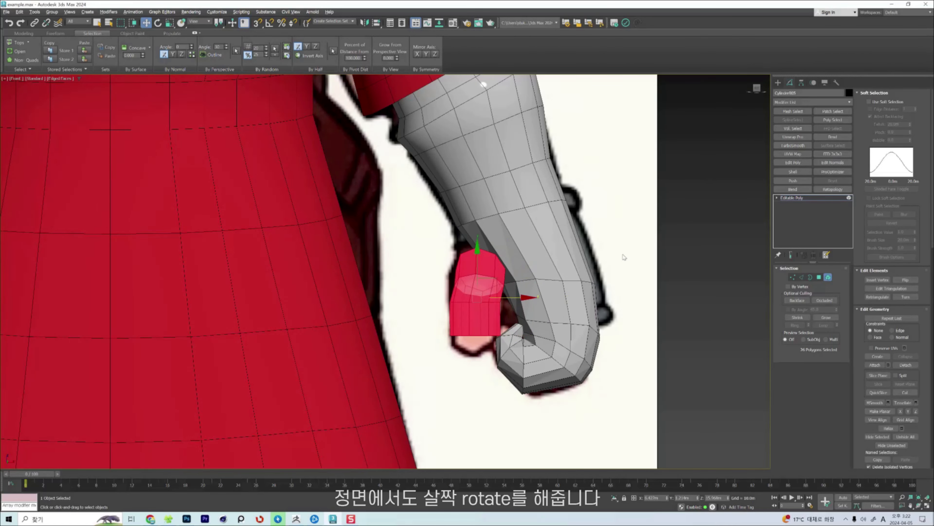
pyautogui.press('q')
# Delete the polygon closing the thumb's bottom end.
pyautogui.press('3')
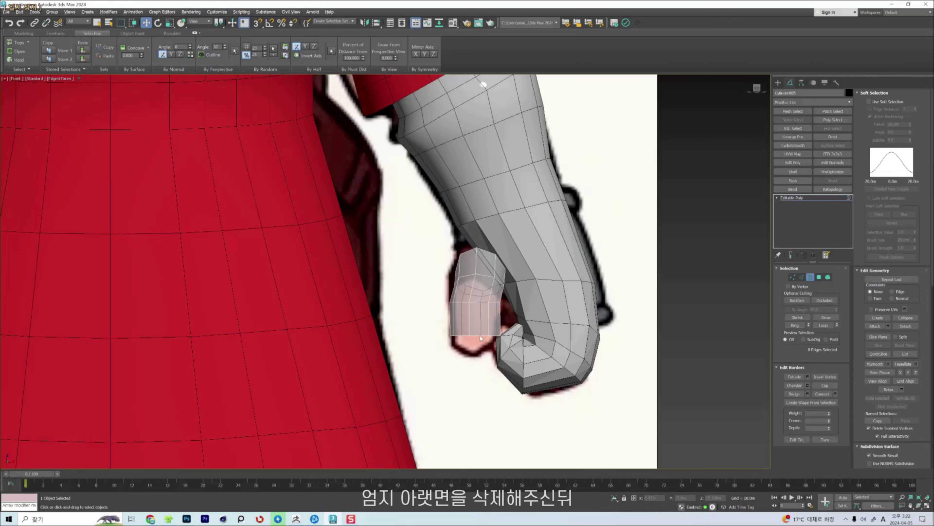
pyautogui.keyDown('alt'); pyautogui.moveTo(482, 336); pyautogui.dragTo(480, 336, button='middle'); pyautogui.keyUp('alt')
pyautogui.press('4')
pyautogui.click(478, 333)
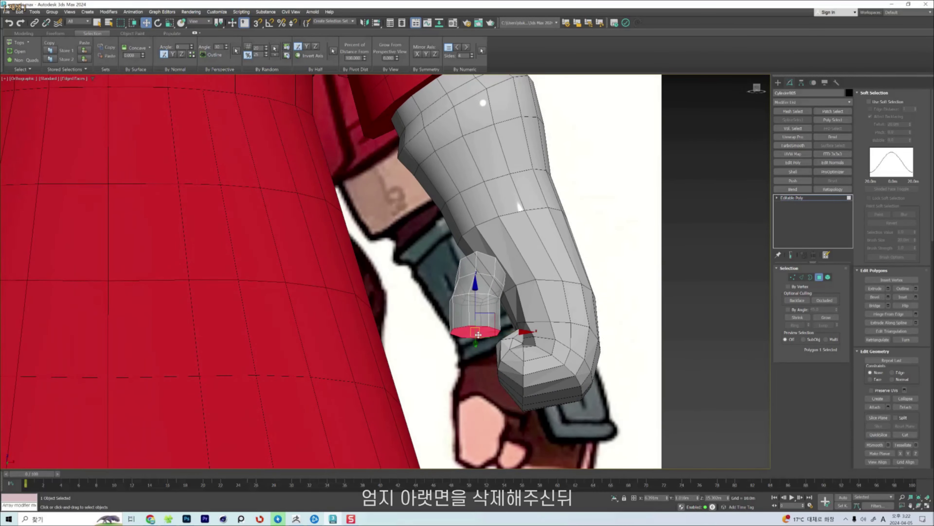
pyautogui.press('Delete')
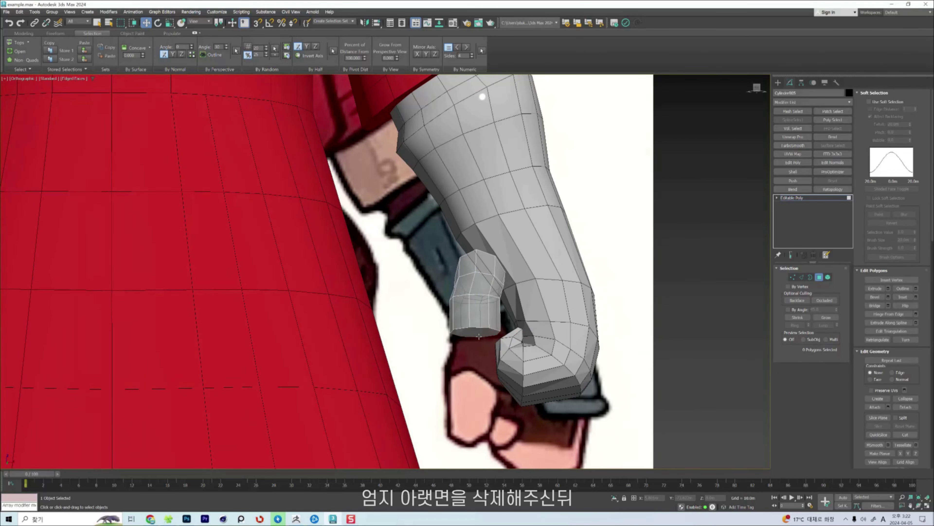
# Select the open border at the thumb's bottom end for extending it downwards.
pyautogui.press('3')
pyautogui.scroll(4, 479, 336)
pyautogui.click(478, 335)
pyautogui.scroll(-4, 425, 303)
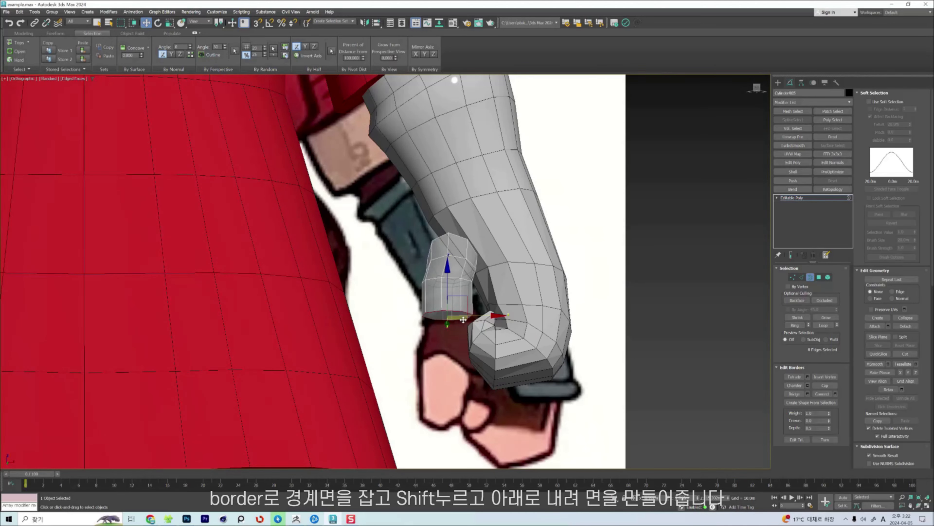
# Extend the thumb's open border downward with a new ring of faces and taper it toward the tip.
pyautogui.scroll(-5, 463, 320)
pyautogui.scroll(6, 442, 320)
pyautogui.press('r')
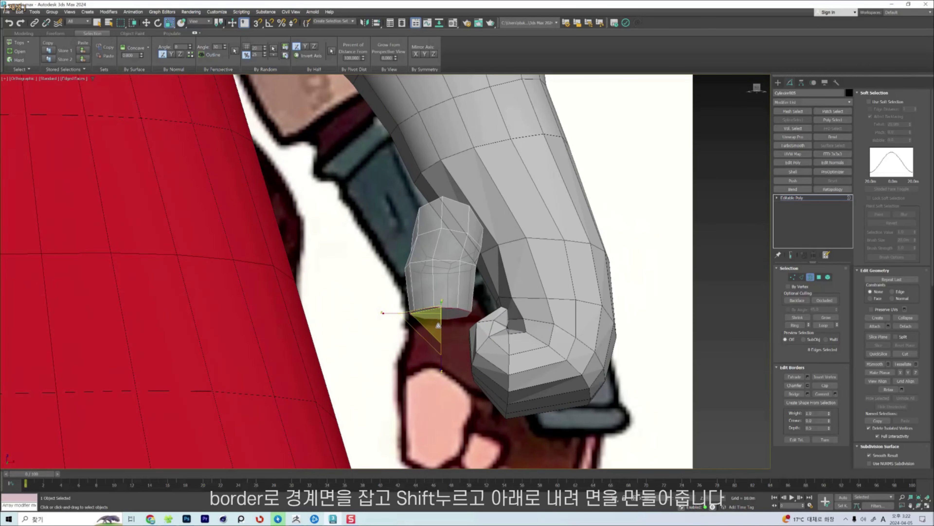
pyautogui.press('w')
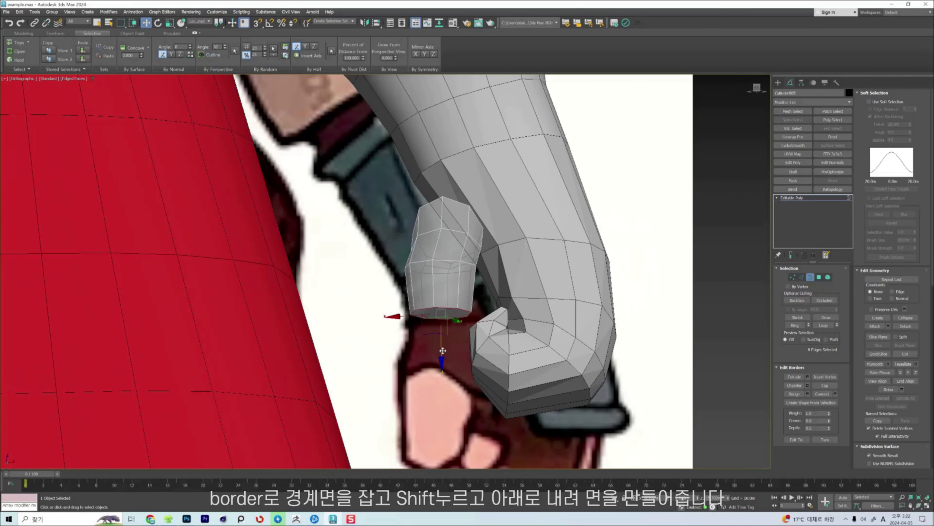
pyautogui.keyDown('shift'); pyautogui.moveTo(443, 350); pyautogui.dragTo(442, 388); pyautogui.keyUp('shift')
pyautogui.press('r')
pyautogui.press('w')
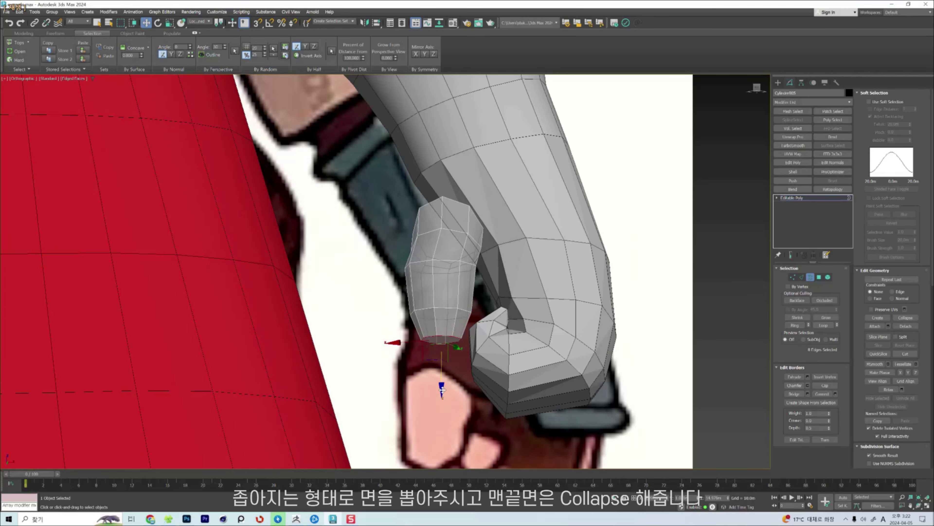
# Narrow the thumb's last border ring, collapse it to a single point and select the tip vertex for moving.
pyautogui.press('r')
pyautogui.hotkey('ctrl', 'alt', 'c')
pyautogui.press('1')
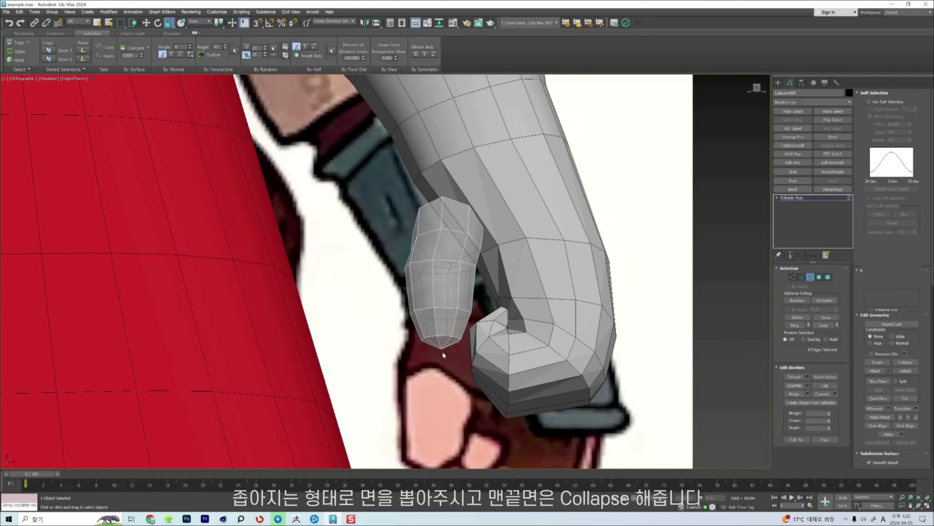
pyautogui.click(442, 351)
pyautogui.press('w')
pyautogui.scroll(-3, 457, 310)
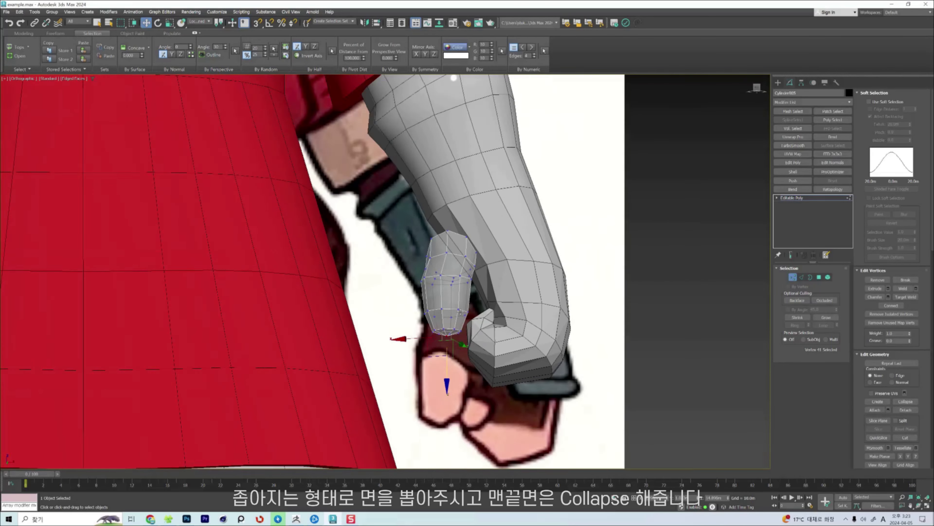
# Select the edge loop around the thumb's bend and rotate it to follow the thumb's curve.
pyautogui.keyDown('alt'); pyautogui.moveTo(486, 300); pyautogui.dragTo(455, 310, button='middle'); pyautogui.keyUp('alt')
pyautogui.scroll(3, 455, 309)
pyautogui.scroll(-5, 456, 309)
pyautogui.keyDown('alt'); pyautogui.moveTo(456, 309); pyautogui.dragTo(368, 313, button='middle'); pyautogui.keyUp('alt')
pyautogui.scroll(10, 457, 294)
pyautogui.press('2')
pyautogui.click(469, 270)
pyautogui.doubleClick(468, 270)
pyautogui.press('e')
pyautogui.moveTo(481, 228)
pyautogui.mouseDown()
pyautogui.moveTo(491, 239)
pyautogui.moveTo(476, 240)
pyautogui.mouseUp()
# Add edge loops around the thumb's middle and lower end to round out its shape.
pyautogui.click(456, 256)
pyautogui.hotkey('ctrl', 'shift', 'e')
pyautogui.press('w')
pyautogui.hotkey('shift', 's')
pyautogui.press('Escape')
pyautogui.press('w')
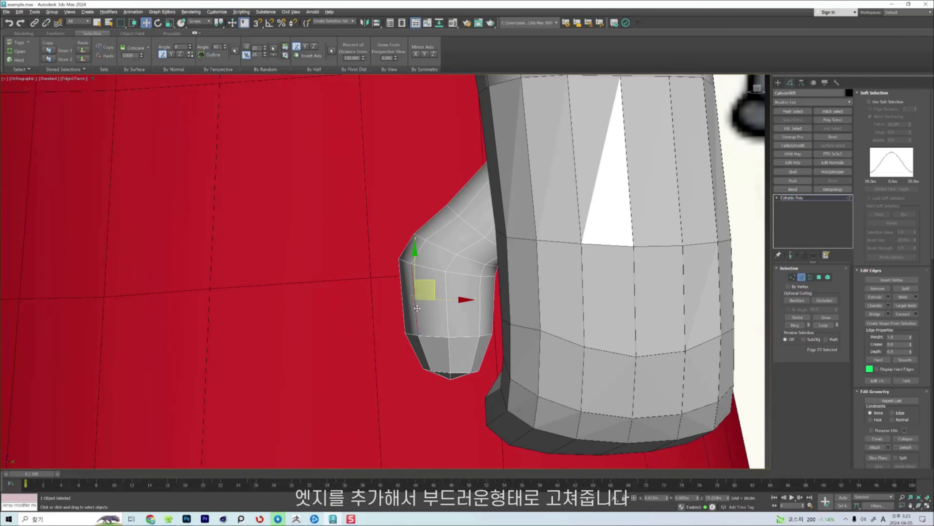
pyautogui.doubleClick(485, 334)
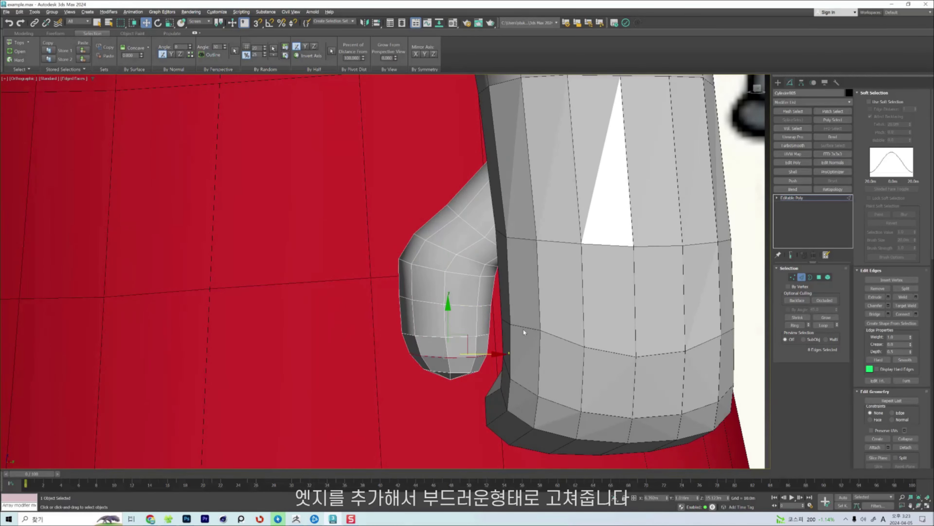
pyautogui.keyDown('alt'); pyautogui.moveTo(501, 359); pyautogui.dragTo(482, 292, button='middle'); pyautogui.keyUp('alt')
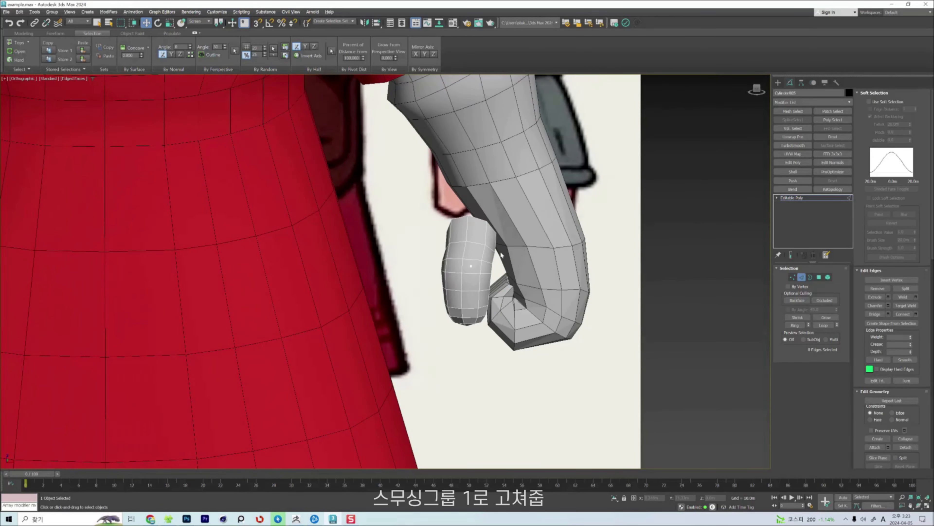
# Assign smoothing group 1 to the whole thumb element.
pyautogui.press('5')
pyautogui.click(474, 251)
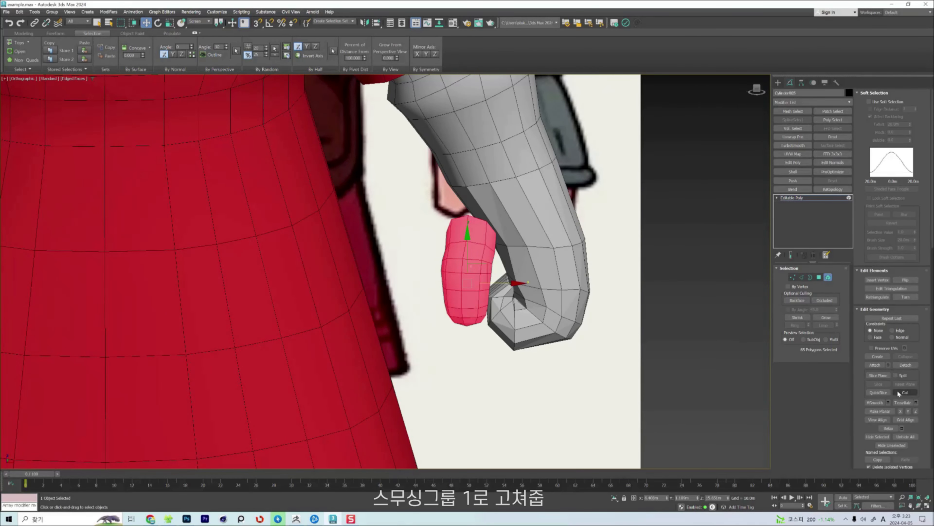
pyautogui.scroll(-5, 897, 405)
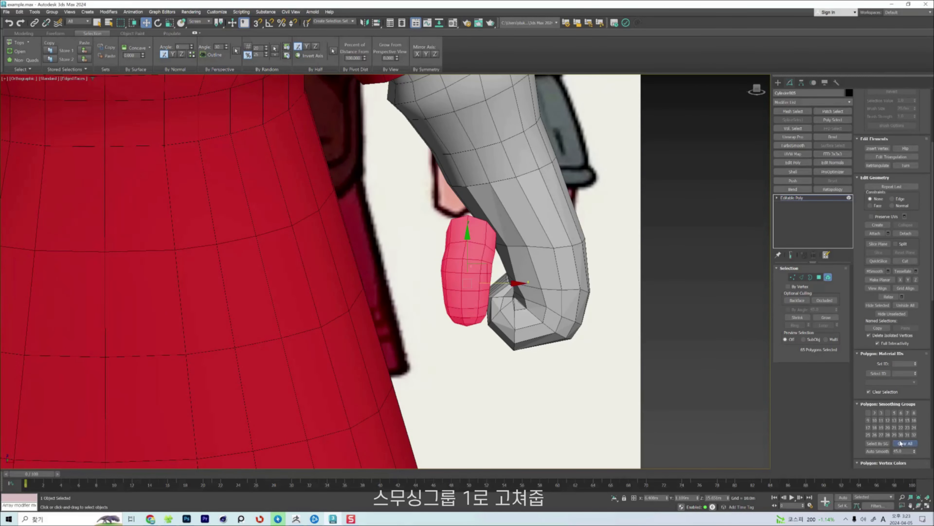
pyautogui.click(869, 414)
pyautogui.scroll(4, 499, 228)
# Delete the cap polygon at the thumb's base and move the open border into the hand.
pyautogui.keyDown('alt'); pyautogui.moveTo(499, 228); pyautogui.dragTo(461, 287, button='middle'); pyautogui.keyUp('alt')
pyautogui.press('4')
pyautogui.click(455, 284)
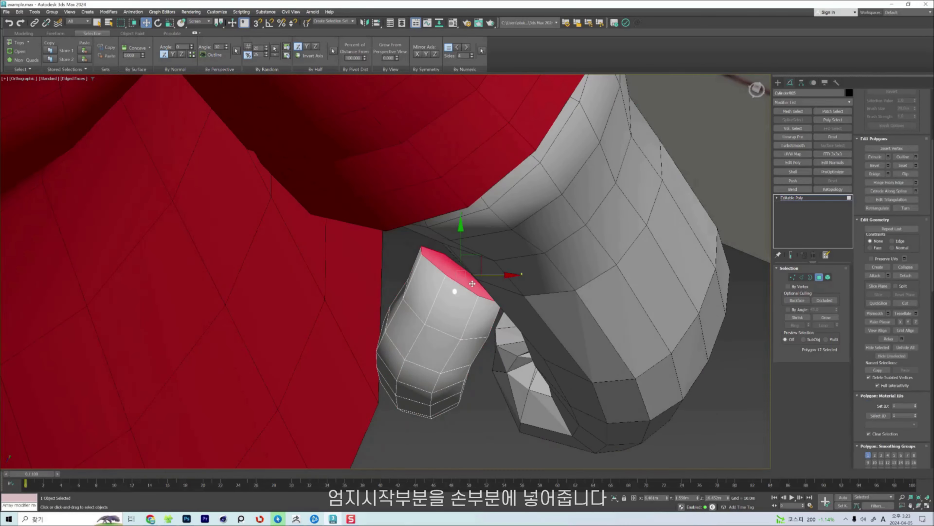
pyautogui.press('Delete')
pyautogui.press('3')
pyautogui.moveTo(510, 277); pyautogui.dragTo(530, 277)
pyautogui.scroll(-6, 515, 289)
pyautogui.keyDown('alt'); pyautogui.moveTo(530, 276); pyautogui.dragTo(483, 301, button='middle'); pyautogui.keyUp('alt')
# Hide the unneeded clothing objects around the arm and select the forearm-and-hand mesh.
pyautogui.press('3')
pyautogui.click(493, 254)
pyautogui.hotkey('shift', '4')
pyautogui.click(494, 253)
pyautogui.hotkey('shift', '4')
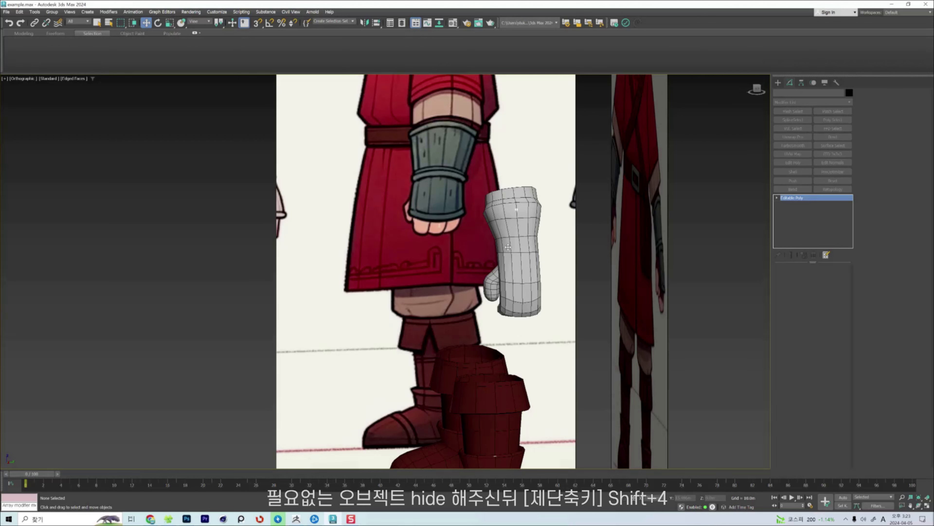
pyautogui.click(508, 247)
pyautogui.scroll(3, 511, 236)
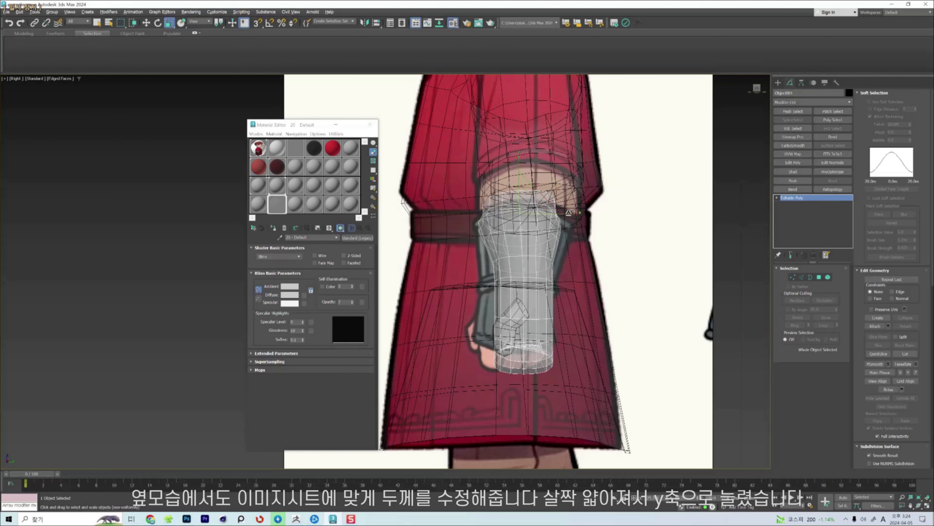
# Scale and tilt the forearm-and-hand mesh to match the side-view reference, and refine its silhouette with the Shift brush.
pyautogui.moveTo(569, 212); pyautogui.dragTo(566, 207)
pyautogui.press('e')
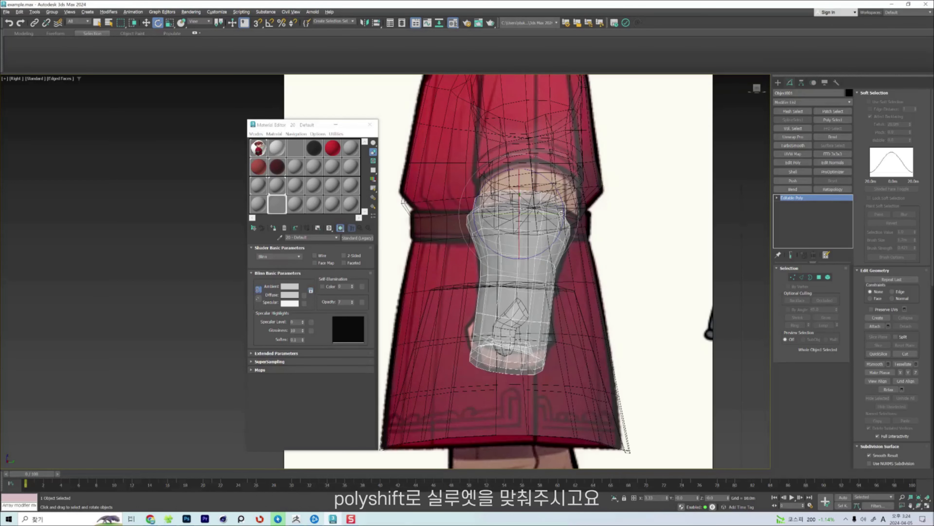
pyautogui.hotkey('alt', 's')
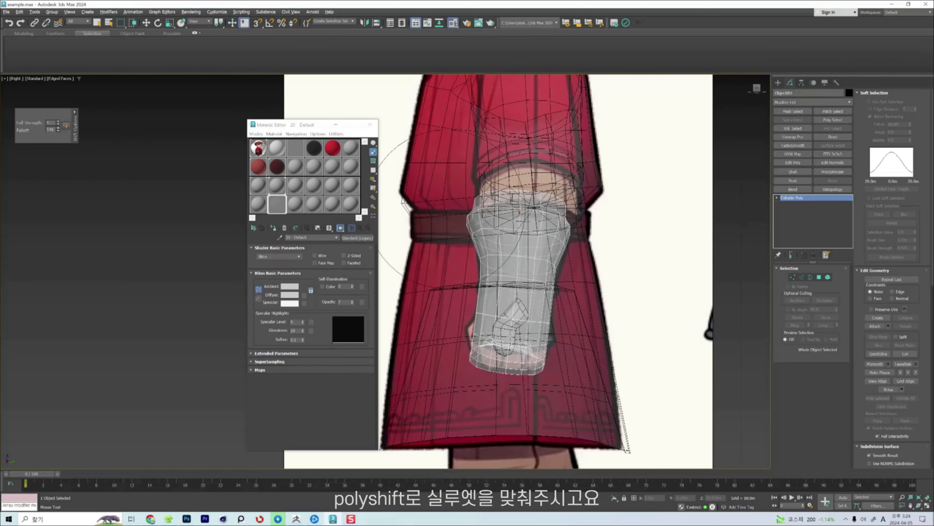
pyautogui.moveTo(456, 231)
pyautogui.mouseDown()
pyautogui.moveTo(464, 232)
pyautogui.moveTo(453, 236)
pyautogui.mouseUp()
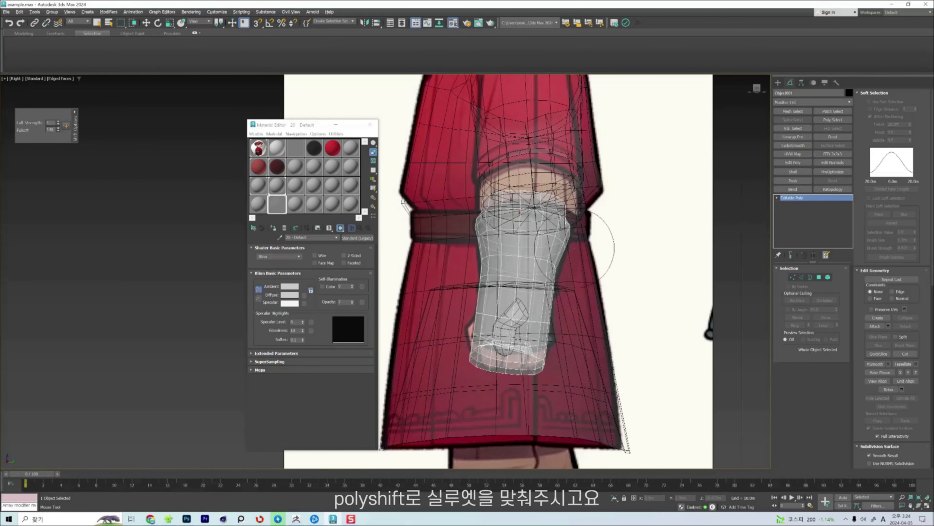
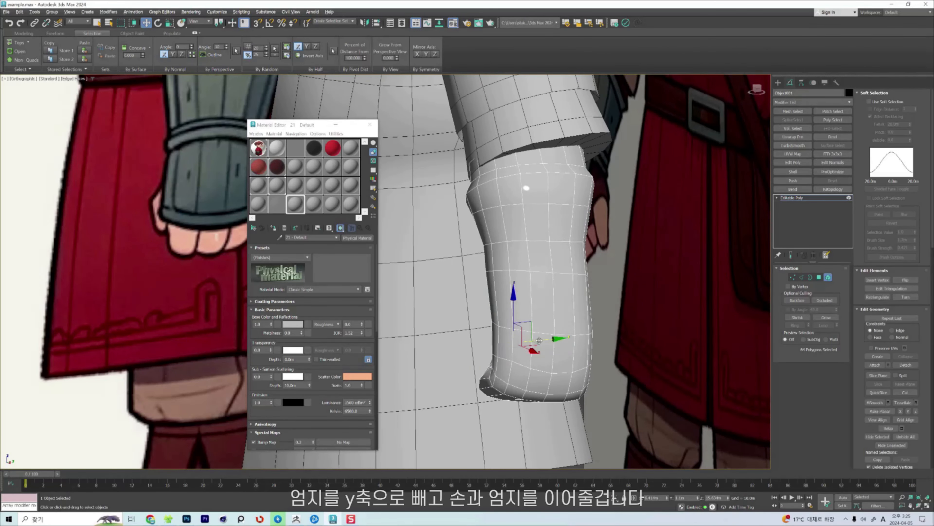
# Move the thumb element outward along Y and delete the hand polygon beside the thumb's base.
pyautogui.moveTo(539, 340); pyautogui.dragTo(507, 343)
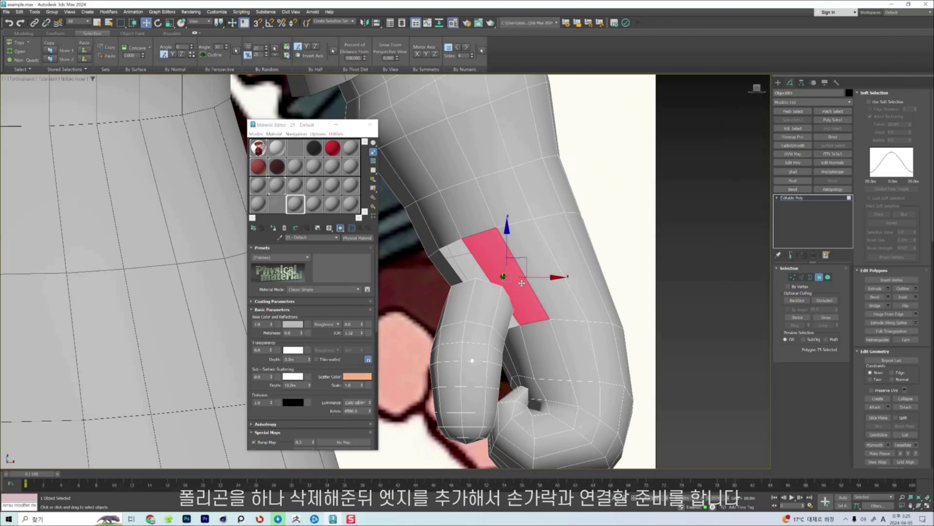
pyautogui.press('Delete')
pyautogui.press('2')
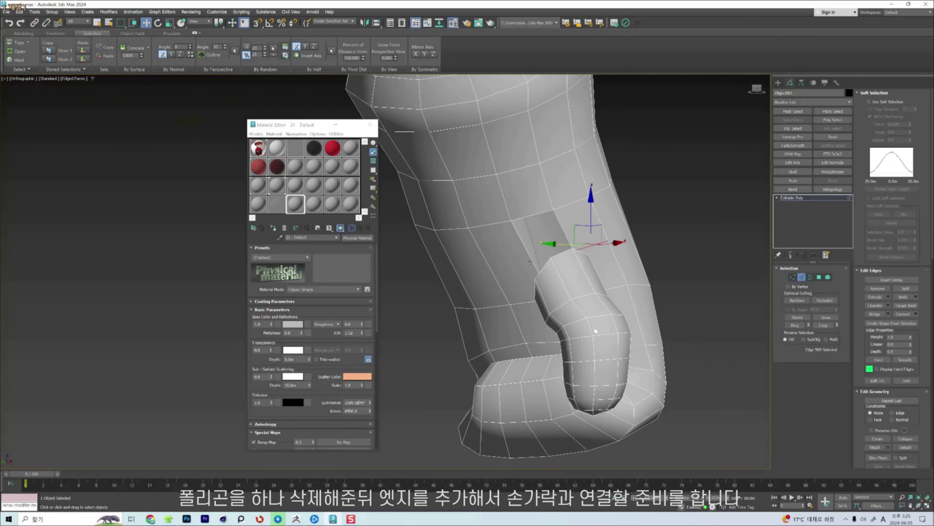
# Add edges to the hand around the opening to provide vertices for attaching the thumb.
pyautogui.keyDown('alt'); pyautogui.moveTo(523, 280); pyautogui.dragTo(566, 257, button='middle'); pyautogui.keyUp('alt')
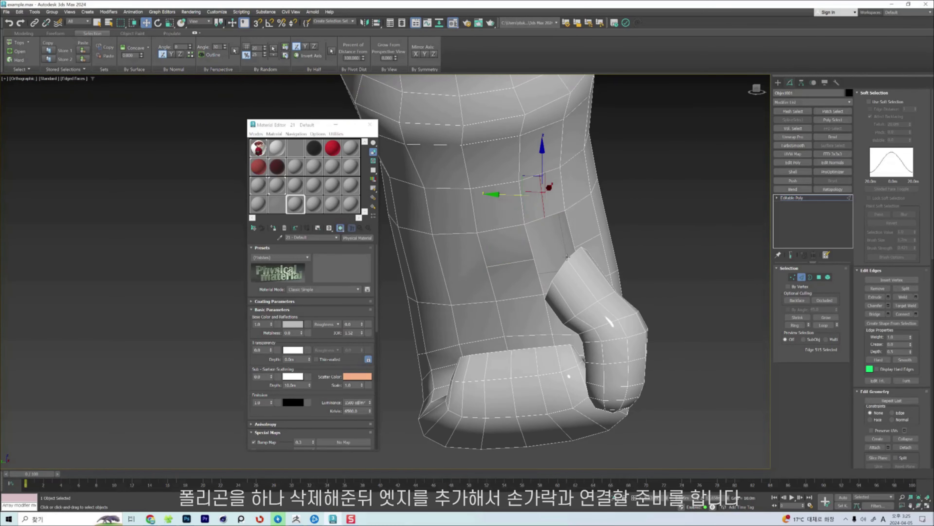
pyautogui.keyDown('alt'); pyautogui.moveTo(567, 257); pyautogui.dragTo(592, 273); pyautogui.keyUp('alt')
pyautogui.press('1')
pyautogui.keyDown('alt'); pyautogui.moveTo(593, 274); pyautogui.dragTo(539, 245, button='middle'); pyautogui.keyUp('alt')
pyautogui.scroll(5, 603, 258)
pyautogui.hotkey('alt', 'c')
pyautogui.click(556, 195)
pyautogui.press('w')
pyautogui.click(485, 229)
pyautogui.press('w')
pyautogui.keyDown('alt'); pyautogui.moveTo(485, 228); pyautogui.dragTo(476, 269, button='middle'); pyautogui.keyUp('alt')
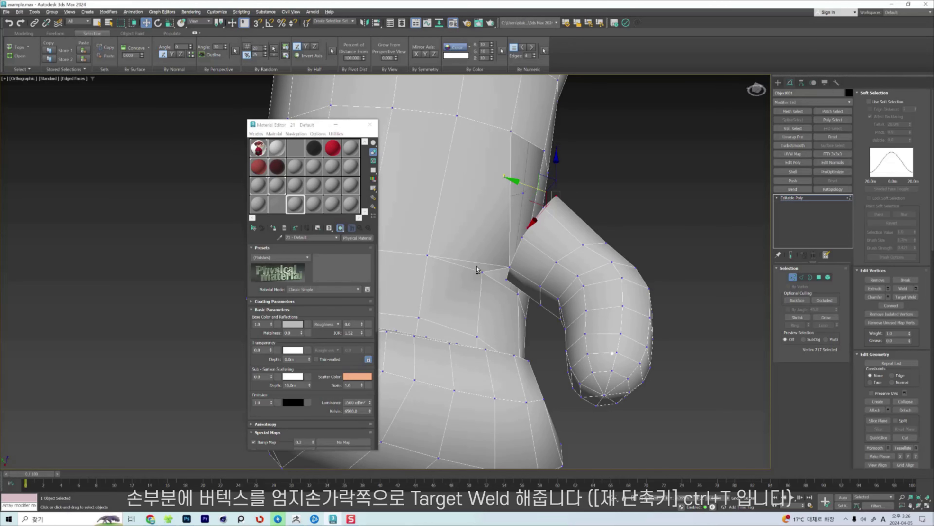
# Target Weld the hand's vertices along the opening's lower side to the matching vertices at the thumb's base.
pyautogui.hotkey('ctrl', 't')
pyautogui.click(483, 272)
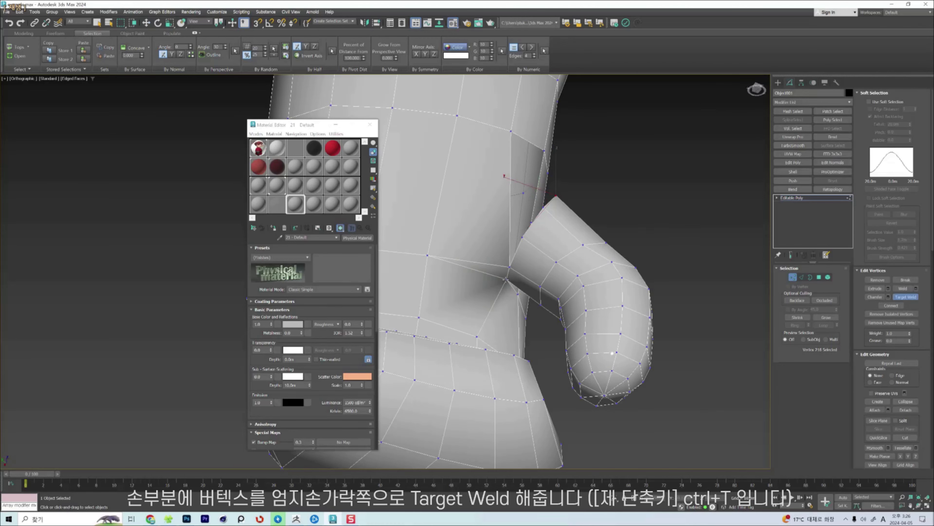
pyautogui.click(509, 267)
pyautogui.keyDown('alt'); pyautogui.moveTo(509, 267); pyautogui.dragTo(479, 290, button='middle'); pyautogui.keyUp('alt')
pyautogui.click(515, 246)
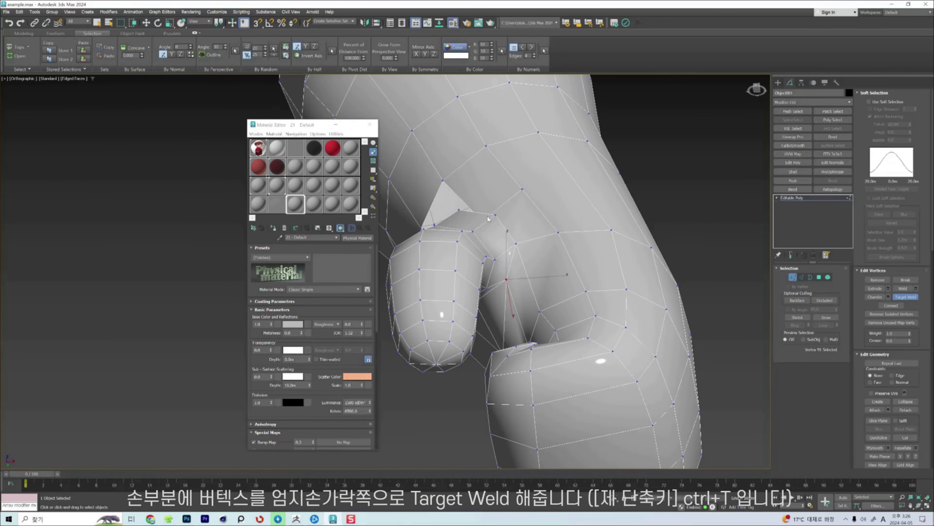
pyautogui.press('w')
pyautogui.keyDown('alt'); pyautogui.moveTo(516, 245); pyautogui.dragTo(541, 282, button='middle'); pyautogui.keyUp('alt')
pyautogui.hotkey('ctrl', 't')
pyautogui.click(522, 265)
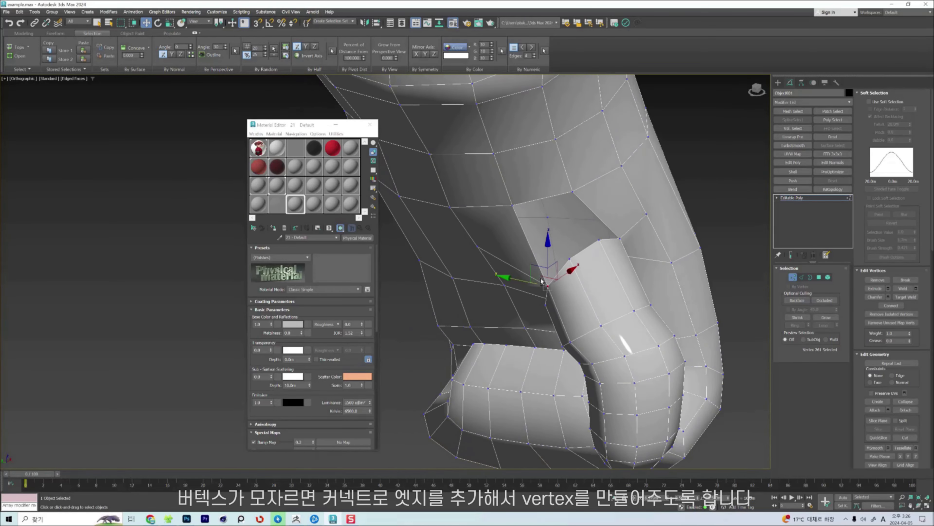
# Add a vertex on the opening's upper edge and Target Weld it to the thumb's base.
pyautogui.press('2')
pyautogui.click(536, 201)
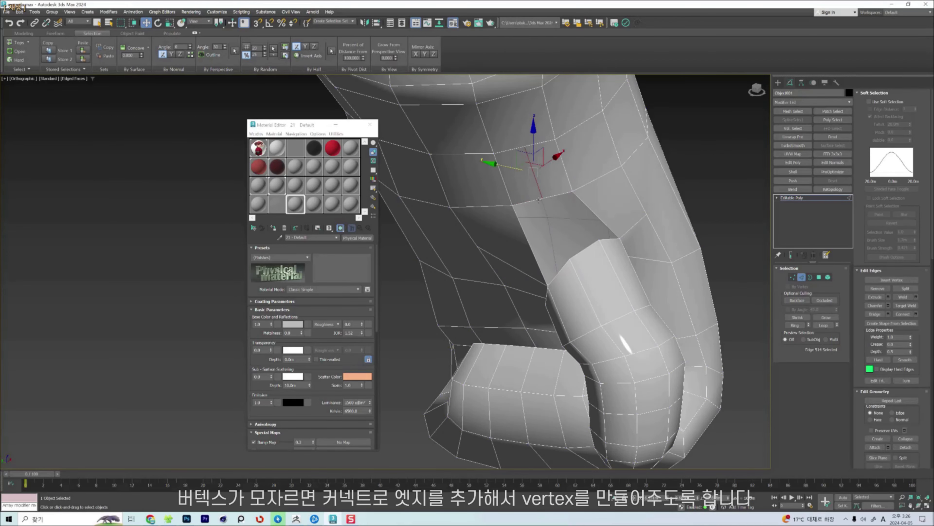
pyautogui.press('1')
pyautogui.hotkey('ctrl', 'shift', 'w')
pyautogui.click(543, 199)
pyautogui.click(570, 259)
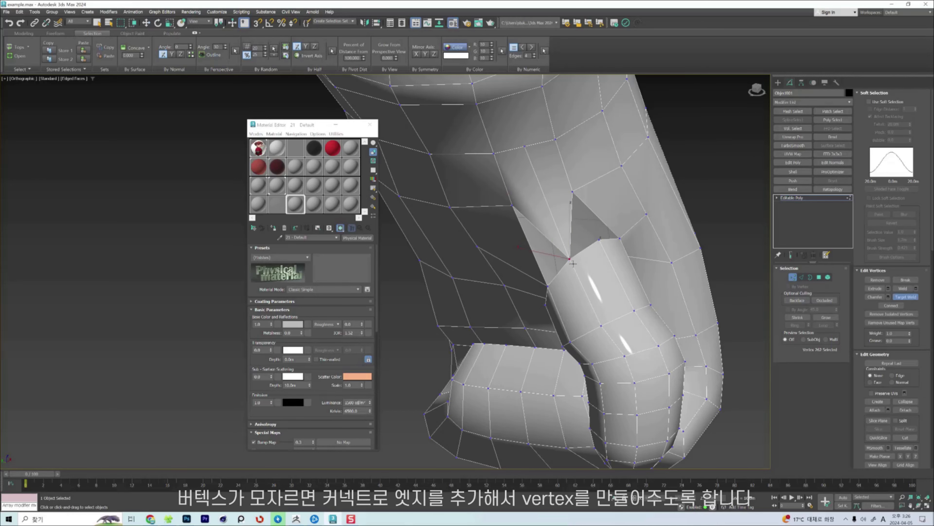
# Target Weld the opening's remaining corner vertices to the thumb's base to close the gaps.
pyautogui.rightClick(570, 260)
pyautogui.hotkey('ctrl', 'shift', 'w')
pyautogui.click(569, 259)
pyautogui.press('w')
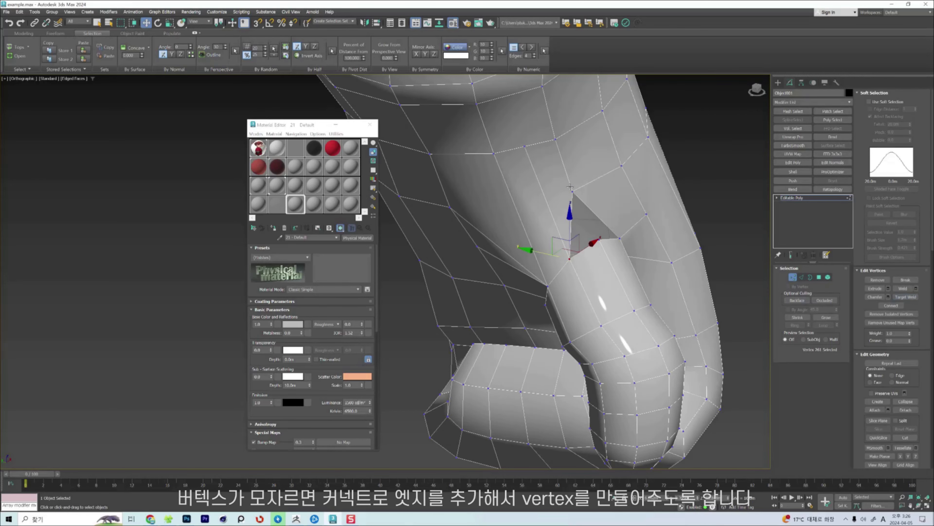
pyautogui.click(599, 238)
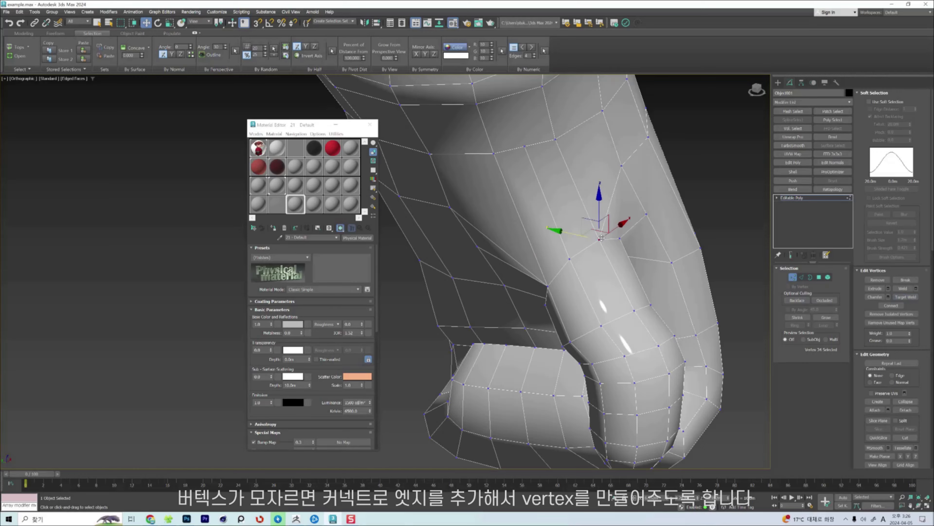
# Cut a new edge from the hand toward the thumb's base and Target Weld its end to the adjacent thumb vertex.
pyautogui.keyDown('alt'); pyautogui.moveTo(601, 238); pyautogui.dragTo(559, 242, button='middle'); pyautogui.keyUp('alt')
pyautogui.hotkey('alt', 'c')
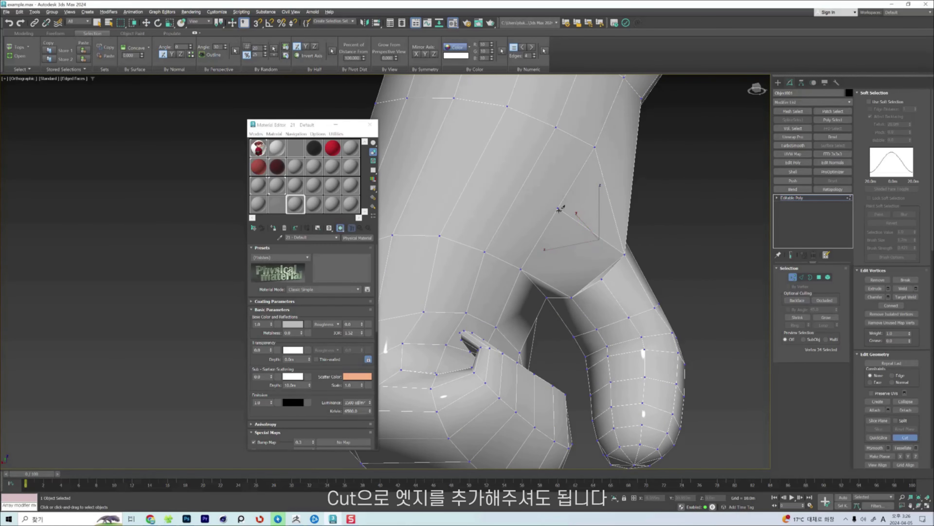
pyautogui.rightClick(591, 277)
pyautogui.press('1')
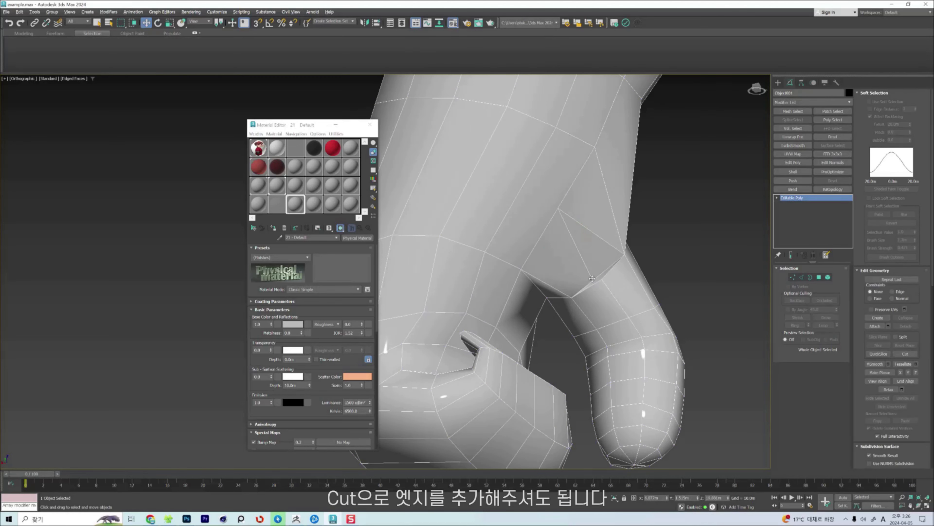
pyautogui.press('1')
pyautogui.hotkey('ctrl', 'shift', 'w')
pyautogui.click(593, 278)
pyautogui.click(601, 279)
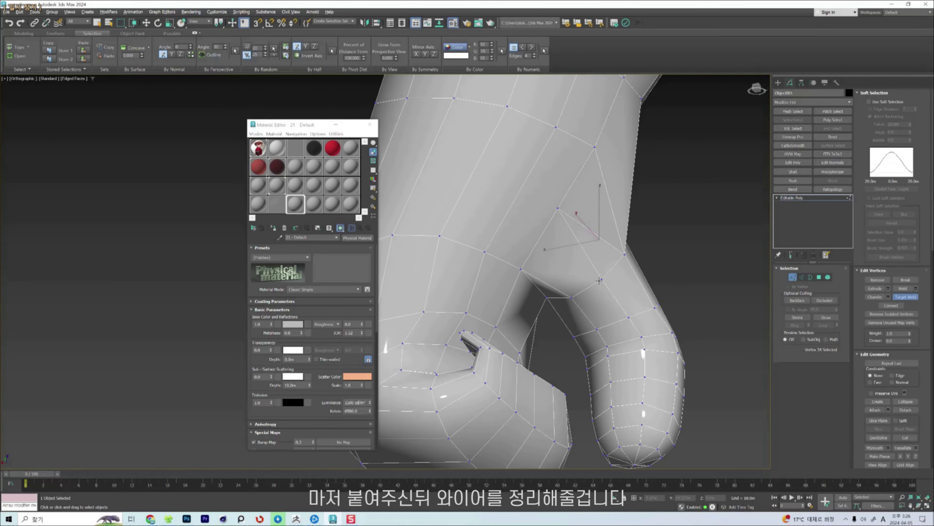
# Remove the redundant edge on the palm beside the thumb joint.
pyautogui.press('w')
pyautogui.click(534, 250)
pyautogui.keyDown('alt'); pyautogui.moveTo(593, 294); pyautogui.dragTo(576, 247, button='middle'); pyautogui.keyUp('alt')
pyautogui.click(578, 261)
pyautogui.press('2')
pyautogui.click(548, 195)
pyautogui.press('BackSpace')
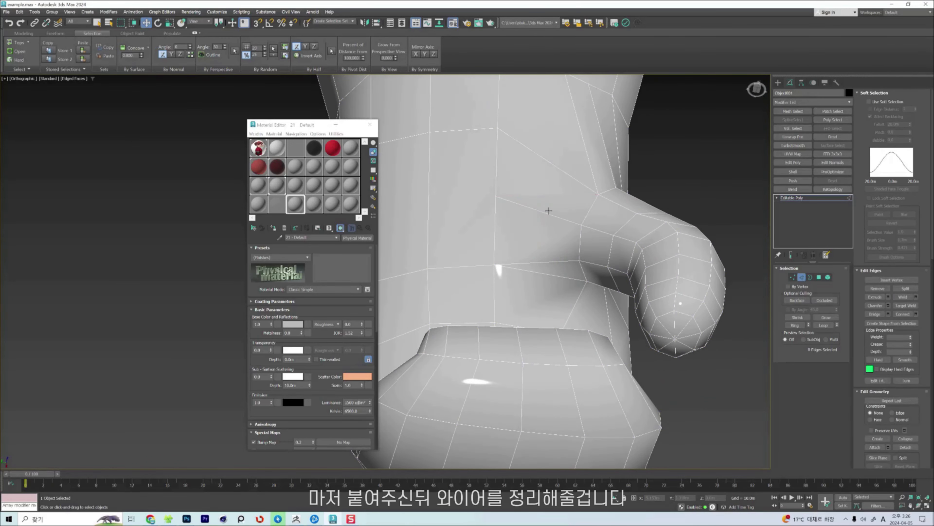
# Select the palm edge running into the lower side of the thumb joint and remove it.
pyautogui.press('1')
pyautogui.click(490, 238)
pyautogui.press('2')
pyautogui.click(534, 264)
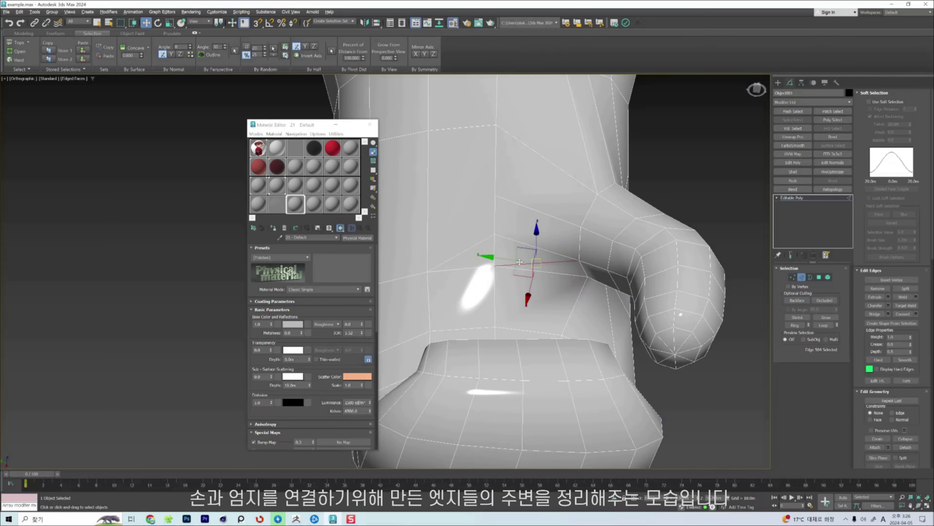
pyautogui.press('BackSpace')
# Reposition the palm vertices beside the thumb joint to even out the wireframe.
pyautogui.keyDown('alt'); pyautogui.moveTo(534, 264); pyautogui.dragTo(519, 236, button='middle'); pyautogui.keyUp('alt')
pyautogui.press('1')
pyautogui.click(495, 225)
pyautogui.moveTo(494, 176); pyautogui.dragTo(510, 203)
pyautogui.press('2')
pyautogui.press('1')
# Cut new edges across the hand above the thumb joint and adjust the nearby vertex.
pyautogui.keyDown('alt'); pyautogui.moveTo(552, 221); pyautogui.dragTo(526, 242, button='middle'); pyautogui.keyUp('alt')
pyautogui.hotkey('alt', 'c')
pyautogui.click(524, 196)
pyautogui.click(544, 179)
pyautogui.click(619, 147)
pyautogui.keyDown('alt'); pyautogui.moveTo(619, 148); pyautogui.dragTo(607, 151, button='middle'); pyautogui.keyUp('alt')
pyautogui.click(614, 148)
pyautogui.moveTo(624, 138); pyautogui.dragTo(607, 159)
# Adjust the vertices around the thumb's base and inner side to smooth the transition into the palm.
pyautogui.press('2')
pyautogui.keyDown('alt'); pyautogui.moveTo(607, 159); pyautogui.dragTo(652, 225, button='middle'); pyautogui.keyUp('alt')
pyautogui.press('1')
pyautogui.click(560, 245)
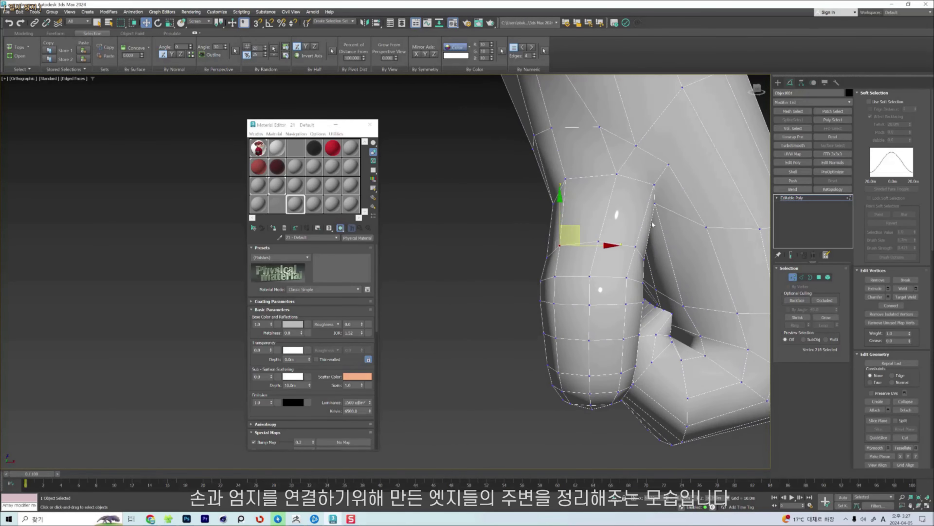
pyautogui.press('2')
pyautogui.click(617, 245)
pyautogui.press('1')
pyautogui.moveTo(655, 204); pyautogui.dragTo(675, 211)
pyautogui.moveTo(644, 259); pyautogui.dragTo(649, 260)
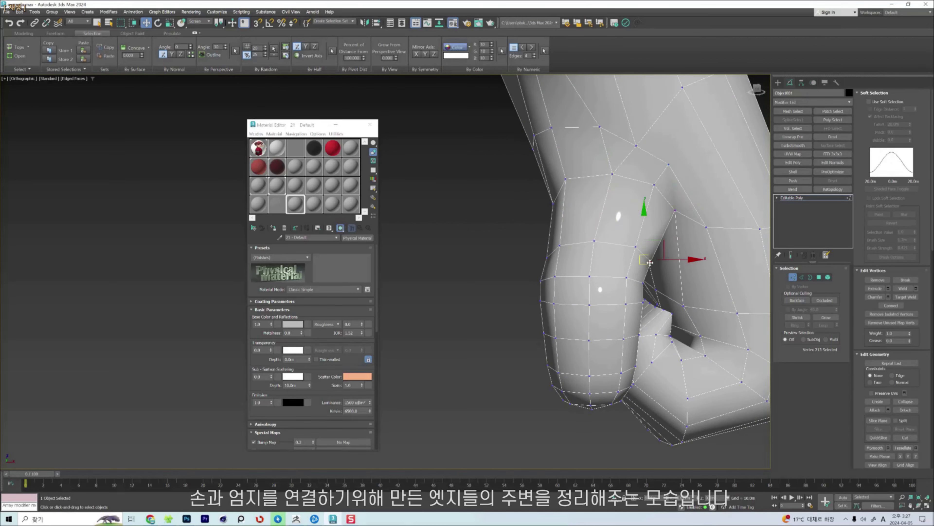
# Adjust the vertices on the side of the hand just above the thumb joint so the wireframe follows its flow.
pyautogui.press('2')
pyautogui.press('1')
pyautogui.moveTo(672, 162); pyautogui.dragTo(607, 225, button='middle')
pyautogui.click(604, 226)
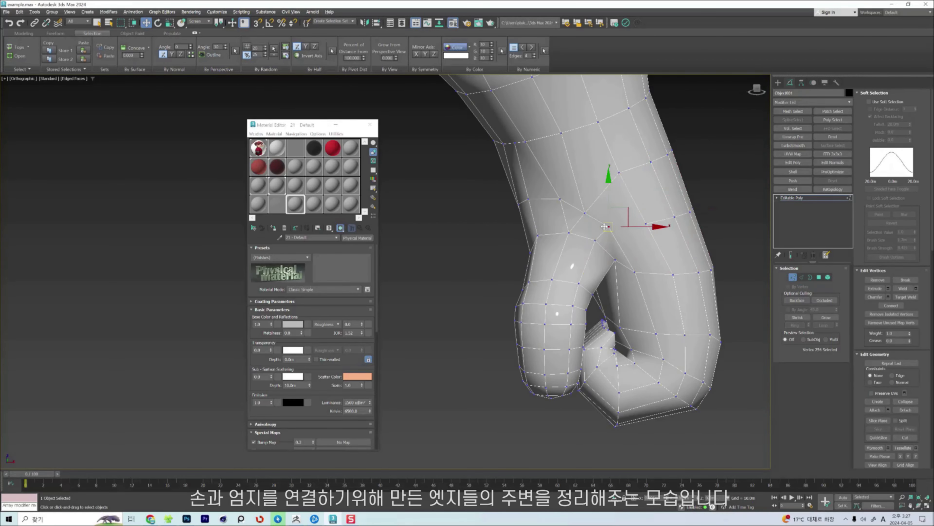
pyautogui.press('2')
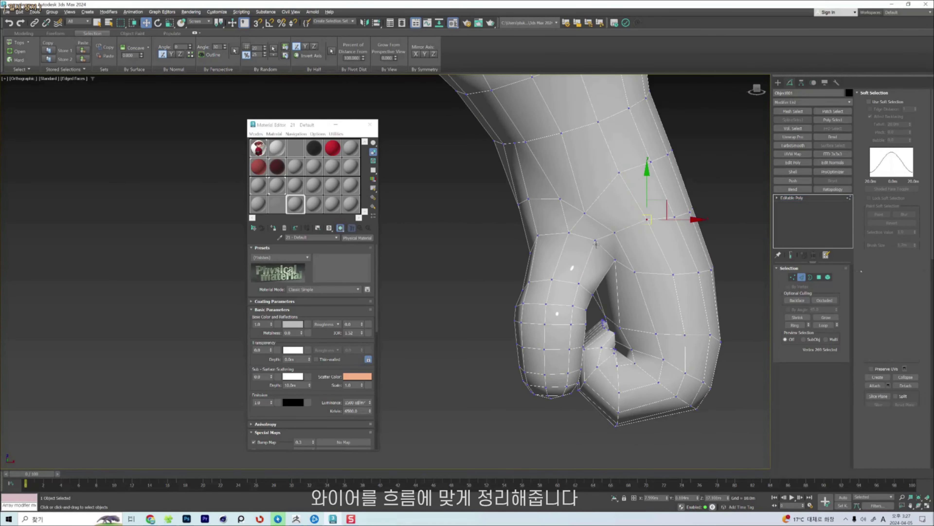
pyautogui.press('1')
pyautogui.click(582, 194)
# Select the vertices and edge above the thumb's base and tidy the wireframe running toward the wrist.
pyautogui.keyDown('alt'); pyautogui.moveTo(557, 229); pyautogui.dragTo(541, 184, button='middle'); pyautogui.keyUp('alt')
pyautogui.press('2')
pyautogui.press('1')
pyautogui.keyDown('ctrl'); pyautogui.click(533, 152); pyautogui.keyUp('ctrl')
pyautogui.keyDown('ctrl'); pyautogui.click(540, 212); pyautogui.keyUp('ctrl')
pyautogui.press('2')
pyautogui.click(547, 254)
# Target-weld the stray vertex at the thumb's inner joint and check the adjoining palm vertex.
pyautogui.keyDown('alt'); pyautogui.moveTo(539, 221); pyautogui.dragTo(519, 263, button='middle'); pyautogui.keyUp('alt')
pyautogui.scroll(2, 519, 263)
pyautogui.scroll(2, 519, 262)
pyautogui.press('1')
pyautogui.click(592, 270)
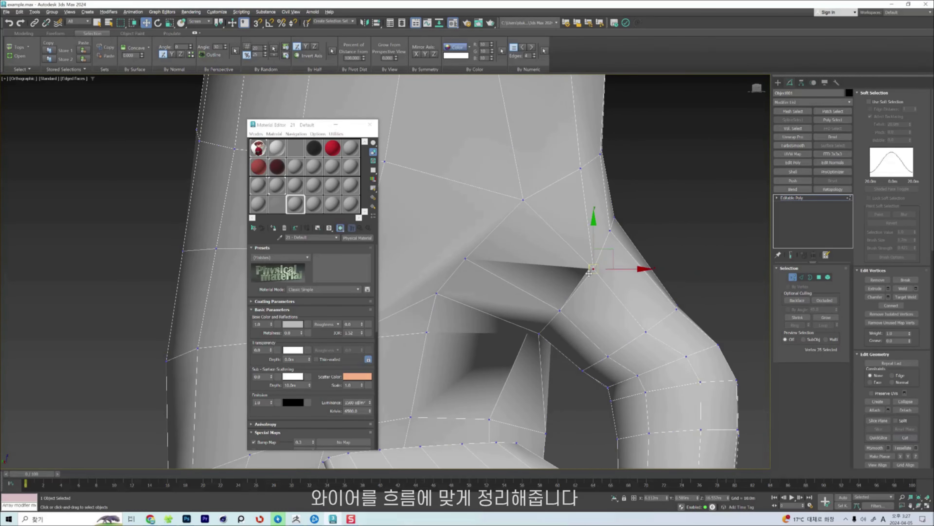
pyautogui.press('F3')
pyautogui.hotkey('ctrl', 'shift', 'w')
pyautogui.moveTo(587, 269); pyautogui.dragTo(592, 270)
pyautogui.press('F3')
pyautogui.scroll(-4, 581, 270)
pyautogui.click(538, 266)
pyautogui.scroll(2, 523, 275)
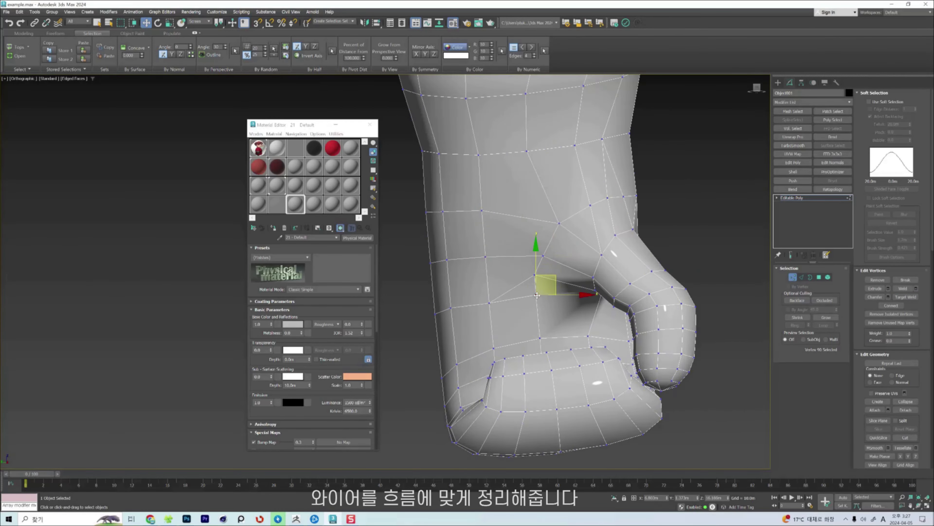
# Cut new edges around the thumb's base and refine the edges and vertices leading into the palm.
pyautogui.hotkey('alt', 'c')
pyautogui.keyDown('alt'); pyautogui.moveTo(602, 170); pyautogui.dragTo(566, 199, button='middle'); pyautogui.keyUp('alt')
pyautogui.press('2')
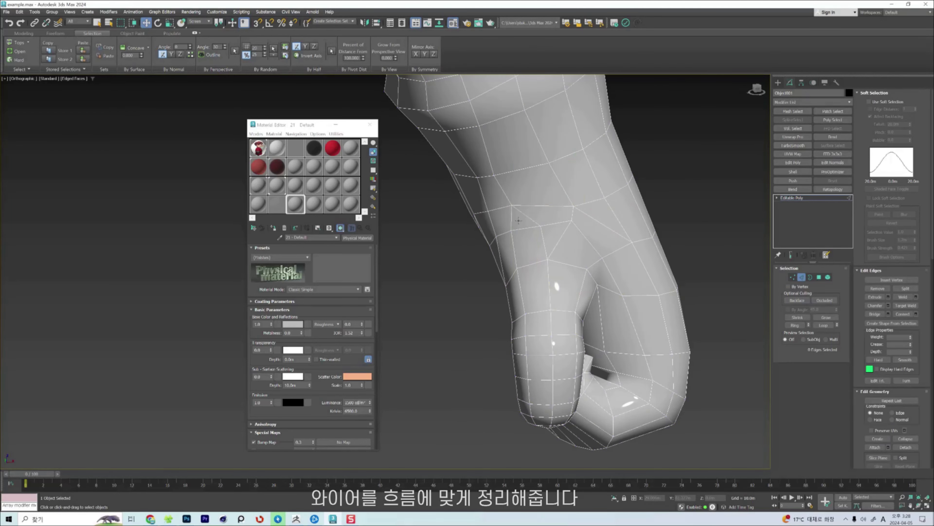
pyautogui.click(526, 228)
pyautogui.press('1')
pyautogui.keyDown('alt'); pyautogui.moveTo(533, 243); pyautogui.dragTo(566, 239, button='middle'); pyautogui.keyUp('alt')
pyautogui.click(506, 224)
pyautogui.press('2')
pyautogui.click(480, 251)
pyautogui.press('1')
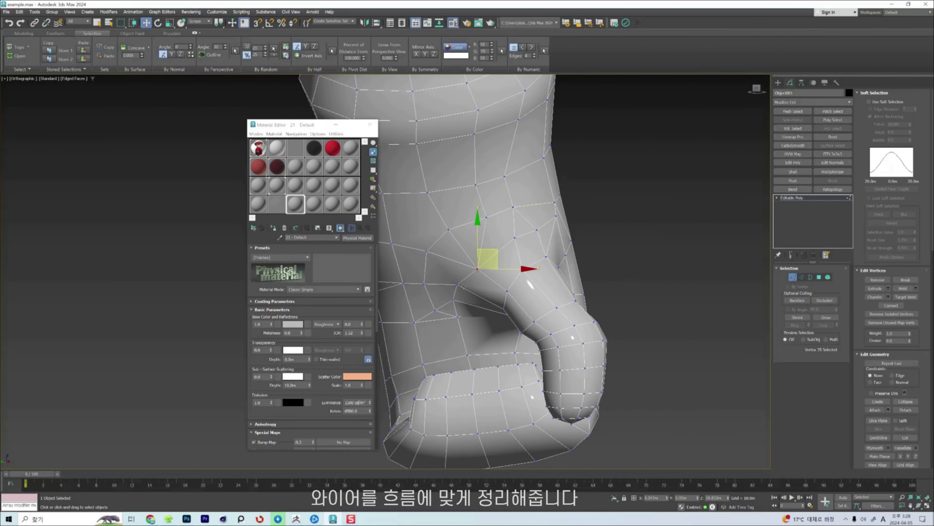
# Shift the palm vertices beside the thumb's inner joint to even out the spacing above the folded fingers.
pyautogui.moveTo(457, 284); pyautogui.dragTo(463, 286)
pyautogui.keyDown('alt'); pyautogui.moveTo(463, 286); pyautogui.dragTo(456, 305, button='middle'); pyautogui.keyUp('alt')
pyautogui.moveTo(456, 306); pyautogui.dragTo(463, 306)
pyautogui.moveTo(463, 306)
pyautogui.keyDown('alt'); pyautogui.mouseDown(button='middle')
pyautogui.moveTo(441, 314)
pyautogui.moveTo(461, 319)
pyautogui.mouseUp(button='middle'); pyautogui.keyUp('alt')
pyautogui.press('2')
pyautogui.click(461, 353)
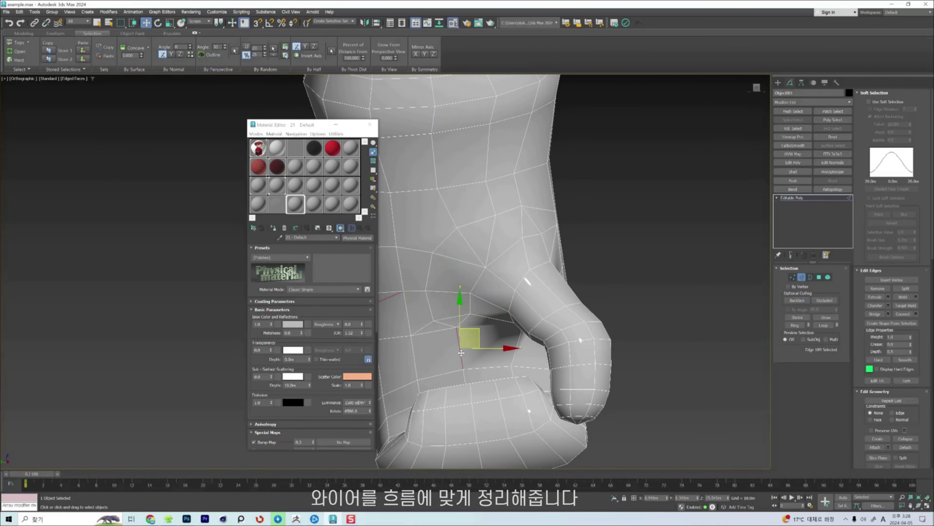
# Select the edge loop across the folded fingertips and scale it wider along the Y axis.
pyautogui.moveTo(461, 353); pyautogui.dragTo(508, 316, button='middle')
pyautogui.keyDown('alt'); pyautogui.moveTo(509, 316); pyautogui.dragTo(509, 334, button='middle'); pyautogui.keyUp('alt')
pyautogui.doubleClick(511, 331)
pyautogui.keyDown('alt'); pyautogui.moveTo(552, 376); pyautogui.dragTo(567, 358, button='middle'); pyautogui.keyUp('alt')
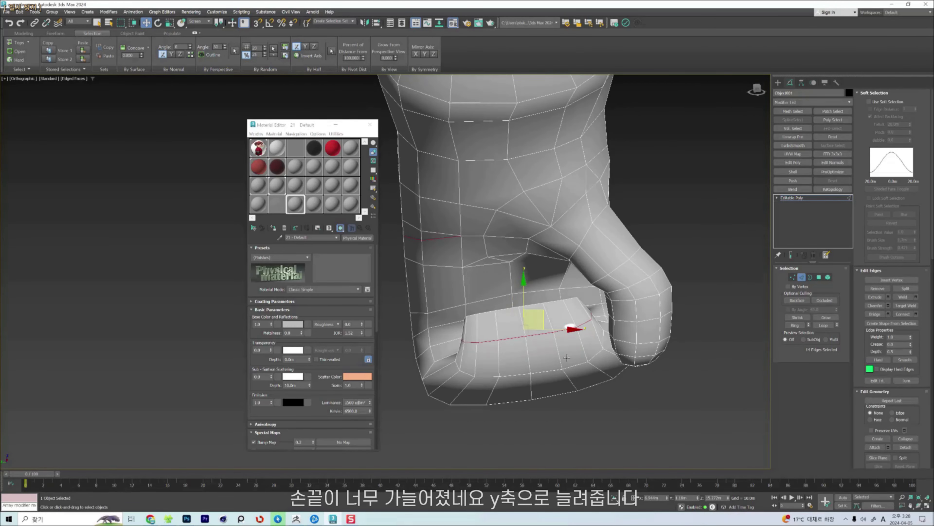
pyautogui.press('r')
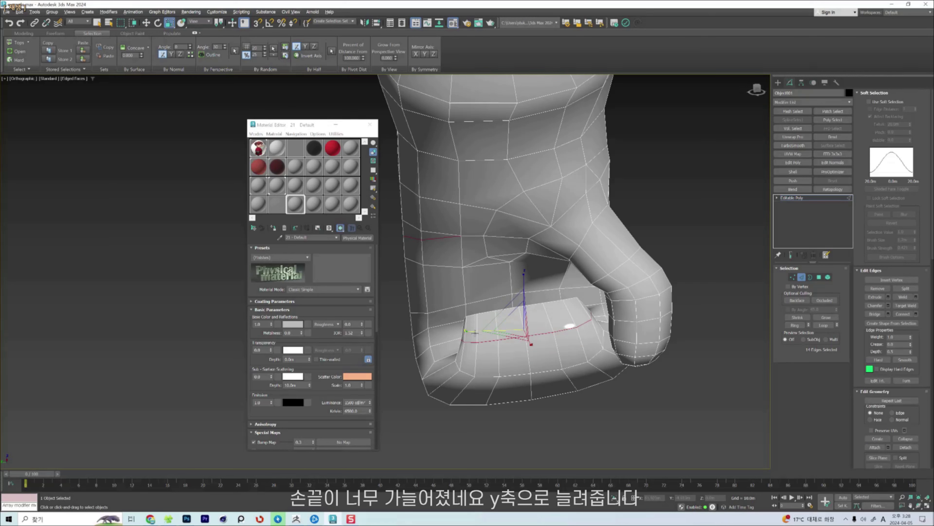
pyautogui.moveTo(479, 330)
pyautogui.mouseDown()
pyautogui.moveTo(467, 330)
pyautogui.moveTo(465, 354)
pyautogui.moveTo(466, 331)
pyautogui.mouseUp()
# Select the innermost fingertip edge loop and widen it along the Y axis.
pyautogui.doubleClick(503, 377)
pyautogui.doubleClick(482, 342)
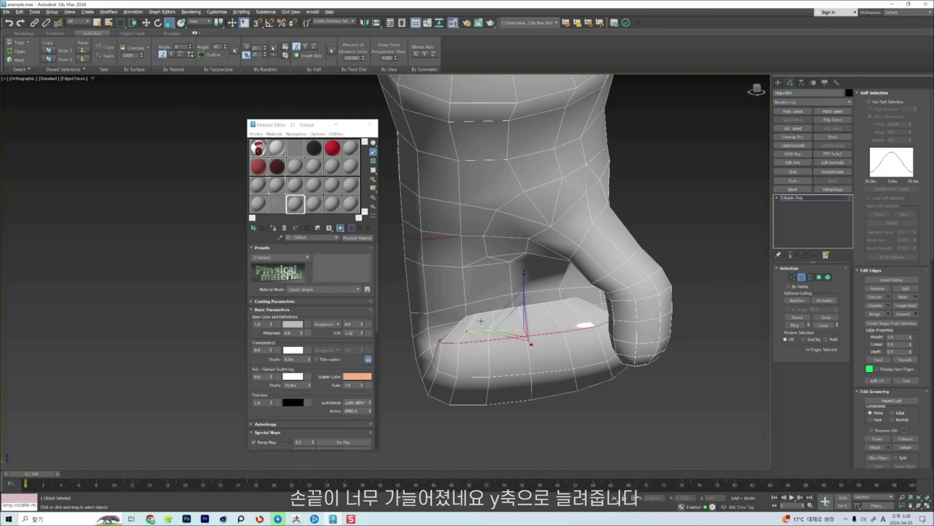
pyautogui.doubleClick(521, 306)
pyautogui.doubleClick(470, 313)
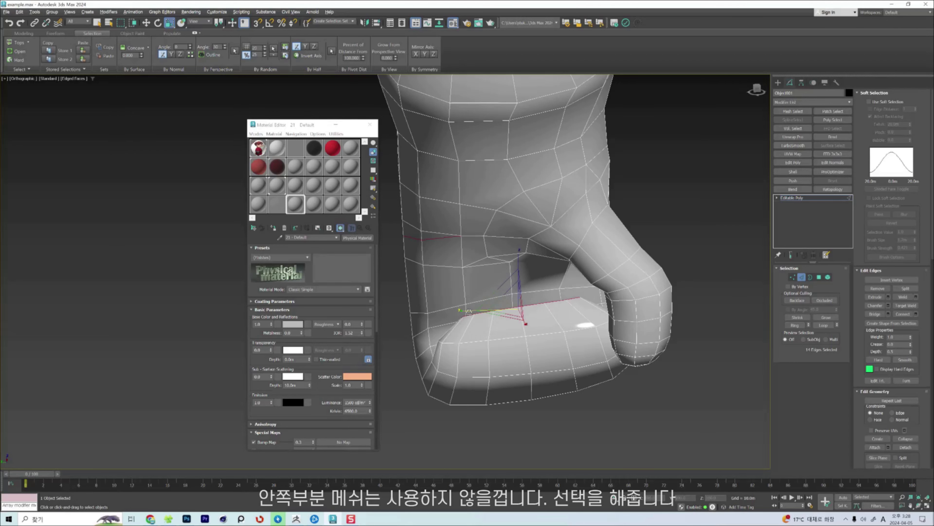
pyautogui.moveTo(469, 311); pyautogui.dragTo(463, 311)
# Select the polygons on the inner side of the folded fingers and grow the selection across the hidden inner mesh.
pyautogui.press('w')
pyautogui.scroll(-3, 515, 317)
pyautogui.keyDown('alt'); pyautogui.moveTo(489, 313); pyautogui.dragTo(525, 331, button='middle'); pyautogui.keyUp('alt')
pyautogui.scroll(4, 535, 288)
pyautogui.scroll(3, 567, 308)
pyautogui.press('4')
pyautogui.click(515, 315)
pyautogui.scroll(2, 515, 316)
pyautogui.keyDown('ctrl'); pyautogui.click(510, 334); pyautogui.keyUp('ctrl')
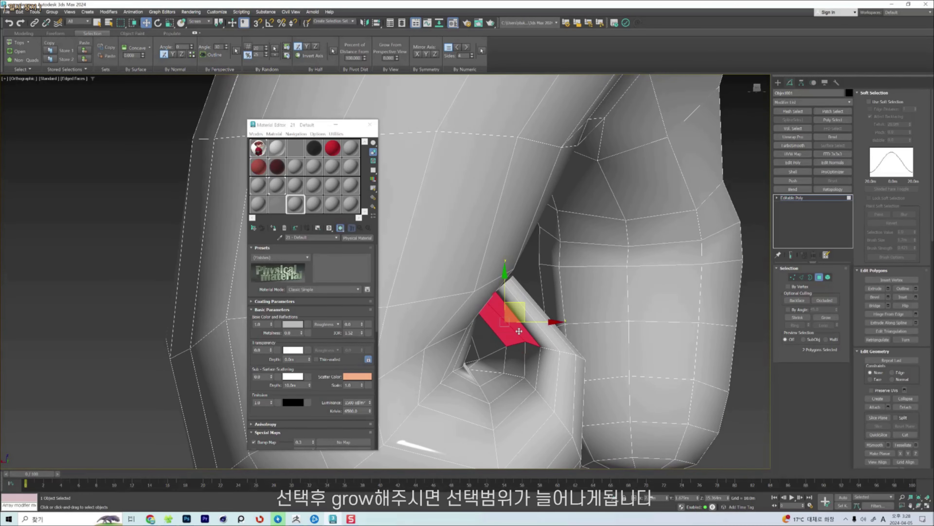
pyautogui.keyDown('ctrl'); pyautogui.click(484, 336); pyautogui.keyUp('ctrl')
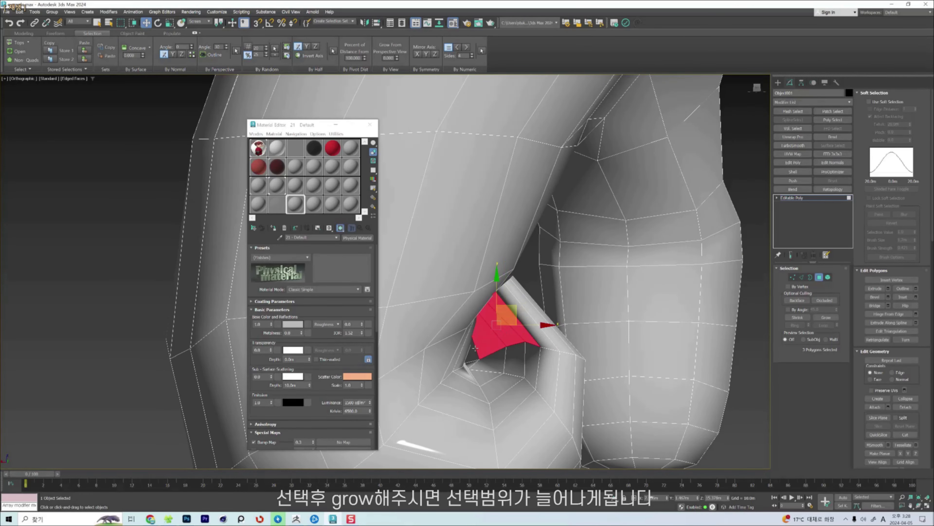
pyautogui.keyDown('ctrl'); pyautogui.click(473, 348); pyautogui.keyUp('ctrl')
pyautogui.keyDown('alt'); pyautogui.moveTo(473, 348); pyautogui.dragTo(525, 331, button='middle'); pyautogui.keyUp('alt')
pyautogui.click(826, 318)
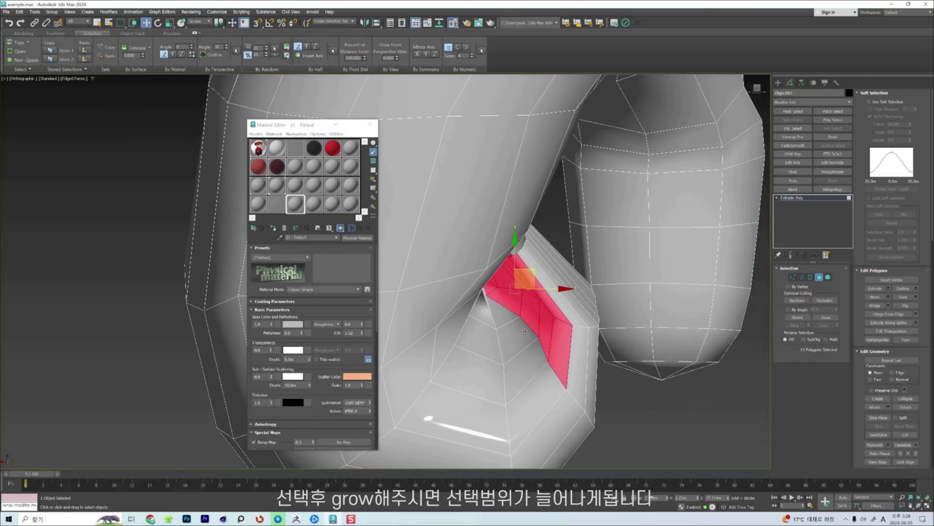
pyautogui.click(827, 318)
# Deselect the outer side polygons of the folded fingers and delete the remaining inner polygons.
pyautogui.keyDown('alt'); pyautogui.moveTo(618, 332); pyautogui.dragTo(536, 321, button='middle'); pyautogui.keyUp('alt')
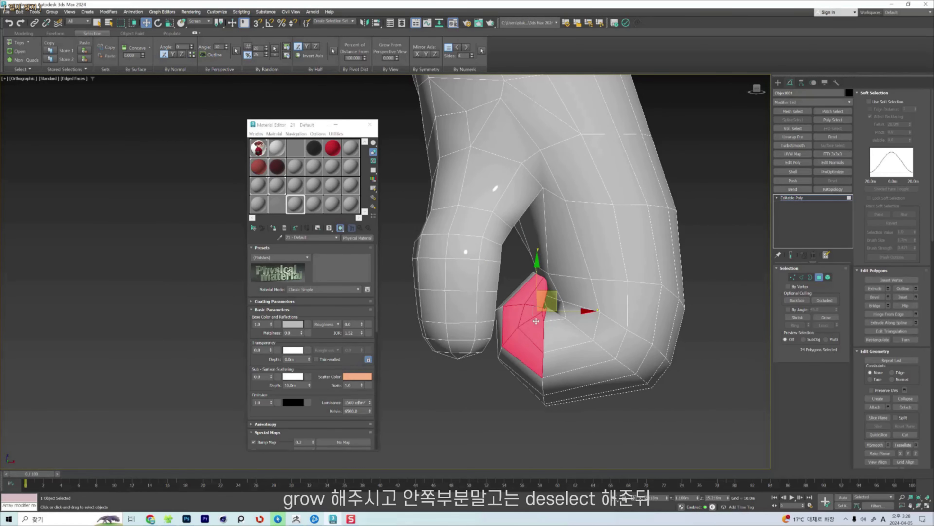
pyautogui.keyDown('alt'); pyautogui.click(534, 302); pyautogui.keyUp('alt')
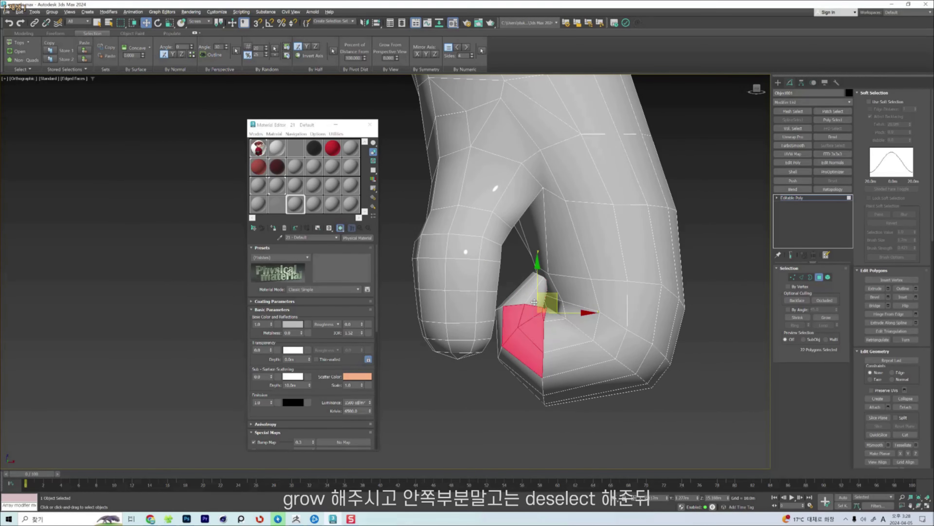
pyautogui.keyDown('alt'); pyautogui.click(528, 328); pyautogui.keyUp('alt')
pyautogui.keyDown('alt'); pyautogui.click(524, 350); pyautogui.keyUp('alt')
pyautogui.keyDown('alt'); pyautogui.click(511, 324); pyautogui.keyUp('alt')
pyautogui.keyDown('alt'); pyautogui.moveTo(570, 342); pyautogui.dragTo(529, 300, button='middle'); pyautogui.keyUp('alt')
pyautogui.scroll(2, 534, 322)
pyautogui.click(533, 322)
pyautogui.click(534, 322)
pyautogui.press('Delete')
pyautogui.press('1')
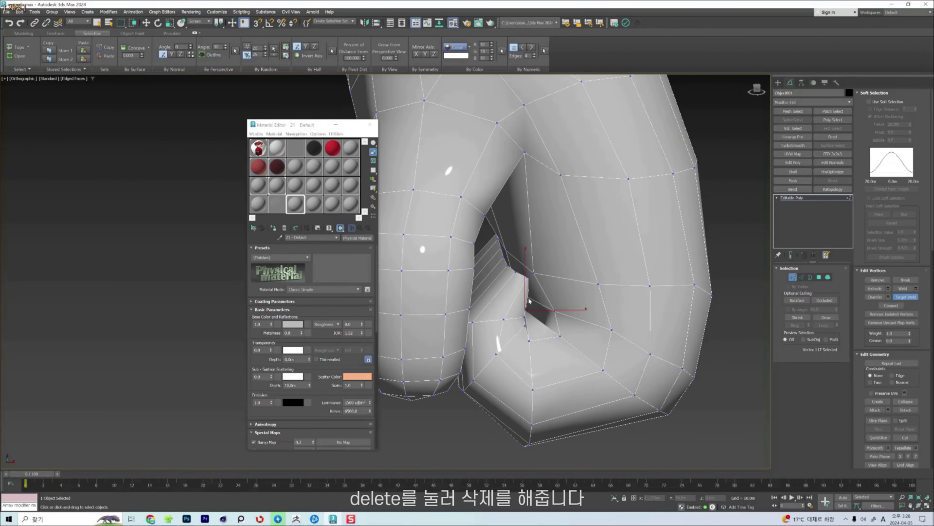
# Reposition the vertices in the gap between the thumb and palm to clean up the area enclosed by the fist.
pyautogui.press('w')
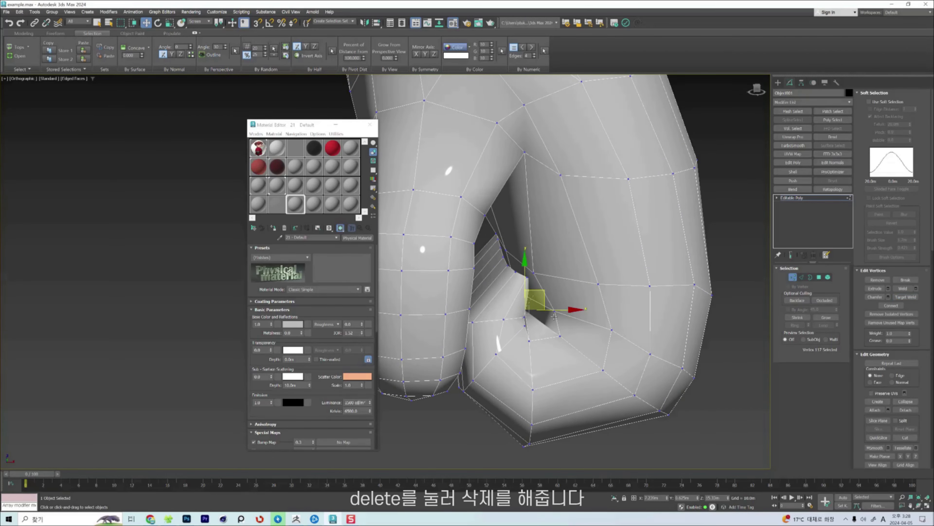
pyautogui.moveTo(534, 272); pyautogui.dragTo(554, 270)
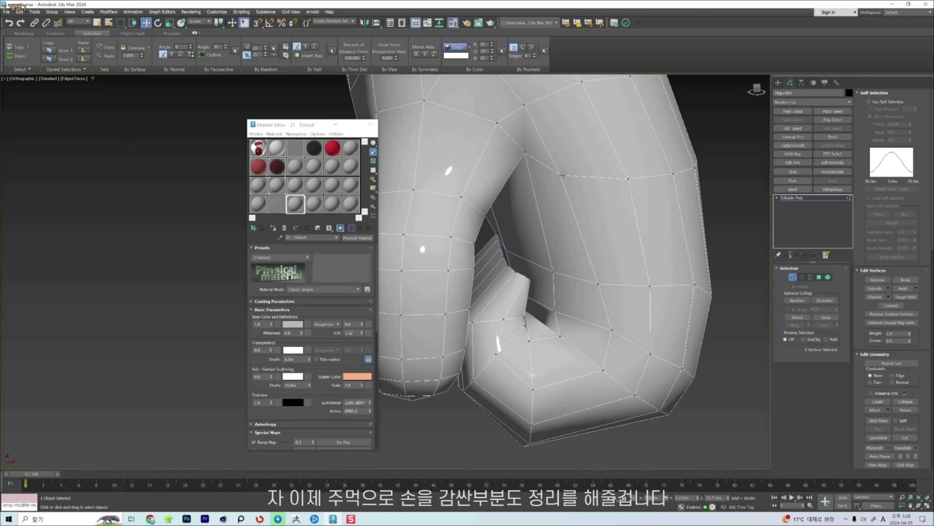
pyautogui.moveTo(525, 152); pyautogui.dragTo(569, 147)
pyautogui.press('2')
pyautogui.click(552, 151)
pyautogui.scroll(-4, 576, 220)
pyautogui.scroll(6, 563, 243)
pyautogui.press('1')
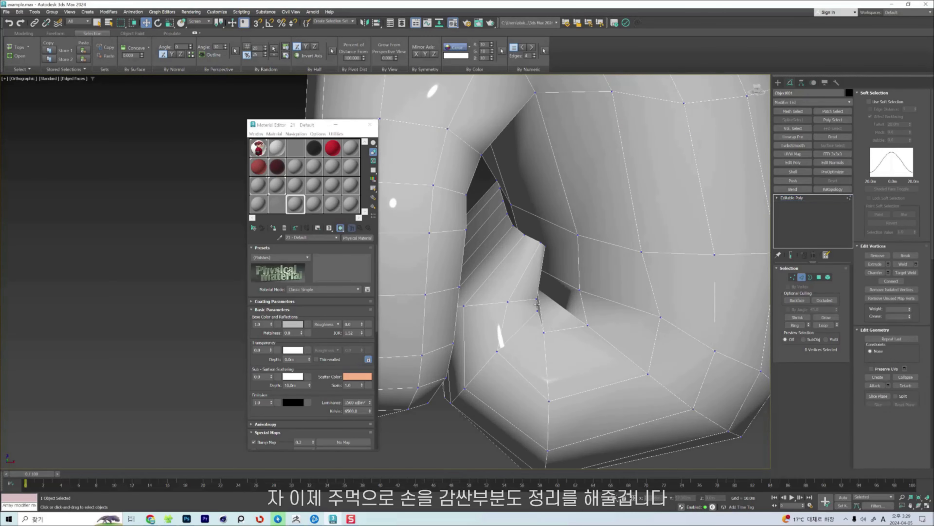
# Target-weld the unneeded vertices where the side of the folded fingers meets the palm.
pyautogui.click(537, 301)
pyautogui.keyDown('alt'); pyautogui.moveTo(537, 299); pyautogui.dragTo(550, 289, button='middle'); pyautogui.keyUp('alt')
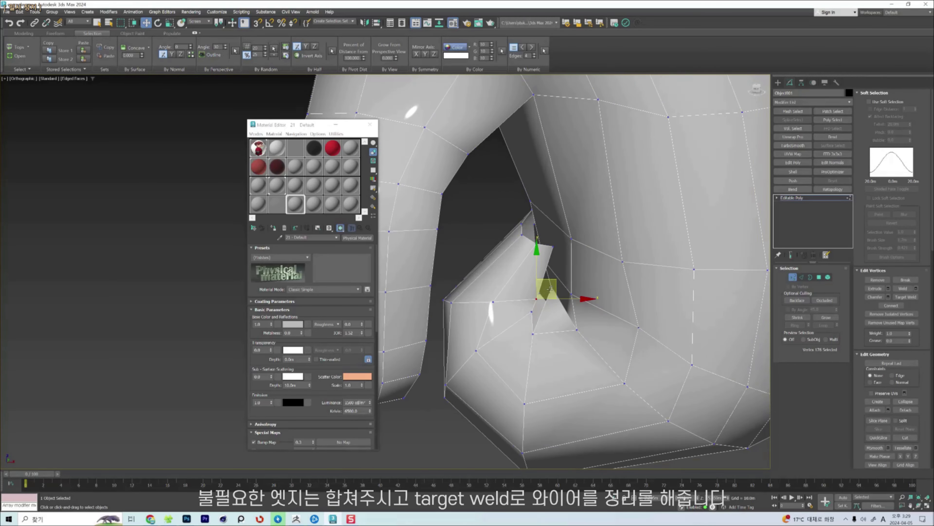
pyautogui.hotkey('ctrl', 'shift', 'w')
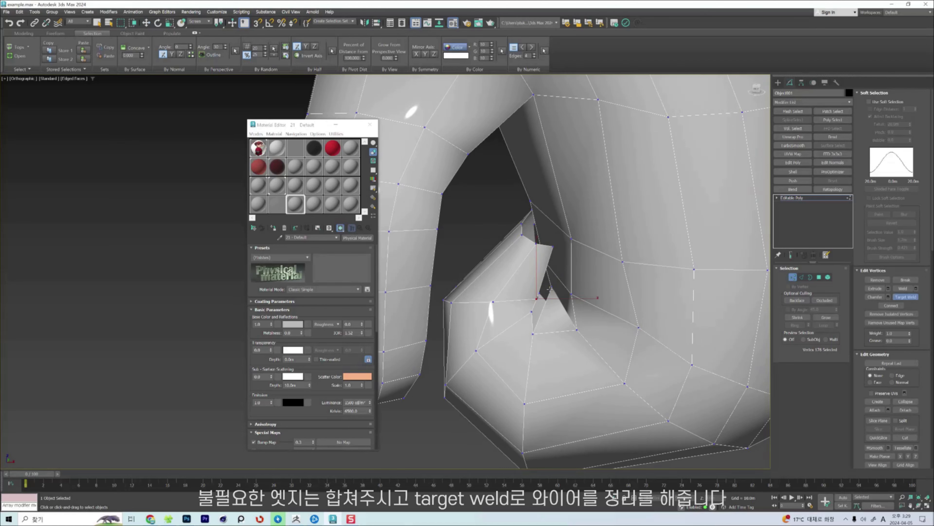
pyautogui.rightClick(550, 276)
pyautogui.keyDown('alt'); pyautogui.moveTo(550, 276); pyautogui.dragTo(560, 297, button='middle'); pyautogui.keyUp('alt')
pyautogui.hotkey('ctrl', 'shift', 'w')
pyautogui.rightClick(551, 285)
pyautogui.press('2')
pyautogui.press('1')
pyautogui.hotkey('ctrl', 'shift', 'w')
pyautogui.rightClick(590, 256)
pyautogui.press('2')
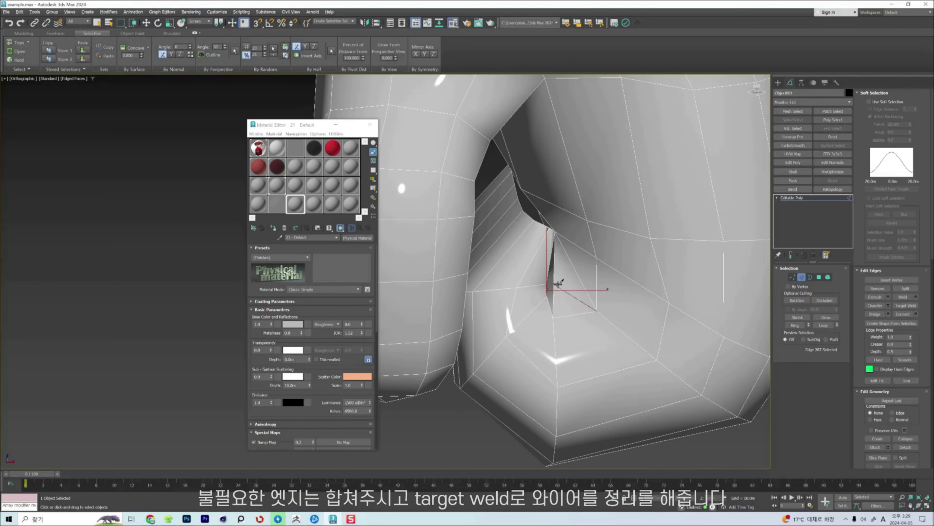
pyautogui.press('1')
pyautogui.click(551, 314)
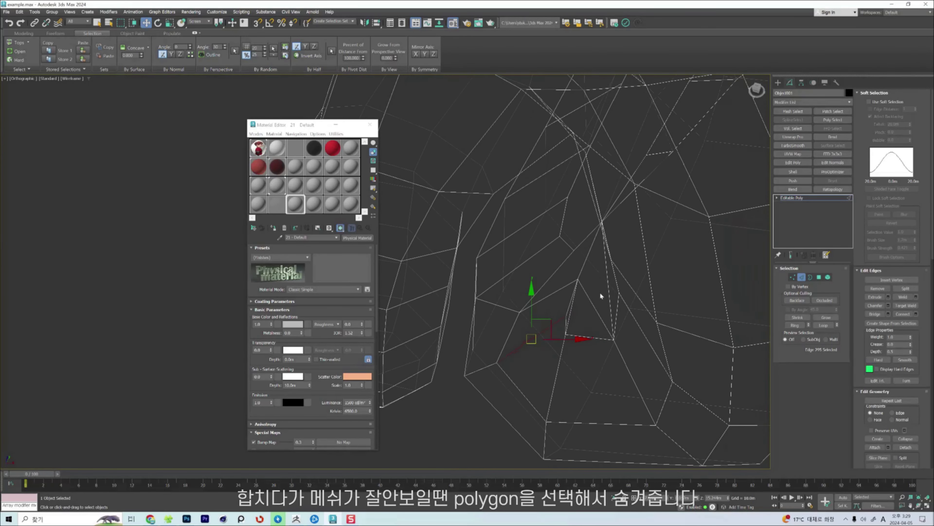
# Hide the polygons that block the view of the gap between the thumb, palm and folded fingers.
pyautogui.press('F3')
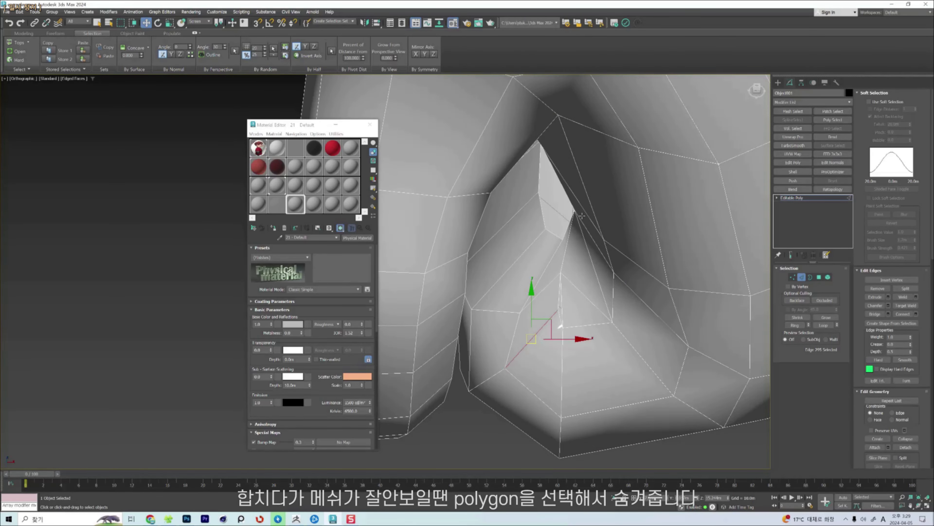
pyautogui.press('4')
pyautogui.click(584, 213)
pyautogui.keyDown('alt'); pyautogui.moveTo(584, 212); pyautogui.dragTo(559, 254, button='middle'); pyautogui.keyUp('alt')
pyautogui.click(245, 23)
pyautogui.hotkey('alt', 'h')
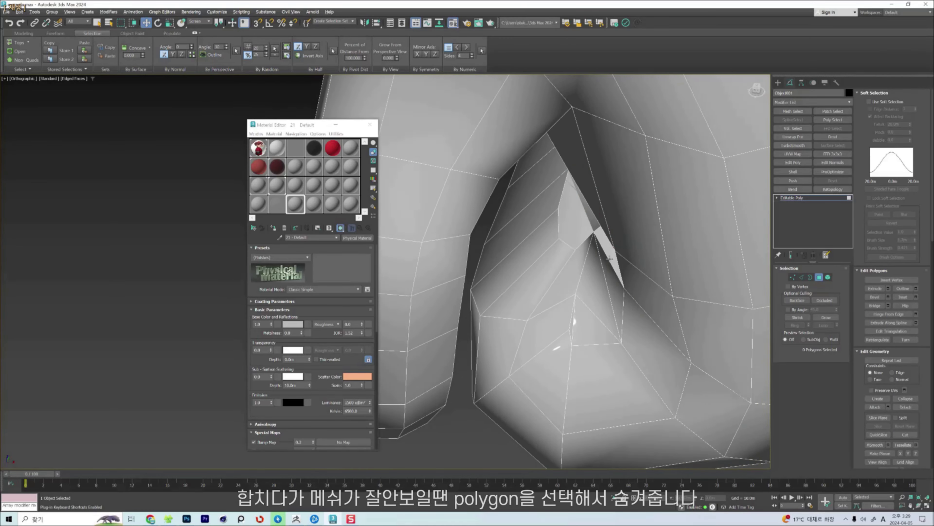
pyautogui.keyDown('alt'); pyautogui.moveTo(573, 321); pyautogui.dragTo(589, 313, button='middle'); pyautogui.keyUp('alt')
pyautogui.click(594, 308)
pyautogui.hotkey('alt', 'h')
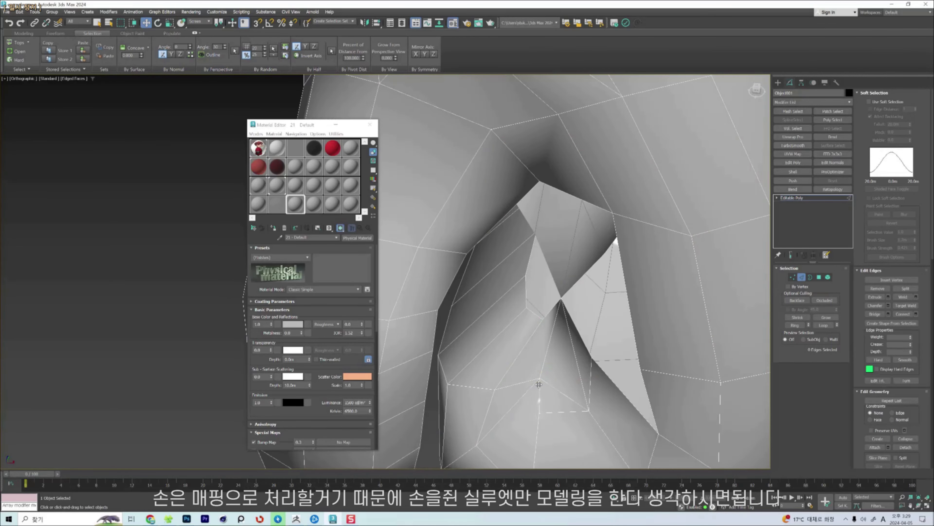
# Select edges along the inner rim of the folded fingers and collapse them.
pyautogui.keyDown('alt'); pyautogui.moveTo(538, 384); pyautogui.dragTo(549, 378, button='middle'); pyautogui.keyUp('alt')
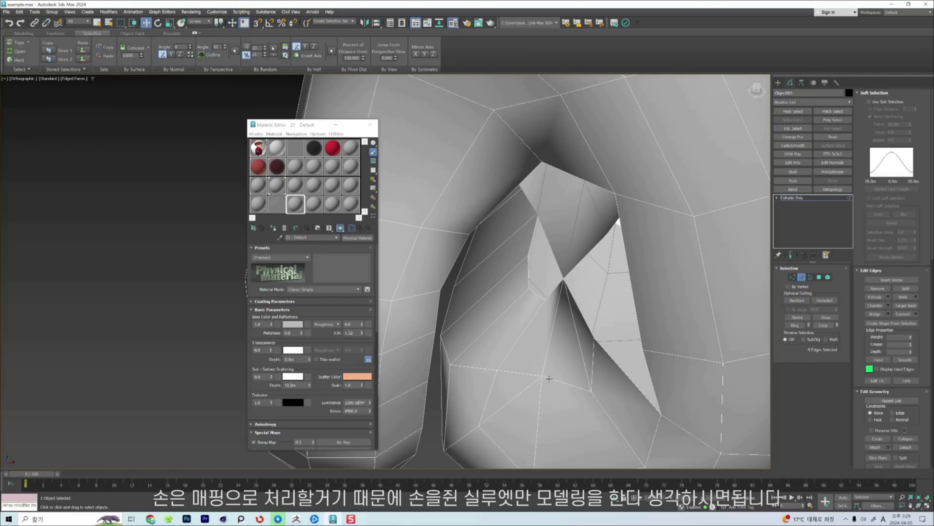
pyautogui.press('5')
pyautogui.scroll(-5, 549, 378)
pyautogui.click(619, 352)
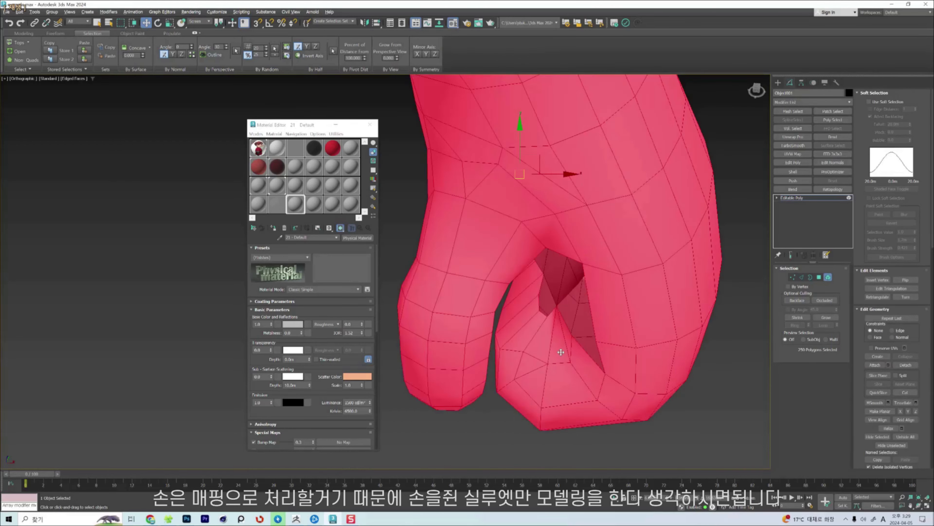
pyautogui.press('2')
pyautogui.scroll(5, 566, 294)
pyautogui.click(568, 258)
pyautogui.scroll(-5, 547, 307)
pyautogui.keyDown('alt'); pyautogui.moveTo(568, 258); pyautogui.dragTo(523, 295, button='middle'); pyautogui.keyUp('alt')
pyautogui.scroll(5, 522, 295)
pyautogui.click(515, 286)
pyautogui.hotkey('ctrl', 'alt', 'c')
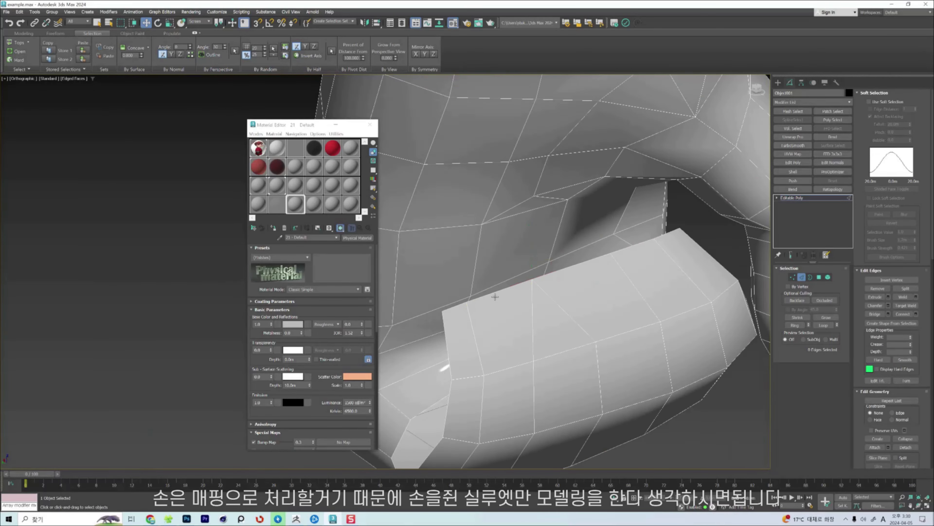
pyautogui.hotkey('ctrl', 'alt', 'c')
# Clean up the edges in the narrow gap between the inner finger rim and the palm.
pyautogui.scroll(-3, 640, 282)
pyautogui.click(641, 281)
pyautogui.keyDown('alt'); pyautogui.moveTo(631, 248); pyautogui.dragTo(655, 272, button='middle'); pyautogui.keyUp('alt')
pyautogui.scroll(4, 630, 274)
pyautogui.press('F3')
pyautogui.press('F3')
pyautogui.scroll(-4, 640, 284)
pyautogui.scroll(4, 625, 274)
pyautogui.click(607, 271)
pyautogui.click(630, 283)
# Select the short edge at the thumb-side end of the finger rim and start the Cut tool there.
pyautogui.press('1')
pyautogui.press('2')
pyautogui.click(645, 289)
pyautogui.scroll(3, 655, 272)
pyautogui.press('F3')
pyautogui.press('F3')
pyautogui.hotkey('alt', 'c')
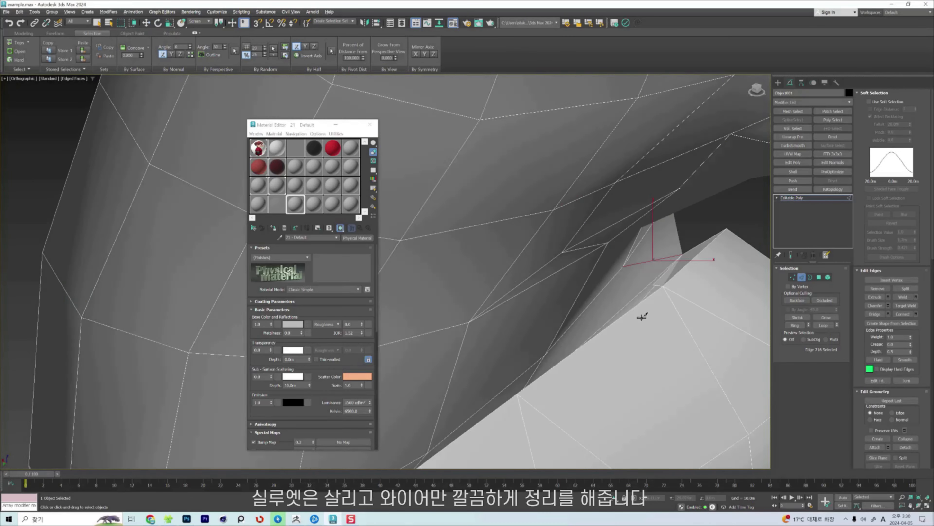
pyautogui.scroll(2, 659, 294)
pyautogui.press('1')
pyautogui.press('2')
# Select the leftover edges behind the folded fingers, checking them in wireframe, to simplify the inner mesh.
pyautogui.click(574, 362)
pyautogui.scroll(-4, 641, 316)
pyautogui.click(644, 288)
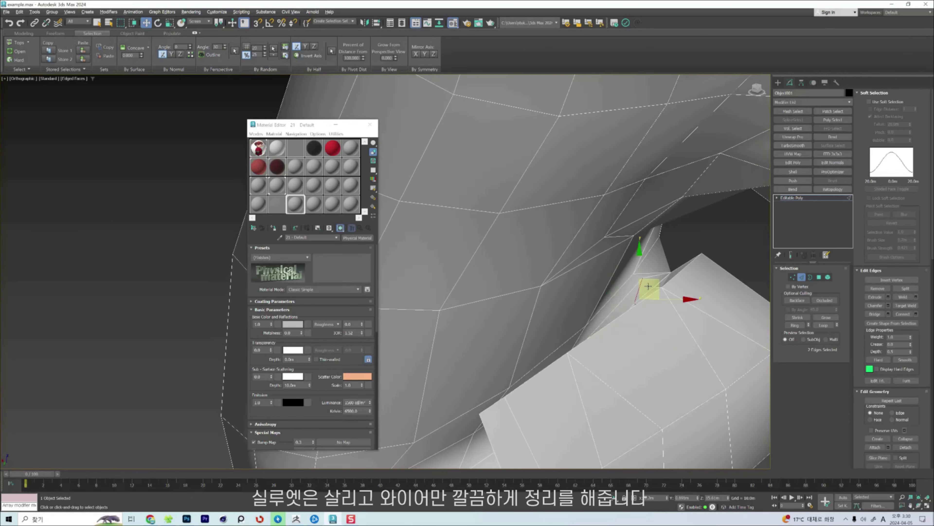
pyautogui.keyDown('alt'); pyautogui.moveTo(648, 286); pyautogui.dragTo(659, 316, button='middle'); pyautogui.keyUp('alt')
pyautogui.click(640, 281)
pyautogui.press('F3')
pyautogui.keyDown('alt'); pyautogui.moveTo(623, 267); pyautogui.dragTo(603, 265, button='middle'); pyautogui.keyUp('alt')
pyautogui.click(557, 330)
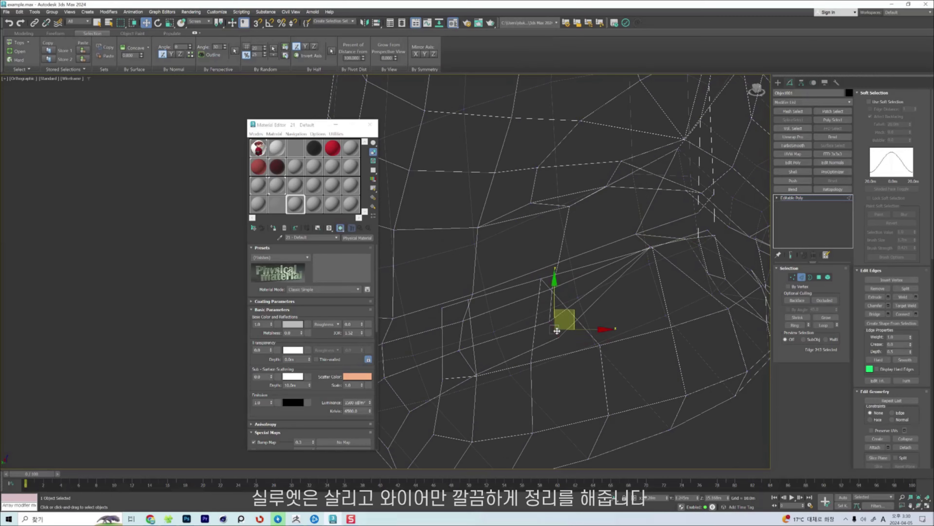
# Pick out the stray edge and vertex behind the folded fingers, switching the display from wireframe back to shaded.
pyautogui.click(551, 305)
pyautogui.press('1')
pyautogui.press('F3')
pyautogui.click(540, 279)
pyautogui.keyDown('alt'); pyautogui.moveTo(541, 280); pyautogui.dragTo(588, 265, button='middle'); pyautogui.keyUp('alt')
pyautogui.scroll(3, 589, 265)
pyautogui.press('2')
pyautogui.scroll(-5, 618, 310)
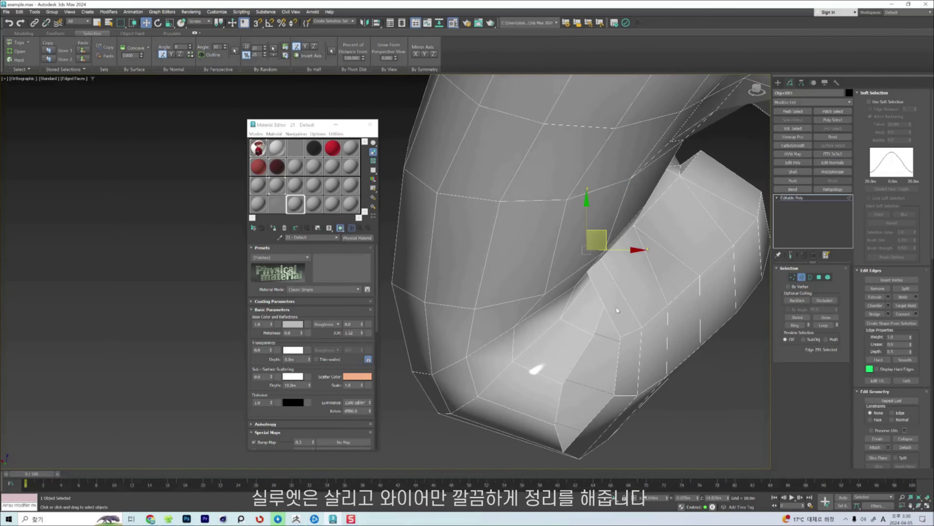
# Select the edge loop running along the side of the curled fingers.
pyautogui.scroll(-5, 619, 311)
pyautogui.keyDown('alt'); pyautogui.moveTo(618, 311); pyautogui.dragTo(644, 279, button='middle'); pyautogui.keyUp('alt')
pyautogui.doubleClick(632, 311)
pyautogui.scroll(2, 625, 313)
pyautogui.scroll(-2, 622, 317)
pyautogui.scroll(4, 616, 326)
pyautogui.scroll(4, 616, 329)
# Target-weld the stray vertices along the inner rim of the curled fingers.
pyautogui.press('1')
pyautogui.hotkey('ctrl', 'shift', 'w')
pyautogui.press('w')
pyautogui.click(606, 282)
pyautogui.click(649, 288)
pyautogui.scroll(-4, 648, 301)
pyautogui.click(648, 313)
pyautogui.keyDown('alt'); pyautogui.moveTo(648, 313); pyautogui.dragTo(613, 340, button='middle'); pyautogui.keyUp('alt')
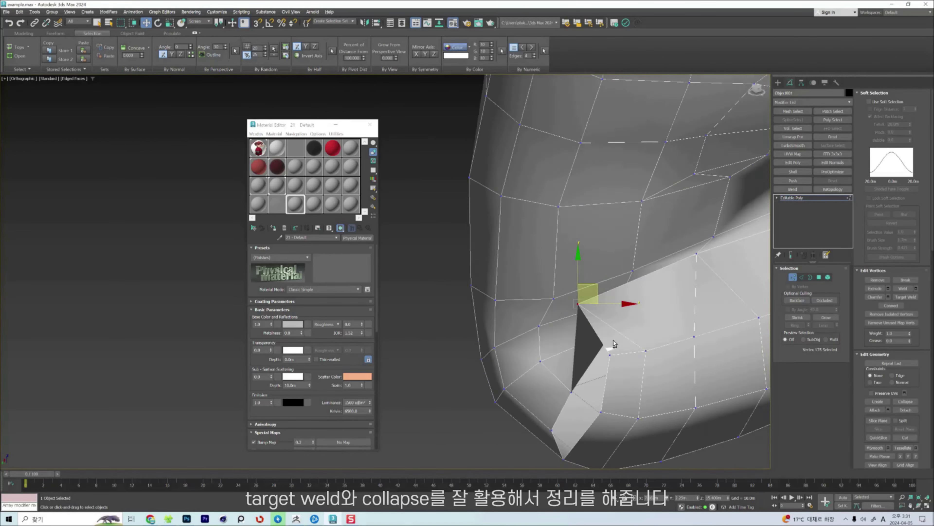
# Tidy the vertices around the dark fold at the end of the curled fingers and select the edge crossing the fingertip side.
pyautogui.scroll(-3, 613, 340)
pyautogui.rightClick(569, 367)
pyautogui.click(588, 390)
pyautogui.keyDown('alt'); pyautogui.moveTo(588, 390); pyautogui.dragTo(625, 353, button='middle'); pyautogui.keyUp('alt')
pyautogui.click(625, 354)
pyautogui.press('2')
pyautogui.click(571, 409)
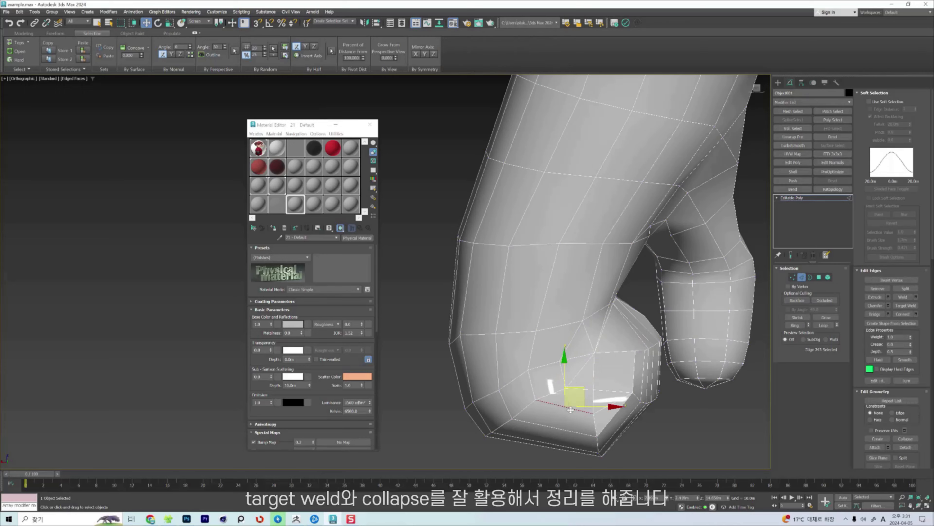
# Clean up the edges and vertices on the thumb side of the hand, between the thumb base and the index finger.
pyautogui.keyDown('alt'); pyautogui.moveTo(573, 403); pyautogui.dragTo(478, 206, button='middle'); pyautogui.keyUp('alt')
pyautogui.click(476, 187)
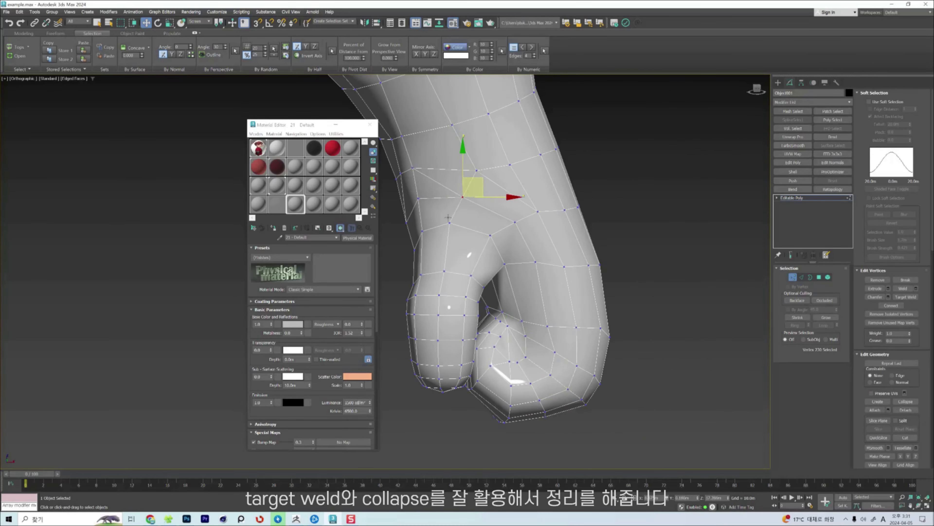
pyautogui.click(534, 215)
pyautogui.press('1')
pyautogui.hotkey('ctrl', 'a')
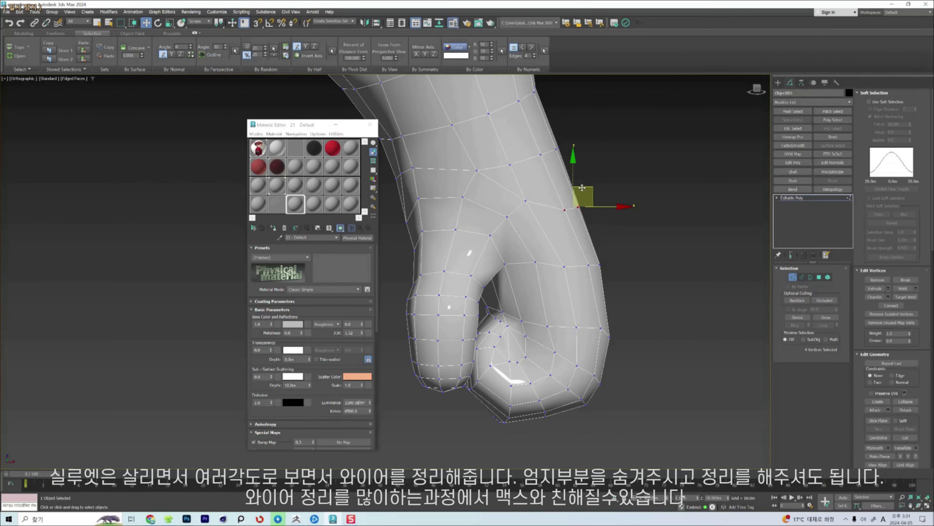
pyautogui.keyDown('alt'); pyautogui.moveTo(582, 188); pyautogui.dragTo(545, 223, button='middle'); pyautogui.keyUp('alt')
pyautogui.click(545, 222)
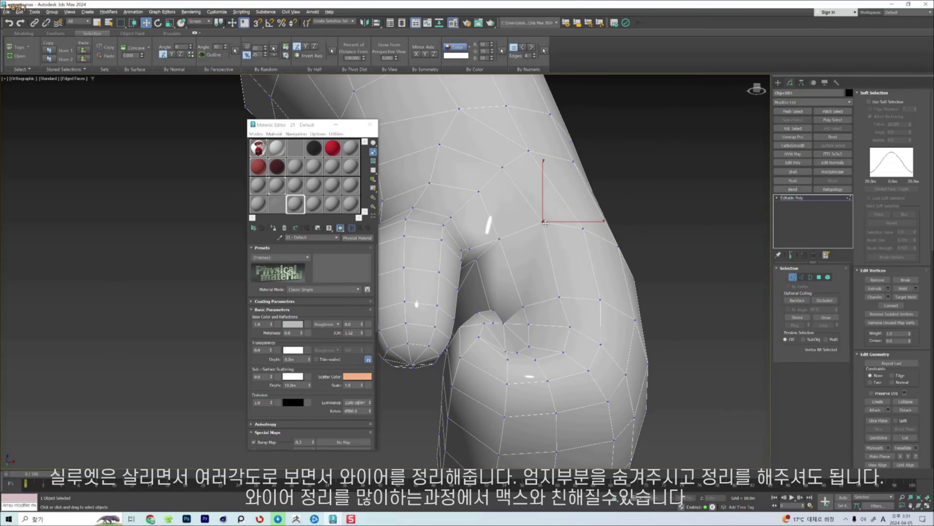
# Simplify the edges and vertices around the base of the thumb.
pyautogui.press('2')
pyautogui.keyDown('alt'); pyautogui.moveTo(488, 289); pyautogui.dragTo(442, 201, button='middle'); pyautogui.keyUp('alt')
pyautogui.click(479, 182)
pyautogui.press('1')
pyautogui.press('2')
pyautogui.click(506, 222)
pyautogui.press('1')
pyautogui.keyDown('alt'); pyautogui.moveTo(467, 237); pyautogui.dragTo(475, 242, button='middle'); pyautogui.keyUp('alt')
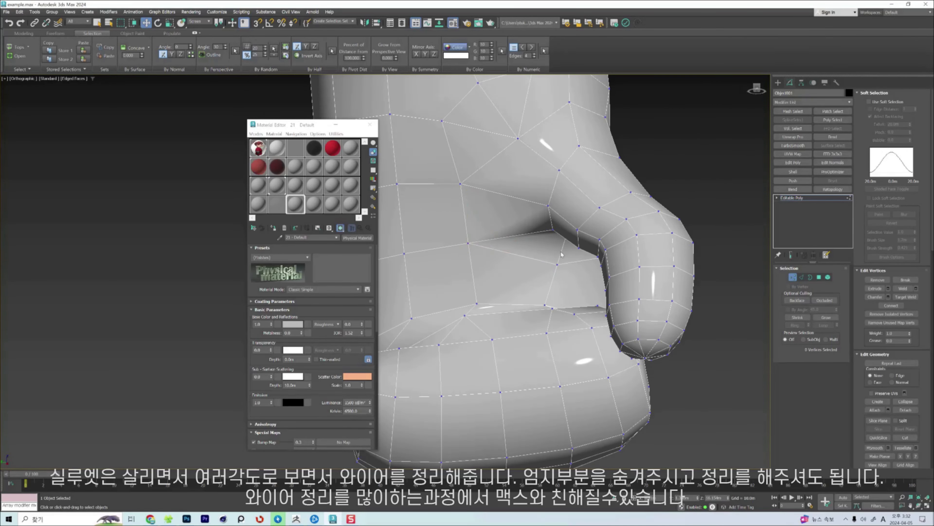
# Even out the palm wireframe beside the thumb base by rearranging the vertices down to the thumb crease.
pyautogui.keyDown('alt'); pyautogui.moveTo(562, 254); pyautogui.dragTo(507, 250, button='middle'); pyautogui.keyUp('alt')
pyautogui.press('2')
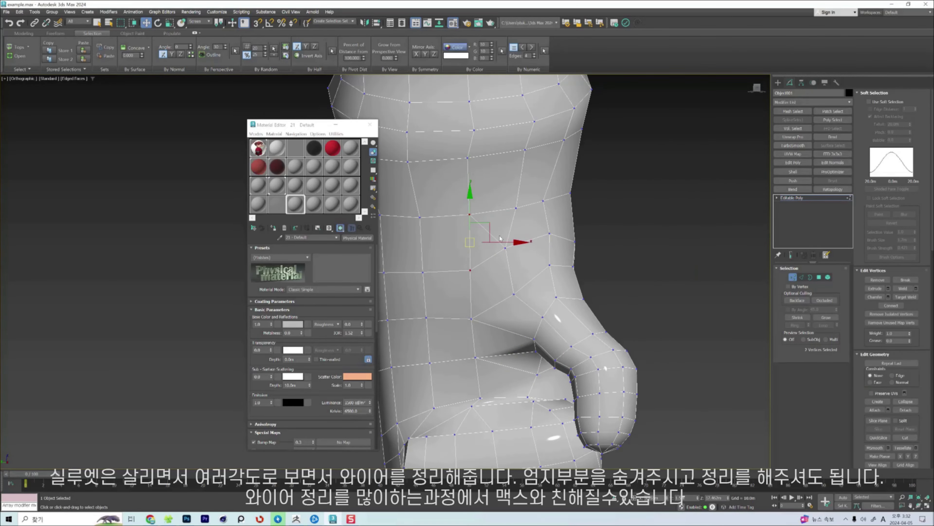
pyautogui.press('1')
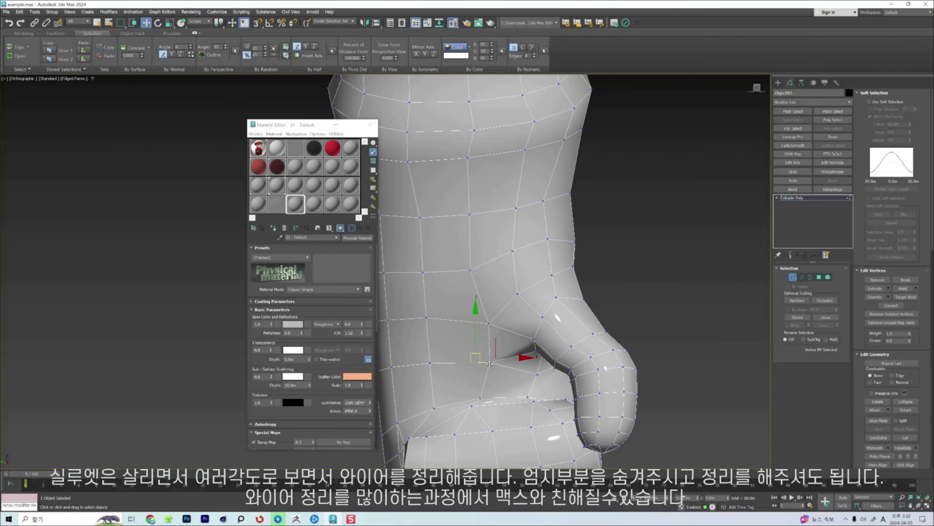
pyautogui.keyDown('alt'); pyautogui.moveTo(489, 363); pyautogui.dragTo(533, 307, button='middle'); pyautogui.keyUp('alt')
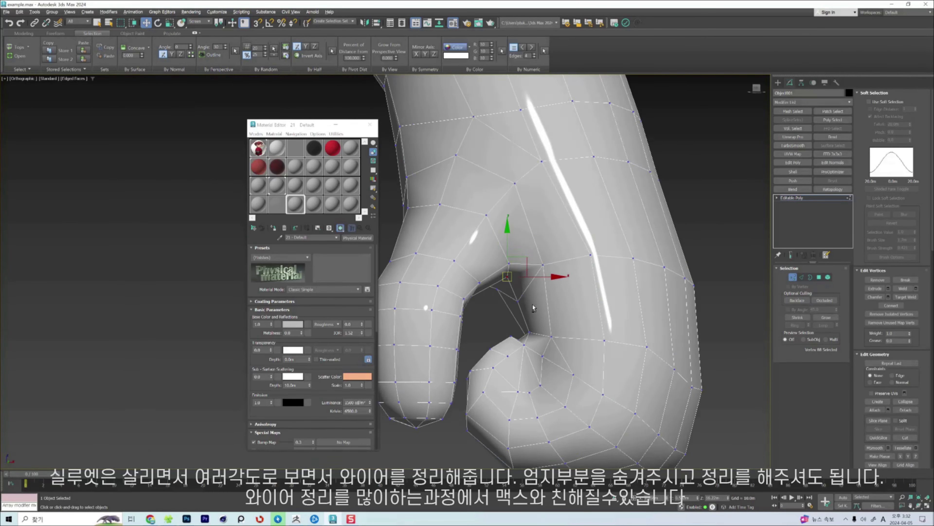
# Move the vertex inside the gap between thumb and index finger down toward the curled finger.
pyautogui.scroll(3, 534, 308)
pyautogui.click(523, 307)
pyautogui.moveTo(523, 306); pyautogui.dragTo(536, 344)
pyautogui.keyDown('alt'); pyautogui.moveTo(536, 344); pyautogui.dragTo(552, 300, button='middle'); pyautogui.keyUp('alt')
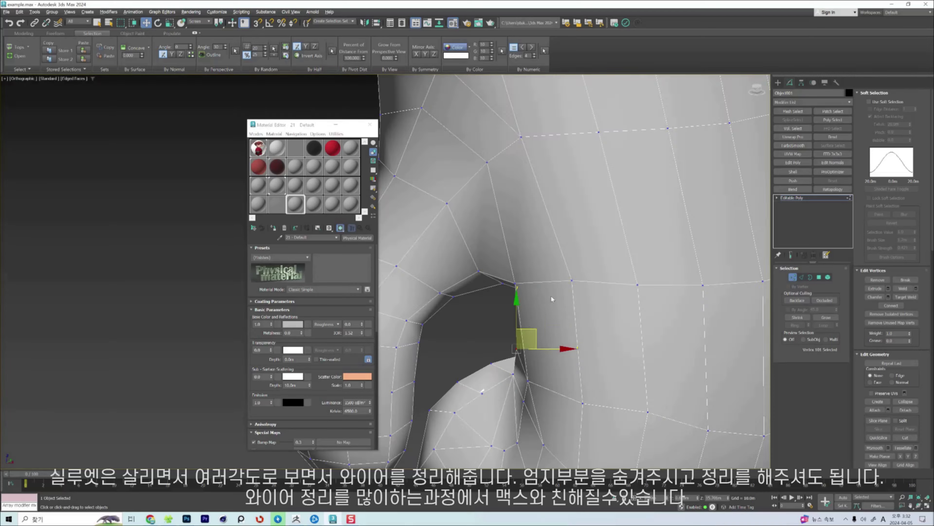
pyautogui.click(503, 283)
pyautogui.keyDown('alt'); pyautogui.moveTo(503, 283); pyautogui.dragTo(508, 330, button='middle'); pyautogui.keyUp('alt')
# Clean up the crowded edges and the vertex pair inside the gap between the thumb and the curled finger.
pyautogui.scroll(-4, 492, 287)
pyautogui.press('2')
pyautogui.click(522, 317)
pyautogui.click(530, 357)
pyautogui.click(534, 326)
pyautogui.press('1')
pyautogui.click(519, 364)
pyautogui.keyDown('ctrl'); pyautogui.click(511, 331); pyautogui.keyUp('ctrl')
pyautogui.press('2')
# Select the edge just above the web between the thumb and index finger to simplify the flow there.
pyautogui.keyDown('alt'); pyautogui.moveTo(544, 366); pyautogui.dragTo(515, 357, button='middle'); pyautogui.keyUp('alt')
pyautogui.scroll(-2, 567, 368)
pyautogui.press('2')
pyautogui.click(552, 341)
pyautogui.click(551, 342)
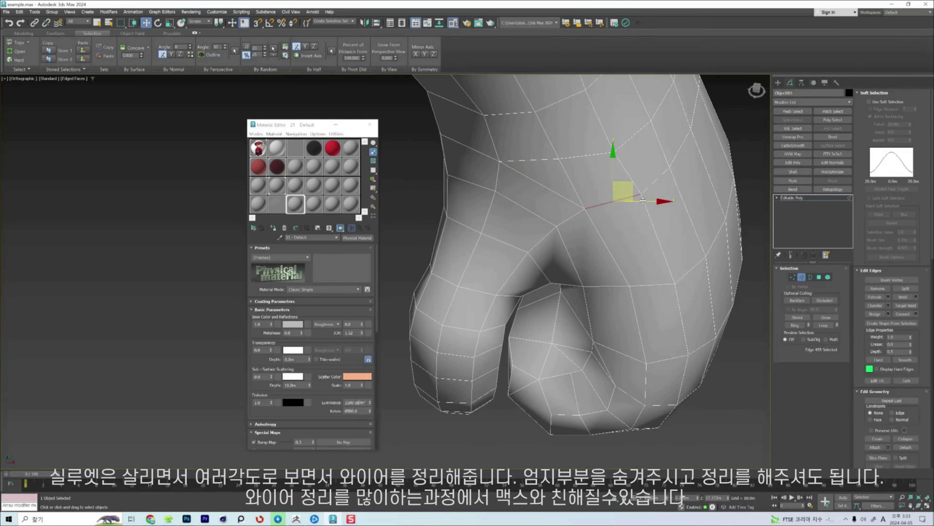
# Select the three excess edges on the side of the curled index finger.
pyautogui.keyDown('alt'); pyautogui.moveTo(642, 201); pyautogui.dragTo(633, 335, button='middle'); pyautogui.keyUp('alt')
pyautogui.click(629, 330)
pyautogui.keyDown('ctrl'); pyautogui.click(604, 363); pyautogui.keyUp('ctrl')
pyautogui.keyDown('ctrl'); pyautogui.click(644, 385); pyautogui.keyUp('ctrl')
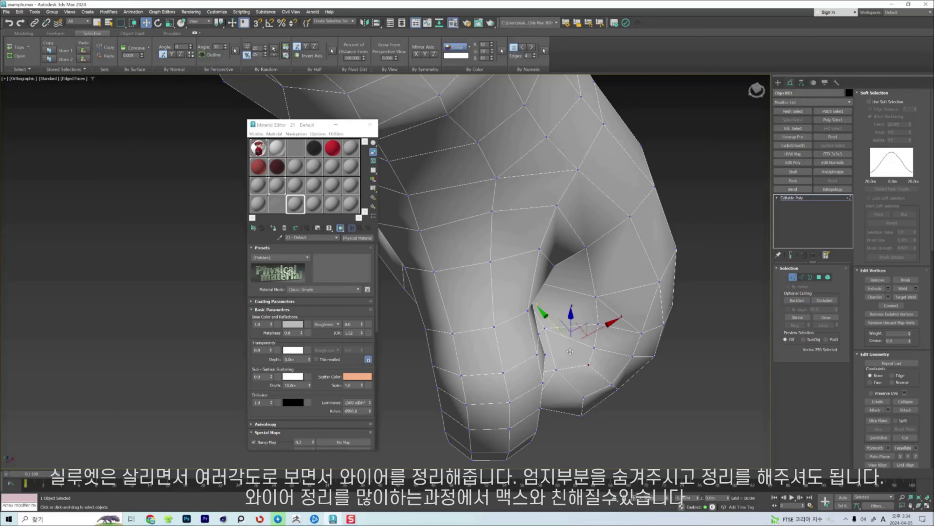
# Collapse the surplus edge at the lower side of the curled index finger.
pyautogui.press('2')
pyautogui.keyDown('alt'); pyautogui.moveTo(569, 343); pyautogui.dragTo(677, 344, button='middle'); pyautogui.keyUp('alt')
pyautogui.click(564, 404)
pyautogui.hotkey('ctrl', 'alt', 'c')
pyautogui.keyDown('alt'); pyautogui.moveTo(566, 399); pyautogui.dragTo(609, 231, button='middle'); pyautogui.keyUp('alt')
pyautogui.press('2')
pyautogui.press('1')
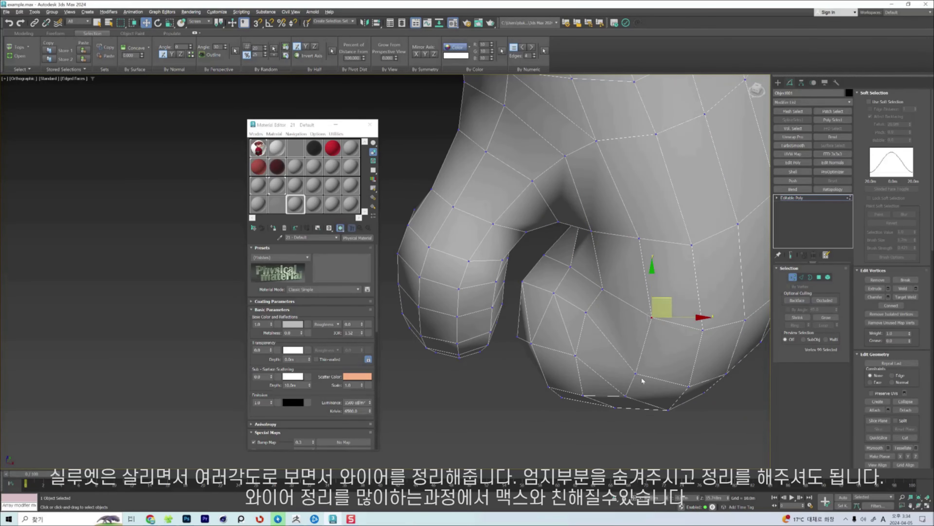
# Cut a connecting edge across the curled finger's side and shift the finger-rim vertex near the thumb slightly downward.
pyautogui.keyDown('alt'); pyautogui.moveTo(527, 352); pyautogui.dragTo(638, 340, button='middle'); pyautogui.keyUp('alt')
pyautogui.hotkey('alt', 'c')
pyautogui.keyDown('alt'); pyautogui.moveTo(551, 331); pyautogui.dragTo(596, 324, button='middle'); pyautogui.keyUp('alt')
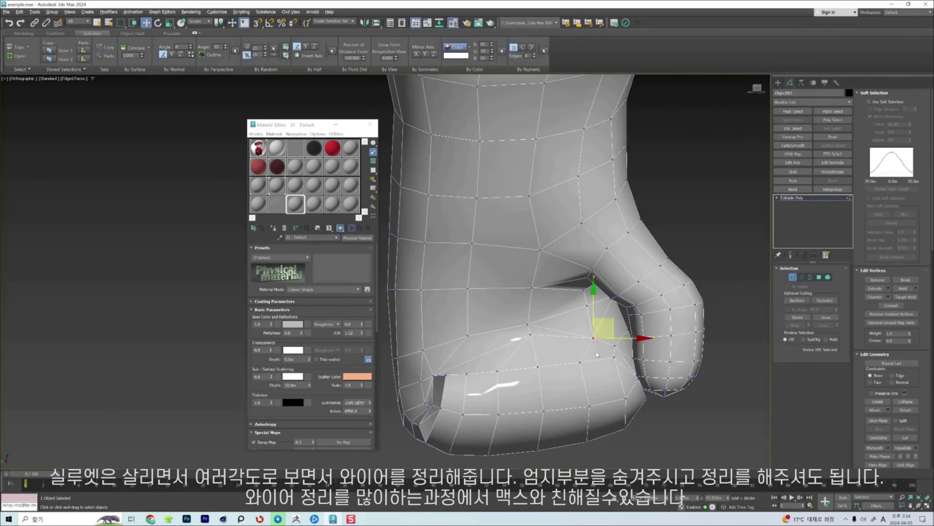
pyautogui.keyDown('alt'); pyautogui.moveTo(662, 339); pyautogui.dragTo(591, 354, button='middle'); pyautogui.keyUp('alt')
pyautogui.click(592, 352)
pyautogui.moveTo(601, 342); pyautogui.dragTo(597, 354)
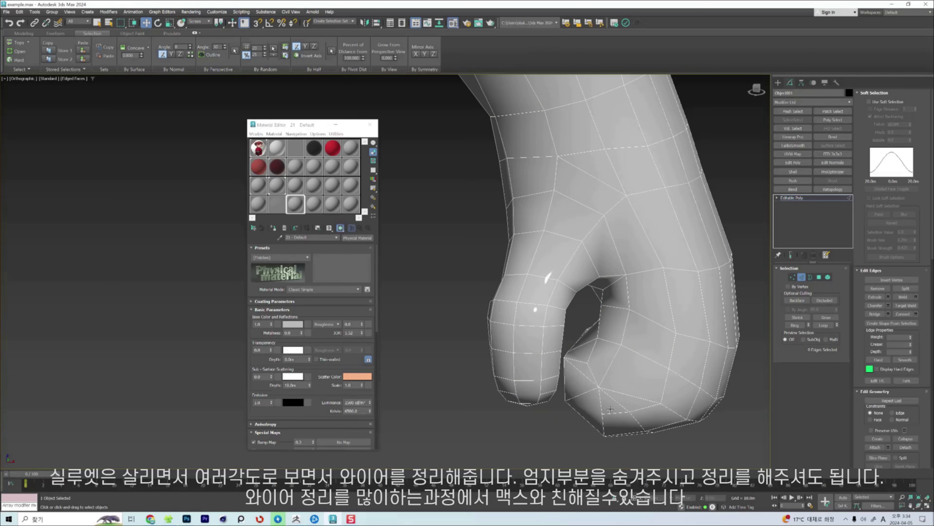
# Select the uneven edges on the lower side of the curled index finger to clean up their flow.
pyautogui.press('2')
pyautogui.keyDown('alt'); pyautogui.moveTo(589, 357); pyautogui.dragTo(625, 405, button='middle'); pyautogui.keyUp('alt')
pyautogui.click(660, 402)
pyautogui.click(626, 412)
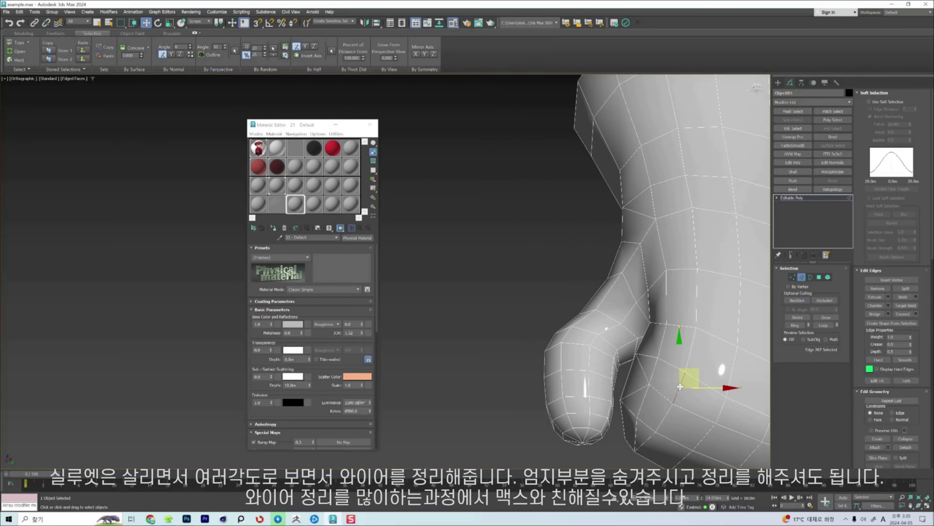
pyautogui.keyDown('alt'); pyautogui.moveTo(680, 387); pyautogui.dragTo(557, 334, button='middle'); pyautogui.keyUp('alt')
pyautogui.click(598, 336)
# Tidy the edges and vertices along the front of the folded fingers beside the thumb.
pyautogui.press('2')
pyautogui.keyDown('alt'); pyautogui.moveTo(563, 298); pyautogui.dragTo(480, 347, button='middle'); pyautogui.keyUp('alt')
pyautogui.hotkey('alt', '1')
pyautogui.press('w')
pyautogui.click(546, 313)
pyautogui.press('1')
pyautogui.press('2')
pyautogui.press('1')
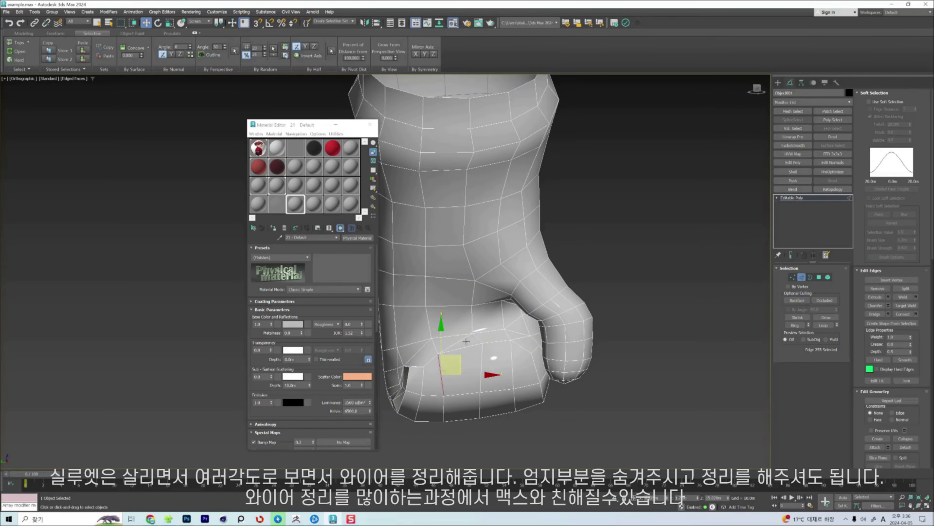
# Rework the edges and vertices on the side of the curled index finger around the thumb gap.
pyautogui.keyDown('alt'); pyautogui.moveTo(475, 395); pyautogui.dragTo(529, 376, button='middle'); pyautogui.keyUp('alt')
pyautogui.scroll(5, 515, 321)
pyautogui.click(521, 318)
pyautogui.scroll(-5, 521, 320)
pyautogui.press('2')
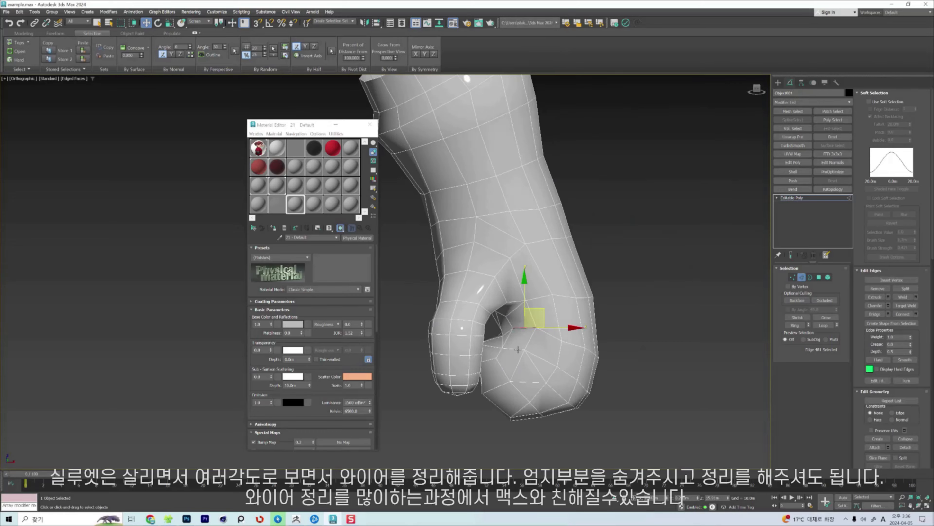
pyautogui.scroll(5, 515, 324)
pyautogui.press('1')
pyautogui.click(477, 343)
pyautogui.press('2')
pyautogui.scroll(-5, 559, 359)
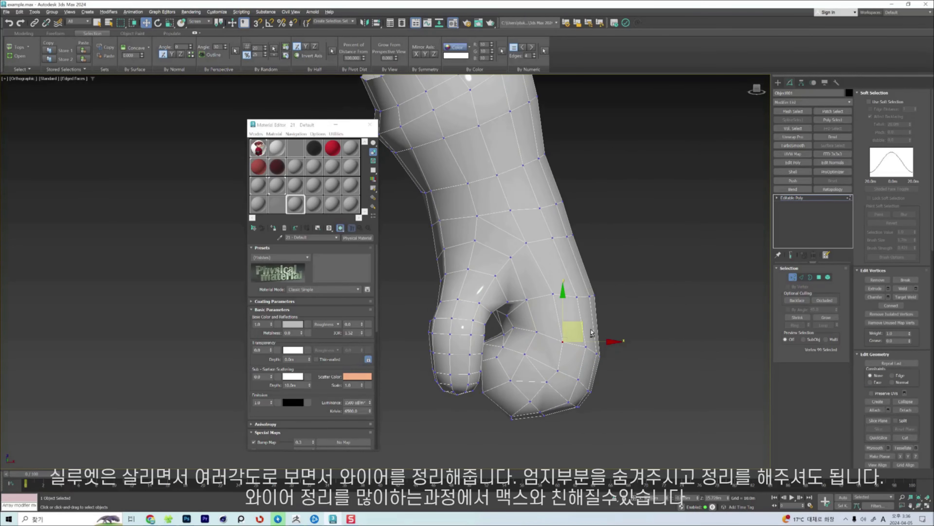
# In the front view, use see-through display to fit the curled finger's vertex beside the thumb to the reference image.
pyautogui.press('f')
pyautogui.scroll(-5, 680, 324)
pyautogui.scroll(10, 691, 317)
pyautogui.hotkey('alt', 'x')
pyautogui.click(504, 293)
pyautogui.hotkey('alt', 'x')
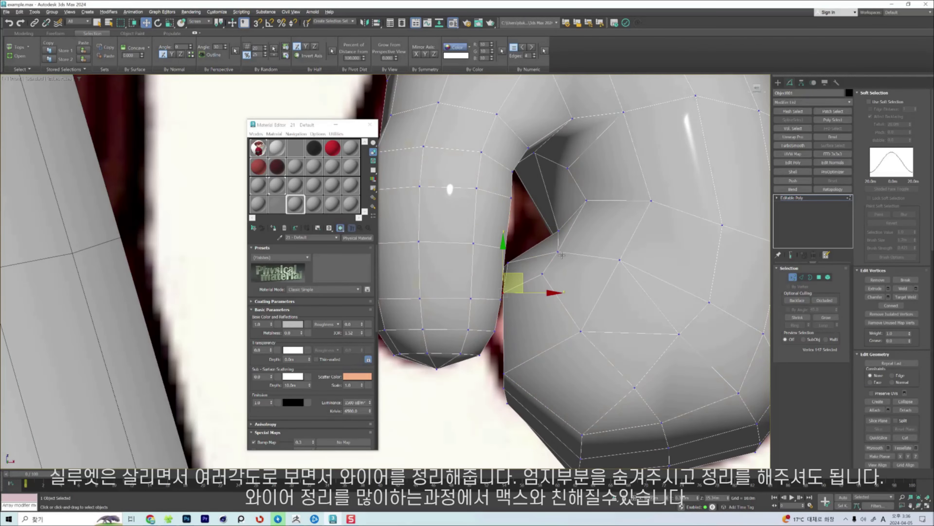
# Hide the polygons of the thumb's outer part and select the triangular polygon behind it on the curled finger.
pyautogui.scroll(-5, 561, 255)
pyautogui.press('4')
pyautogui.moveTo(438, 348); pyautogui.dragTo(515, 236)
pyautogui.rightClick(559, 307)
pyautogui.keyDown('alt'); pyautogui.moveTo(676, 307); pyautogui.dragTo(489, 308, button='middle'); pyautogui.keyUp('alt')
pyautogui.click(579, 265)
pyautogui.click(646, 289)
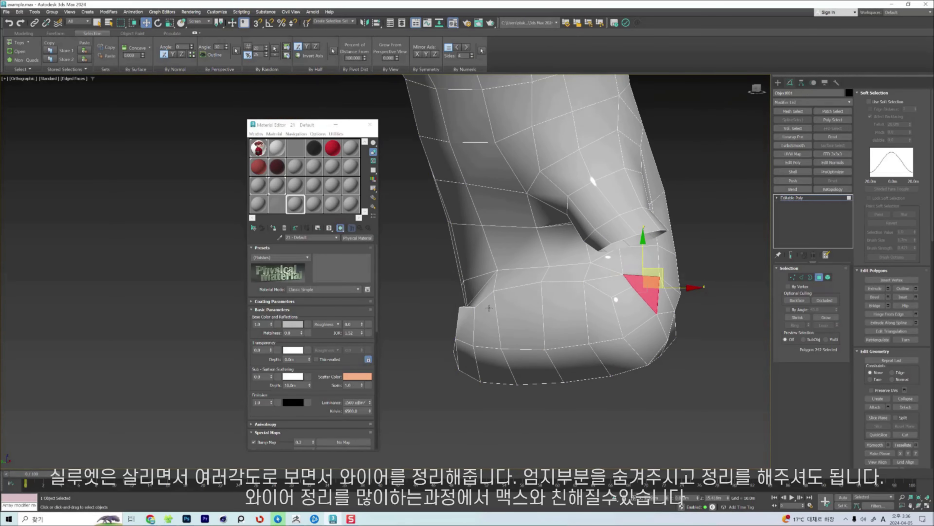
# Move the corner vertex at the far end of the finger rim slightly upward.
pyautogui.press('1')
pyautogui.moveTo(468, 306); pyautogui.dragTo(470, 286)
pyautogui.press('2')
pyautogui.keyDown('alt'); pyautogui.moveTo(507, 309); pyautogui.dragTo(603, 309, button='middle'); pyautogui.keyUp('alt')
pyautogui.press('1')
# Select the whole hand element, clear its smoothing groups and assign one smoothing group to it.
pyautogui.press('5')
pyautogui.click(552, 294)
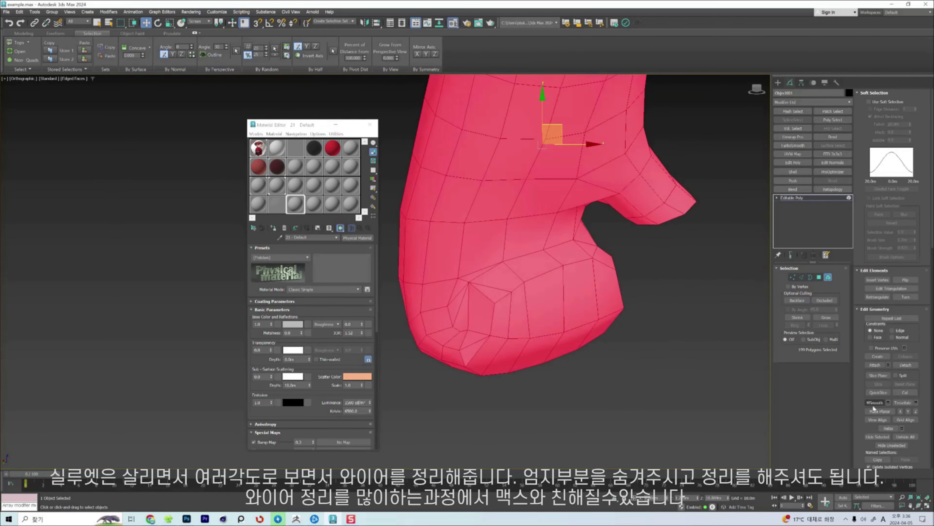
pyautogui.scroll(-5, 872, 405)
pyautogui.click(909, 401)
pyautogui.click(868, 369)
pyautogui.click(691, 121)
# Clean up the vertices and edges at the little-finger end of the fist, where the folded fingers meet the palm.
pyautogui.scroll(4, 682, 122)
pyautogui.press('1')
pyautogui.keyDown('alt'); pyautogui.moveTo(655, 250); pyautogui.dragTo(618, 324, button='middle'); pyautogui.keyUp('alt')
pyautogui.click(588, 300)
pyautogui.press('2')
pyautogui.press('1')
pyautogui.click(592, 310)
pyautogui.press('2')
pyautogui.press('1')
pyautogui.click(549, 354)
pyautogui.keyDown('alt'); pyautogui.moveTo(550, 352); pyautogui.dragTo(588, 301, button='middle'); pyautogui.keyUp('alt')
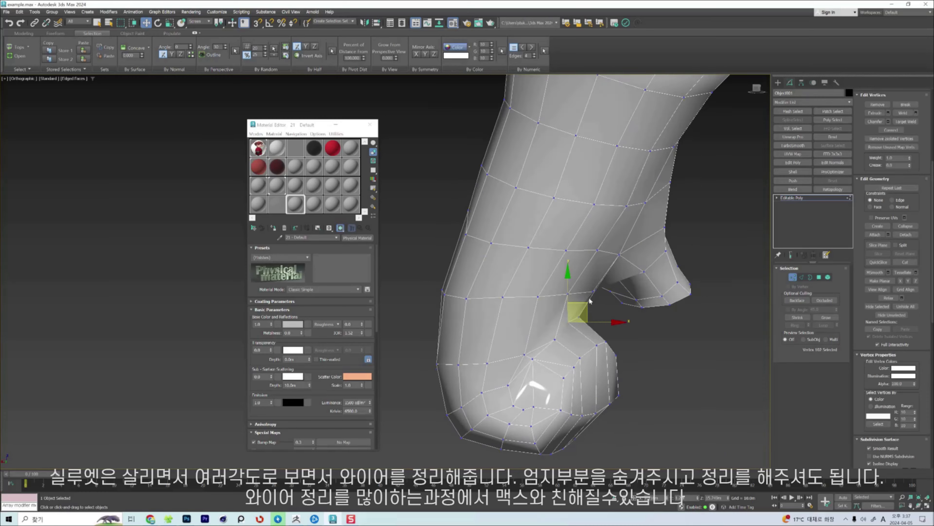
# Collapse two short surplus edges at the little-finger end of the fist.
pyautogui.press('2')
pyautogui.click(528, 356)
pyautogui.hotkey('ctrl', 'alt', 'c')
pyautogui.keyDown('alt'); pyautogui.moveTo(530, 356); pyautogui.dragTo(562, 353, button='middle'); pyautogui.keyUp('alt')
pyautogui.scroll(3, 551, 360)
pyautogui.click(506, 369)
pyautogui.keyDown('alt'); pyautogui.moveTo(515, 372); pyautogui.dragTo(530, 412, button='middle'); pyautogui.keyUp('alt')
pyautogui.scroll(-3, 554, 381)
pyautogui.hotkey('ctrl', 'alt', 'c')
pyautogui.click(533, 434)
pyautogui.click(585, 348)
# Remove a surplus edge from the rounded little-finger end of the fist.
pyautogui.keyDown('alt'); pyautogui.moveTo(589, 352); pyautogui.dragTo(517, 362, button='middle'); pyautogui.keyUp('alt')
pyautogui.click(578, 368)
pyautogui.press('1')
pyautogui.click(553, 327)
pyautogui.press('2')
pyautogui.click(544, 366)
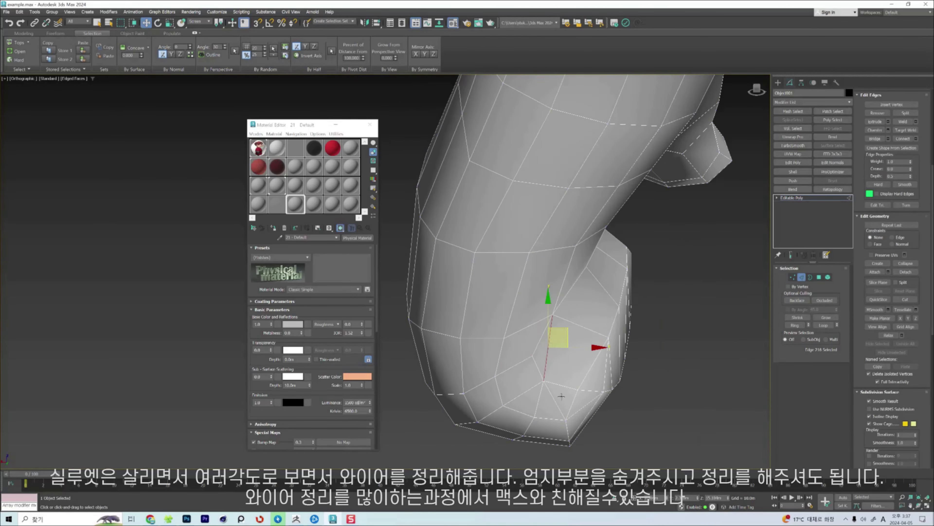
pyautogui.click(557, 400)
pyautogui.keyDown('alt'); pyautogui.moveTo(560, 399); pyautogui.dragTo(533, 395, button='middle'); pyautogui.keyUp('alt')
pyautogui.click(593, 391)
pyautogui.keyDown('alt'); pyautogui.moveTo(596, 388); pyautogui.dragTo(552, 324, button='middle'); pyautogui.keyUp('alt')
pyautogui.press('BackSpace')
# Connect two vertices across the fist's little-finger end with a new edge and remove the redundant edge beside it.
pyautogui.press('1')
pyautogui.click(600, 391)
pyautogui.keyDown('ctrl'); pyautogui.click(585, 315); pyautogui.keyUp('ctrl')
pyautogui.hotkey('ctrl', 'shift', 'e')
pyautogui.press('2')
pyautogui.hotkey('alt', 'c')
pyautogui.press('w')
pyautogui.click(562, 367)
pyautogui.click(546, 285)
pyautogui.press('BackSpace')
# Remove the remaining stray edge between the new connection and the folded little finger.
pyautogui.click(550, 356)
pyautogui.keyDown('alt'); pyautogui.moveTo(550, 356); pyautogui.dragTo(556, 387, button='middle'); pyautogui.keyUp('alt')
pyautogui.click(535, 353)
pyautogui.click(553, 388)
pyautogui.press('BackSpace')
# Adjust the silhouette at the lower outer corner of the folded fingers with the Shift brush.
pyautogui.scroll(-3, 496, 375)
pyautogui.keyDown('alt'); pyautogui.moveTo(495, 375); pyautogui.dragTo(574, 368, button='middle'); pyautogui.keyUp('alt')
pyautogui.click(585, 382)
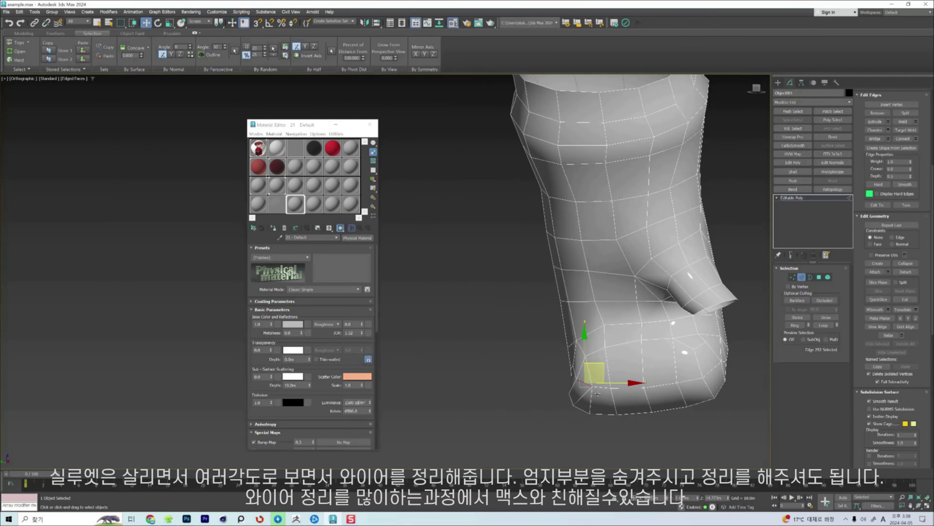
pyautogui.scroll(3, 589, 387)
pyautogui.press('1')
pyautogui.click(580, 431)
pyautogui.press('2')
pyautogui.scroll(-5, 586, 352)
pyautogui.scroll(3, 586, 352)
pyautogui.press('s')
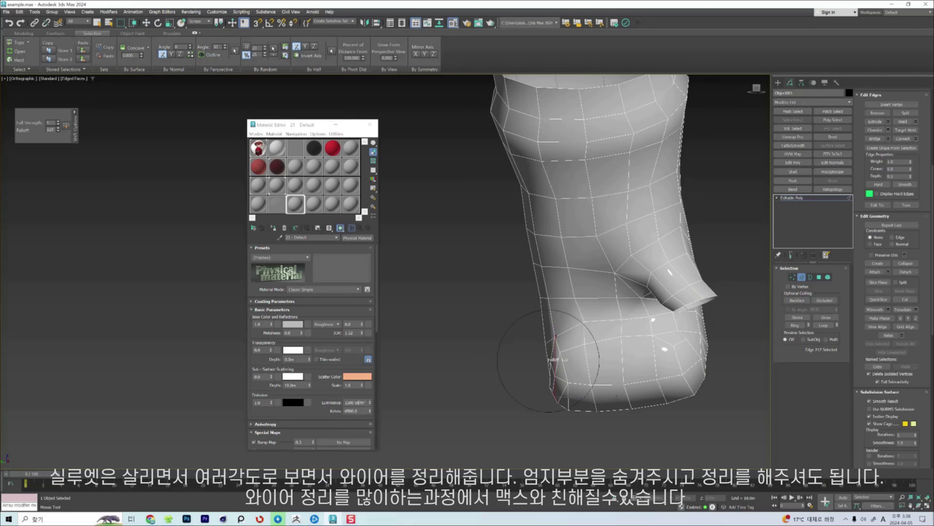
pyautogui.press('w')
# Refine the side contour of the little-finger end from a rotated angle using a smaller Shift brush.
pyautogui.press('1')
pyautogui.moveTo(563, 390)
pyautogui.keyDown('alt'); pyautogui.mouseDown(button='middle')
pyautogui.moveTo(552, 368)
pyautogui.moveTo(610, 386)
pyautogui.moveTo(478, 390)
pyautogui.moveTo(442, 372)
pyautogui.moveTo(475, 369)
pyautogui.mouseUp(button='middle'); pyautogui.keyUp('alt')
pyautogui.press('2')
pyautogui.click(460, 385)
pyautogui.scroll(3, 453, 361)
pyautogui.press('1')
pyautogui.press('2')
pyautogui.scroll(-2, 465, 369)
pyautogui.click(466, 368)
pyautogui.press('s')
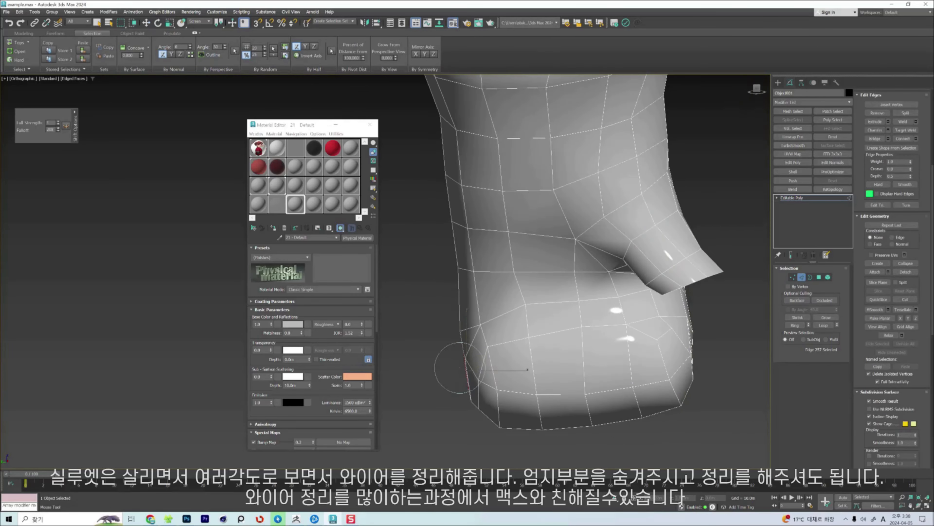
pyautogui.press('w')
# Unhide the thumb polygons and select all vertices of the hand.
pyautogui.scroll(-3, 524, 324)
pyautogui.press('1')
pyautogui.click(546, 222)
pyautogui.click(537, 165)
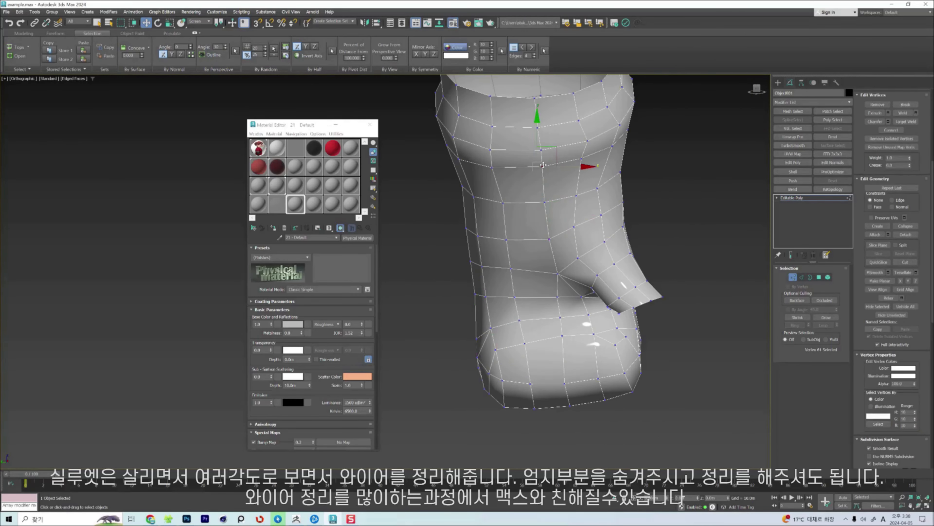
pyautogui.moveTo(537, 166)
pyautogui.keyDown('alt'); pyautogui.mouseDown(button='middle')
pyautogui.moveTo(608, 247)
pyautogui.moveTo(626, 240)
pyautogui.mouseUp(button='middle'); pyautogui.keyUp('alt')
pyautogui.press('4')
pyautogui.hotkey('alt', 'u')
pyautogui.keyDown('alt'); pyautogui.moveTo(640, 284); pyautogui.dragTo(620, 290, button='middle'); pyautogui.keyUp('alt')
pyautogui.scroll(-1, 619, 290)
pyautogui.press('1')
pyautogui.hotkey('ctrl', 'a')
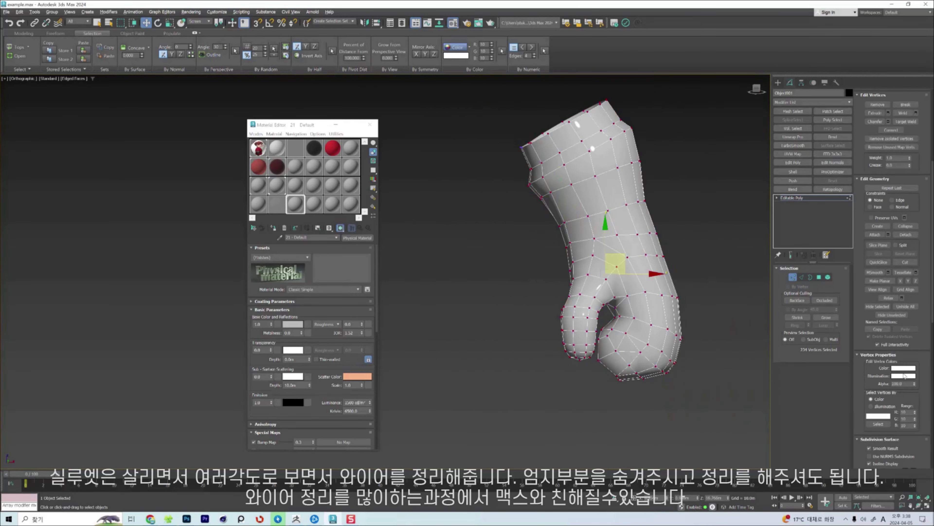
# Connect across the selected edge on the fist near the thumb.
pyautogui.click(584, 319)
pyautogui.keyDown('alt'); pyautogui.moveTo(584, 318); pyautogui.dragTo(622, 332, button='middle'); pyautogui.keyUp('alt')
pyautogui.scroll(2, 622, 331)
pyautogui.keyDown('alt'); pyautogui.moveTo(544, 353); pyautogui.dragTo(458, 362, button='middle'); pyautogui.keyUp('alt')
pyautogui.press('2')
pyautogui.click(459, 362)
pyautogui.hotkey('ctrl', 'shift', 'e')
# Connect three neighbouring edges across the folded fingers to add a row of edges.
pyautogui.keyDown('alt'); pyautogui.moveTo(551, 354); pyautogui.dragTo(467, 336, button='middle'); pyautogui.keyUp('alt')
pyautogui.scroll(2, 504, 313)
pyautogui.click(495, 303)
pyautogui.keyDown('ctrl'); pyautogui.click(539, 286); pyautogui.keyUp('ctrl')
pyautogui.keyDown('ctrl'); pyautogui.click(568, 292); pyautogui.keyUp('ctrl')
pyautogui.hotkey('ctrl', 'shift', 'e')
# Select the edge loop at the inner fold between thumb and fingers and move it slightly toward the palm.
pyautogui.keyDown('alt'); pyautogui.moveTo(569, 293); pyautogui.dragTo(603, 291, button='middle'); pyautogui.keyUp('alt')
pyautogui.press('1')
pyautogui.click(634, 317)
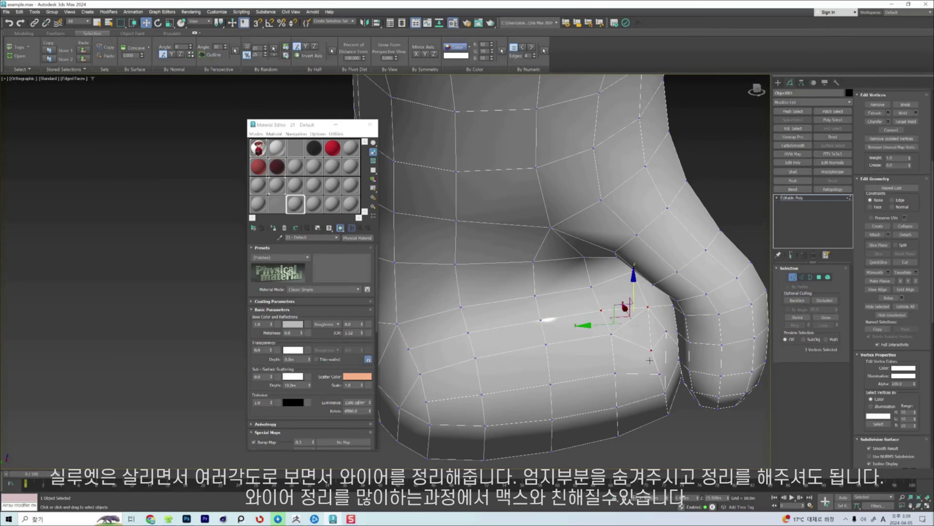
pyautogui.keyDown('alt'); pyautogui.moveTo(634, 317); pyautogui.dragTo(653, 333, button='middle'); pyautogui.keyUp('alt')
pyautogui.press('2')
pyautogui.doubleClick(609, 282)
pyautogui.scroll(-4, 589, 288)
pyautogui.keyDown('alt'); pyautogui.moveTo(572, 286); pyautogui.dragTo(561, 260, button='middle'); pyautogui.keyUp('alt')
pyautogui.scroll(4, 561, 260)
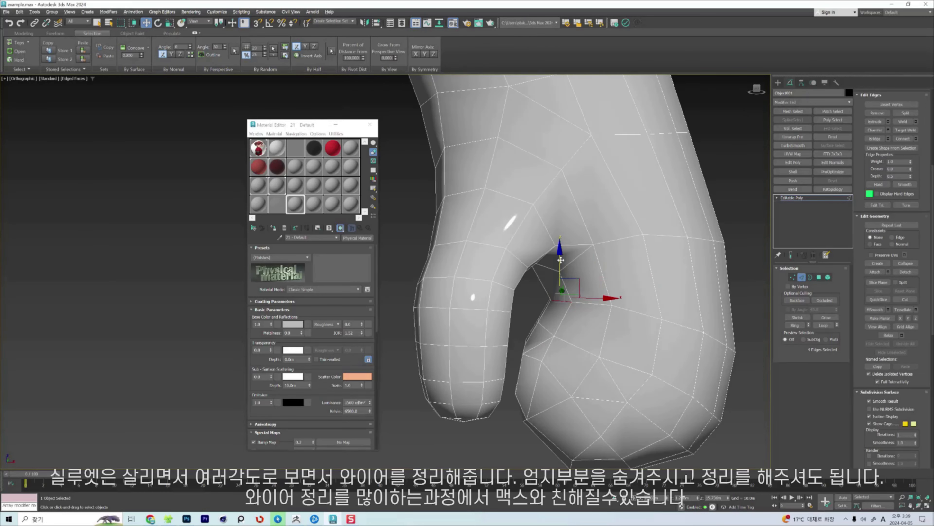
pyautogui.moveTo(575, 298); pyautogui.dragTo(588, 286)
# Check the back of the hand and adjust its lower outline with the Shift brush.
pyautogui.press('2')
pyautogui.press('1')
pyautogui.press('2')
pyautogui.moveTo(657, 324)
pyautogui.keyDown('alt'); pyautogui.mouseDown(button='middle')
pyautogui.moveTo(563, 353)
pyautogui.moveTo(660, 394)
pyautogui.mouseUp(button='middle'); pyautogui.keyUp('alt')
pyautogui.scroll(-3, 548, 358)
pyautogui.press('b')
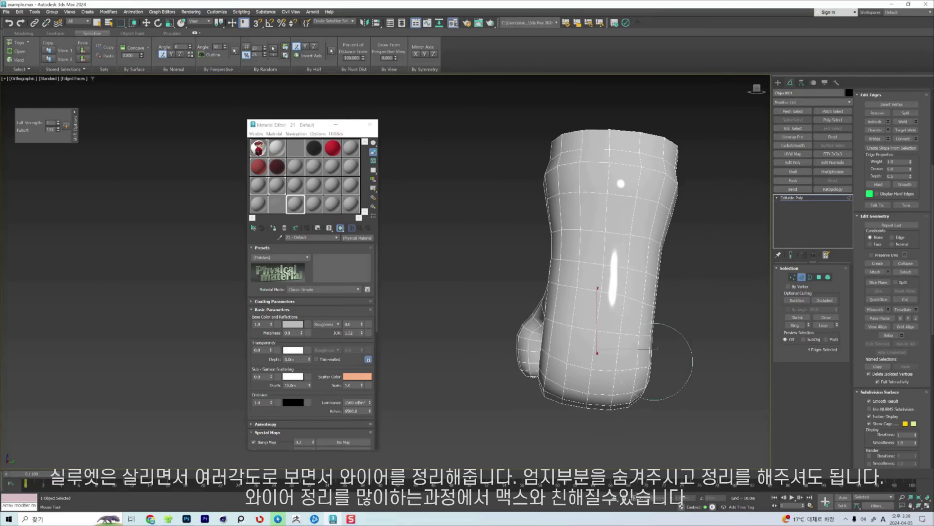
pyautogui.scroll(2, 534, 402)
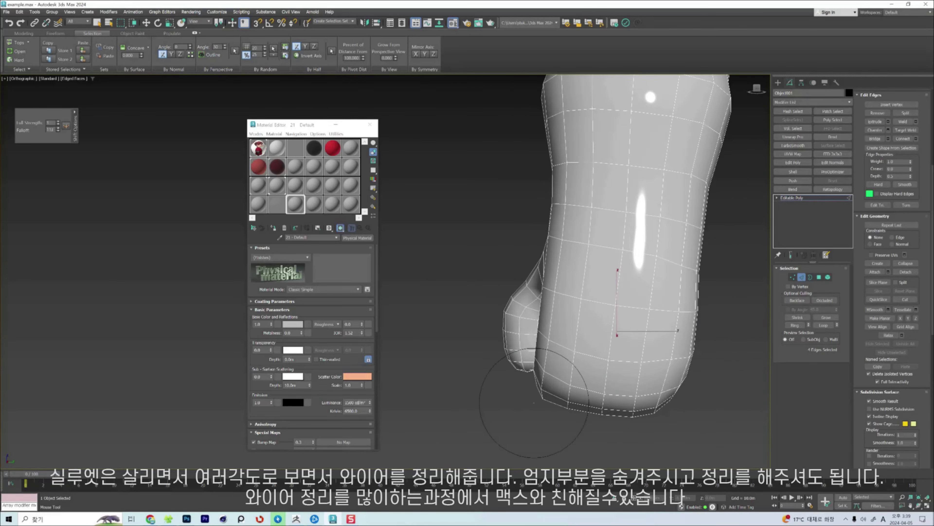
pyautogui.scroll(3, 495, 338)
# Select an edge beside the thumb and exit isolation to show the whole character.
pyautogui.press('w')
pyautogui.click(537, 331)
pyautogui.keyDown('alt'); pyautogui.moveTo(495, 338); pyautogui.dragTo(562, 333, button='middle'); pyautogui.keyUp('alt')
pyautogui.scroll(-4, 534, 331)
pyautogui.hotkey('alt', 'q')
# Rotate the selected polygons of the thumb's outer part inward toward the folded fingers.
pyautogui.scroll(-4, 552, 331)
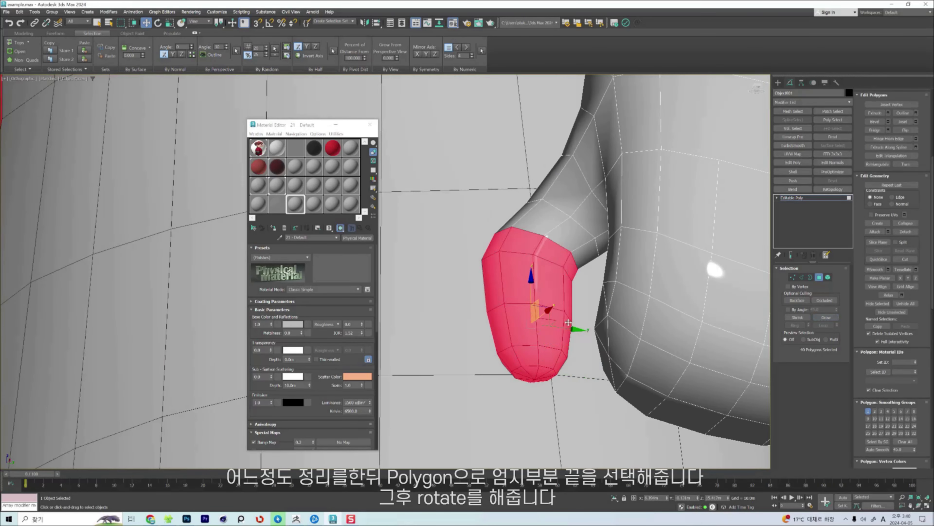
pyautogui.scroll(2, 578, 314)
pyautogui.press('e')
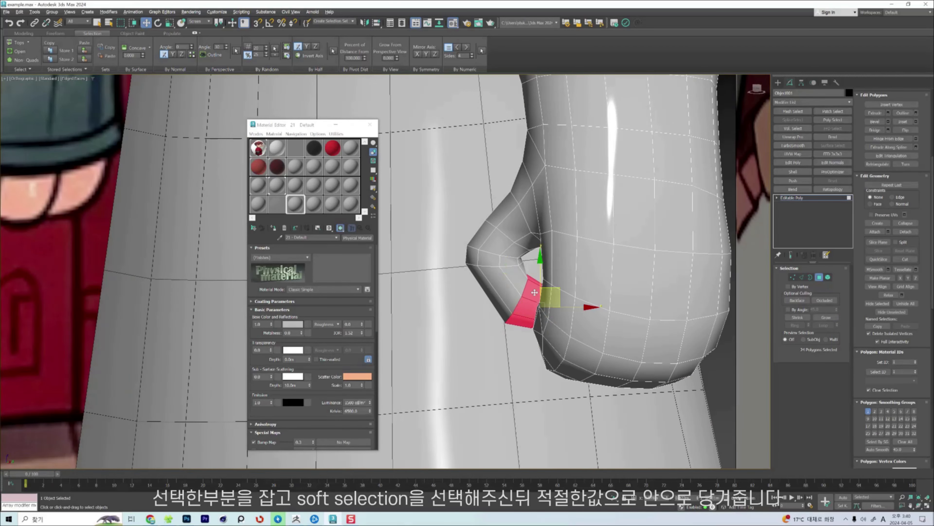
# Select the polygon ring at the thumb's bend and pull it inward using soft selection with a 1.02 m falloff.
pyautogui.press('2')
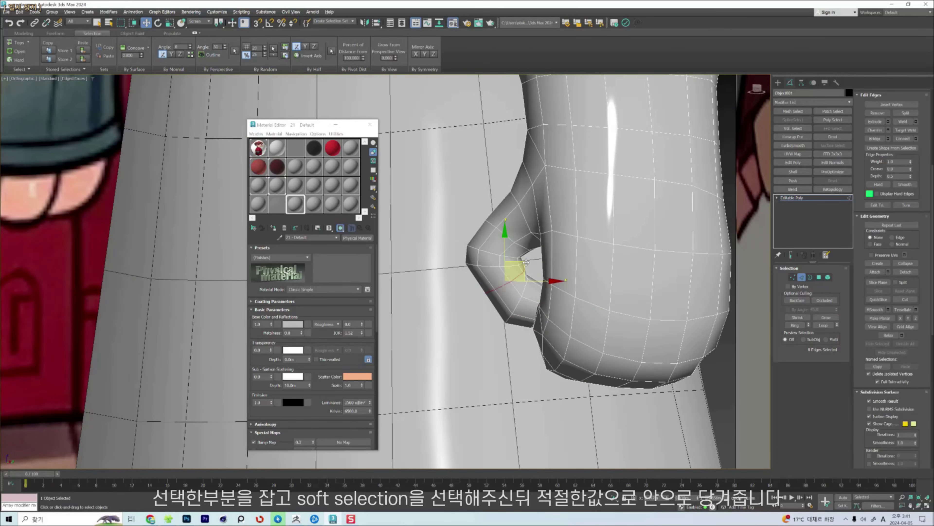
pyautogui.press('4')
pyautogui.click(473, 254)
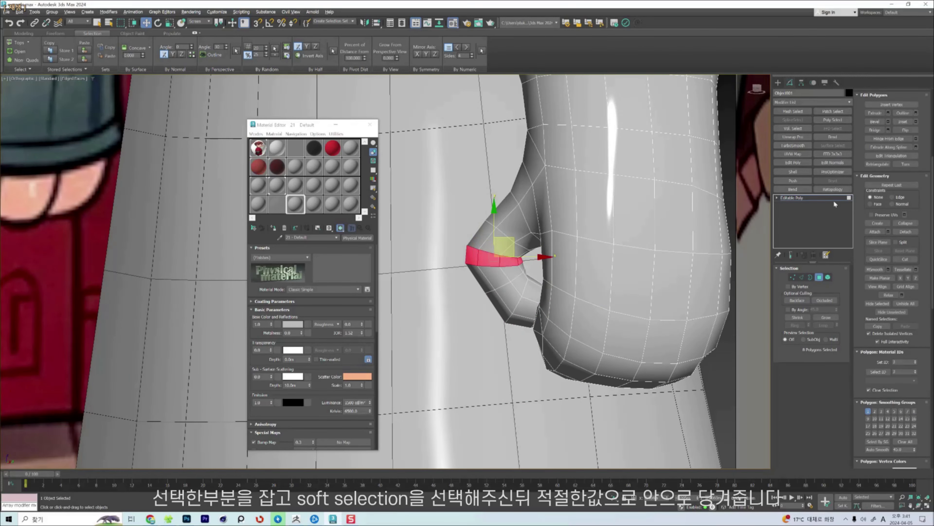
pyautogui.click(789, 268)
pyautogui.click(794, 276)
pyautogui.click(789, 285)
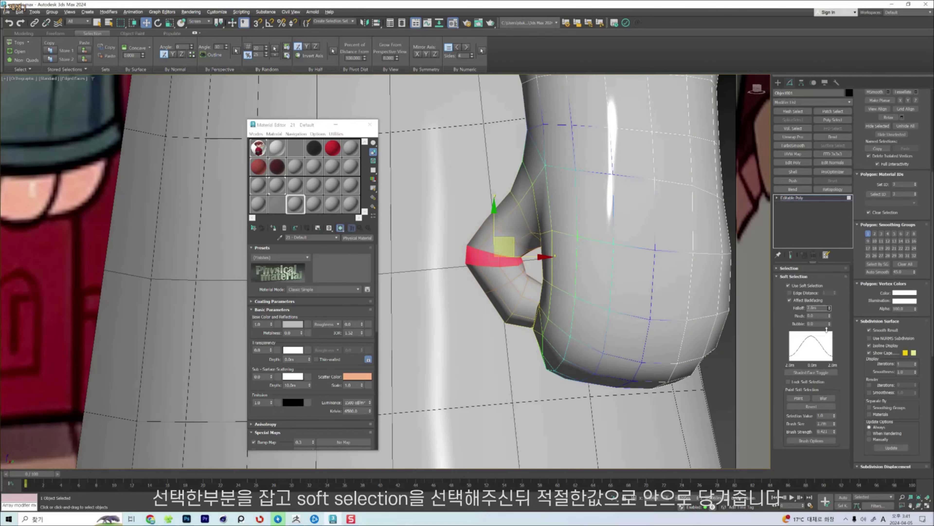
pyautogui.moveTo(829, 308); pyautogui.dragTo(833, 319)
pyautogui.moveTo(545, 254); pyautogui.dragTo(553, 254)
pyautogui.keyDown('alt'); pyautogui.moveTo(552, 254); pyautogui.dragTo(542, 274, button='middle'); pyautogui.keyUp('alt')
pyautogui.click(535, 237)
pyautogui.scroll(4, 543, 275)
pyautogui.press('w')
pyautogui.scroll(-5, 482, 393)
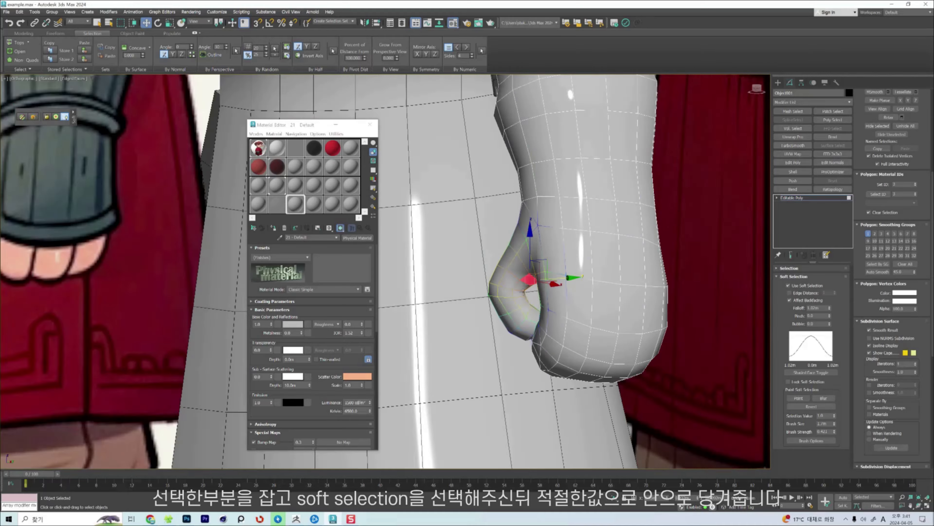
# Turn off soft selection, grow the selection from the thumb tip's end polygon and rotate the tip.
pyautogui.moveTo(533, 294)
pyautogui.keyDown('alt'); pyautogui.mouseDown(button='middle')
pyautogui.moveTo(507, 294)
pyautogui.moveTo(511, 342)
pyautogui.mouseUp(button='middle'); pyautogui.keyUp('alt')
pyautogui.click(510, 345)
pyautogui.click(799, 285)
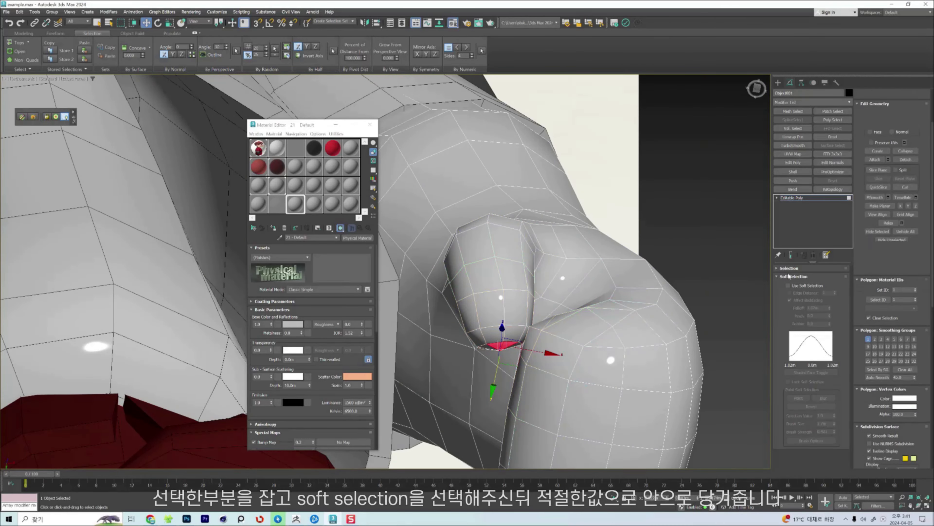
pyautogui.click(790, 269)
pyautogui.click(826, 317)
pyautogui.click(825, 317)
pyautogui.keyDown('alt'); pyautogui.moveTo(699, 294); pyautogui.dragTo(703, 292, button='middle'); pyautogui.keyUp('alt')
pyautogui.press('e')
pyautogui.moveTo(533, 324); pyautogui.dragTo(530, 313)
pyautogui.press('w')
# Select the edge ring near the thumb tip, then move an edge at the thumb's base slightly outward.
pyautogui.keyDown('alt'); pyautogui.moveTo(517, 316); pyautogui.dragTo(560, 321, button='middle'); pyautogui.keyUp('alt')
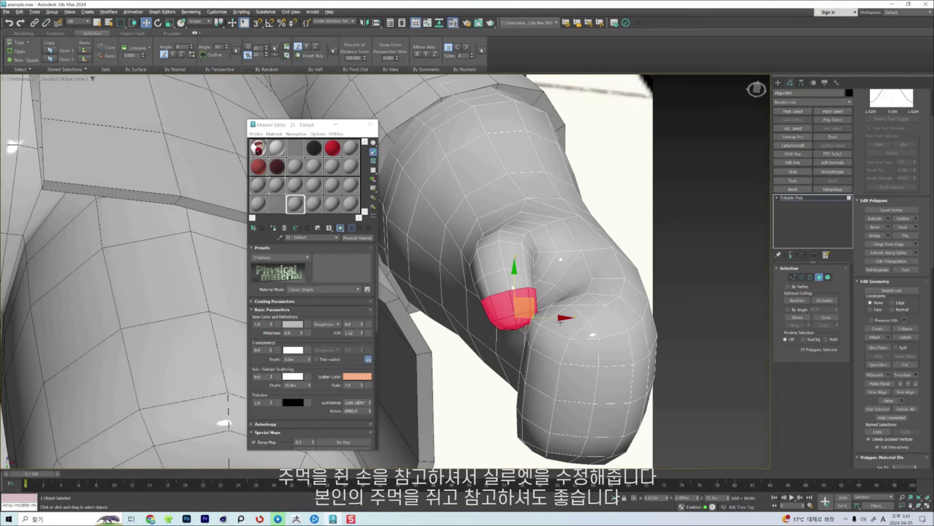
pyautogui.keyDown('alt'); pyautogui.moveTo(561, 322); pyautogui.dragTo(640, 350, button='middle'); pyautogui.keyUp('alt')
pyautogui.scroll(3, 515, 317)
pyautogui.press('2')
pyautogui.doubleClick(644, 352)
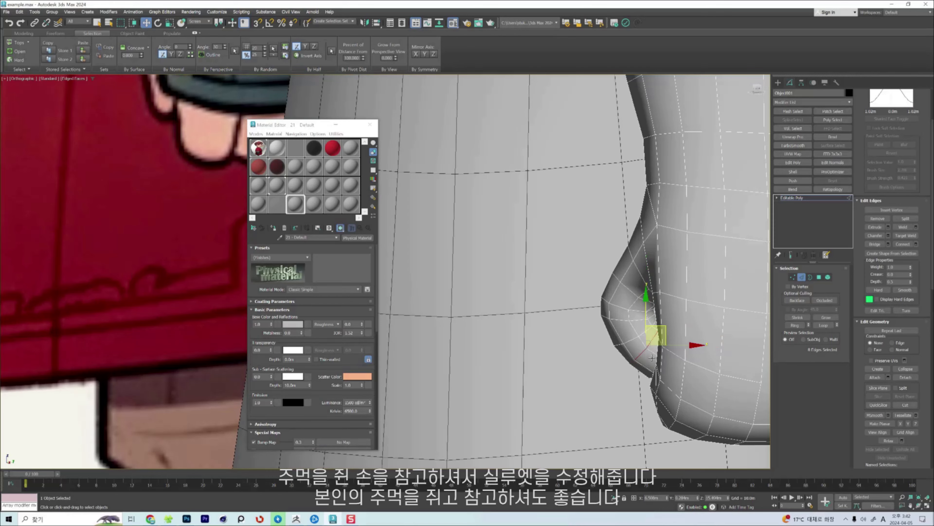
pyautogui.moveTo(665, 325); pyautogui.dragTo(656, 324, button='middle')
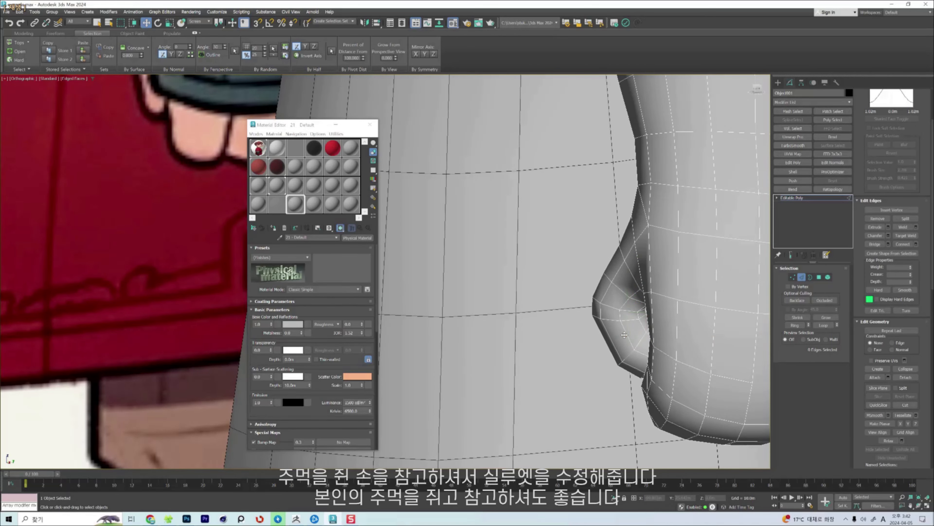
pyautogui.click(622, 290)
pyautogui.keyDown('alt'); pyautogui.moveTo(621, 294); pyautogui.dragTo(618, 379, button='middle'); pyautogui.keyUp('alt')
pyautogui.scroll(-3, 635, 366)
pyautogui.moveTo(612, 297); pyautogui.dragTo(608, 297)
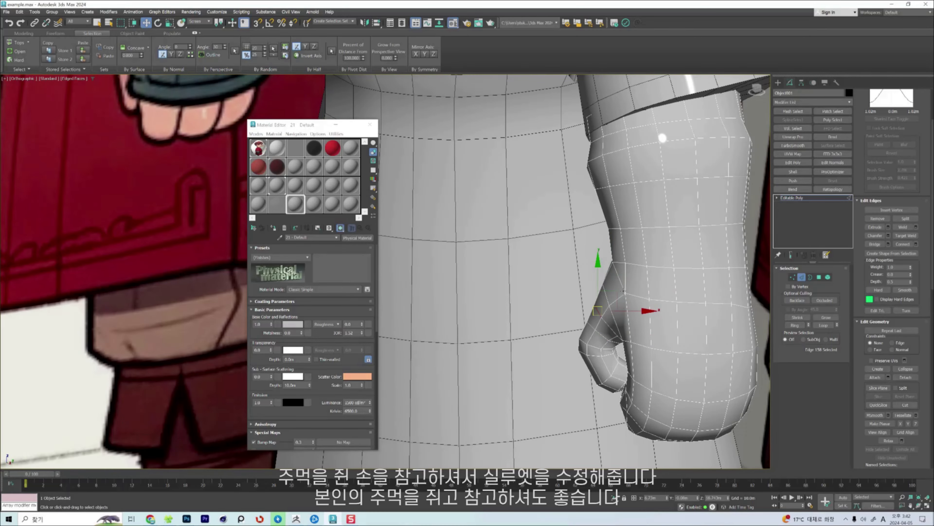
# Refine the thumb's silhouette with the Shift brush and compare the fist with the reference with edged faces hidden.
pyautogui.moveTo(623, 291)
pyautogui.keyDown('alt'); pyautogui.mouseDown(button='middle')
pyautogui.moveTo(592, 294)
pyautogui.moveTo(581, 268)
pyautogui.moveTo(639, 263)
pyautogui.moveTo(635, 302)
pyautogui.moveTo(612, 273)
pyautogui.moveTo(577, 313)
pyautogui.mouseUp(button='middle'); pyautogui.keyUp('alt')
pyautogui.click(597, 267)
pyautogui.scroll(-5, 611, 273)
pyautogui.scroll(5, 611, 258)
pyautogui.hotkey('shift', 's')
pyautogui.scroll(-5, 611, 249)
pyautogui.press('F4')
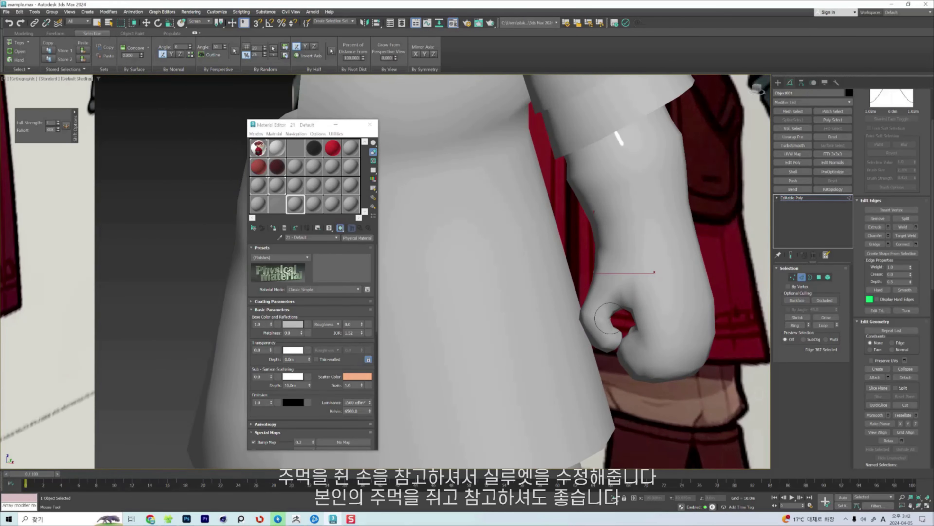
pyautogui.scroll(-3, 609, 318)
pyautogui.scroll(-4, 605, 320)
pyautogui.press('w')
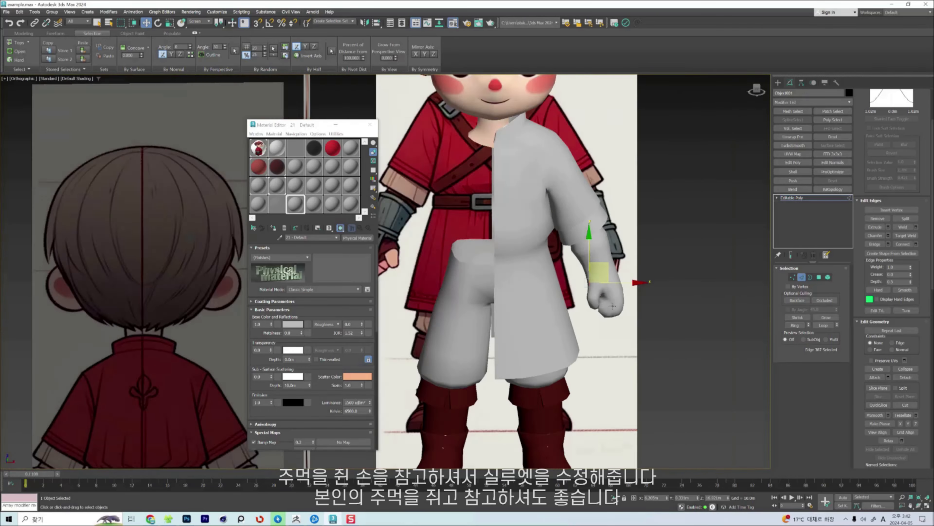
# Grow the polygon selection from the thumb tip over the thumb and take those polygons out of view.
pyautogui.scroll(5, 612, 306)
pyautogui.press('F4')
pyautogui.scroll(3, 613, 305)
pyautogui.press('4')
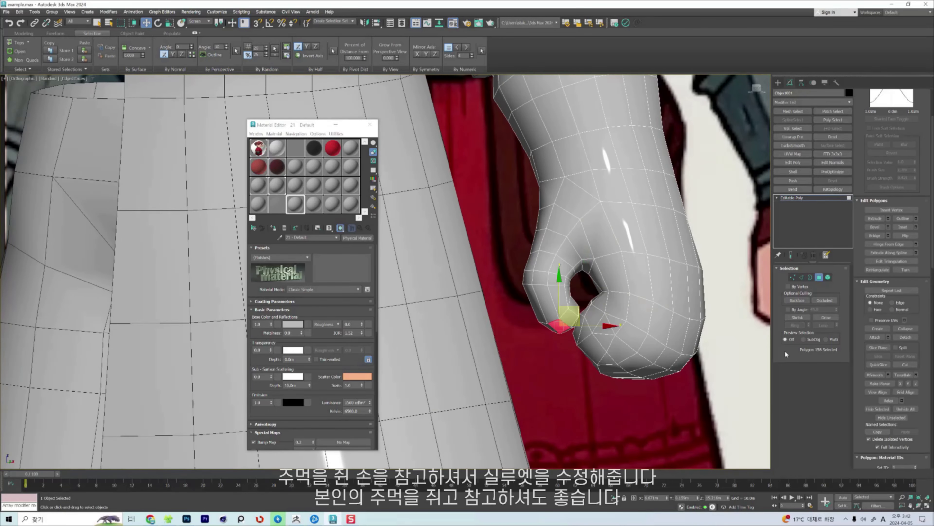
pyautogui.click(827, 318)
pyautogui.press('Delete')
pyautogui.keyDown('alt'); pyautogui.moveTo(633, 306); pyautogui.dragTo(611, 298, button='middle'); pyautogui.keyUp('alt')
pyautogui.press('1')
# Select the curled fingers' vertices and move them with soft selection on to match the reference in the front view.
pyautogui.moveTo(576, 399); pyautogui.dragTo(749, 306)
pyautogui.scroll(3, 869, 125)
pyautogui.click(869, 102)
pyautogui.moveTo(660, 345); pyautogui.dragTo(637, 315)
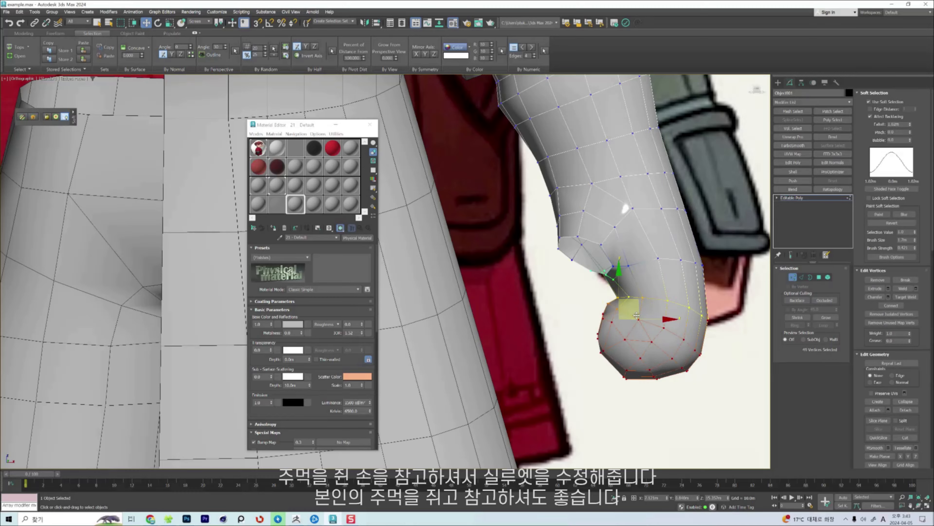
pyautogui.press('f')
pyautogui.scroll(8, 585, 313)
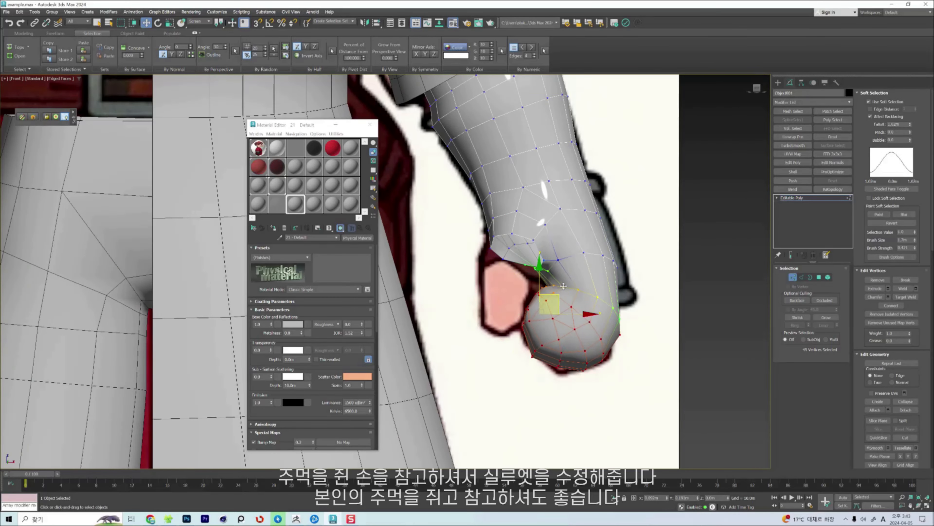
# Select the arm and hand element and bring the thumb's polygons back into view.
pyautogui.press('5')
pyautogui.click(588, 287)
pyautogui.hotkey('alt', 'u')
pyautogui.keyDown('alt'); pyautogui.moveTo(588, 287); pyautogui.dragTo(578, 295, button='middle'); pyautogui.keyUp('alt')
pyautogui.scroll(3, 578, 295)
pyautogui.click(532, 313)
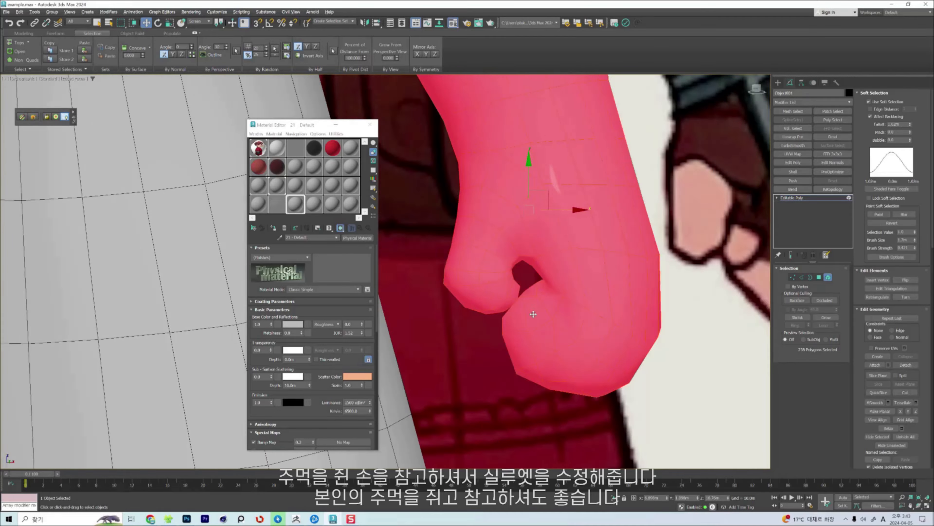
# Select the thumb tip's polygons, adjust them with soft selection, then turn soft selection off.
pyautogui.keyDown('alt'); pyautogui.moveTo(532, 313); pyautogui.dragTo(490, 286, button='middle'); pyautogui.keyUp('alt')
pyautogui.press('4')
pyautogui.click(490, 285)
pyautogui.scroll(-3, 507, 246)
pyautogui.keyDown('alt'); pyautogui.moveTo(507, 247); pyautogui.dragTo(515, 235, button='middle'); pyautogui.keyUp('alt')
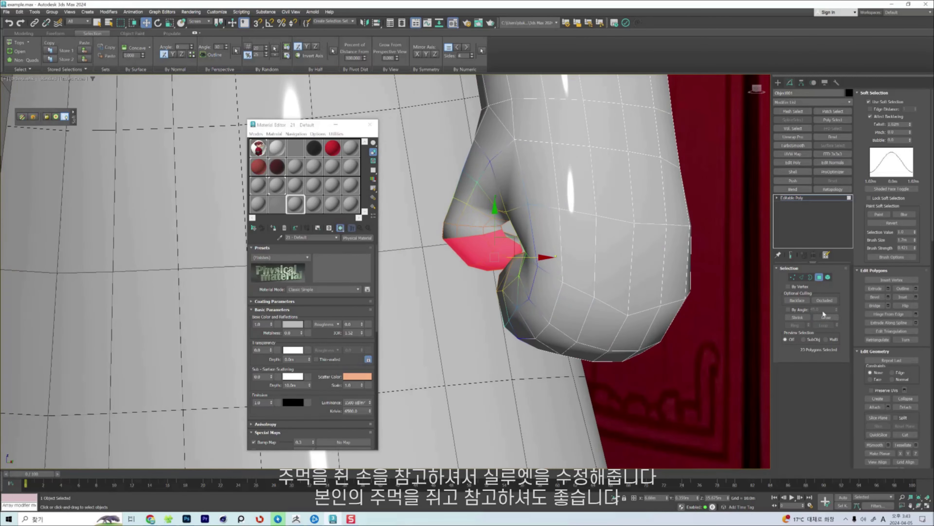
pyautogui.click(826, 317)
pyautogui.keyDown('alt'); pyautogui.moveTo(574, 221); pyautogui.dragTo(475, 284, button='middle'); pyautogui.keyUp('alt')
pyautogui.click(499, 237)
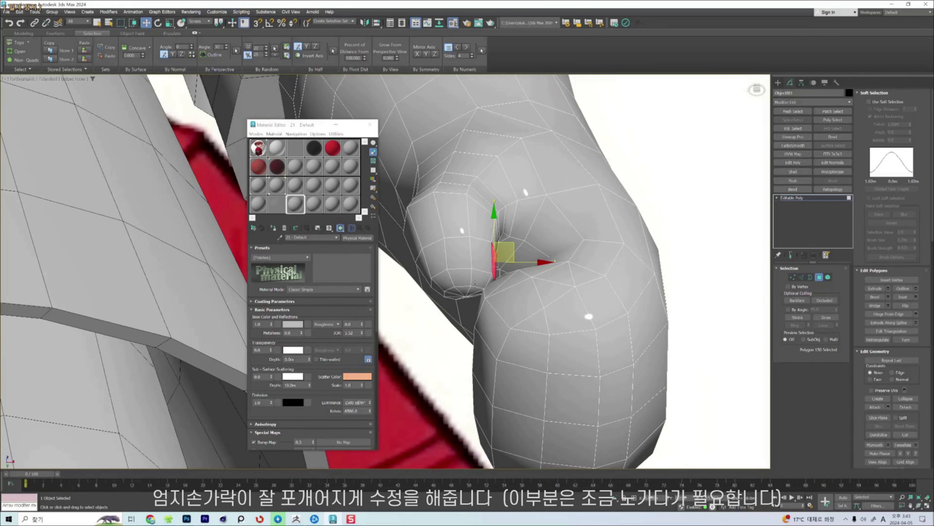
# Grow a polygon selection from the thumb's end and rotate the tip so the thumb overlaps the fingers.
pyautogui.keyDown('alt'); pyautogui.moveTo(749, 305); pyautogui.dragTo(699, 309, button='middle'); pyautogui.keyUp('alt')
pyautogui.click(807, 316)
pyautogui.click(438, 276)
pyautogui.moveTo(515, 280)
pyautogui.keyDown('alt'); pyautogui.mouseDown(button='middle')
pyautogui.moveTo(478, 236)
pyautogui.moveTo(488, 287)
pyautogui.moveTo(547, 183)
pyautogui.mouseUp(button='middle'); pyautogui.keyUp('alt')
pyautogui.click(826, 317)
pyautogui.click(826, 317)
pyautogui.press('F3')
pyautogui.press('F3')
pyautogui.scroll(-4, 487, 276)
pyautogui.click(513, 256)
pyautogui.press('e')
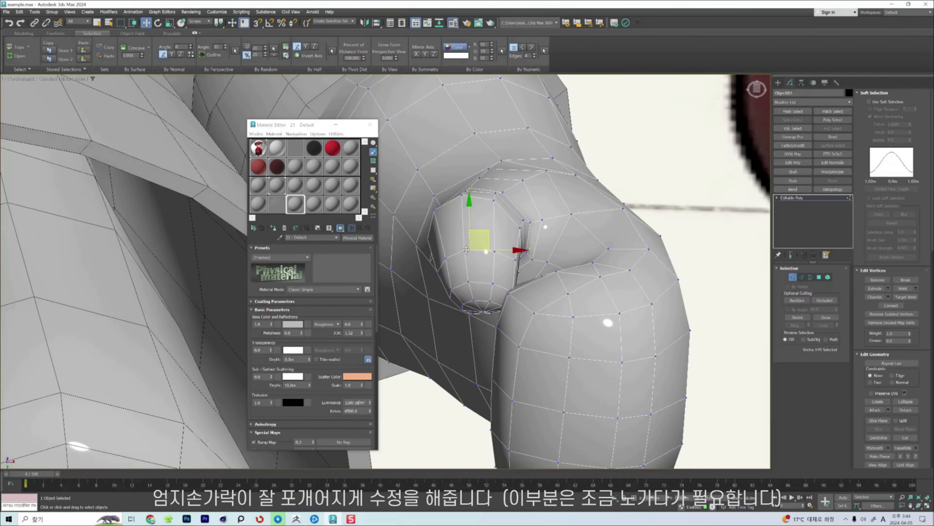
# Move a vertex in the gap between the thumb and the curled fingers.
pyautogui.press('1')
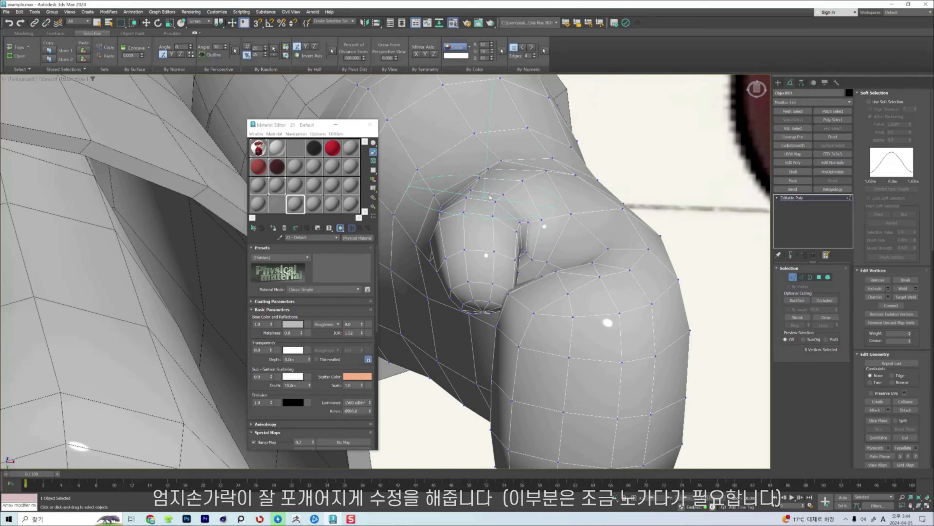
pyautogui.keyDown('alt'); pyautogui.moveTo(490, 197); pyautogui.dragTo(516, 285, button='middle'); pyautogui.keyUp('alt')
pyautogui.click(544, 223)
pyautogui.press('w')
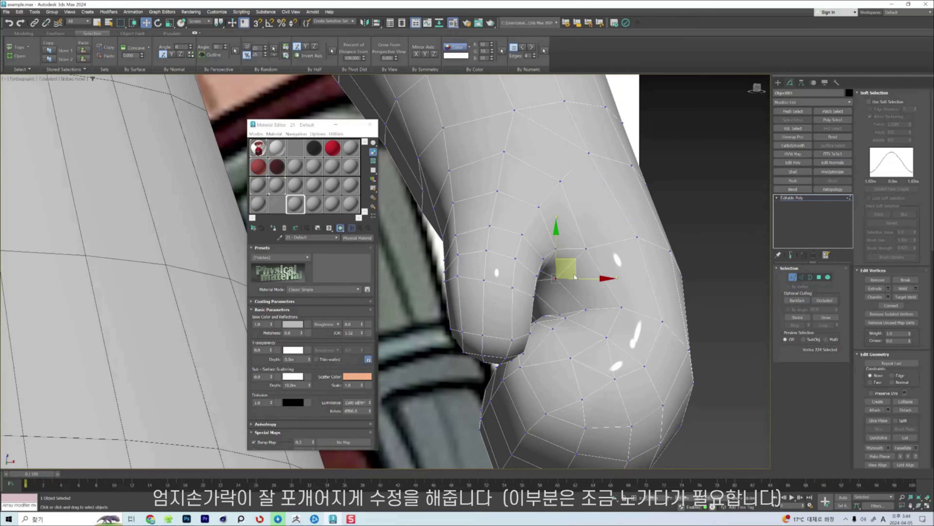
# Push the thumb and fist outlines toward the reference with the Shift brush in the front and right views.
pyautogui.click(757, 89)
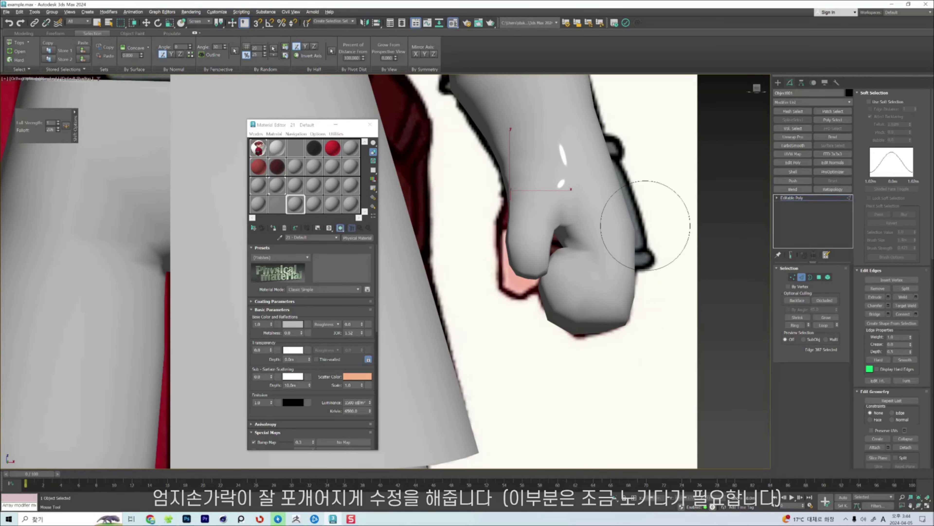
pyautogui.press('w')
pyautogui.click(828, 277)
pyautogui.scroll(-3, 509, 278)
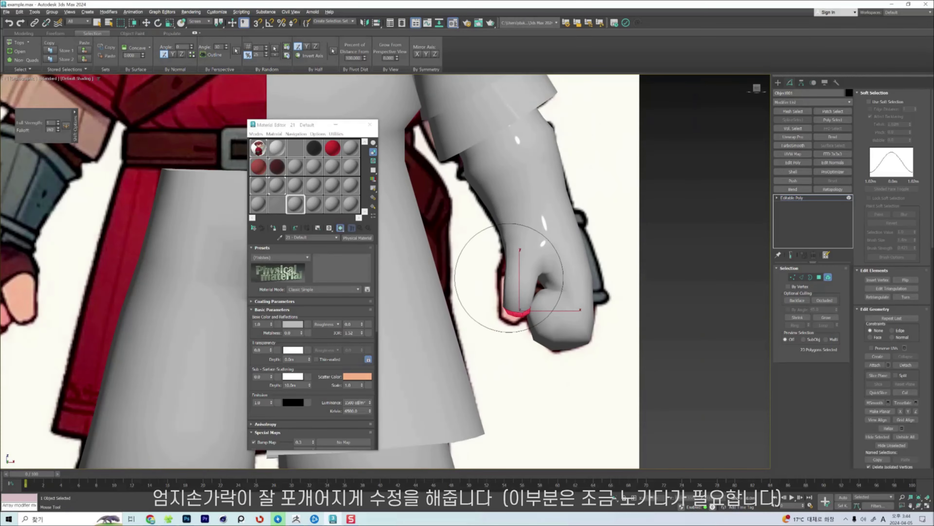
pyautogui.press('e')
pyautogui.scroll(2, 526, 311)
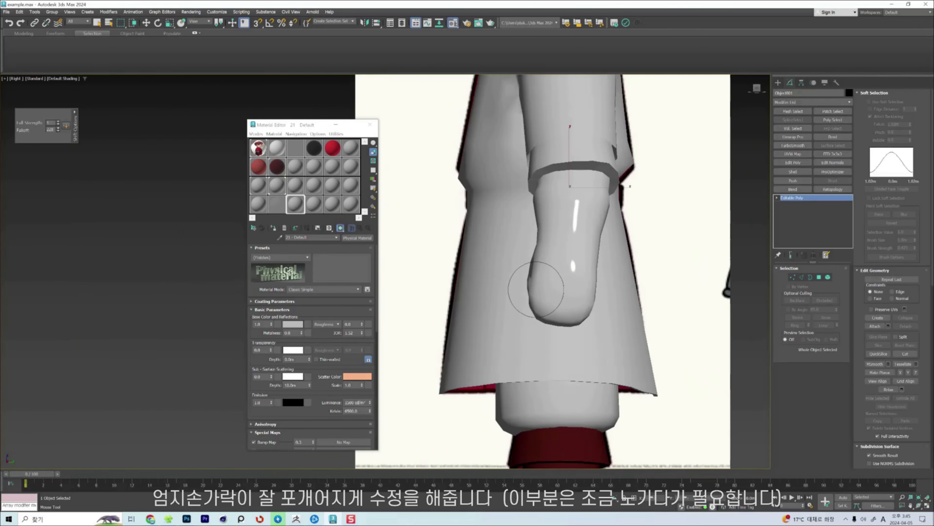
pyautogui.scroll(3, 536, 289)
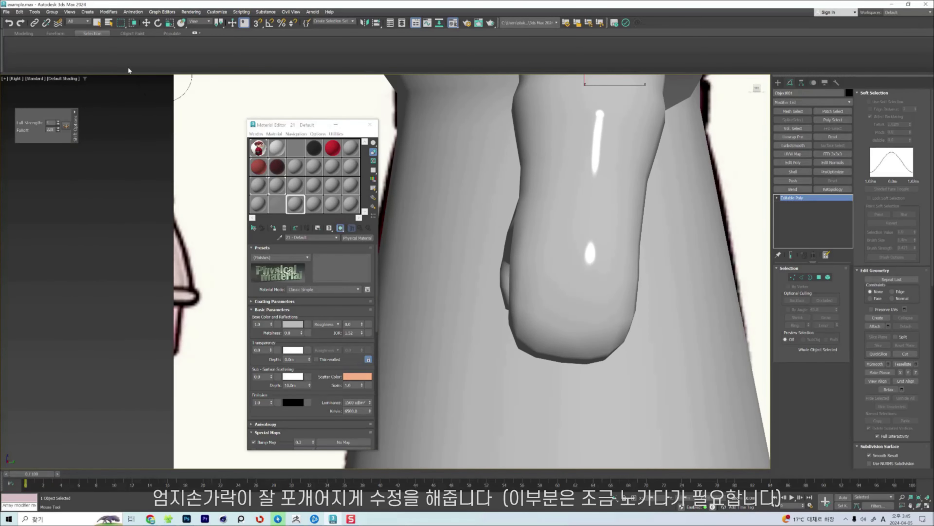
pyautogui.press('w')
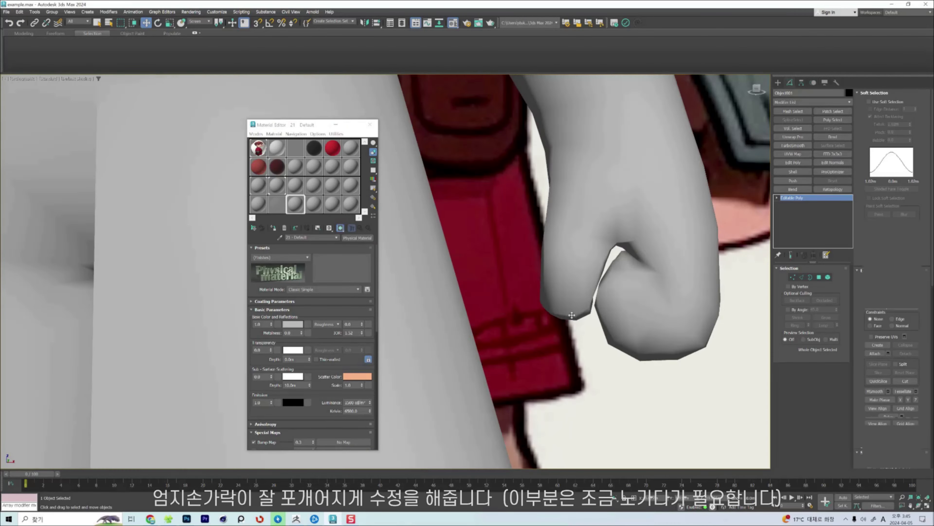
# Select all polygons of the thumb tip, growing from its end and adding the missed ones in wireframe display.
pyautogui.click(826, 317)
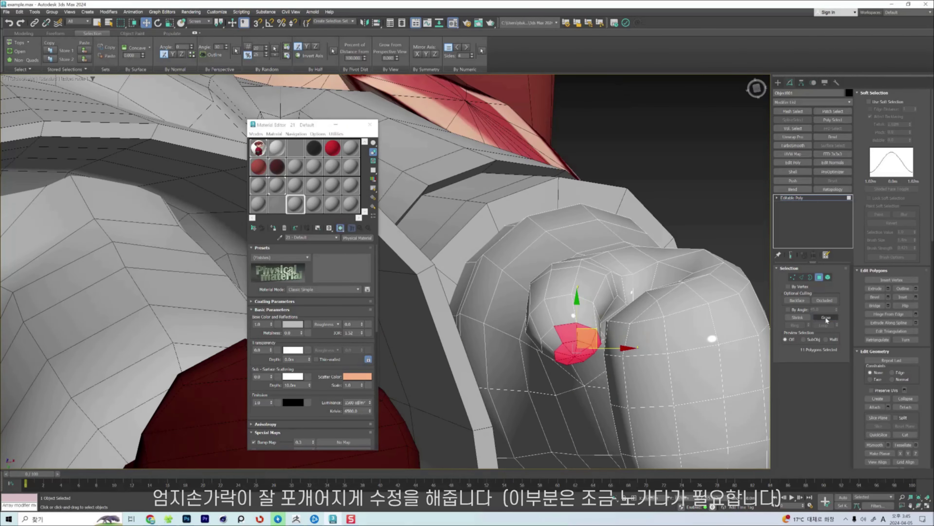
pyautogui.keyDown('alt'); pyautogui.moveTo(647, 306); pyautogui.dragTo(625, 361, button='middle'); pyautogui.keyUp('alt')
pyautogui.press('F3')
pyautogui.moveTo(530, 372); pyautogui.dragTo(610, 340)
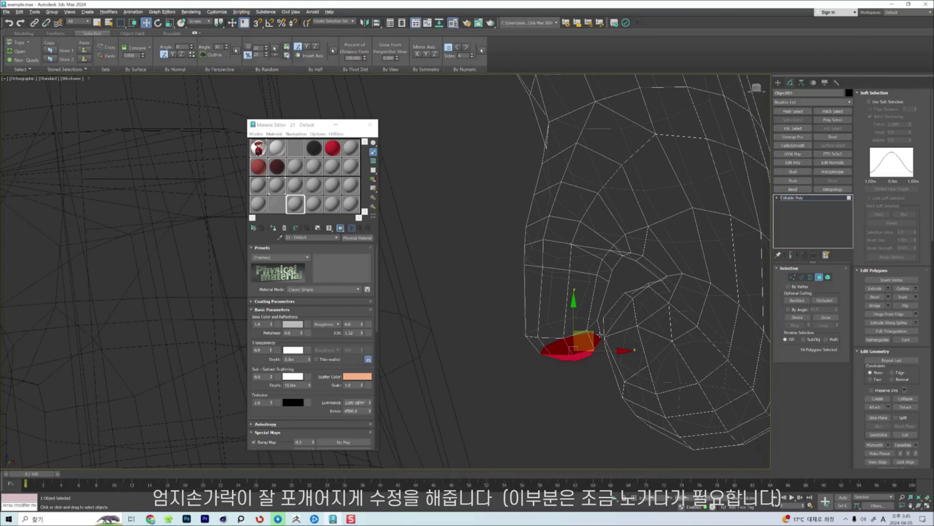
pyautogui.press('F3')
# Scale and move the edge ring near the thumb tip.
pyautogui.press('2')
pyautogui.press('w')
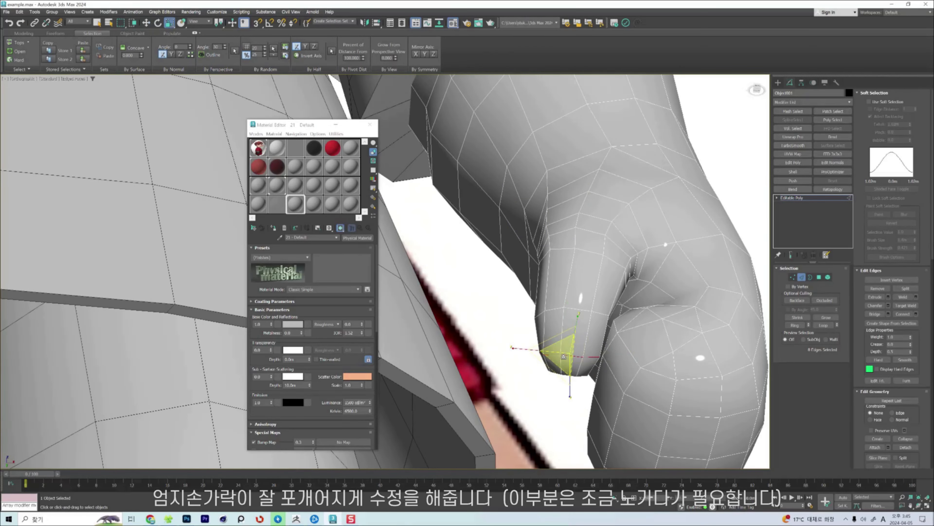
pyautogui.scroll(-5, 595, 334)
pyautogui.press('w')
pyautogui.keyDown('alt'); pyautogui.moveTo(563, 356); pyautogui.dragTo(620, 323, button='middle'); pyautogui.keyUp('alt')
# Refine the fist's outline with the Shift brush while edged faces are hidden.
pyautogui.scroll(-4, 607, 328)
pyautogui.press('F4')
pyautogui.hotkey('shift', 's')
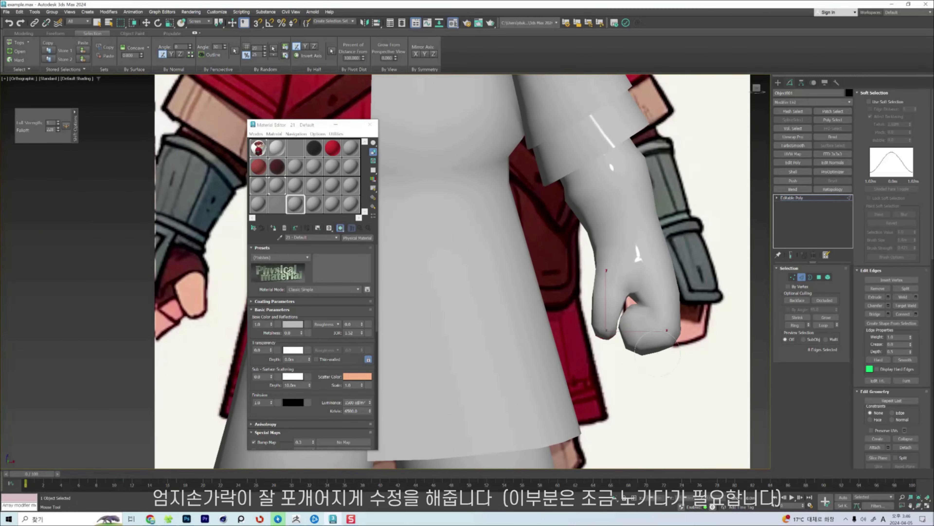
pyautogui.moveTo(657, 354)
pyautogui.keyDown('alt'); pyautogui.mouseDown(button='middle')
pyautogui.moveTo(648, 313)
pyautogui.moveTo(568, 287)
pyautogui.moveTo(596, 280)
pyautogui.moveTo(566, 272)
pyautogui.mouseUp(button='middle'); pyautogui.keyUp('alt')
pyautogui.press('w')
pyautogui.scroll(2, 626, 321)
pyautogui.scroll(4, 625, 324)
pyautogui.press('F4')
# Grow the polygon selection three times over the thumb and adjust its position in the right view.
pyautogui.press('4')
pyautogui.click(826, 318)
pyautogui.click(826, 317)
pyautogui.click(827, 317)
pyautogui.scroll(-5, 569, 286)
pyautogui.scroll(5, 565, 264)
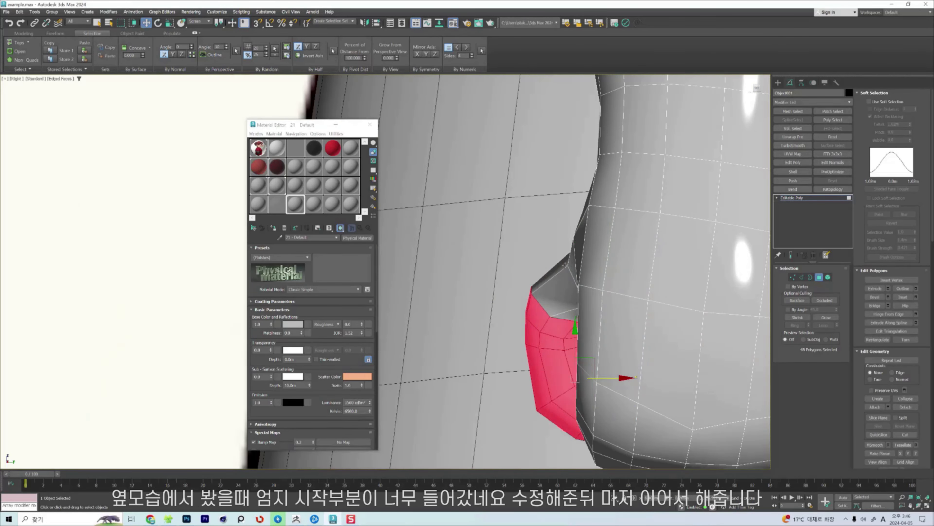
# Move an edge at the thumb's base outward so the thumb's root is less sunken from the side.
pyautogui.press('2')
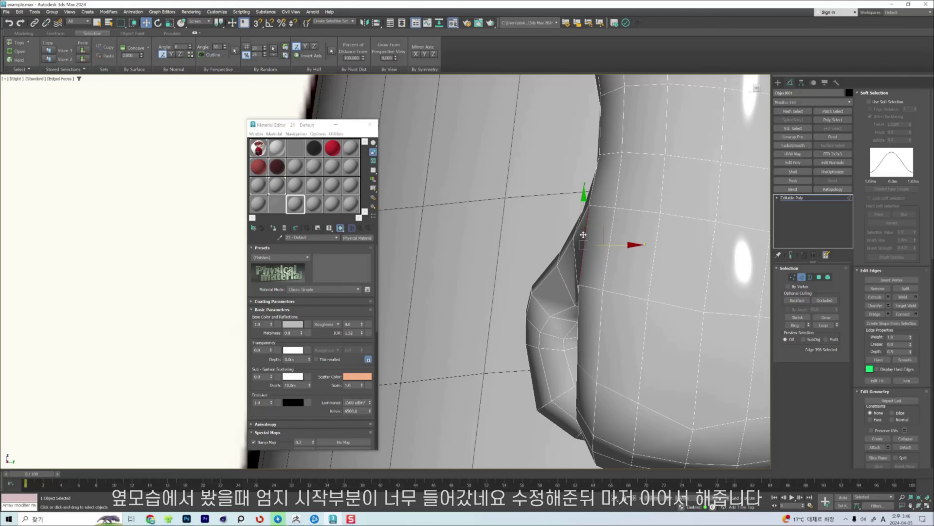
pyautogui.scroll(-4, 591, 260)
pyautogui.moveTo(591, 260)
pyautogui.keyDown('alt'); pyautogui.mouseDown(button='middle')
pyautogui.moveTo(658, 305)
pyautogui.moveTo(604, 310)
pyautogui.moveTo(521, 278)
pyautogui.moveTo(536, 265)
pyautogui.mouseUp(button='middle'); pyautogui.keyUp('alt')
# Rotate and move the thumb's polygons in the right view with wireframe display on.
pyautogui.press('4')
pyautogui.press('F3')
pyautogui.press('e')
pyautogui.moveTo(536, 261); pyautogui.dragTo(536, 250)
pyautogui.press('w')
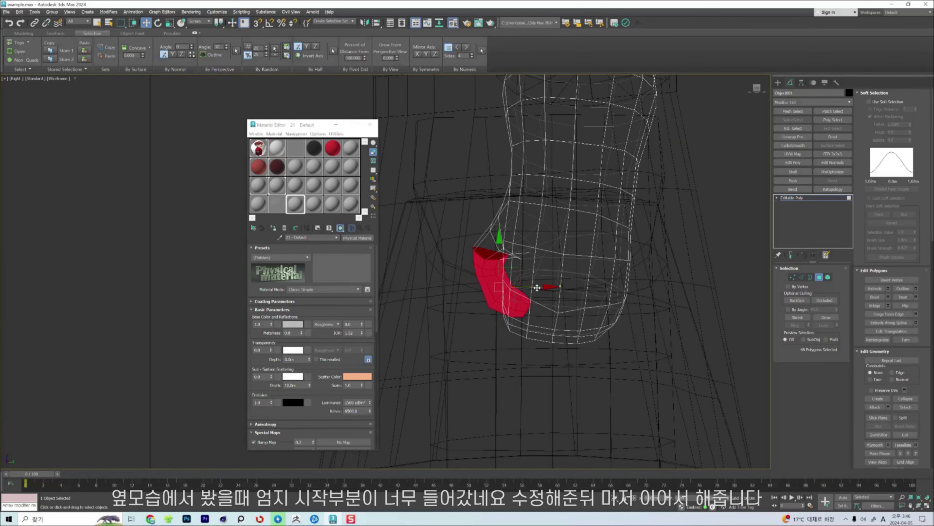
pyautogui.press('F3')
# Select the thumb's end polygon and reshape the bent thumb with the Shift brush.
pyautogui.click(453, 255)
pyautogui.keyDown('alt'); pyautogui.moveTo(452, 256); pyautogui.dragTo(544, 305, button='middle'); pyautogui.keyUp('alt')
pyautogui.click(546, 307)
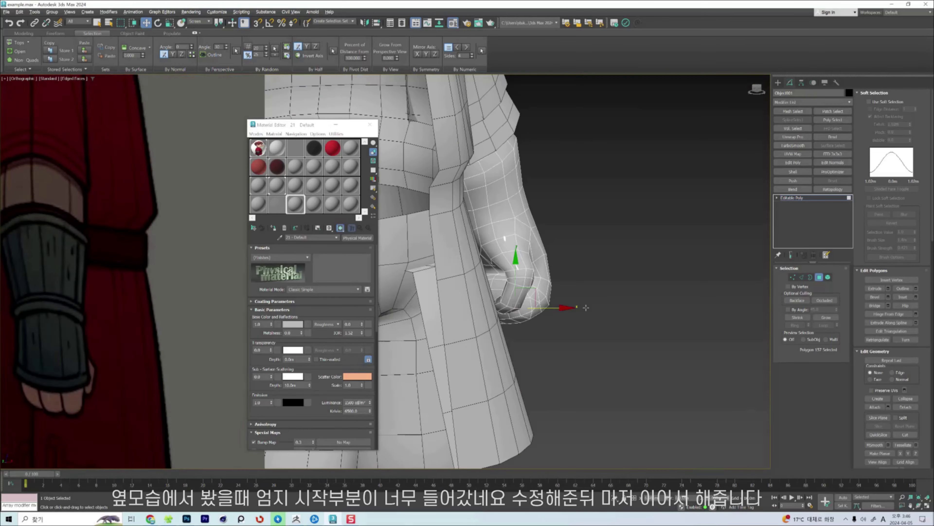
pyautogui.scroll(-3, 515, 305)
pyautogui.scroll(5, 600, 299)
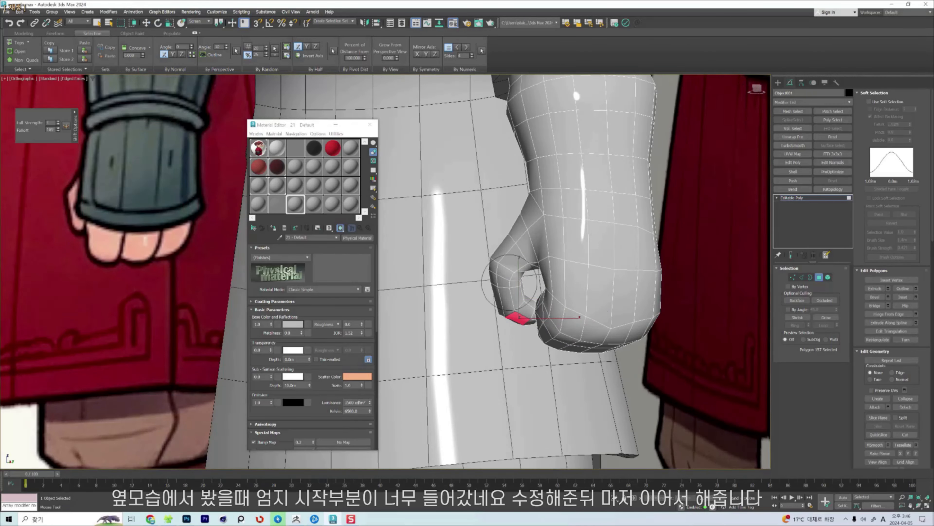
pyautogui.keyDown('alt'); pyautogui.moveTo(600, 299); pyautogui.dragTo(583, 299, button='middle'); pyautogui.keyUp('alt')
# Select edges at the thumb's base and adjust their position where the thumb joins the hand.
pyautogui.press('2')
pyautogui.click(570, 262)
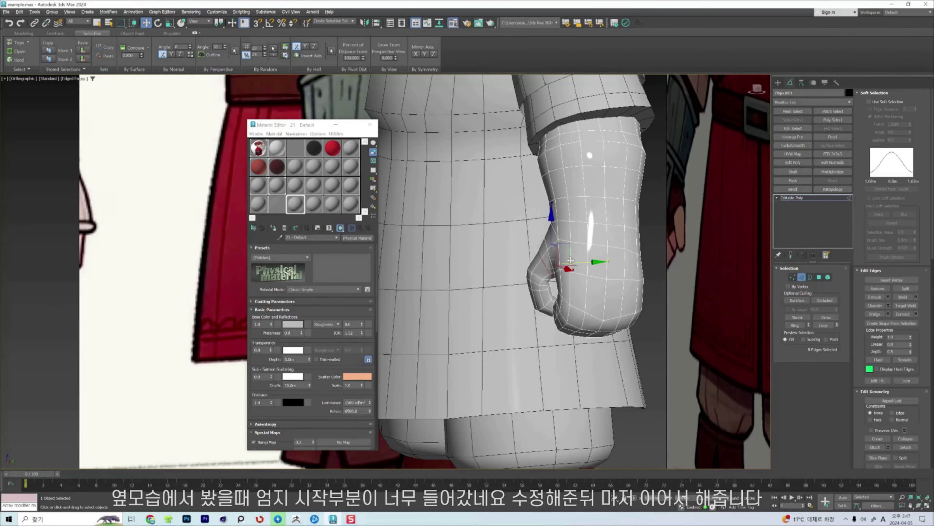
pyautogui.keyDown('alt'); pyautogui.moveTo(571, 260); pyautogui.dragTo(649, 265, button='middle'); pyautogui.keyUp('alt')
pyautogui.scroll(-5, 649, 265)
pyautogui.scroll(6, 574, 272)
pyautogui.scroll(-5, 534, 284)
# Select the thumb tip's polygons by growing from the end polygon and adding the missed ones in wireframe display.
pyautogui.press('4')
pyautogui.click(553, 280)
pyautogui.keyDown('alt'); pyautogui.moveTo(553, 280); pyautogui.dragTo(657, 298, button='middle'); pyautogui.keyUp('alt')
pyautogui.hotkey('ctrl', 'pageup')
pyautogui.hotkey('ctrl', 'pageup')
pyautogui.hotkey('ctrl', 'pagedown')
pyautogui.keyDown('alt'); pyautogui.moveTo(596, 322); pyautogui.dragTo(552, 331, button='middle'); pyautogui.keyUp('alt')
pyautogui.scroll(5, 551, 331)
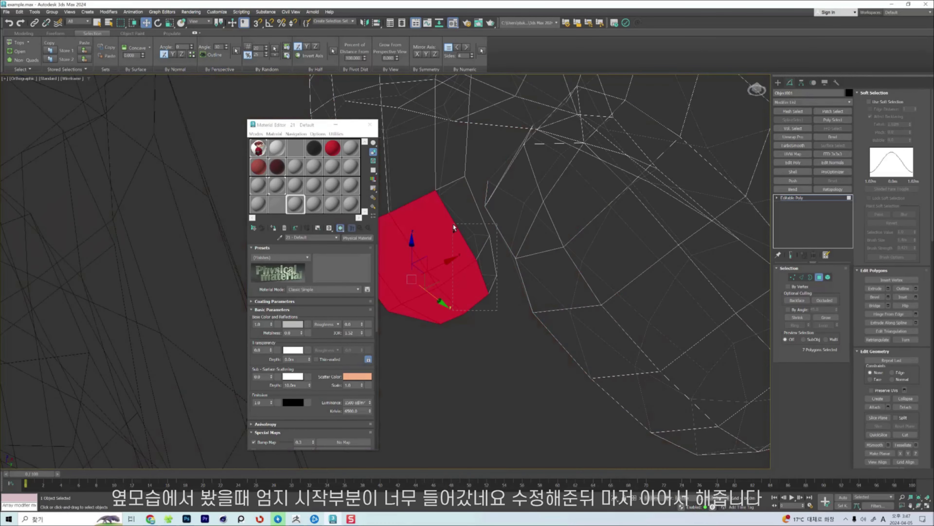
pyautogui.keyDown('ctrl'); pyautogui.click(482, 217); pyautogui.keyUp('ctrl')
# Rotate the selected thumb tip inward toward the curled fingers.
pyautogui.keyDown('alt'); pyautogui.moveTo(486, 209); pyautogui.dragTo(528, 217, button='middle'); pyautogui.keyUp('alt')
pyautogui.scroll(-2, 528, 217)
pyautogui.press('e')
pyautogui.moveTo(512, 230); pyautogui.dragTo(530, 236)
pyautogui.press('w')
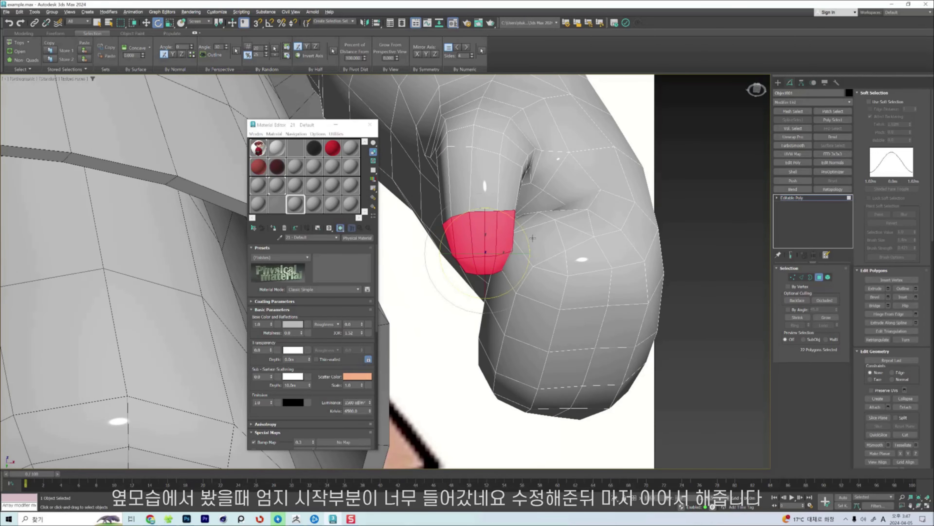
# Examine the fist from several angles with edged faces hidden and shown.
pyautogui.scroll(-8, 530, 236)
pyautogui.moveTo(530, 235)
pyautogui.keyDown('alt'); pyautogui.mouseDown(button='middle')
pyautogui.moveTo(589, 236)
pyautogui.moveTo(596, 262)
pyautogui.moveTo(517, 257)
pyautogui.moveTo(557, 278)
pyautogui.moveTo(529, 284)
pyautogui.moveTo(479, 363)
pyautogui.moveTo(515, 423)
pyautogui.mouseUp(button='middle'); pyautogui.keyUp('alt')
pyautogui.click(603, 254)
pyautogui.press('F4')
pyautogui.scroll(8, 517, 258)
pyautogui.press('F4')
pyautogui.click(558, 278)
# Select the edge loop around the wrist and compare it with the reference in the front view.
pyautogui.press('2')
pyautogui.scroll(-6, 530, 283)
pyautogui.click(680, 258)
pyautogui.moveTo(757, 90)
pyautogui.mouseDown()
pyautogui.moveTo(767, 91)
pyautogui.moveTo(747, 94)
pyautogui.moveTo(757, 95)
pyautogui.mouseUp()
pyautogui.doubleClick(565, 253)
pyautogui.click(757, 93)
pyautogui.scroll(5, 569, 256)
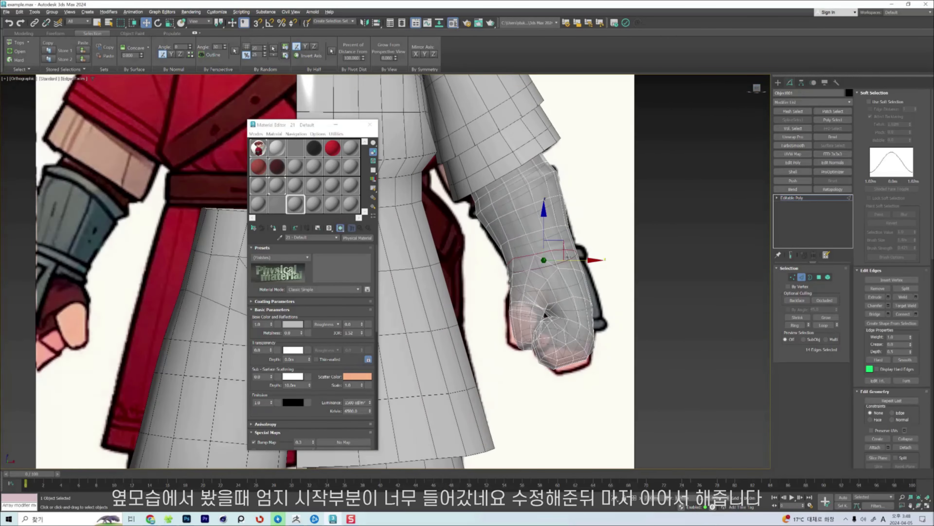
# Add one more edge loop around the wrist.
pyautogui.hotkey('shift', 'w')
pyautogui.hotkey('shift', 'w')
pyautogui.scroll(8, 491, 264)
pyautogui.scroll(-6, 567, 252)
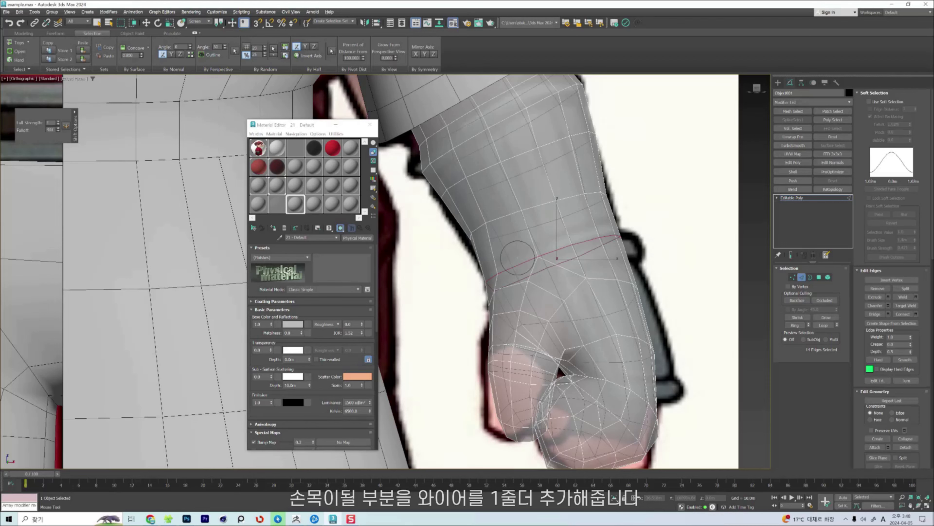
# Rotate and move the wrist's edge loop to follow the arm's direction, then turn off see-through display.
pyautogui.press('w')
pyautogui.press('e')
pyautogui.moveTo(567, 248)
pyautogui.mouseDown()
pyautogui.moveTo(557, 229)
pyautogui.moveTo(578, 234)
pyautogui.mouseUp()
pyautogui.press('w')
pyautogui.click(586, 236)
pyautogui.hotkey('alt', 'x')
# Select single edges on the wrist's sides and move them to even out the silhouette.
pyautogui.keyDown('alt'); pyautogui.moveTo(596, 239); pyautogui.dragTo(497, 248, button='middle'); pyautogui.keyUp('alt')
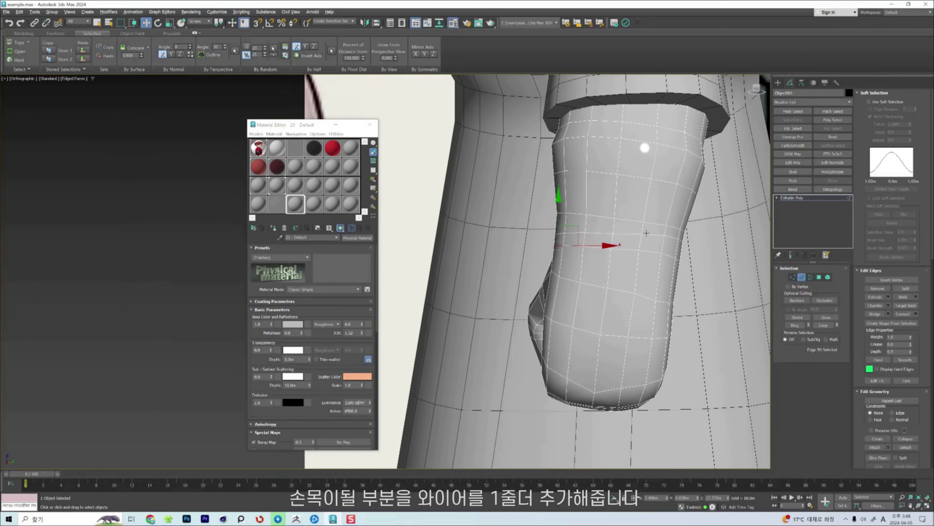
pyautogui.click(646, 233)
pyautogui.keyDown('alt'); pyautogui.moveTo(647, 233); pyautogui.dragTo(570, 211, button='middle'); pyautogui.keyUp('alt')
pyautogui.scroll(5, 578, 208)
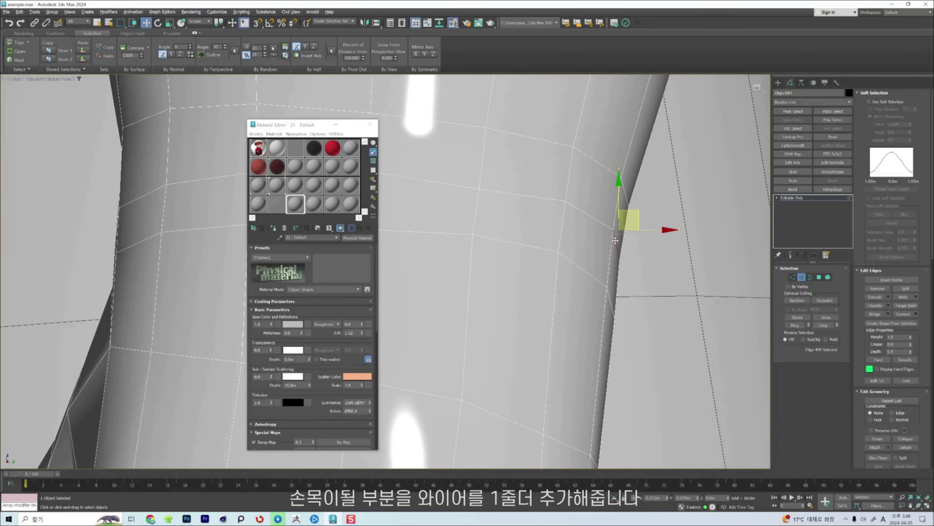
pyautogui.scroll(-4, 555, 263)
# Refine the wrist and back of the hand with the Shift brush in the right view.
pyautogui.click(552, 254)
pyautogui.hotkey('shift', 's')
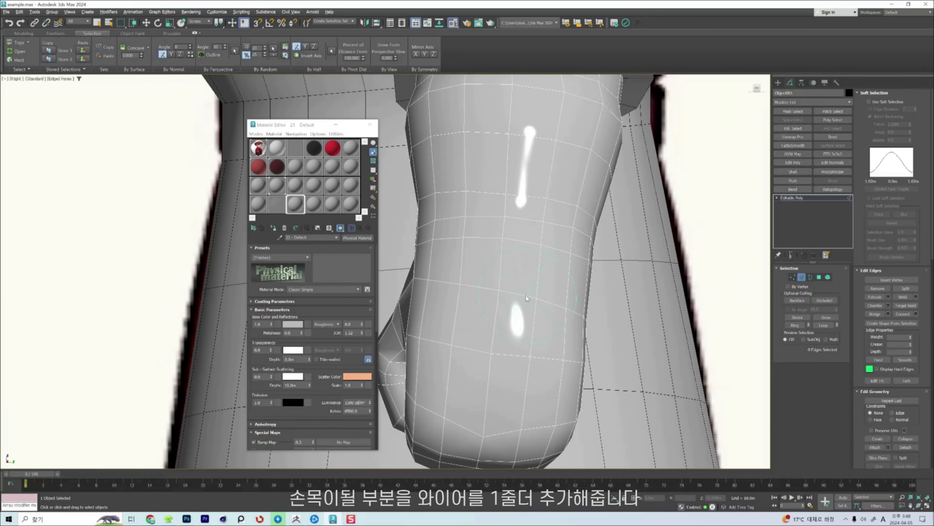
pyautogui.scroll(-3, 520, 263)
pyautogui.press('w')
pyautogui.moveTo(460, 260)
pyautogui.keyDown('alt'); pyautogui.mouseDown(button='middle')
pyautogui.moveTo(529, 261)
pyautogui.moveTo(493, 251)
pyautogui.mouseUp(button='middle'); pyautogui.keyUp('alt')
# Isolate the hand and move vertices on the curled fingers to round the fist.
pyautogui.hotkey('alt', 'q')
pyautogui.scroll(5, 493, 252)
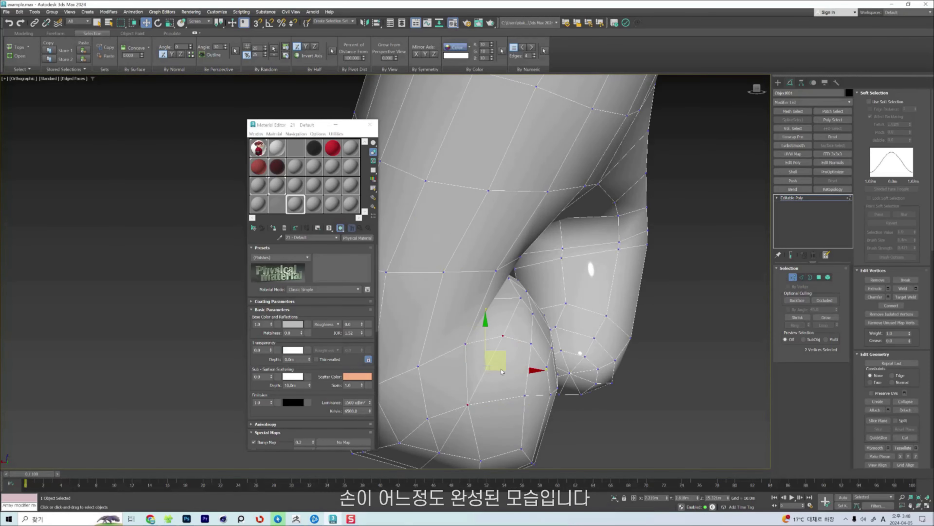
pyautogui.scroll(-2, 464, 350)
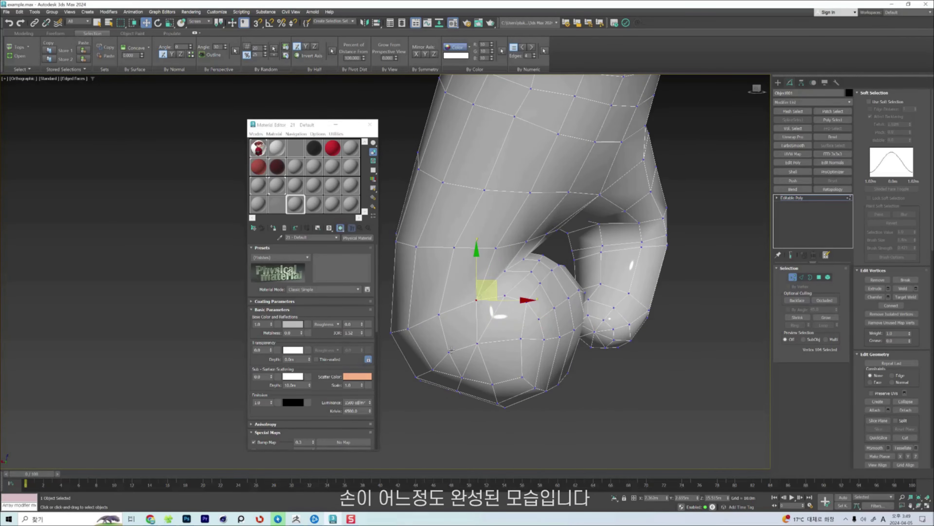
pyautogui.moveTo(464, 350)
pyautogui.keyDown('alt'); pyautogui.mouseDown(button='middle')
pyautogui.moveTo(450, 343)
pyautogui.moveTo(478, 315)
pyautogui.moveTo(561, 288)
pyautogui.mouseUp(button='middle'); pyautogui.keyUp('alt')
# Adjust an edge on the fist and exit isolation to show the whole character.
pyautogui.press('2')
pyautogui.scroll(-3, 492, 313)
pyautogui.scroll(4, 492, 294)
pyautogui.scroll(-4, 496, 296)
pyautogui.rightClick(497, 297)
pyautogui.press('w')
pyautogui.hotkey('alt', 'q')
# Select the upper row of polygons across the back of the hand, around to its far side.
pyautogui.keyDown('alt'); pyautogui.moveTo(496, 297); pyautogui.dragTo(506, 314, button='middle'); pyautogui.keyUp('alt')
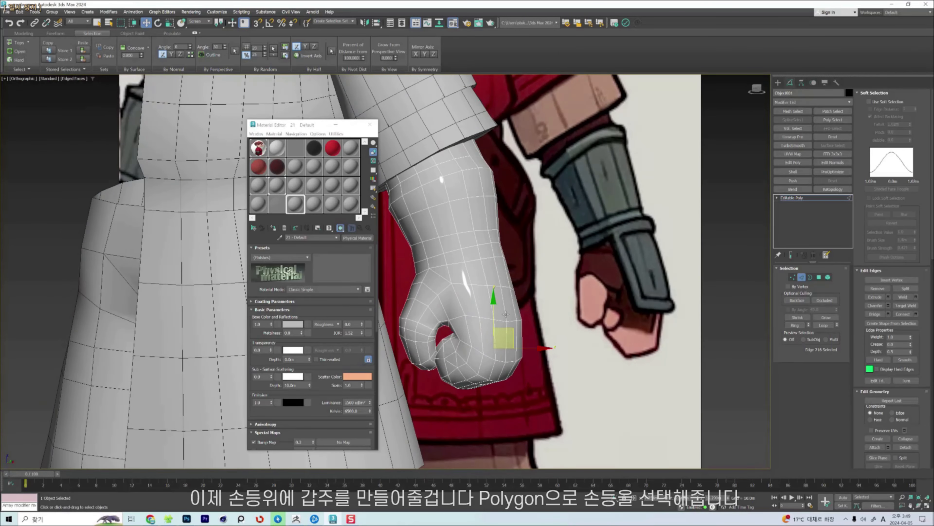
pyautogui.press('4')
pyautogui.click(482, 302)
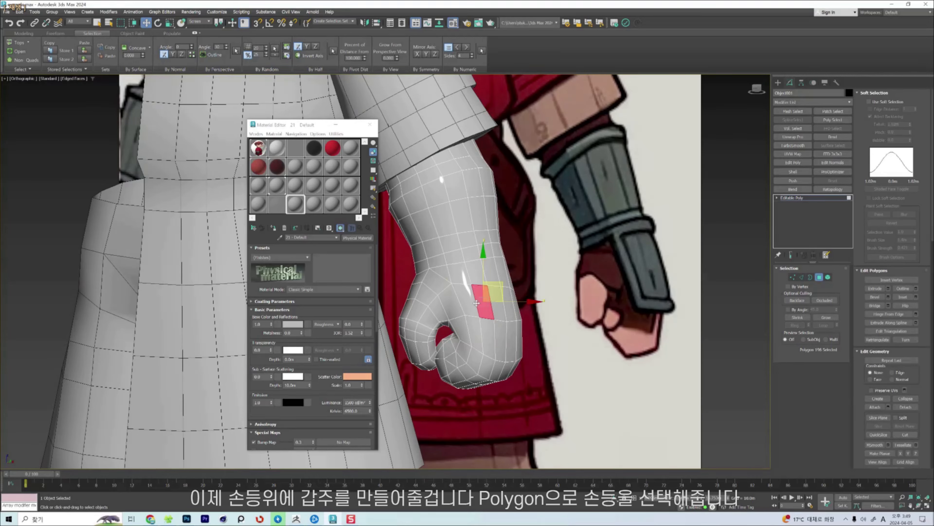
pyautogui.keyDown('ctrl'); pyautogui.click(463, 298); pyautogui.keyUp('ctrl')
pyautogui.keyDown('ctrl'); pyautogui.click(501, 304); pyautogui.keyUp('ctrl')
pyautogui.keyDown('alt'); pyautogui.moveTo(500, 304); pyautogui.dragTo(456, 301, button='middle'); pyautogui.keyUp('alt')
pyautogui.keyDown('ctrl'); pyautogui.click(517, 304); pyautogui.keyUp('ctrl')
pyautogui.keyDown('ctrl'); pyautogui.click(534, 306); pyautogui.keyUp('ctrl')
pyautogui.keyDown('alt'); pyautogui.moveTo(533, 306); pyautogui.dragTo(478, 340, button='middle'); pyautogui.keyUp('alt')
# Add the lower row of polygons above the knuckles to the back-of-hand selection.
pyautogui.press('2')
pyautogui.press('4')
pyautogui.keyDown('ctrl'); pyautogui.click(469, 335); pyautogui.keyUp('ctrl')
pyautogui.keyDown('ctrl'); pyautogui.click(485, 338); pyautogui.keyUp('ctrl')
pyautogui.keyDown('ctrl'); pyautogui.click(502, 337); pyautogui.keyUp('ctrl')
pyautogui.keyDown('ctrl'); pyautogui.click(519, 333); pyautogui.keyUp('ctrl')
pyautogui.keyDown('ctrl'); pyautogui.click(536, 329); pyautogui.keyUp('ctrl')
pyautogui.keyDown('alt'); pyautogui.moveTo(585, 321); pyautogui.dragTo(501, 313, button='middle'); pyautogui.keyUp('alt')
pyautogui.keyDown('ctrl'); pyautogui.click(564, 315); pyautogui.keyUp('ctrl')
pyautogui.keyDown('ctrl'); pyautogui.click(563, 336); pyautogui.keyUp('ctrl')
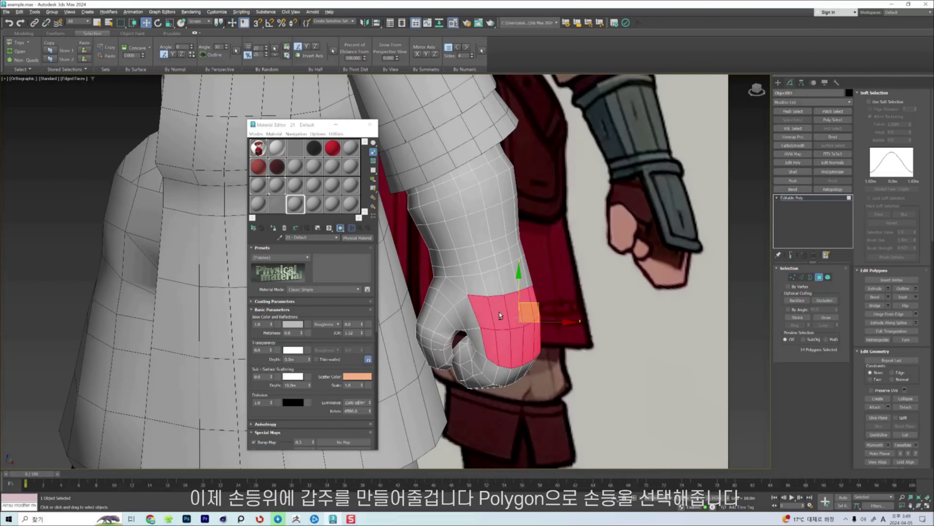
# Clone the selected back-of-hand polygons to a separate object for the armor plate.
pyautogui.press('f')
pyautogui.press('z')
pyautogui.scroll(-7, 514, 309)
pyautogui.scroll(2, 513, 308)
pyautogui.keyDown('shift'); pyautogui.moveTo(514, 309); pyautogui.dragTo(516, 309); pyautogui.keyUp('shift')
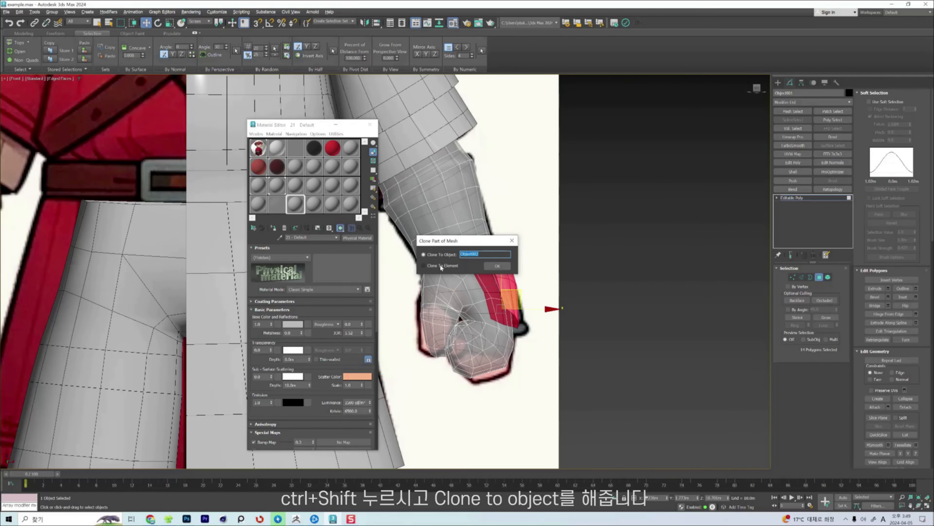
pyautogui.click(497, 265)
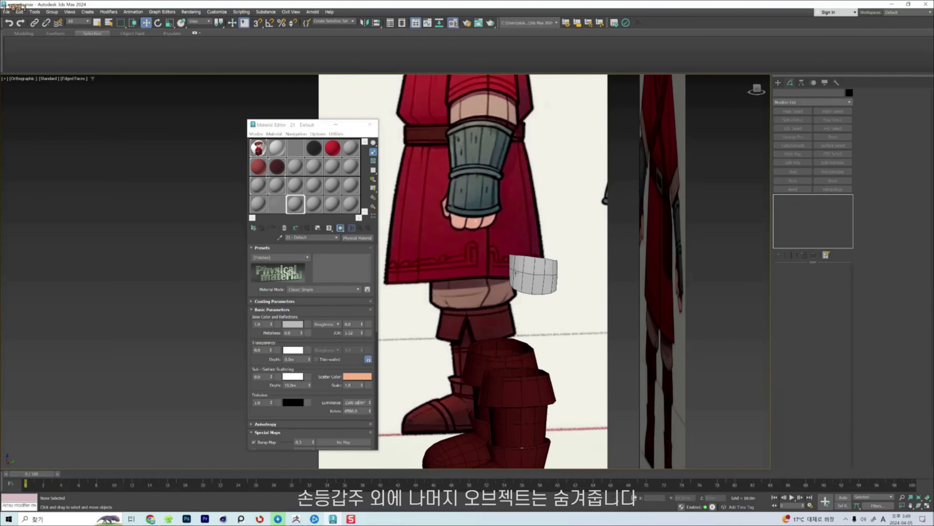
# Match the plate's silhouette to the side reference with the Shift brush and remove its middle horizontal edges.
pyautogui.scroll(4, 533, 265)
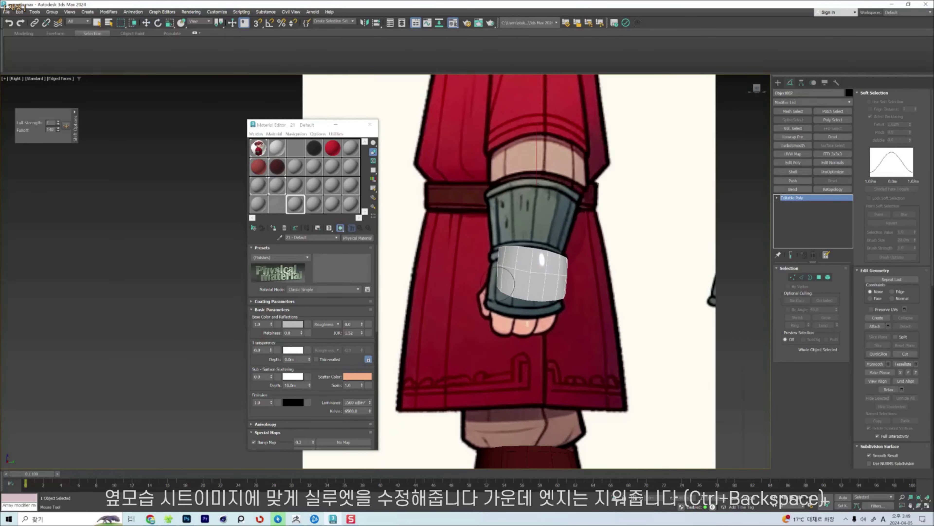
pyautogui.moveTo(481, 322)
pyautogui.mouseDown()
pyautogui.moveTo(516, 309)
pyautogui.moveTo(514, 320)
pyautogui.mouseUp()
pyautogui.keyDown('ctrl'); pyautogui.moveTo(543, 303); pyautogui.dragTo(543, 319); pyautogui.keyUp('ctrl')
pyautogui.scroll(4, 557, 300)
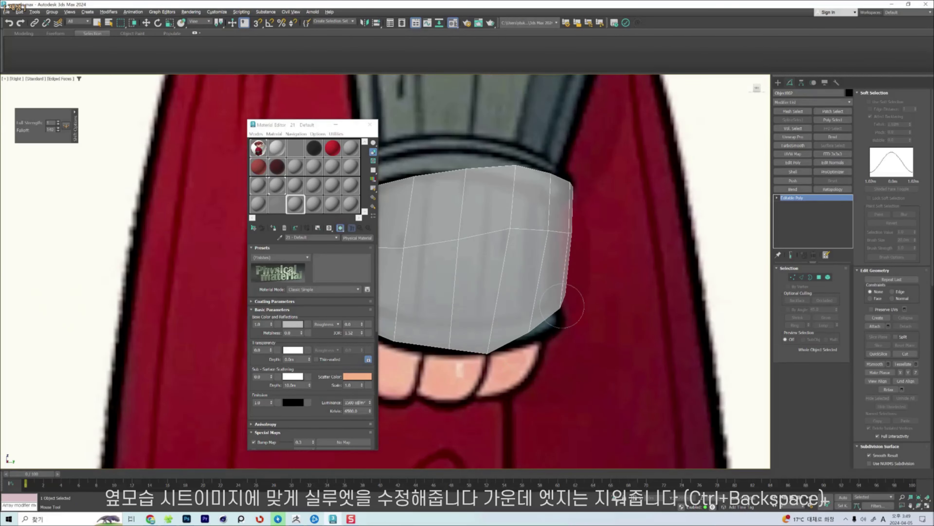
pyautogui.scroll(-5, 528, 336)
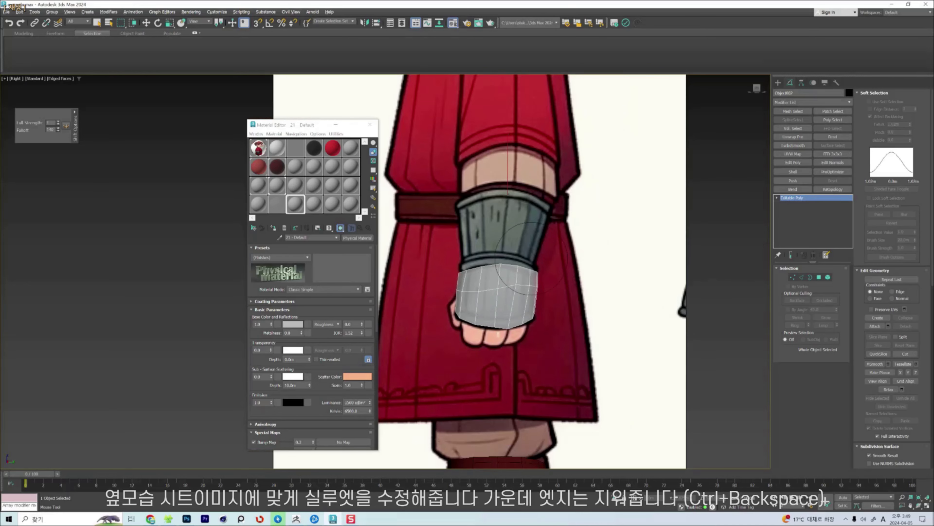
pyautogui.scroll(3, 522, 280)
pyautogui.press('2')
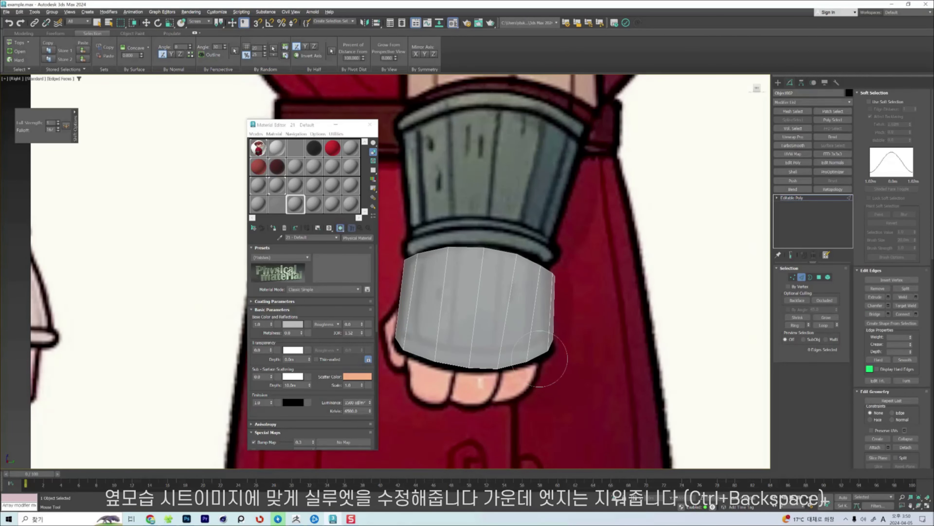
# Select the ring of vertical edges on the plate and align them on the X axis by scaling.
pyautogui.press('w')
pyautogui.click(503, 301)
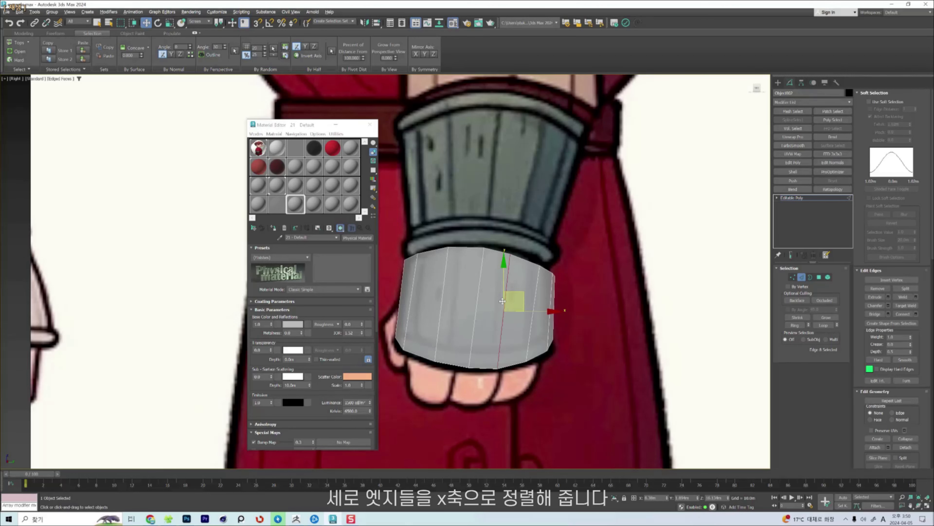
pyautogui.hotkey('alt', 'r')
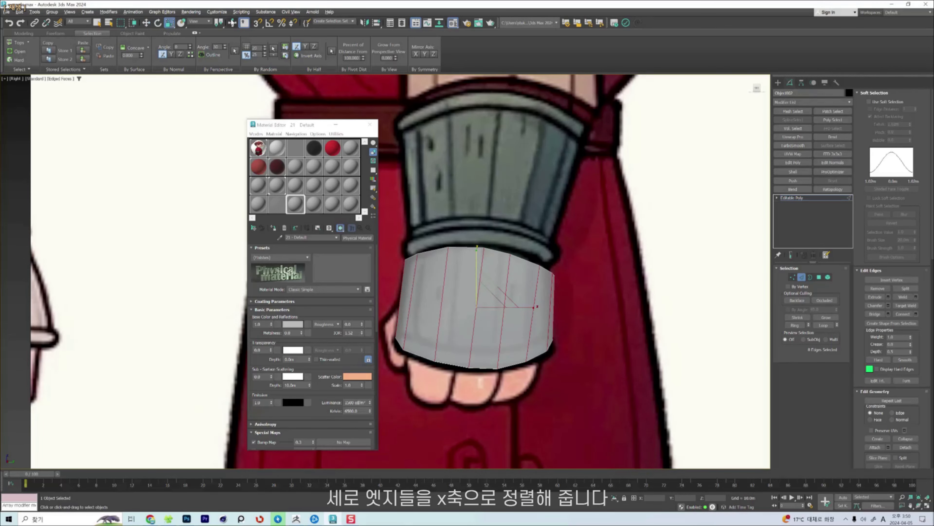
pyautogui.rightClick(170, 23)
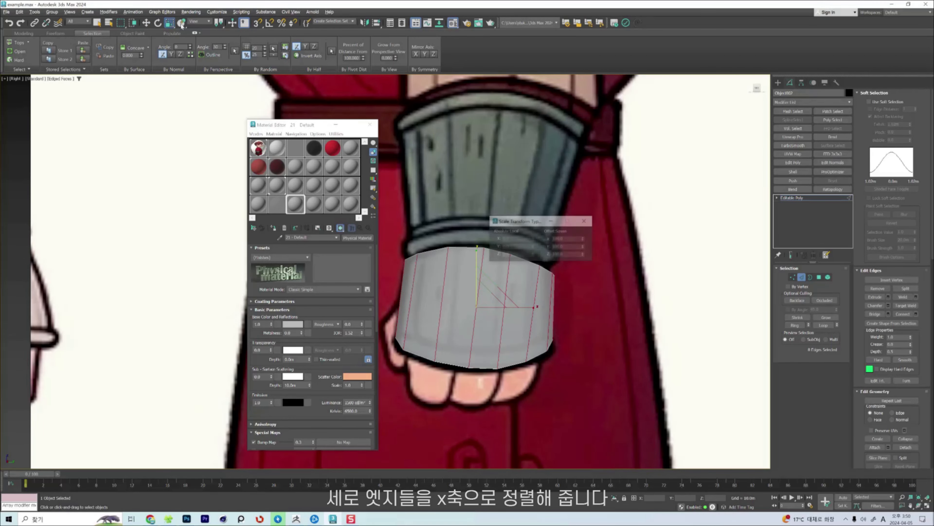
pyautogui.rightClick(584, 238)
# Rotate the plate's vertical edges slightly to match the tilt of the reference gauntlet.
pyautogui.press('e')
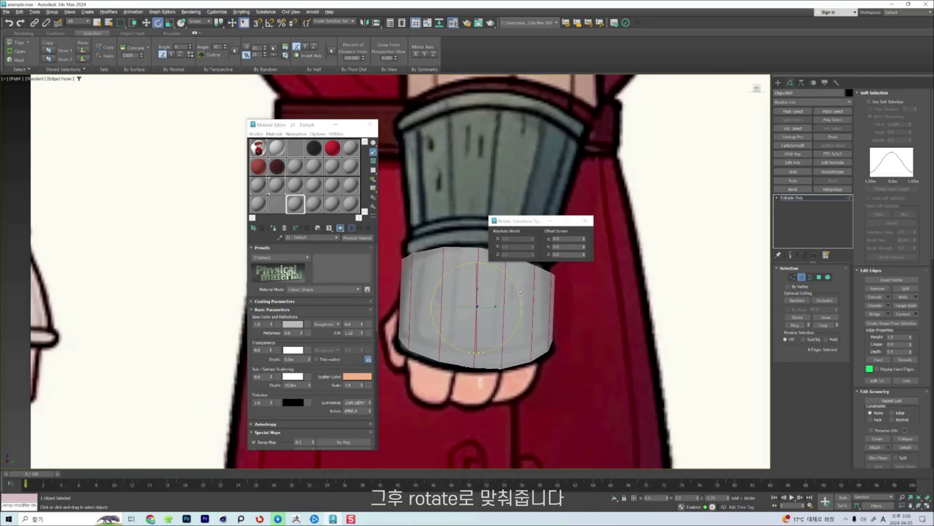
pyautogui.moveTo(517, 293); pyautogui.dragTo(522, 293)
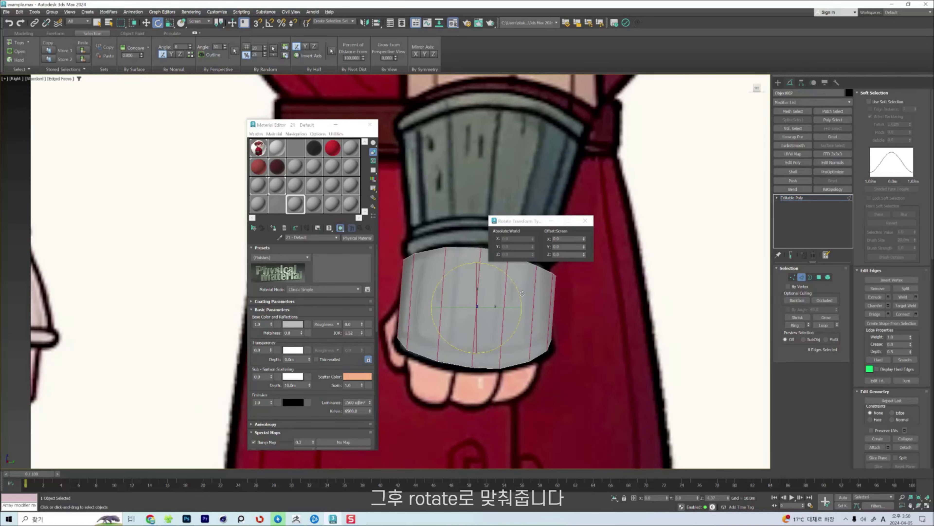
pyautogui.click(596, 283)
# Refine the plate's outline with the Shift brush and edge moves, turn off see-through, and move the Material Editor aside.
pyautogui.press('s')
pyautogui.moveTo(441, 364); pyautogui.dragTo(439, 367)
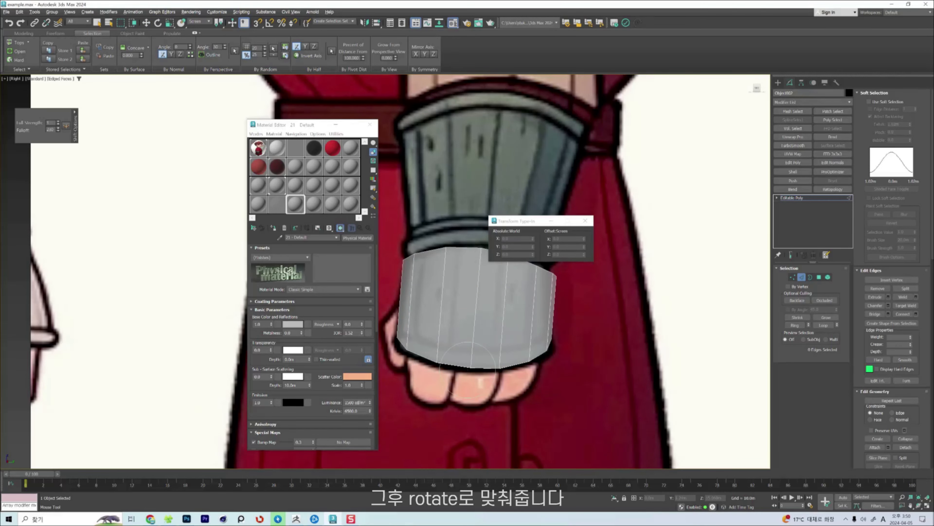
pyautogui.moveTo(484, 344); pyautogui.dragTo(480, 350, button='middle')
pyautogui.press('w')
pyautogui.moveTo(498, 349); pyautogui.dragTo(539, 344)
pyautogui.press('s')
pyautogui.press('w')
pyautogui.hotkey('alt', 'x')
pyautogui.moveTo(515, 260); pyautogui.dragTo(512, 309, button='middle')
pyautogui.press('s')
pyautogui.click(585, 221)
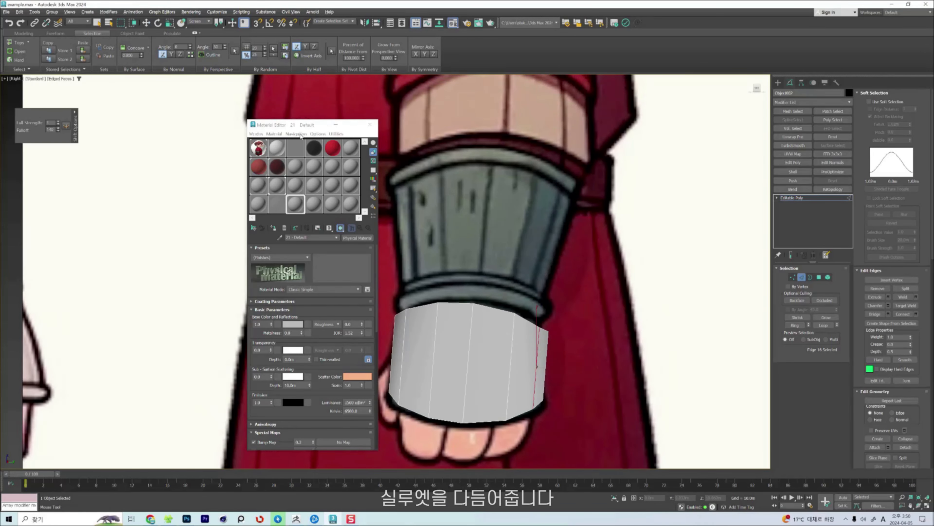
pyautogui.moveTo(317, 124); pyautogui.dragTo(157, 136)
# Adjust the plate's edges and vertices against the reference in the front view.
pyautogui.scroll(-4, 544, 305)
pyautogui.keyDown('alt'); pyautogui.moveTo(490, 302); pyautogui.dragTo(568, 306, button='middle'); pyautogui.keyUp('alt')
pyautogui.press('f')
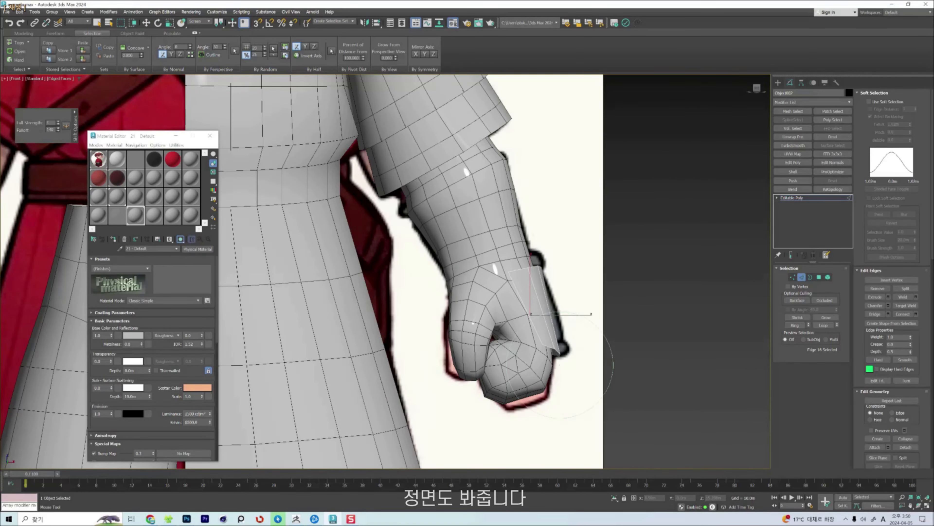
pyautogui.press('w')
pyautogui.scroll(4, 560, 335)
pyautogui.press('1')
pyautogui.press('2')
pyautogui.click(544, 282)
pyautogui.press('1')
pyautogui.scroll(-4, 532, 282)
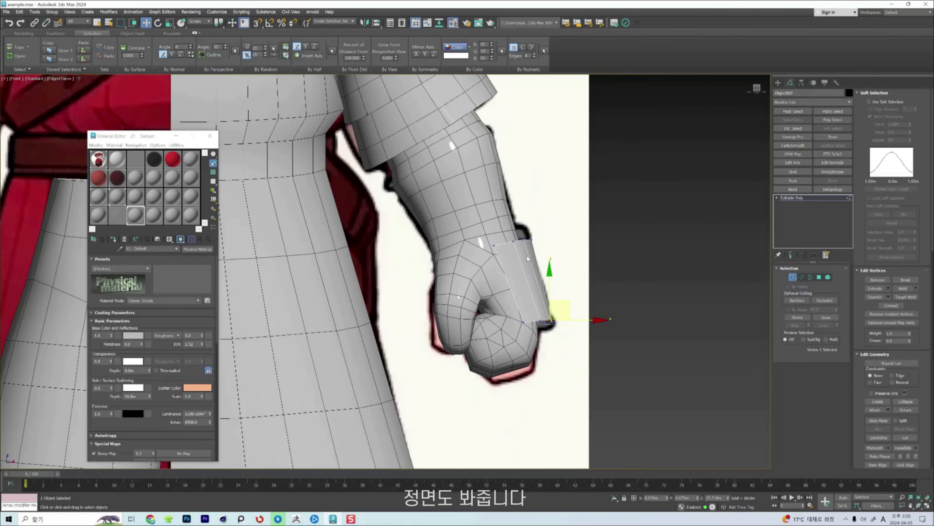
# Move the whole plate element sideways so it sits centered over the back of the hand.
pyautogui.keyDown('alt'); pyautogui.moveTo(578, 267); pyautogui.dragTo(515, 269, button='middle'); pyautogui.keyUp('alt')
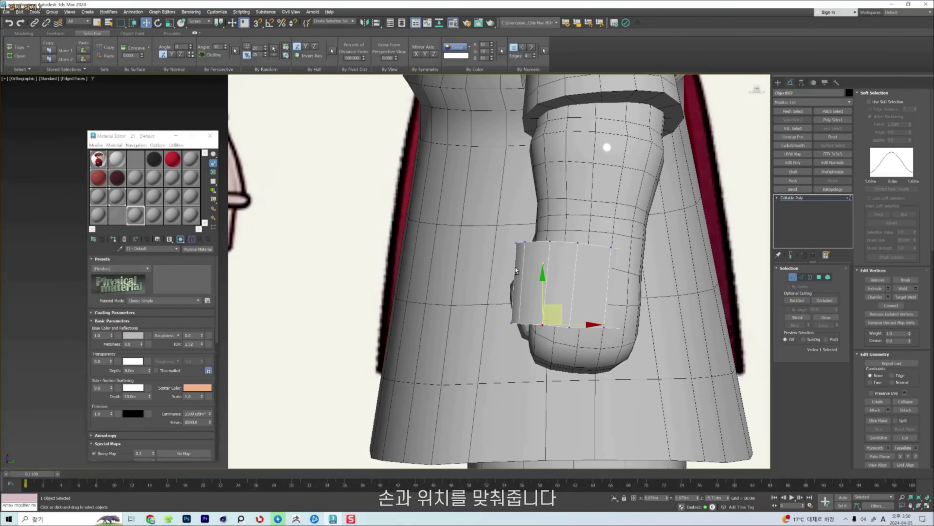
pyautogui.press('5')
pyautogui.click(594, 294)
pyautogui.moveTo(623, 286); pyautogui.dragTo(634, 286)
pyautogui.scroll(3, 618, 329)
# Add a horizontal middle edge loop to the plate and pull its inner vertices slightly outward along the local axis.
pyautogui.hotkey('shift', 's')
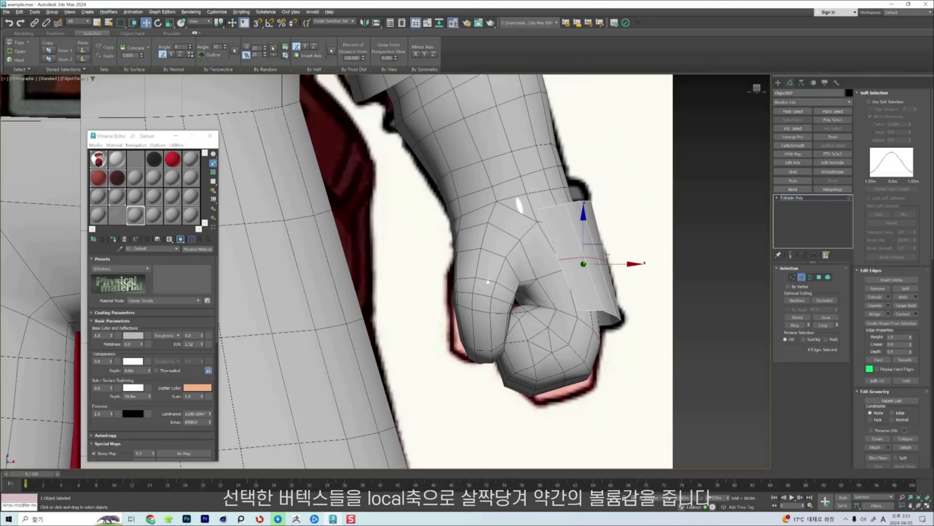
pyautogui.keyDown('alt'); pyautogui.moveTo(613, 269); pyautogui.dragTo(607, 267, button='middle'); pyautogui.keyUp('alt')
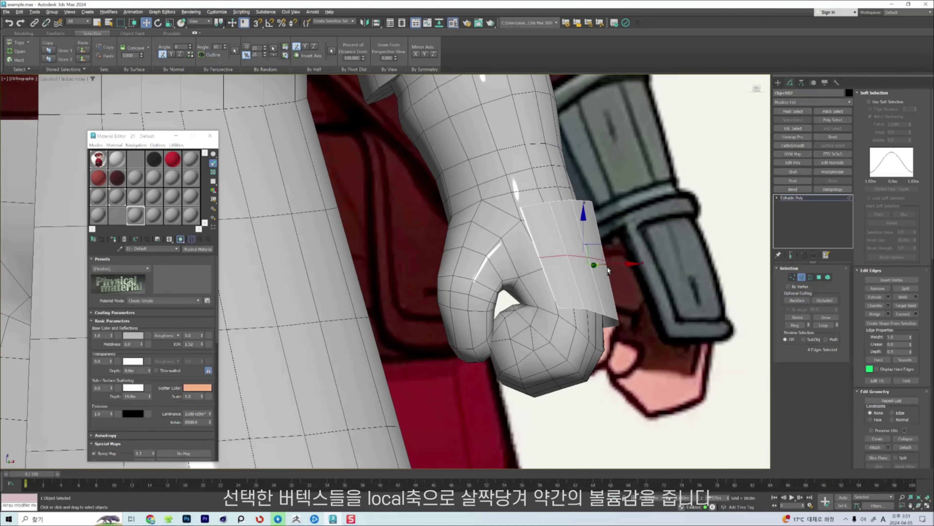
pyautogui.keyDown('alt'); pyautogui.moveTo(607, 267); pyautogui.dragTo(618, 271, button='middle'); pyautogui.keyUp('alt')
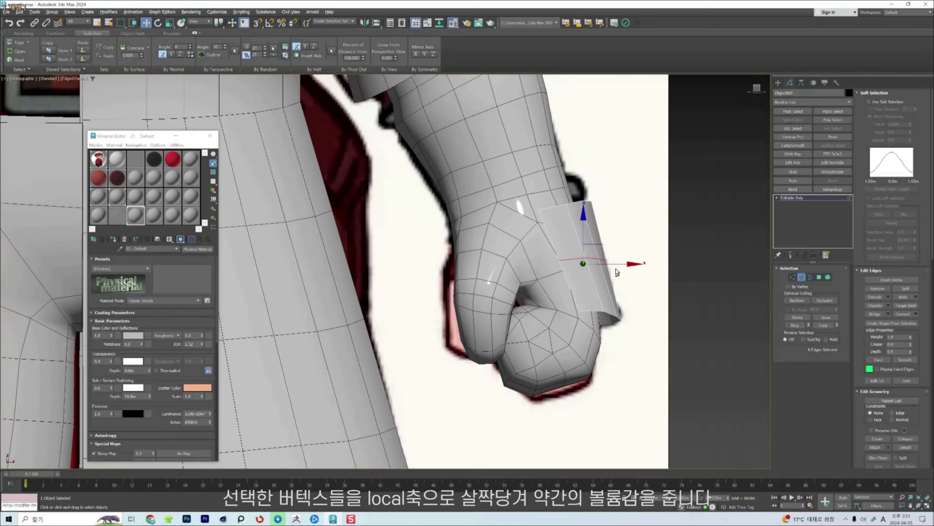
pyautogui.press('1')
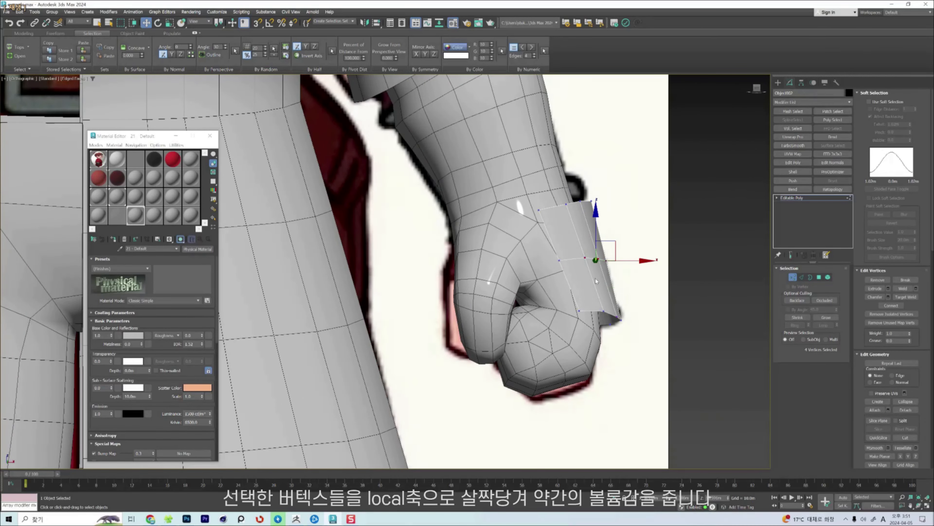
pyautogui.press('F3')
pyautogui.hotkey('alt', 'd')
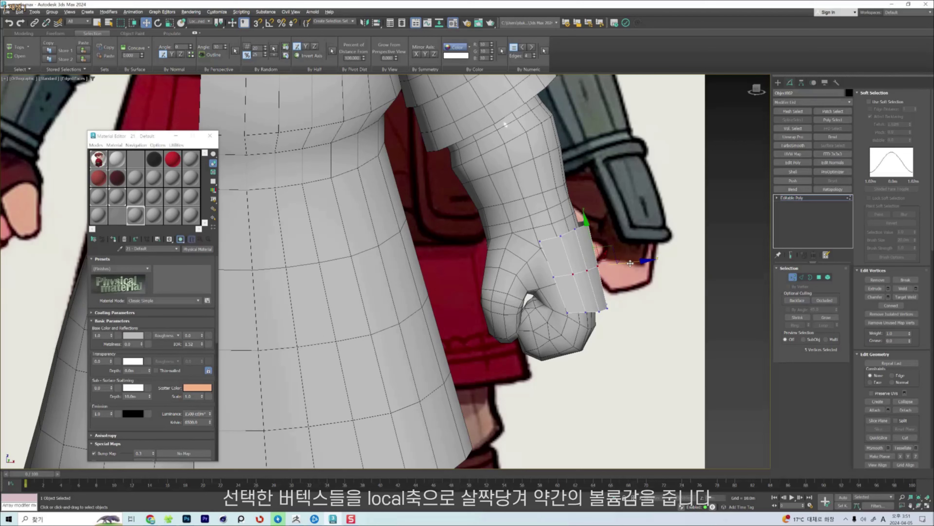
pyautogui.moveTo(630, 263); pyautogui.dragTo(632, 263)
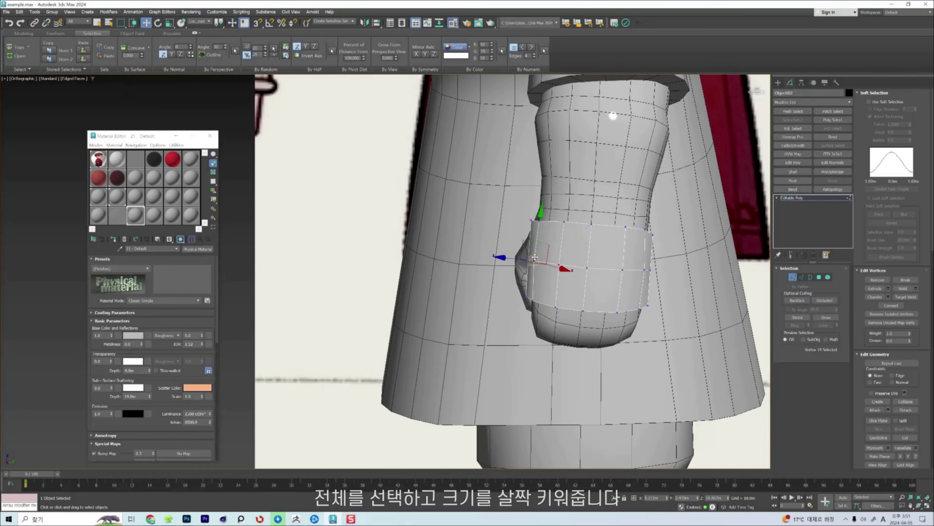
# Select all of the plate's polygons and scale them up slightly around the hand.
pyautogui.press('F2')
pyautogui.press('r')
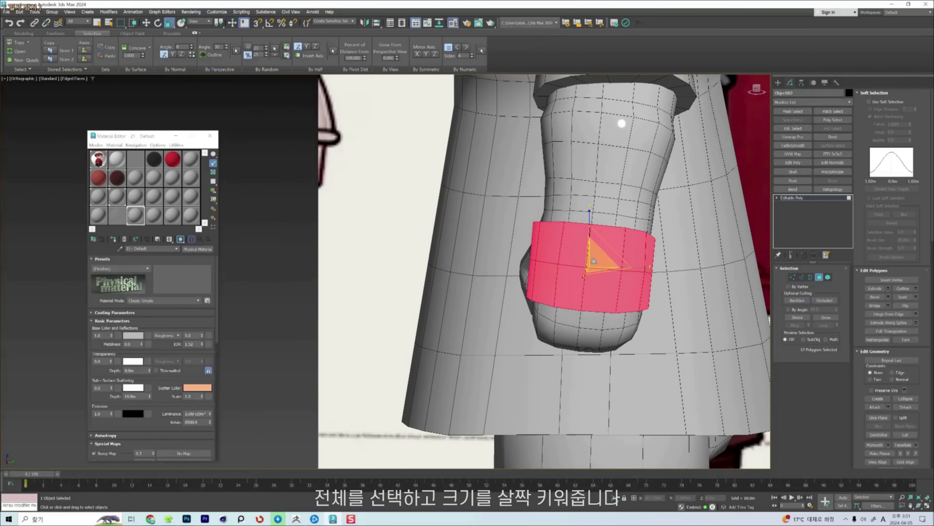
pyautogui.moveTo(592, 261); pyautogui.dragTo(592, 257)
pyautogui.press('w')
pyautogui.keyDown('alt'); pyautogui.moveTo(593, 259); pyautogui.dragTo(626, 262, button='middle'); pyautogui.keyUp('alt')
# Inset the plate's polygons as a group to create a narrow border around its outline.
pyautogui.scroll(-3, 890, 403)
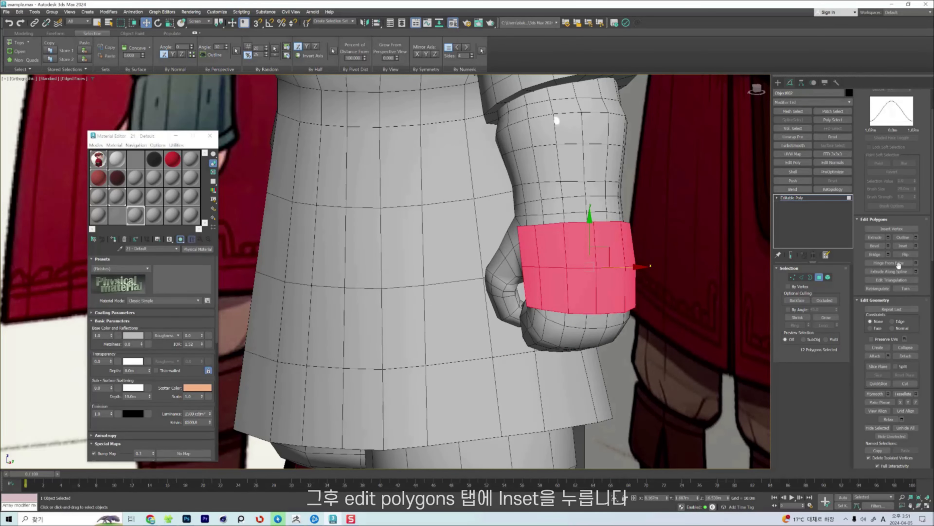
pyautogui.click(904, 246)
pyautogui.moveTo(586, 257); pyautogui.dragTo(591, 263)
pyautogui.press('w')
pyautogui.keyDown('alt'); pyautogui.moveTo(591, 263); pyautogui.dragTo(614, 264, button='middle'); pyautogui.keyUp('alt')
pyautogui.click(756, 94)
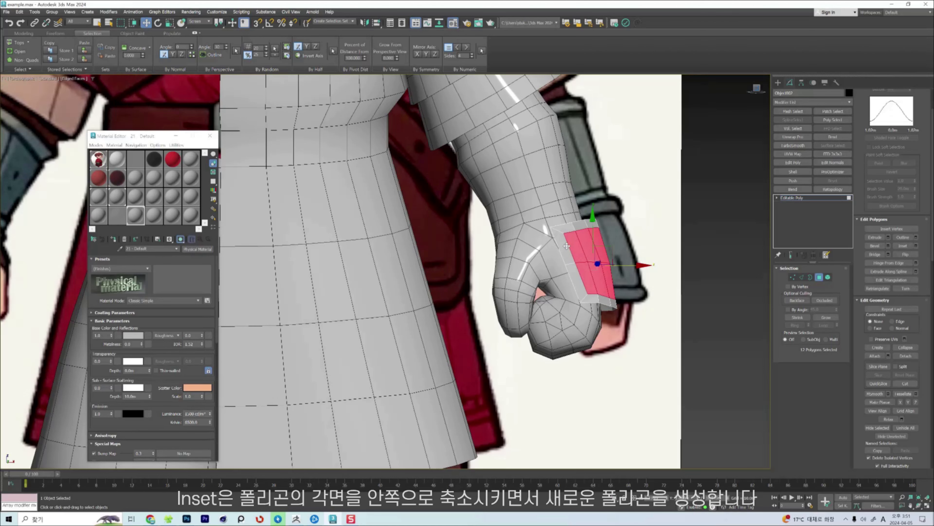
pyautogui.keyDown('alt'); pyautogui.moveTo(566, 246); pyautogui.dragTo(581, 240, button='middle'); pyautogui.keyUp('alt')
# Select the whole plate element and enlarge it slightly.
pyautogui.press('4')
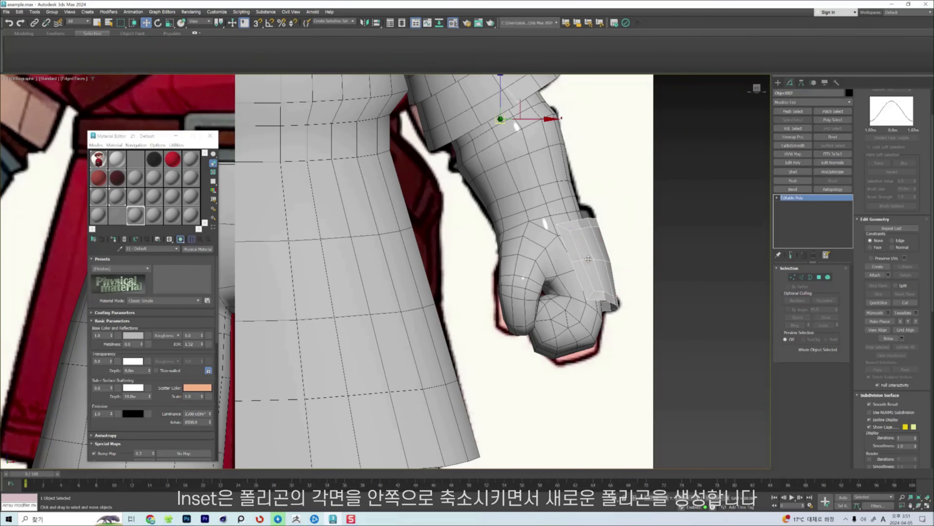
pyautogui.press('5')
pyautogui.click(590, 260)
pyautogui.press('r')
pyautogui.moveTo(599, 260); pyautogui.dragTo(603, 251)
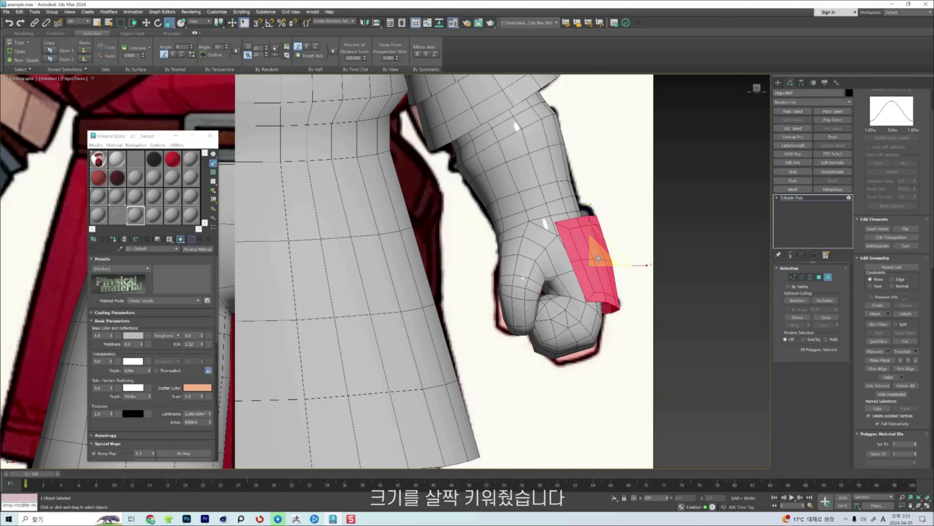
pyautogui.press('w')
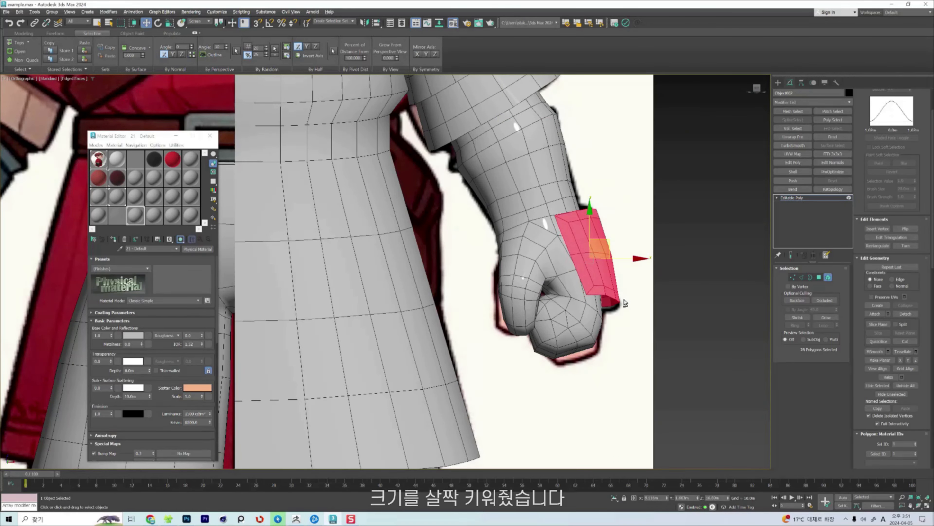
# Adjust the plate's vertices from a low angle to refine its silhouette around the hand.
pyautogui.keyDown('alt'); pyautogui.moveTo(607, 238); pyautogui.dragTo(623, 290, button='middle'); pyautogui.keyUp('alt')
pyautogui.scroll(5, 642, 280)
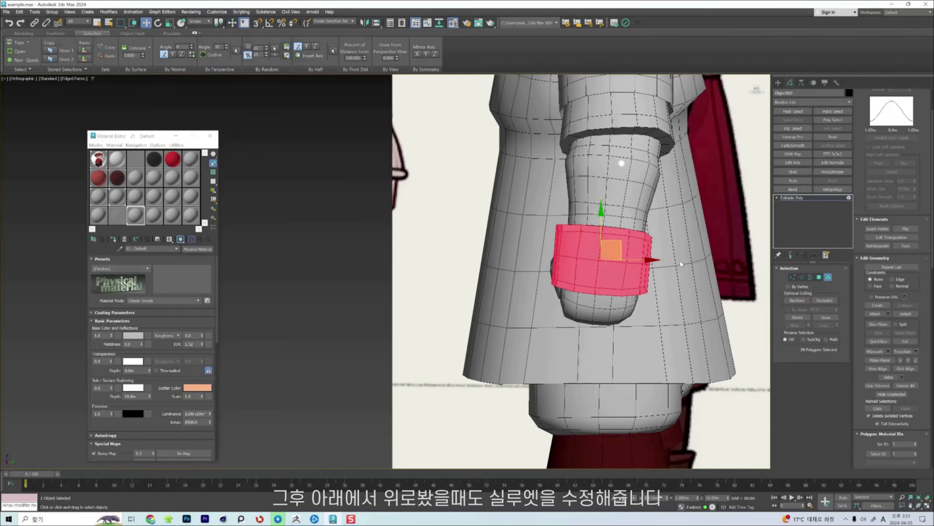
pyautogui.keyDown('alt'); pyautogui.moveTo(589, 239); pyautogui.dragTo(610, 284, button='middle'); pyautogui.keyUp('alt')
pyautogui.keyDown('ctrl'); pyautogui.moveTo(656, 292); pyautogui.dragTo(656, 302); pyautogui.keyUp('ctrl')
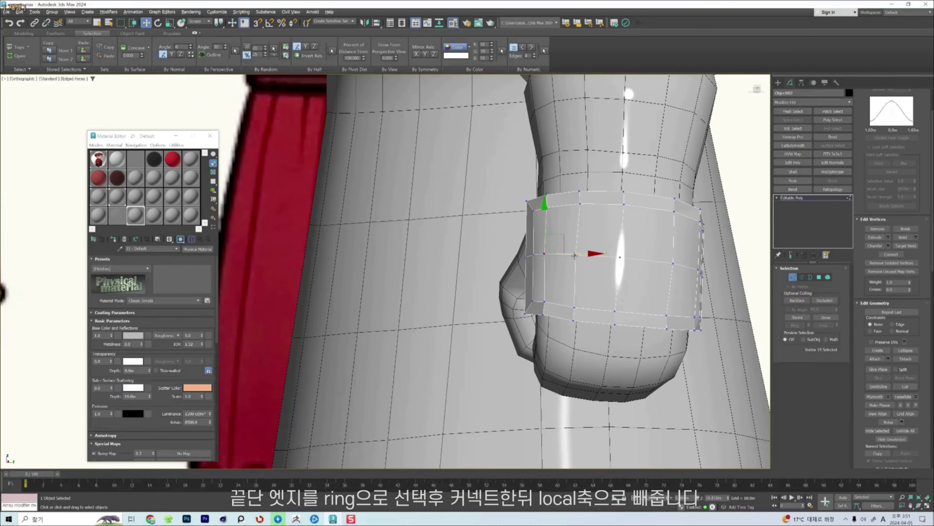
pyautogui.click(575, 255)
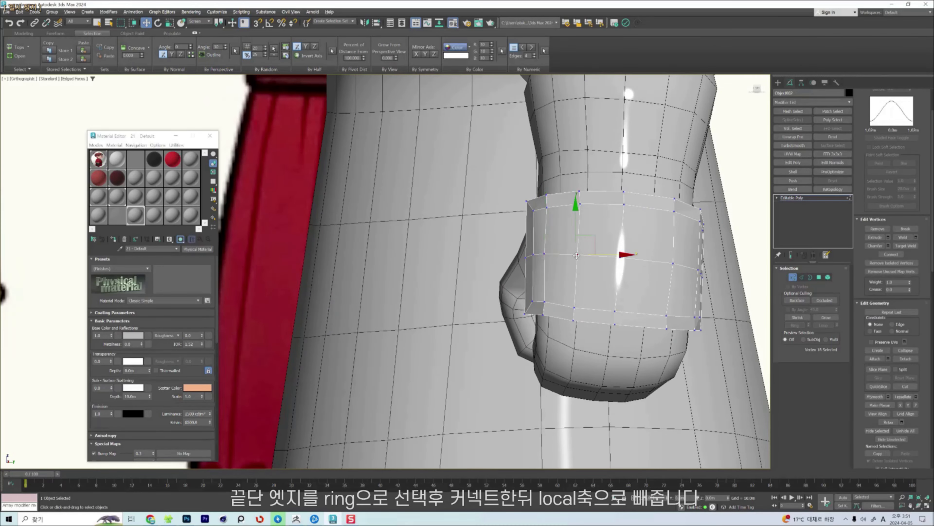
# Select the ring of short edges across the plate's border and connect them with a new edge loop.
pyautogui.press('2')
pyautogui.click(580, 198)
pyautogui.click(574, 314)
pyautogui.hotkey('alt', 'r')
pyautogui.hotkey('ctrl', 'shift', 'e')
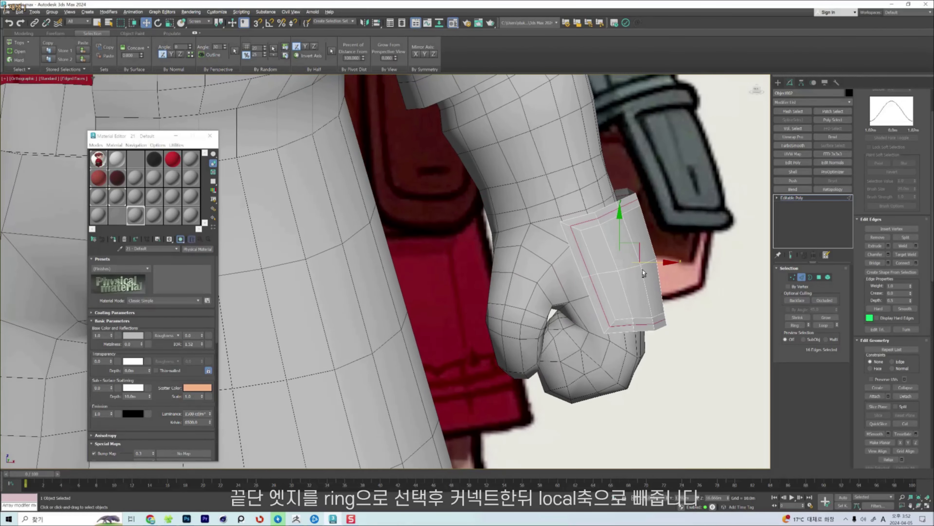
# Pull the border's new edge loop outward along its local axis to raise the rim of the plate.
pyautogui.keyDown('alt'); pyautogui.moveTo(643, 270); pyautogui.dragTo(660, 258, button='middle'); pyautogui.keyUp('alt')
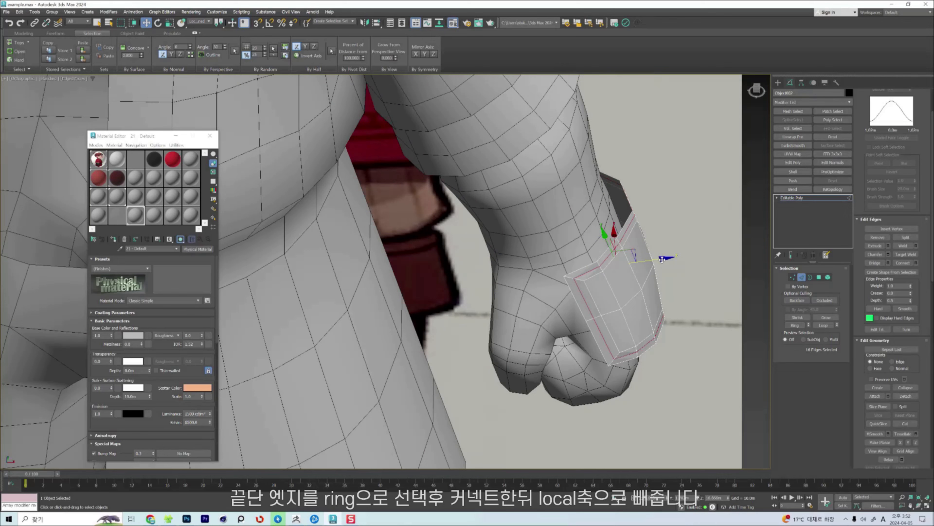
pyautogui.moveTo(662, 259); pyautogui.dragTo(667, 260)
pyautogui.scroll(-3, 667, 260)
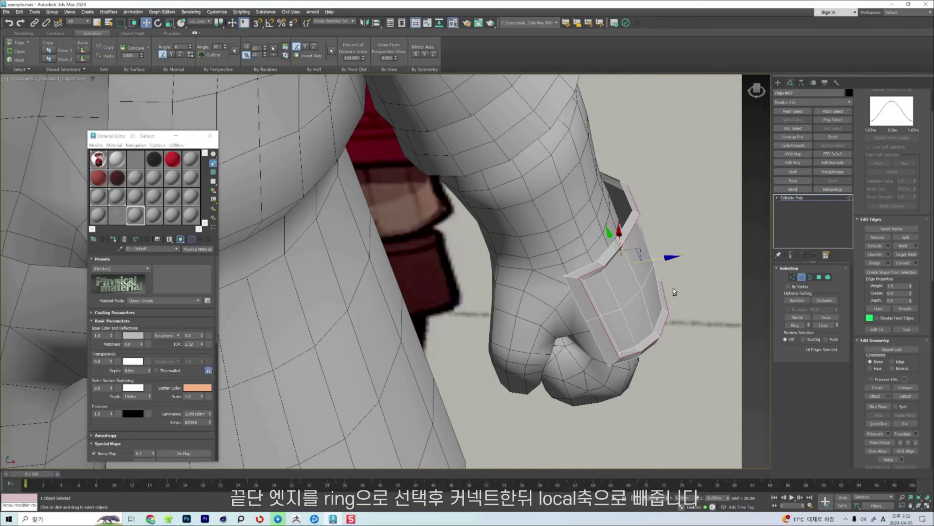
# Scale the raised border loop slightly along the Y axis so the rim spreads outward in the side view.
pyautogui.moveTo(673, 288)
pyautogui.keyDown('alt'); pyautogui.mouseDown(button='middle')
pyautogui.moveTo(625, 272)
pyautogui.moveTo(682, 279)
pyautogui.mouseUp(button='middle'); pyautogui.keyUp('alt')
pyautogui.scroll(6, 576, 232)
pyautogui.scroll(2, 576, 231)
pyautogui.scroll(-4, 594, 198)
pyautogui.press('r')
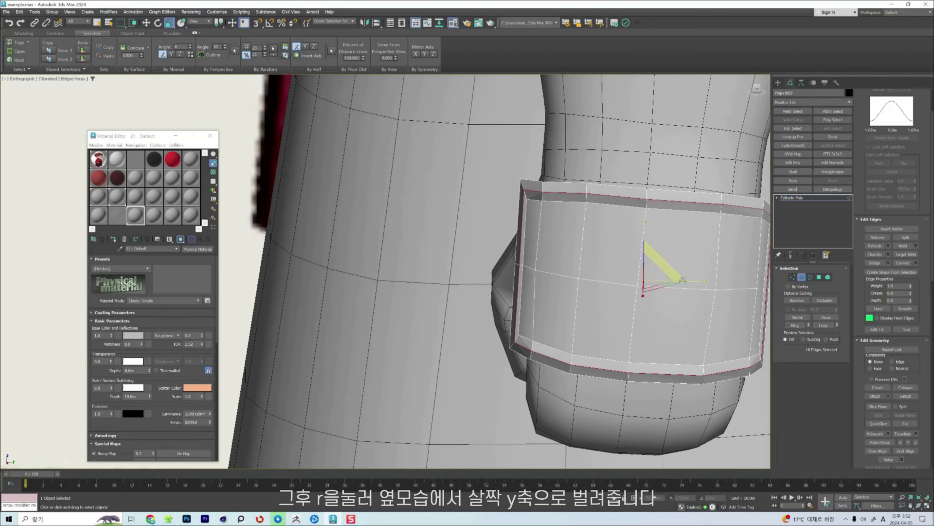
pyautogui.moveTo(682, 279)
pyautogui.mouseDown()
pyautogui.moveTo(688, 271)
pyautogui.moveTo(684, 282)
pyautogui.mouseUp()
pyautogui.keyDown('alt'); pyautogui.moveTo(683, 282); pyautogui.dragTo(588, 258, button='middle'); pyautogui.keyUp('alt')
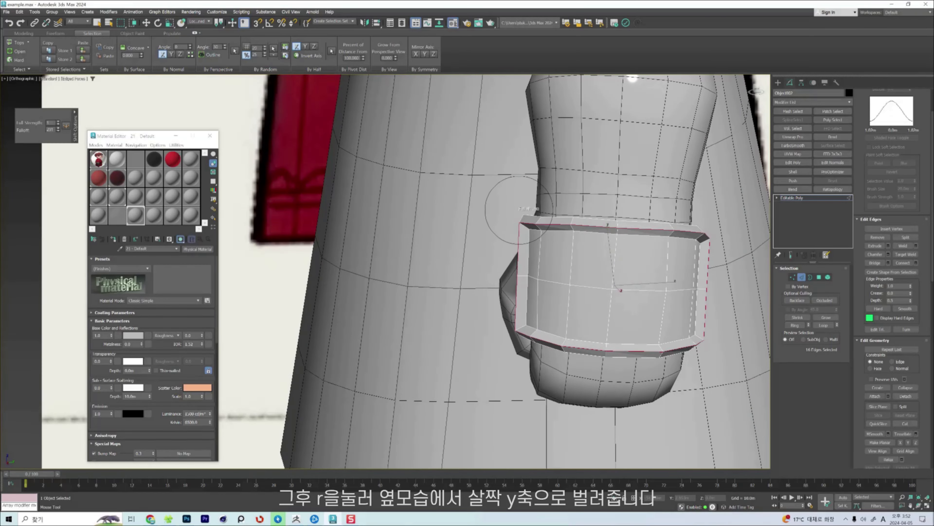
pyautogui.scroll(-5, 519, 208)
# Select the whole plate element and scale it slightly narrower along the Y axis in the side view.
pyautogui.keyDown('alt'); pyautogui.moveTo(519, 208); pyautogui.dragTo(617, 290, button='middle'); pyautogui.keyUp('alt')
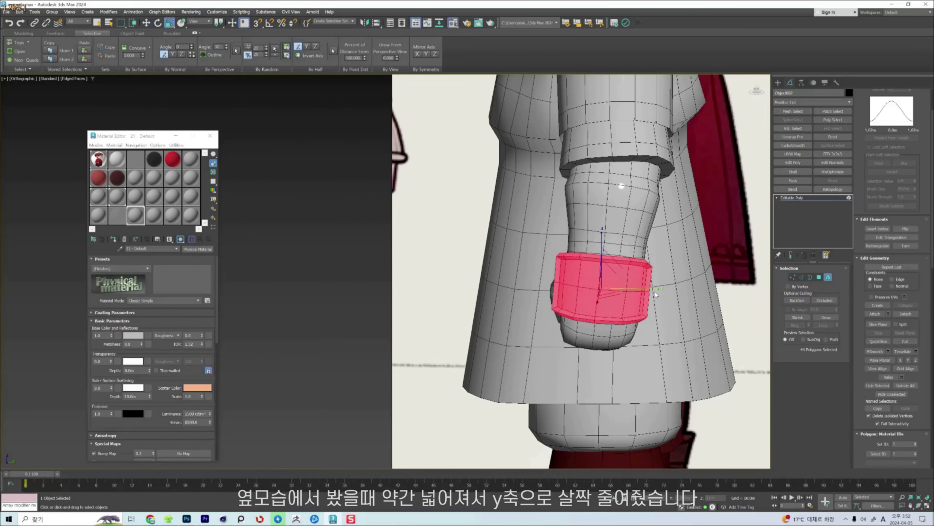
pyautogui.moveTo(656, 289); pyautogui.dragTo(653, 289)
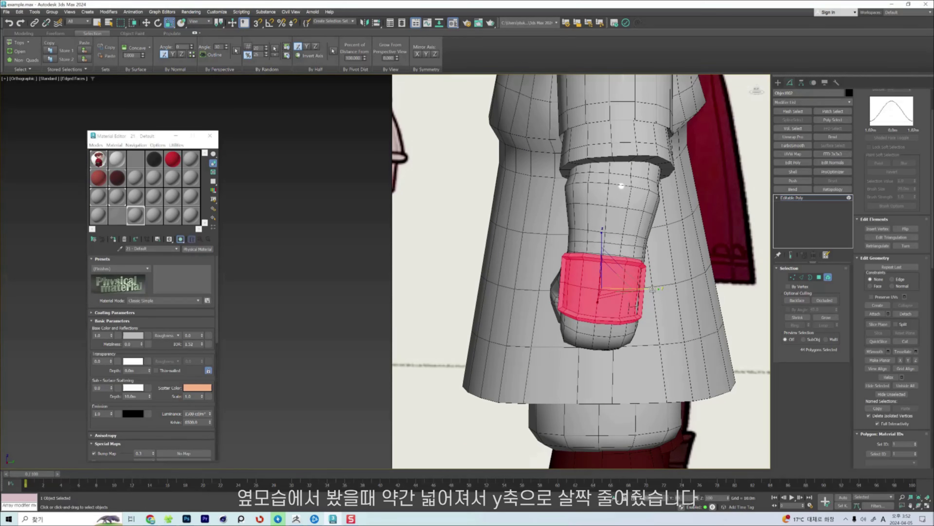
pyautogui.moveTo(652, 289); pyautogui.dragTo(653, 289)
pyautogui.press('w')
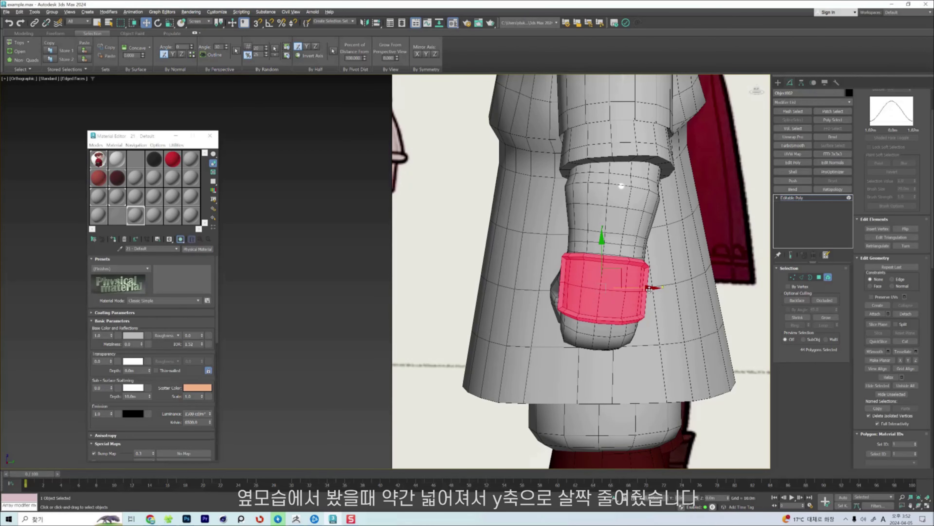
# Select the edge rings across the plate's angular sections and connect them with flow to round the curve.
pyautogui.click(692, 269)
pyautogui.click(627, 285)
pyautogui.keyDown('alt'); pyautogui.moveTo(627, 285); pyautogui.dragTo(607, 296, button='middle'); pyautogui.keyUp('alt')
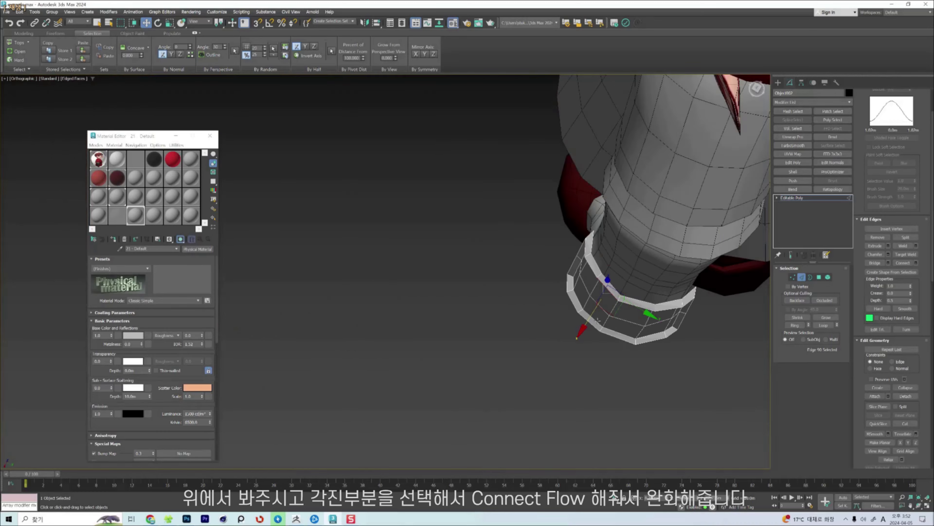
pyautogui.doubleClick(617, 309)
pyautogui.keyDown('alt'); pyautogui.moveTo(617, 309); pyautogui.dragTo(596, 324, button='middle'); pyautogui.keyUp('alt')
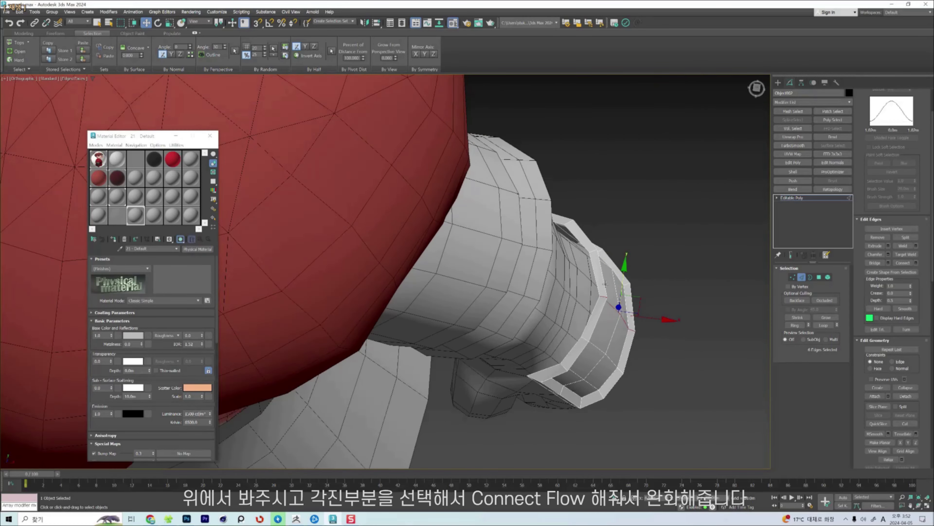
pyautogui.hotkey('ctrl', 'shift', 'e')
pyautogui.click(578, 353)
pyautogui.click(611, 377)
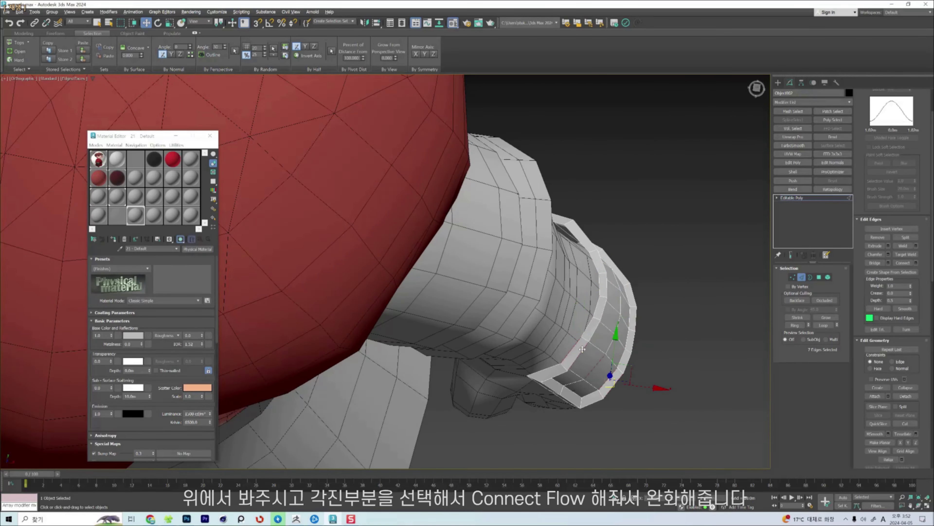
# Touch up the plate's shape around the fist with the Shift brush.
pyautogui.keyDown('alt'); pyautogui.moveTo(612, 373); pyautogui.dragTo(639, 250, button='middle'); pyautogui.keyUp('alt')
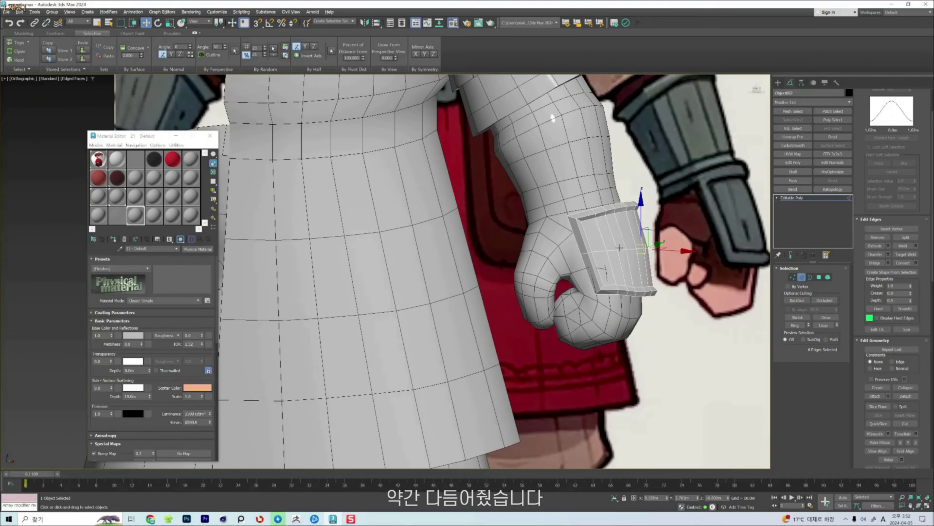
pyautogui.scroll(5, 601, 301)
pyautogui.keyDown('alt'); pyautogui.moveTo(601, 302); pyautogui.dragTo(574, 295, button='middle'); pyautogui.keyUp('alt')
pyautogui.keyDown('alt'); pyautogui.moveTo(619, 224); pyautogui.dragTo(579, 210, button='middle'); pyautogui.keyUp('alt')
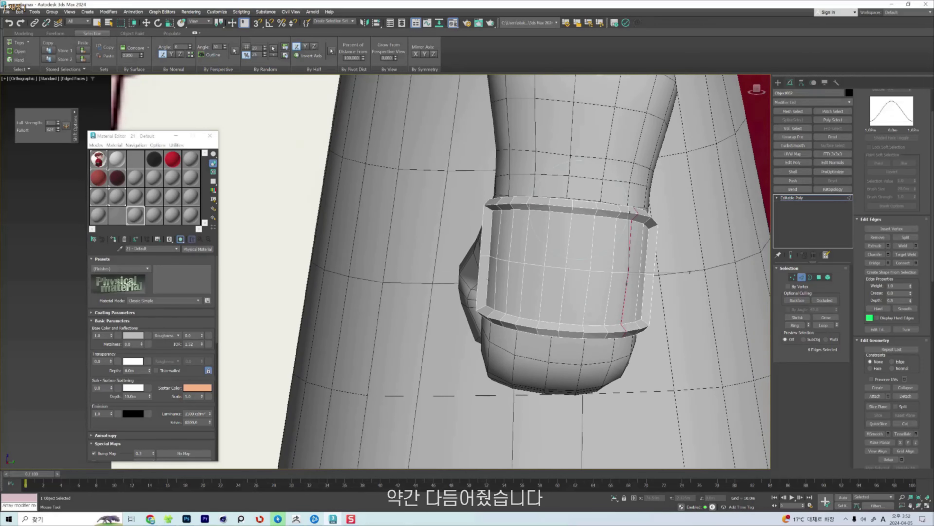
pyautogui.press('w')
pyautogui.scroll(-3, 574, 213)
pyautogui.keyDown('alt'); pyautogui.moveTo(591, 125); pyautogui.dragTo(692, 136, button='middle'); pyautogui.keyUp('alt')
# Add a Shell modifier to the plate with zero outer amount and a small inner amount.
pyautogui.click(798, 198)
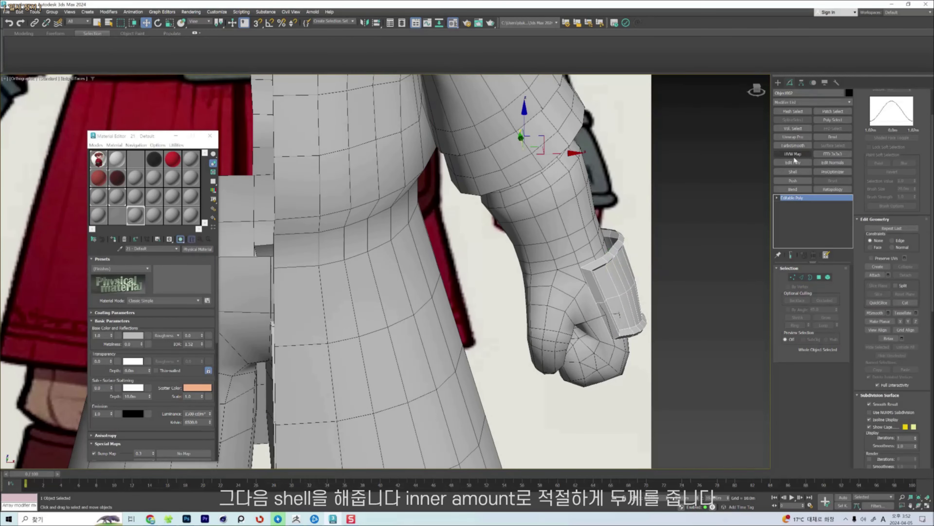
pyautogui.click(793, 171)
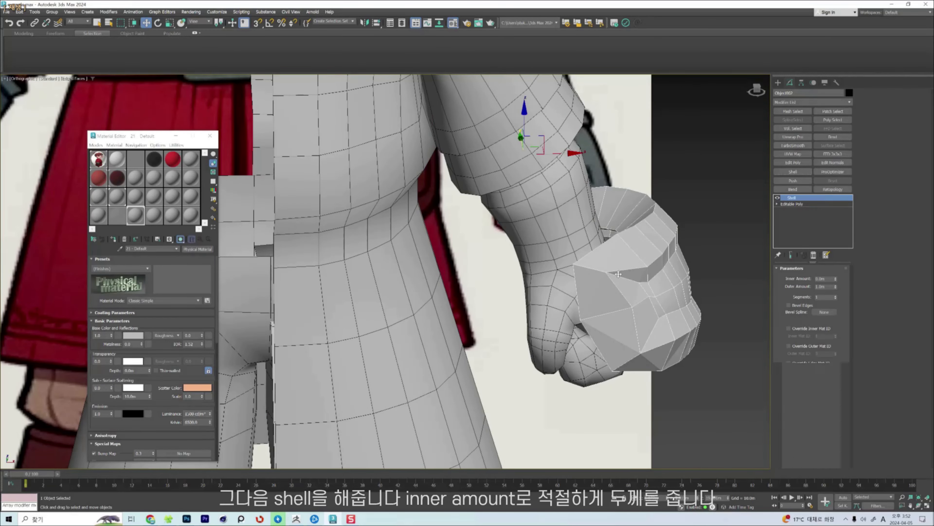
pyautogui.rightClick(836, 287)
pyautogui.click(836, 278)
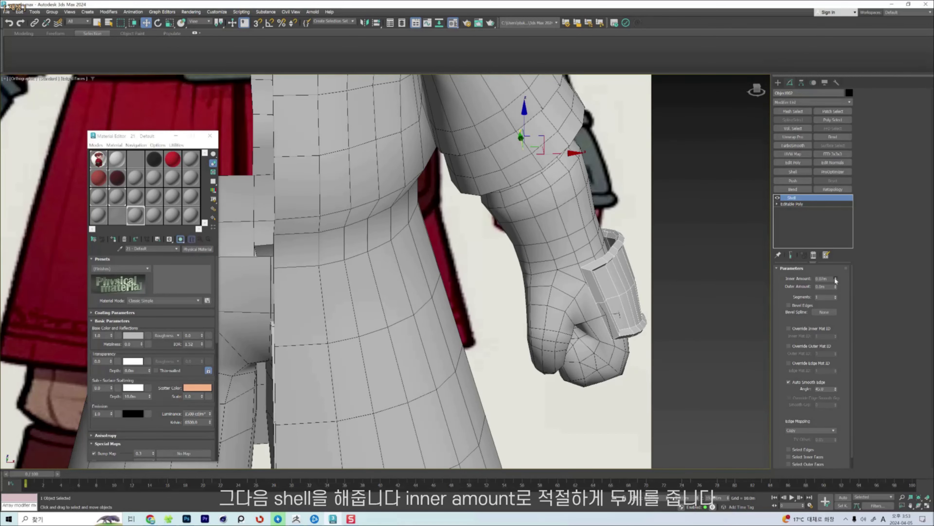
# Hide all unselected objects and increase the Shell's inner amount to give the plate suitable thickness.
pyautogui.scroll(2, 639, 275)
pyautogui.keyDown('alt'); pyautogui.moveTo(637, 283); pyautogui.dragTo(643, 286, button='middle'); pyautogui.keyUp('alt')
pyautogui.rightClick(641, 286)
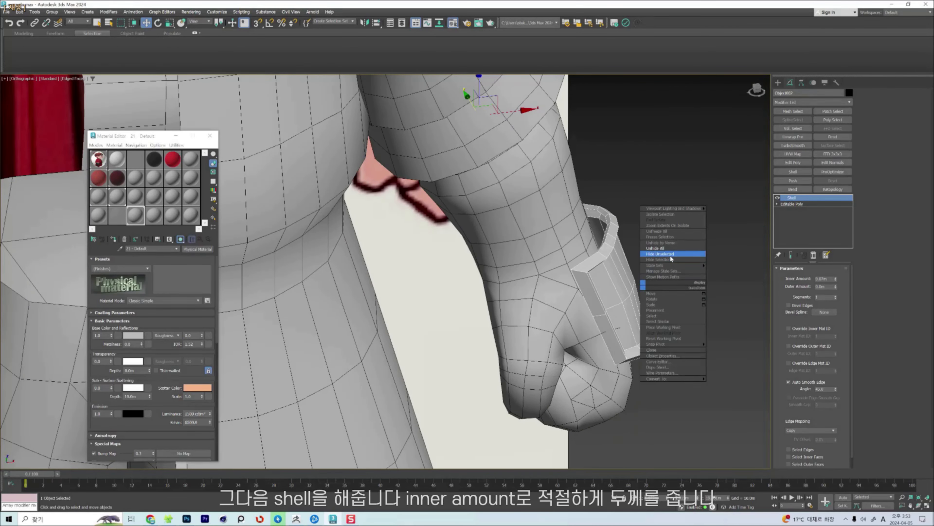
pyautogui.click(670, 254)
pyautogui.keyDown('alt'); pyautogui.moveTo(671, 258); pyautogui.dragTo(710, 269, button='middle'); pyautogui.keyUp('alt')
pyautogui.moveTo(836, 278); pyautogui.dragTo(835, 281)
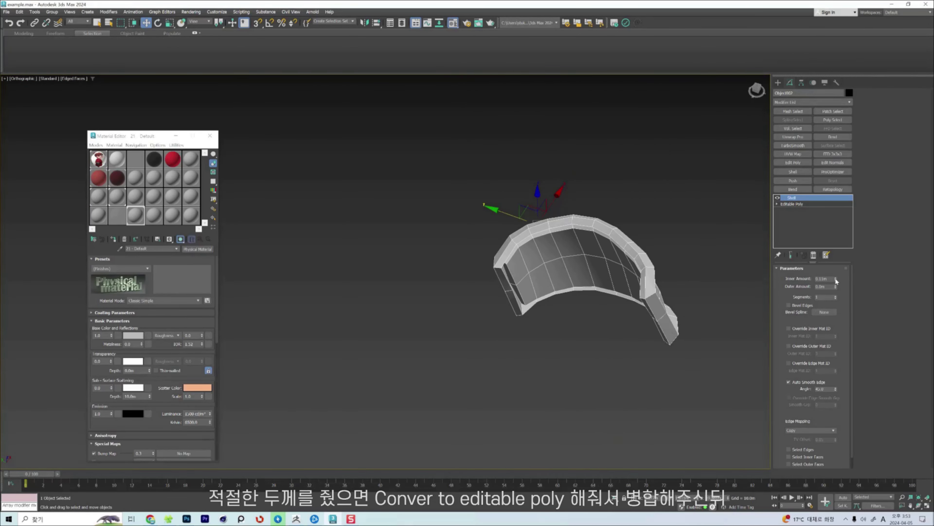
# Convert the shelled plate to an editable poly.
pyautogui.keyDown('alt'); pyautogui.moveTo(644, 288); pyautogui.dragTo(635, 286, button='middle'); pyautogui.keyUp('alt')
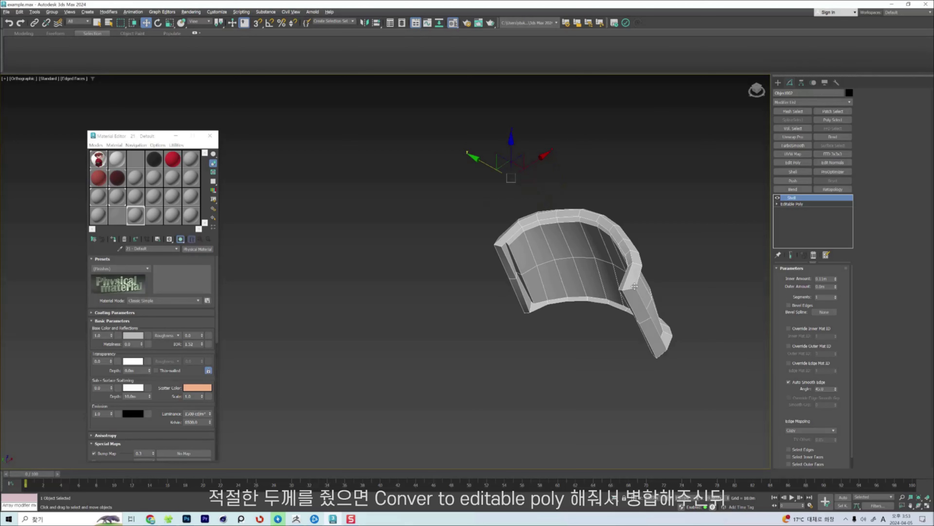
pyautogui.keyDown('alt'); pyautogui.moveTo(634, 287); pyautogui.dragTo(633, 258, button='middle'); pyautogui.keyUp('alt')
pyautogui.rightClick(633, 258)
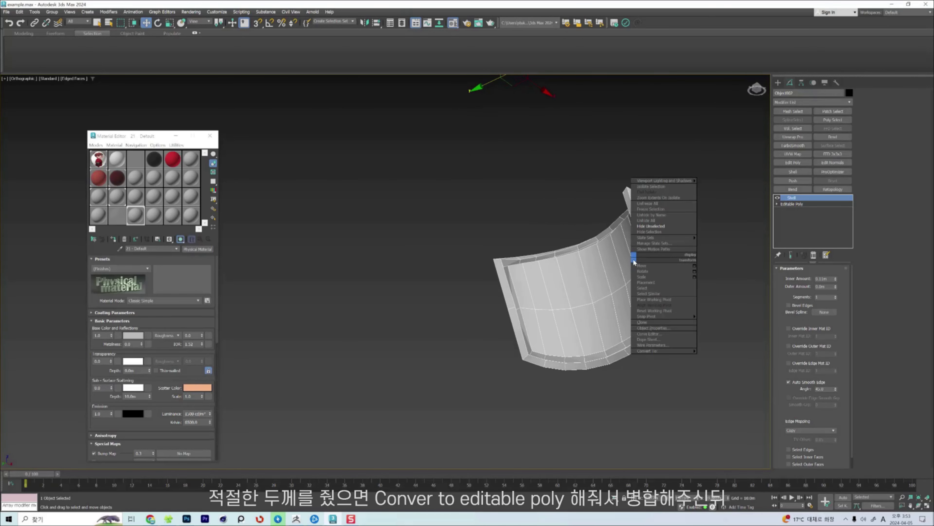
pyautogui.click(726, 356)
# Select the recessed groove's edge loop on the plate's inner side and remove it together with its vertices.
pyautogui.scroll(4, 563, 262)
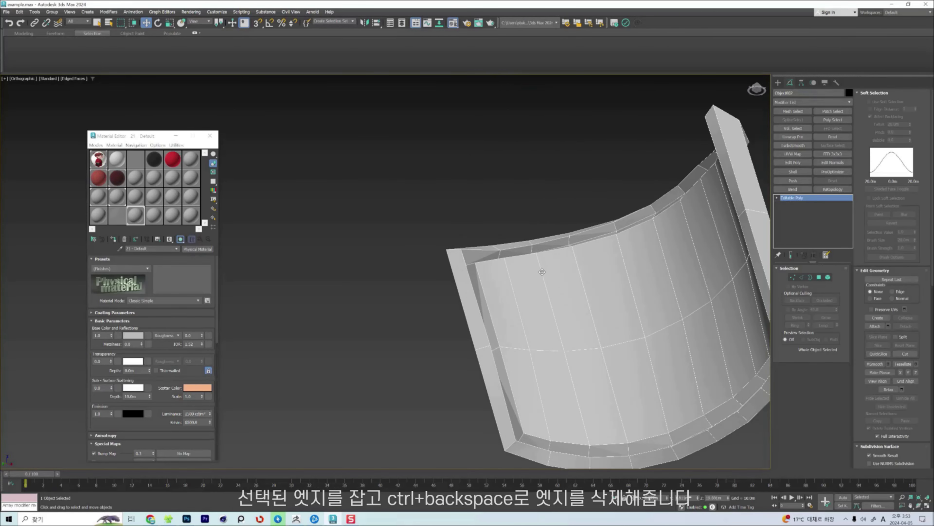
pyautogui.press('2')
pyautogui.doubleClick(573, 218)
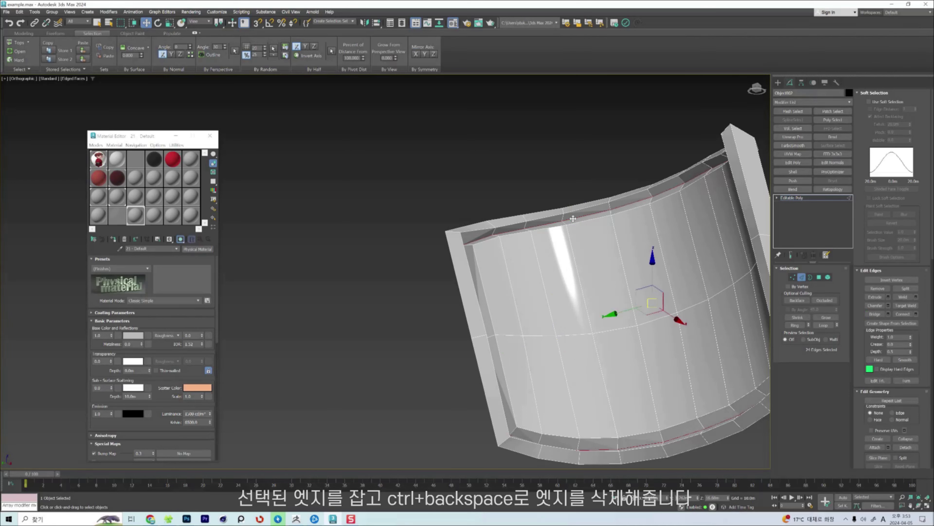
pyautogui.hotkey('ctrl', 'BackSpace')
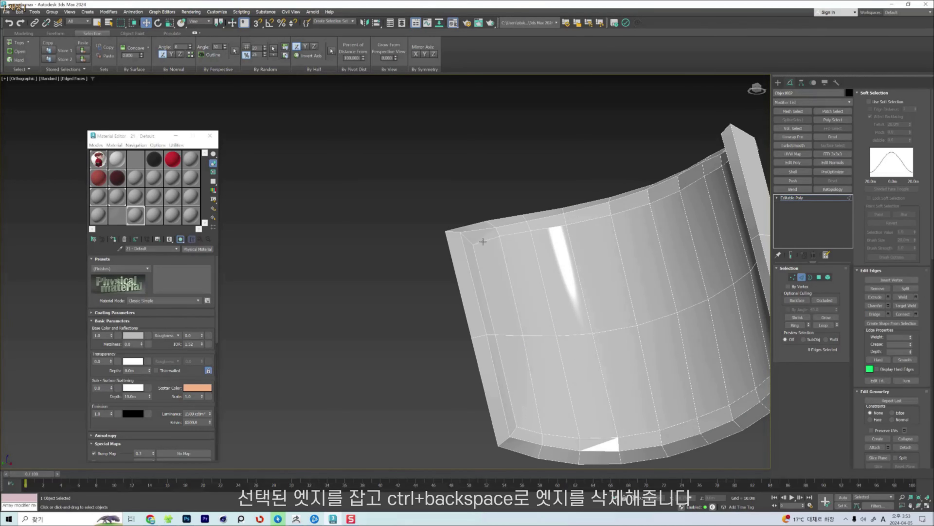
# Select the four remaining border edge lines on the plate's inner face and remove them with their vertices.
pyautogui.doubleClick(476, 253)
pyautogui.keyDown('ctrl'); pyautogui.doubleClick(494, 242); pyautogui.keyUp('ctrl')
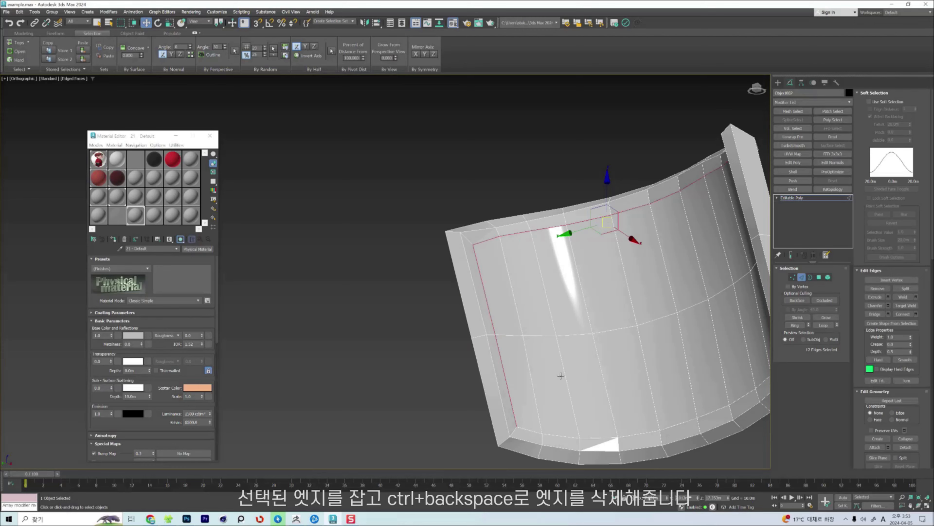
pyautogui.keyDown('ctrl'); pyautogui.doubleClick(530, 428); pyautogui.keyUp('ctrl')
pyautogui.keyDown('alt'); pyautogui.moveTo(529, 428); pyautogui.dragTo(531, 364, button='middle'); pyautogui.keyUp('alt')
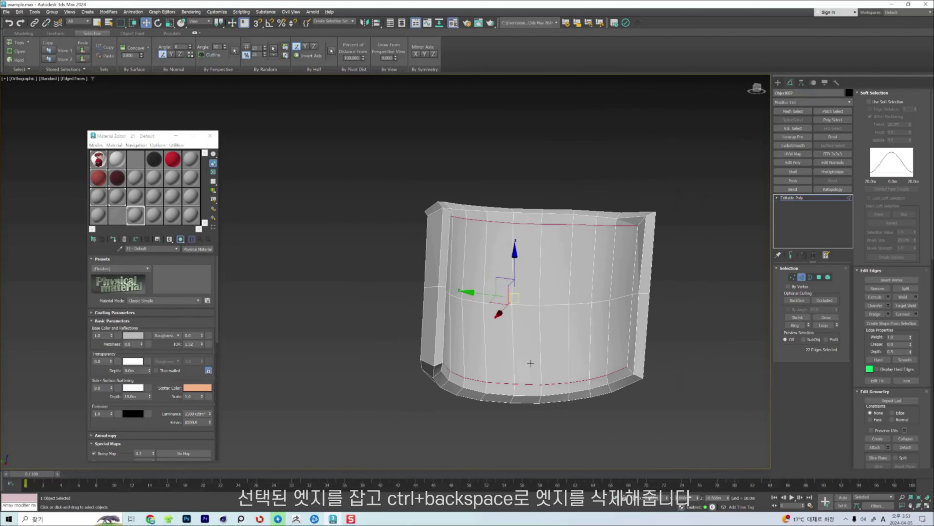
pyautogui.keyDown('ctrl'); pyautogui.doubleClick(637, 261); pyautogui.keyUp('ctrl')
pyautogui.hotkey('ctrl', 'BackSpace')
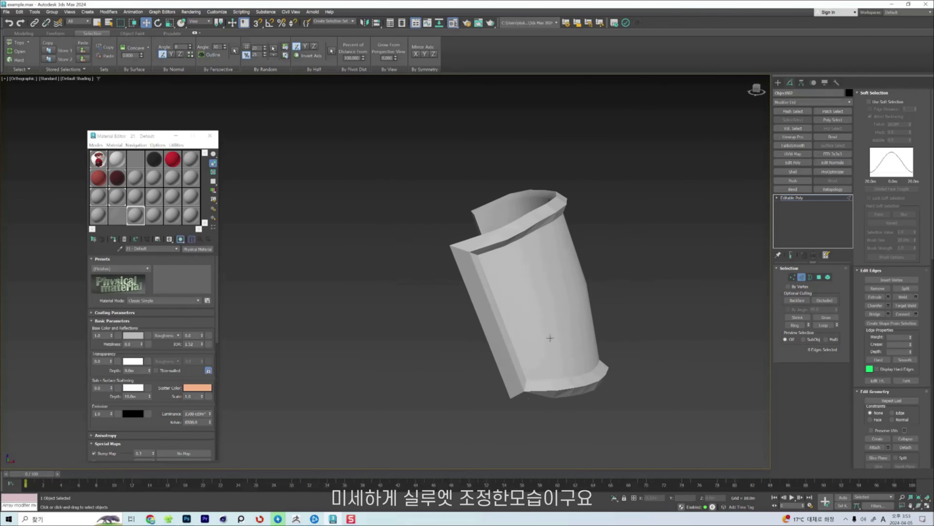
# Select the whole plate element and subtly adjust its silhouette with the Shift brush.
pyautogui.click(540, 267)
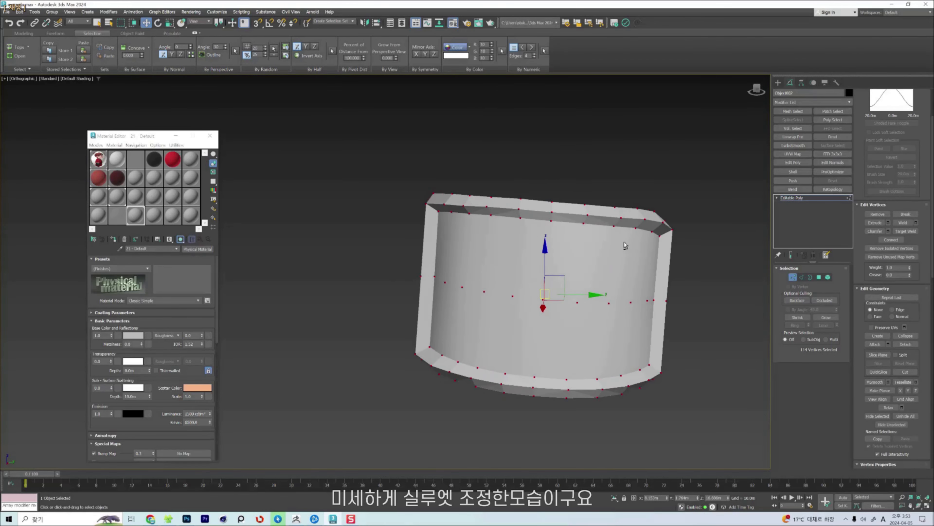
pyautogui.press('5')
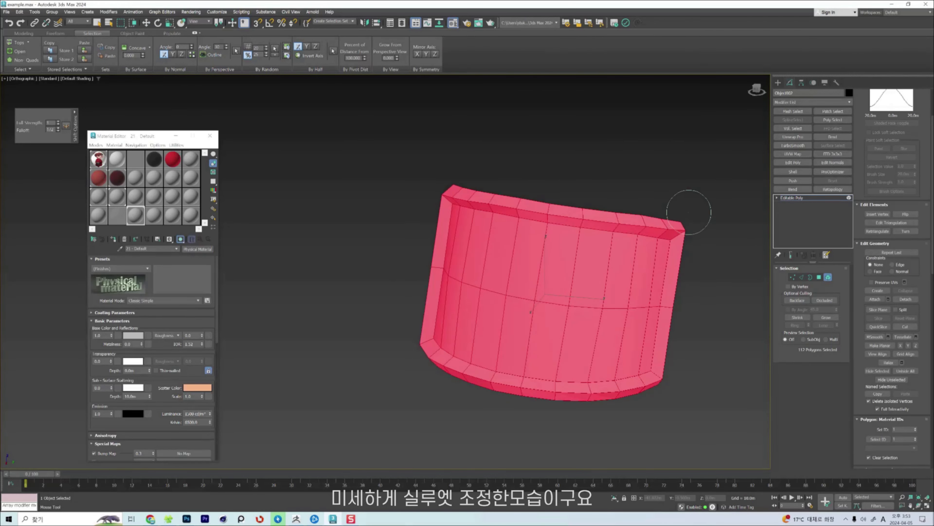
pyautogui.press('w')
# Clear all smoothing groups on the plate element and assign smoothing group 1.
pyautogui.scroll(-2, 876, 410)
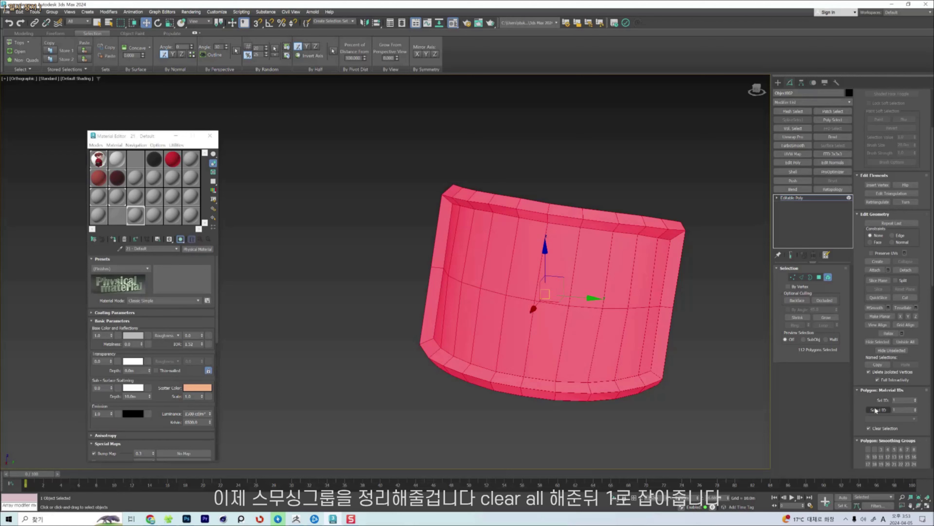
pyautogui.scroll(-2, 879, 420)
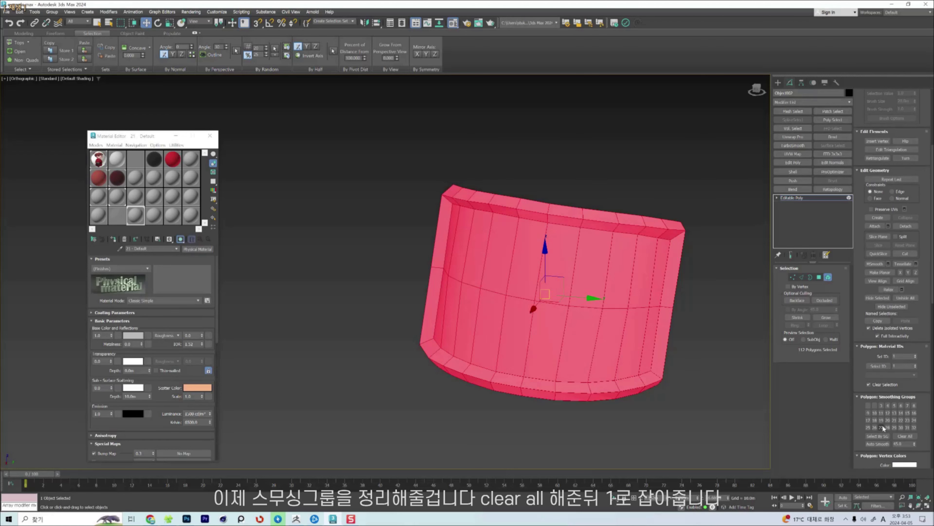
pyautogui.click(905, 435)
pyautogui.click(868, 405)
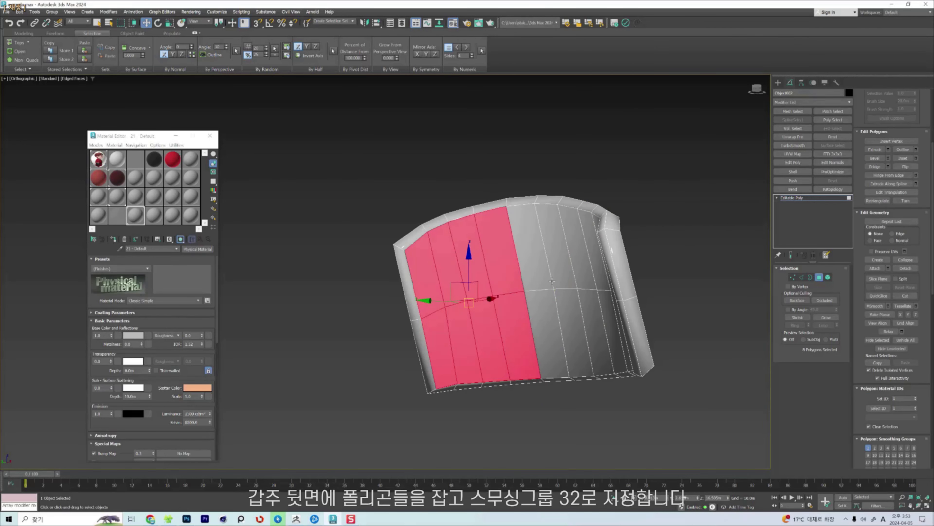
# Select all polygons on the plate's inner back face and assign them smoothing group 32.
pyautogui.keyDown('ctrl'); pyautogui.click(555, 250); pyautogui.keyUp('ctrl')
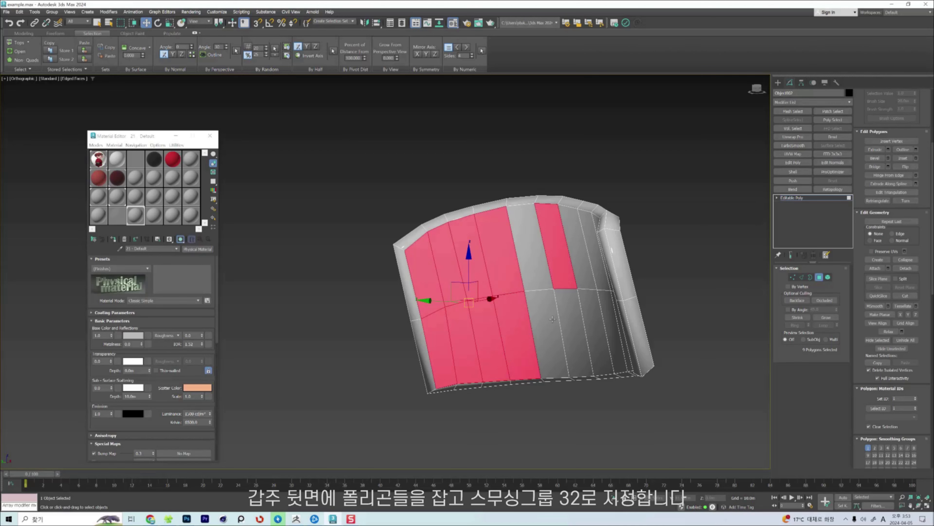
pyautogui.keyDown('ctrl'); pyautogui.click(553, 319); pyautogui.keyUp('ctrl')
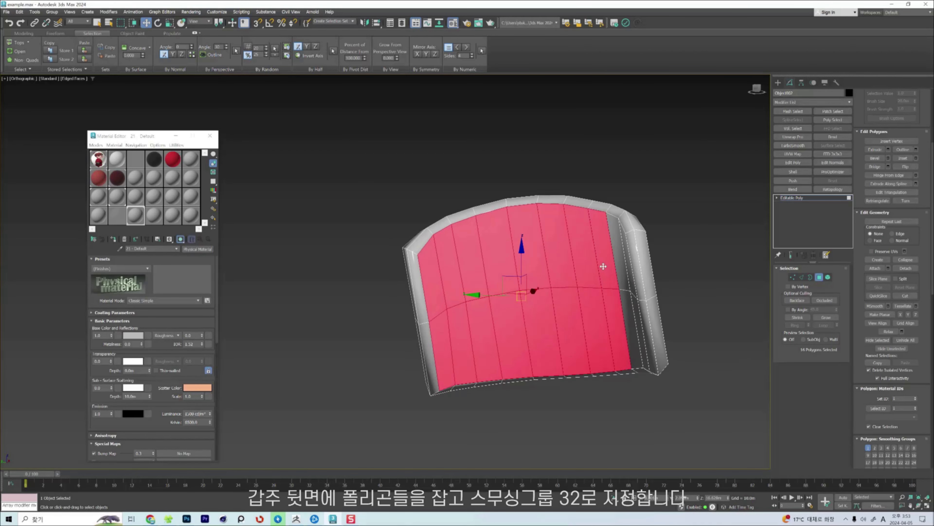
pyautogui.keyDown('ctrl'); pyautogui.click(623, 273); pyautogui.keyUp('ctrl')
pyautogui.keyDown('ctrl'); pyautogui.click(631, 317); pyautogui.keyUp('ctrl')
pyautogui.keyDown('ctrl'); pyautogui.click(639, 321); pyautogui.keyUp('ctrl')
pyautogui.keyDown('ctrl'); pyautogui.click(634, 287); pyautogui.keyUp('ctrl')
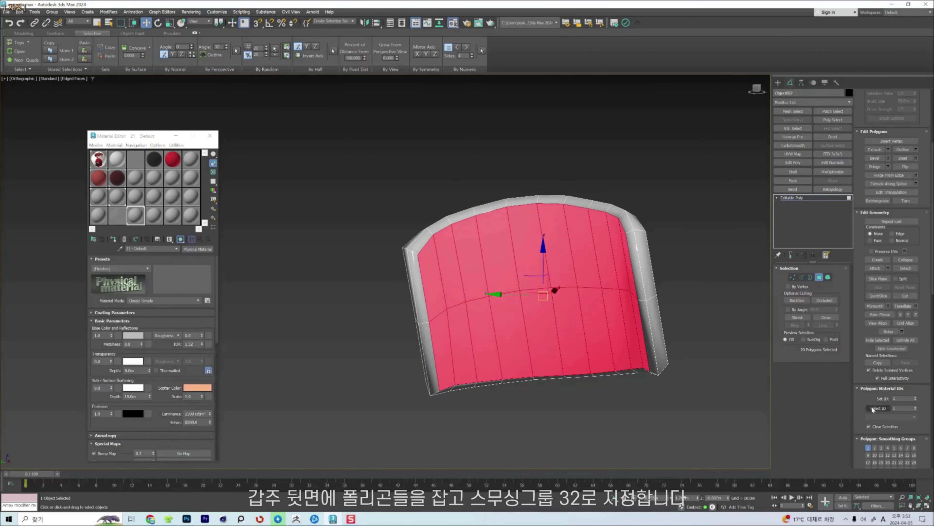
pyautogui.scroll(-1, 882, 412)
pyautogui.scroll(-1, 883, 413)
pyautogui.click(915, 419)
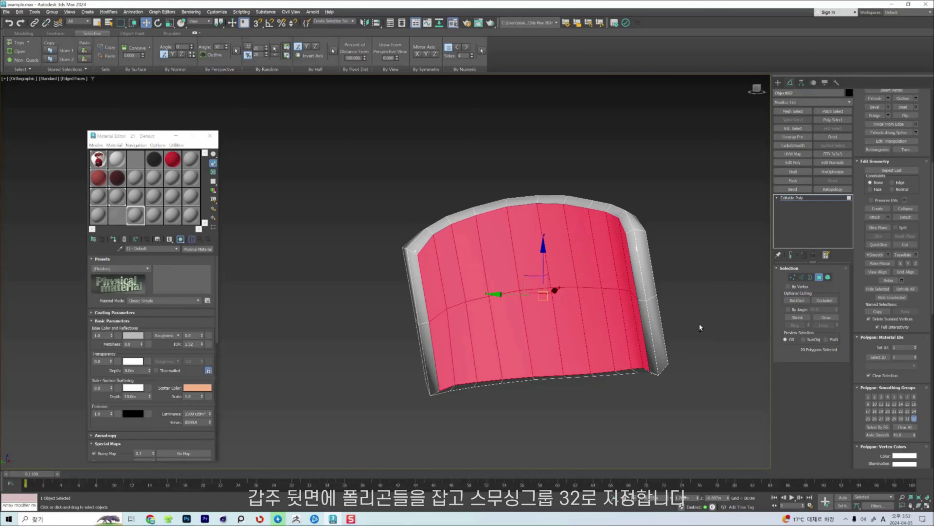
# Select the two side border strips on the plate's inner face and assign them smoothing group 26 after clearing their groups.
pyautogui.keyDown('alt'); pyautogui.moveTo(701, 327); pyautogui.dragTo(695, 326, button='middle'); pyautogui.keyUp('alt')
pyautogui.click(646, 283)
pyautogui.keyDown('ctrl'); pyautogui.click(650, 318); pyautogui.keyUp('ctrl')
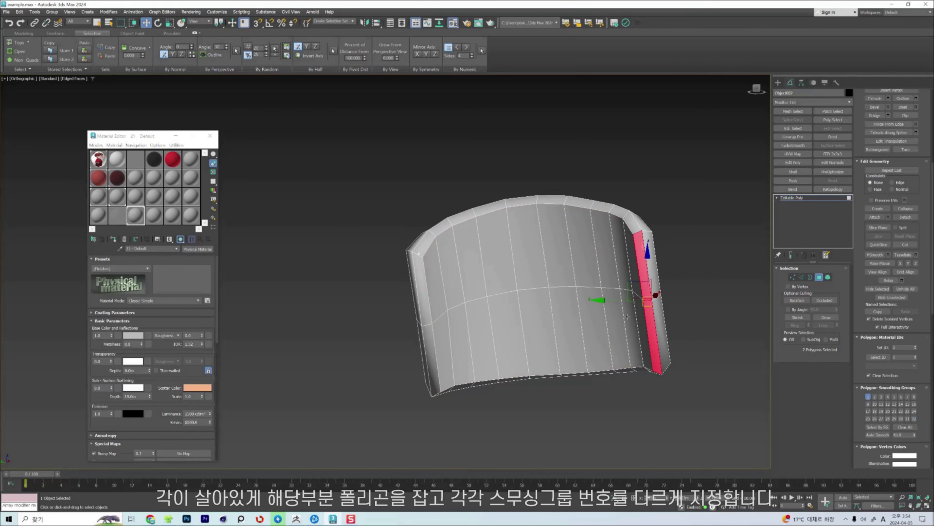
pyautogui.keyDown('ctrl'); pyautogui.click(425, 287); pyautogui.keyUp('ctrl')
pyautogui.keyDown('ctrl'); pyautogui.click(430, 328); pyautogui.keyUp('ctrl')
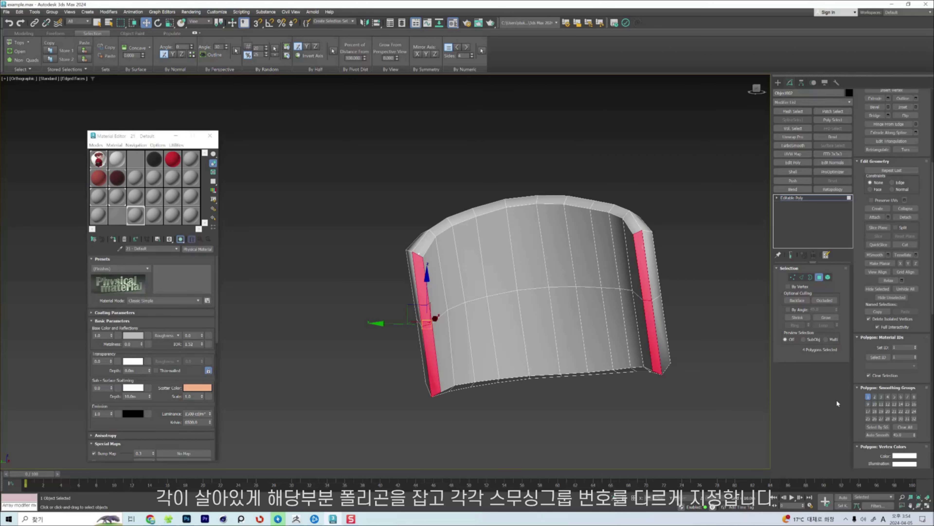
pyautogui.click(905, 427)
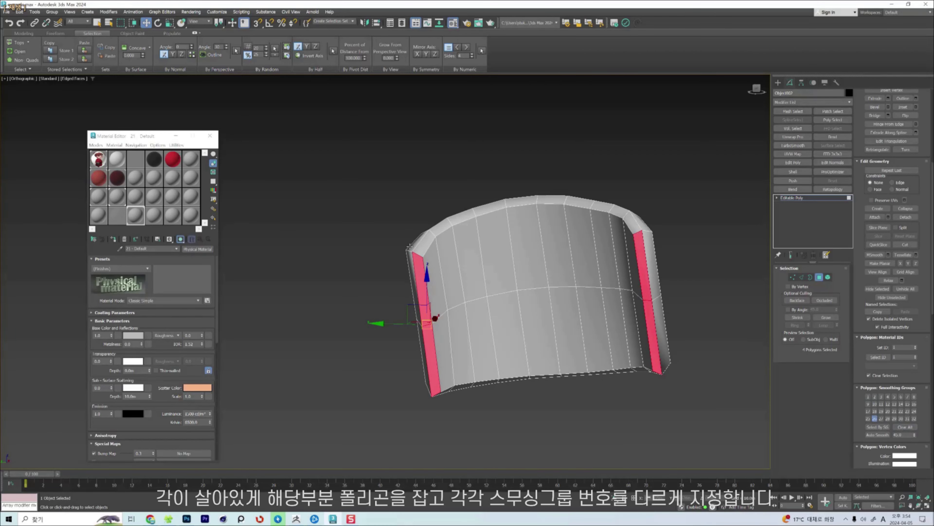
# Select all polygons of the upper border strip on the plate's inner face.
pyautogui.click(422, 247)
pyautogui.keyDown('ctrl'); pyautogui.click(440, 230); pyautogui.keyUp('ctrl')
pyautogui.keyDown('ctrl'); pyautogui.click(463, 220); pyautogui.keyUp('ctrl')
pyautogui.keyDown('ctrl'); pyautogui.click(490, 207); pyautogui.keyUp('ctrl')
pyautogui.keyDown('ctrl'); pyautogui.click(520, 201); pyautogui.keyUp('ctrl')
pyautogui.keyDown('ctrl'); pyautogui.click(570, 200); pyautogui.keyUp('ctrl')
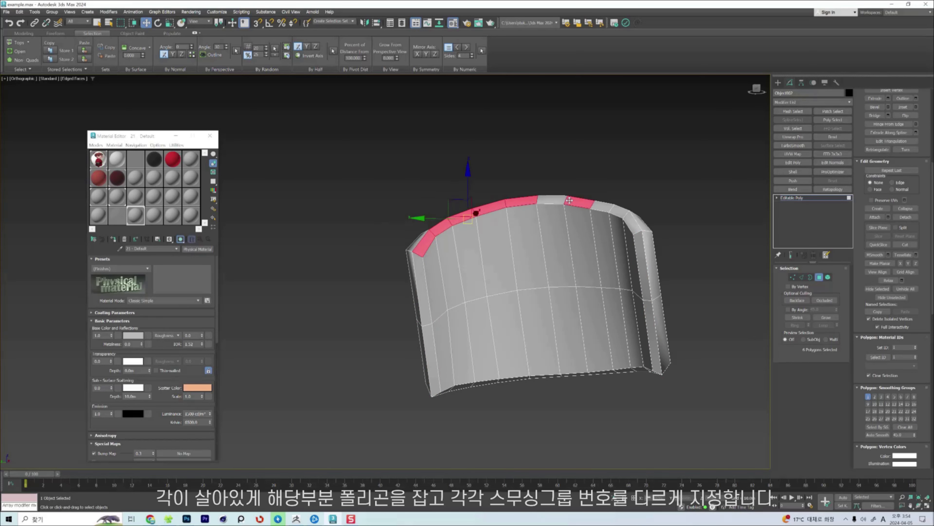
pyautogui.keyDown('ctrl'); pyautogui.click(551, 199); pyautogui.keyUp('ctrl')
pyautogui.keyDown('ctrl'); pyautogui.click(602, 207); pyautogui.keyUp('ctrl')
pyautogui.keyDown('ctrl'); pyautogui.click(619, 212); pyautogui.keyUp('ctrl')
pyautogui.keyDown('ctrl'); pyautogui.click(631, 223); pyautogui.keyUp('ctrl')
pyautogui.keyDown('alt'); pyautogui.moveTo(631, 222); pyautogui.dragTo(476, 371, button='middle'); pyautogui.keyUp('alt')
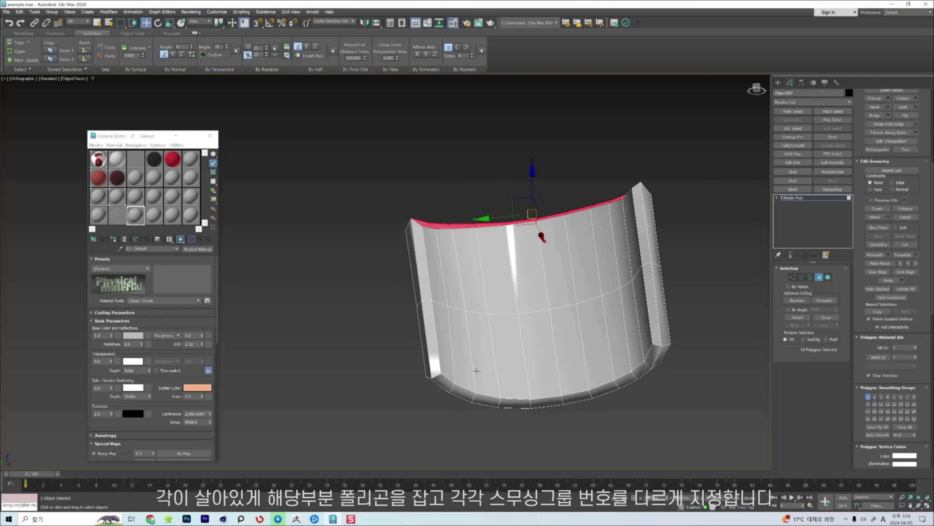
# Add the lower inner border strip's polygons to the selection and assign both strips smoothing group 8 instead of their existing groups.
pyautogui.keyDown('ctrl'); pyautogui.click(443, 383); pyautogui.keyUp('ctrl')
pyautogui.keyDown('ctrl'); pyautogui.click(466, 393); pyautogui.keyUp('ctrl')
pyautogui.keyDown('ctrl'); pyautogui.click(490, 401); pyautogui.keyUp('ctrl')
pyautogui.keyDown('ctrl'); pyautogui.click(524, 401); pyautogui.keyUp('ctrl')
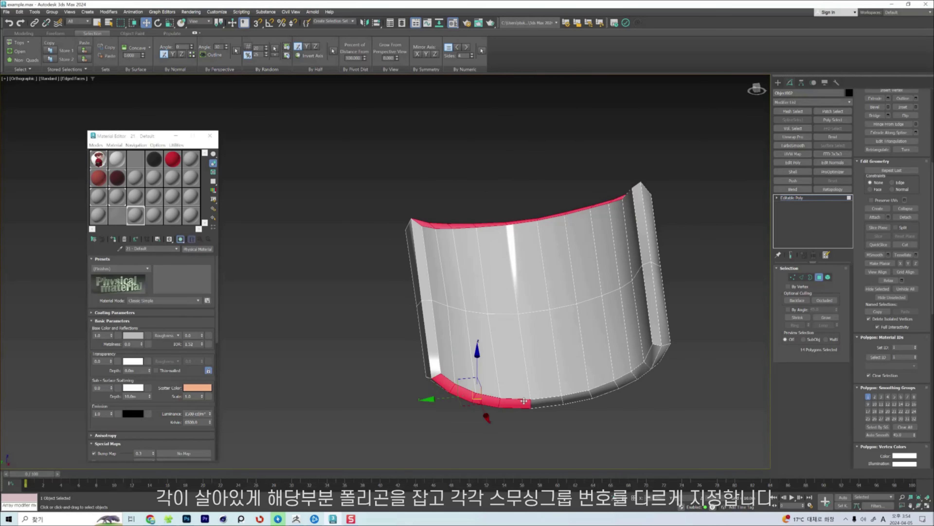
pyautogui.keyDown('ctrl'); pyautogui.click(548, 402); pyautogui.keyUp('ctrl')
pyautogui.keyDown('ctrl'); pyautogui.click(578, 397); pyautogui.keyUp('ctrl')
pyautogui.keyDown('ctrl'); pyautogui.click(603, 390); pyautogui.keyUp('ctrl')
pyautogui.keyDown('ctrl'); pyautogui.click(629, 381); pyautogui.keyUp('ctrl')
pyautogui.keyDown('ctrl'); pyautogui.click(648, 368); pyautogui.keyUp('ctrl')
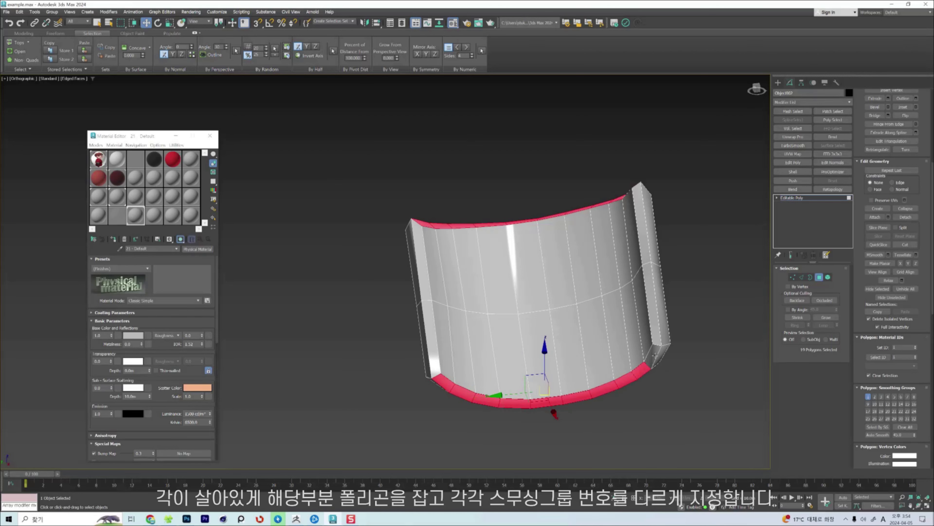
pyautogui.keyDown('ctrl'); pyautogui.click(655, 355); pyautogui.keyUp('ctrl')
pyautogui.click(915, 428)
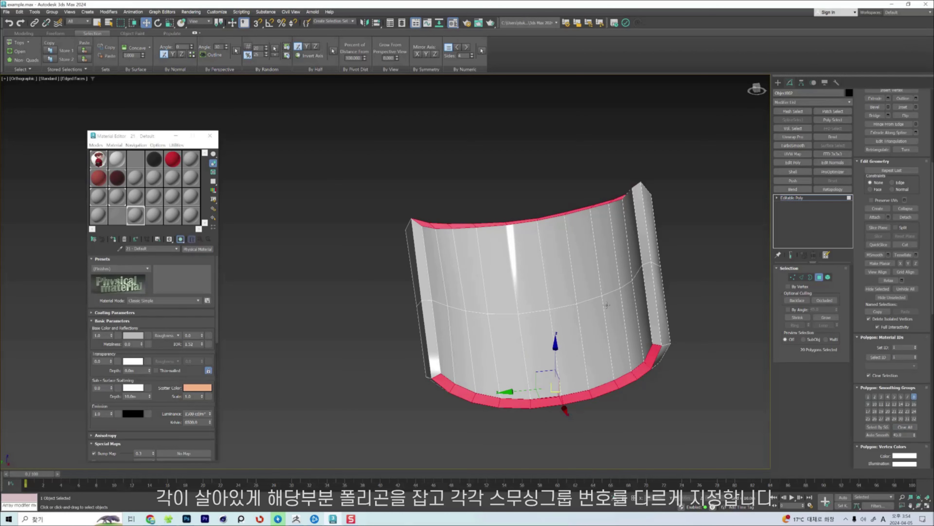
# Select both side border strips on the plate's front and replace their smoothing group with a separate one.
pyautogui.keyDown('alt'); pyautogui.moveTo(607, 304); pyautogui.dragTo(423, 333, button='middle'); pyautogui.keyUp('alt')
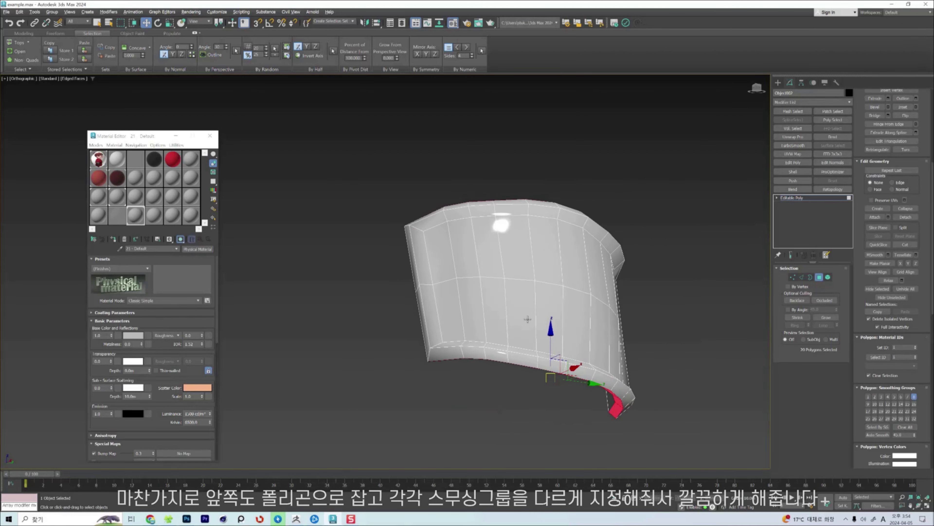
pyautogui.click(423, 332)
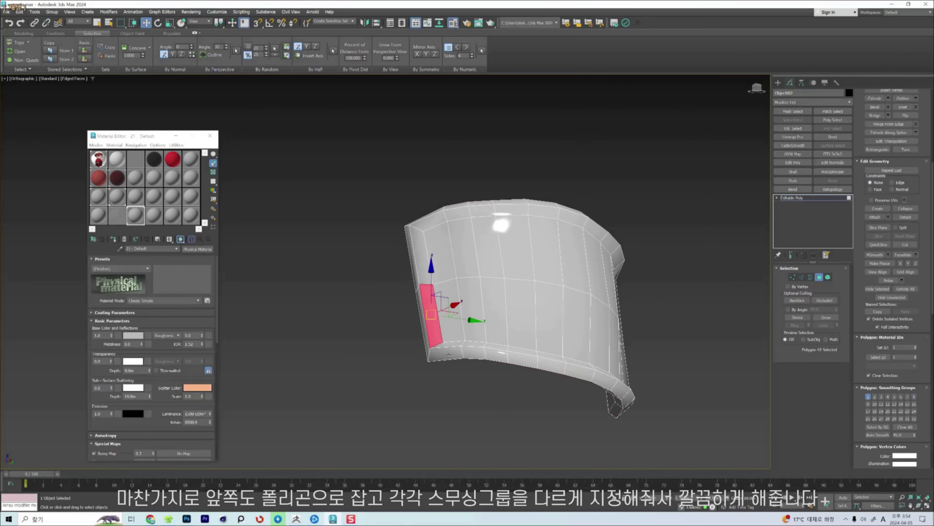
pyautogui.keyDown('alt'); pyautogui.moveTo(422, 332); pyautogui.dragTo(620, 314, button='middle'); pyautogui.keyUp('alt')
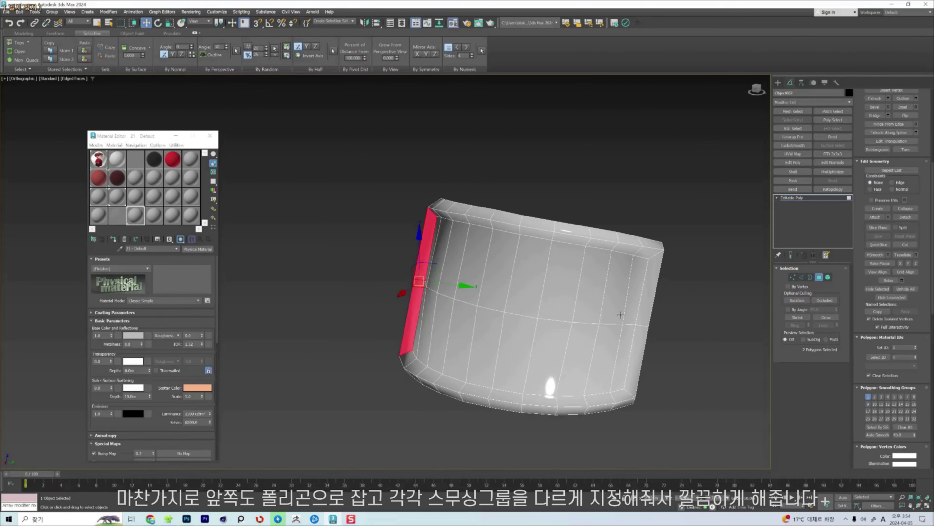
pyautogui.keyDown('ctrl'); pyautogui.click(642, 307); pyautogui.keyUp('ctrl')
pyautogui.click(914, 429)
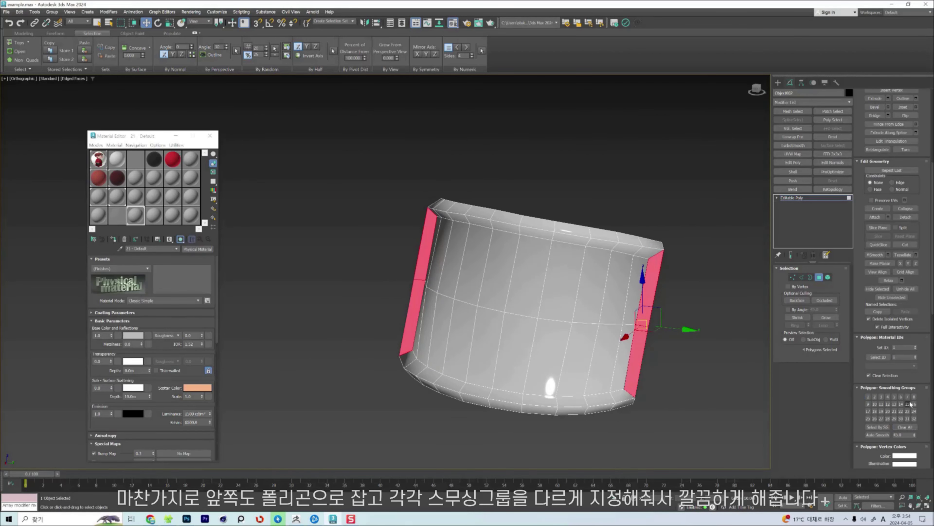
# Select all polygons of the upper border strip on the plate's front face.
pyautogui.keyDown('alt'); pyautogui.moveTo(459, 311); pyautogui.dragTo(488, 283, button='middle'); pyautogui.keyUp('alt')
pyautogui.click(425, 222)
pyautogui.keyDown('ctrl'); pyautogui.click(446, 215); pyautogui.keyUp('ctrl')
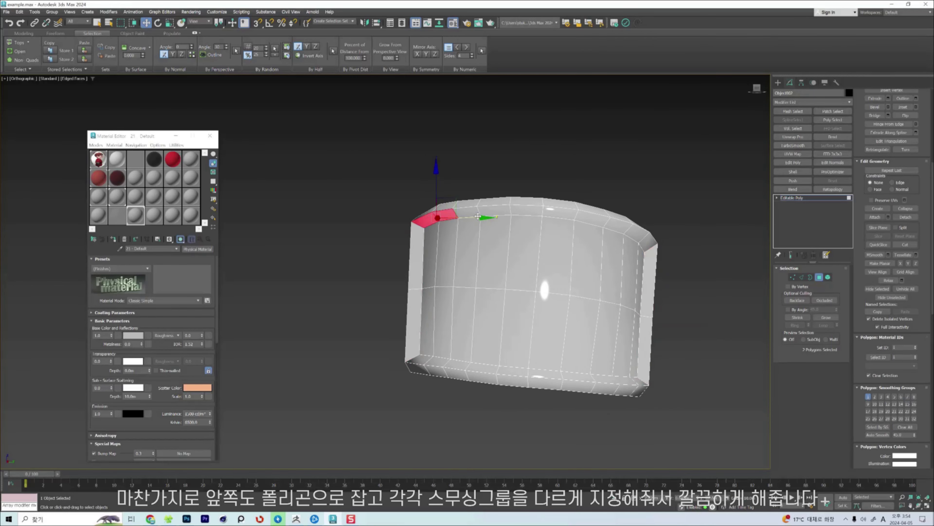
pyautogui.keyDown('ctrl'); pyautogui.click(469, 213); pyautogui.keyUp('ctrl')
pyautogui.keyDown('ctrl'); pyautogui.click(513, 217); pyautogui.keyUp('ctrl')
pyautogui.hotkey('ctrl', 'z')
pyautogui.keyDown('ctrl'); pyautogui.click(504, 212); pyautogui.keyUp('ctrl')
pyautogui.keyDown('ctrl'); pyautogui.click(527, 211); pyautogui.keyUp('ctrl')
pyautogui.keyDown('ctrl'); pyautogui.click(556, 215); pyautogui.keyUp('ctrl')
pyautogui.keyDown('ctrl'); pyautogui.click(592, 218); pyautogui.keyUp('ctrl')
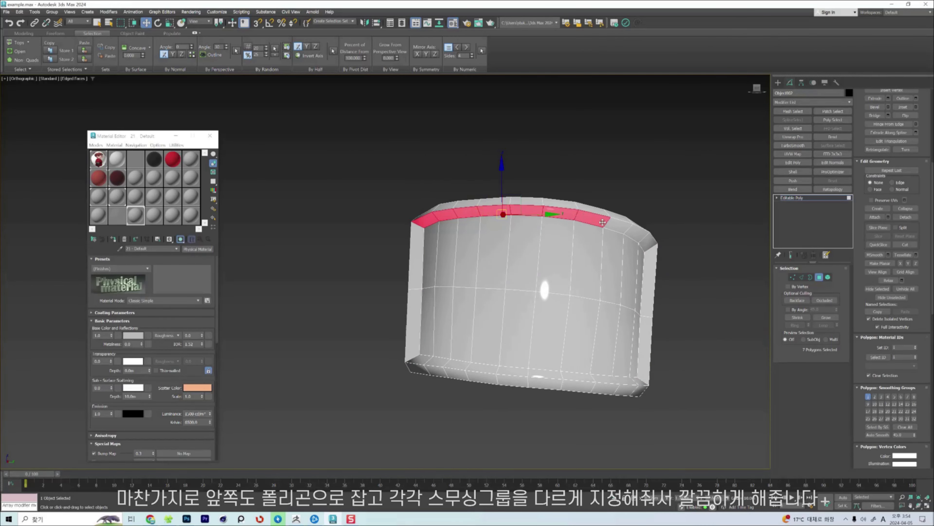
pyautogui.keyDown('ctrl'); pyautogui.click(613, 224); pyautogui.keyUp('ctrl')
pyautogui.keyDown('ctrl'); pyautogui.click(633, 233); pyautogui.keyUp('ctrl')
pyautogui.keyDown('ctrl'); pyautogui.click(645, 242); pyautogui.keyUp('ctrl')
pyautogui.keyDown('alt'); pyautogui.moveTo(646, 243); pyautogui.dragTo(529, 353, button='middle'); pyautogui.keyUp('alt')
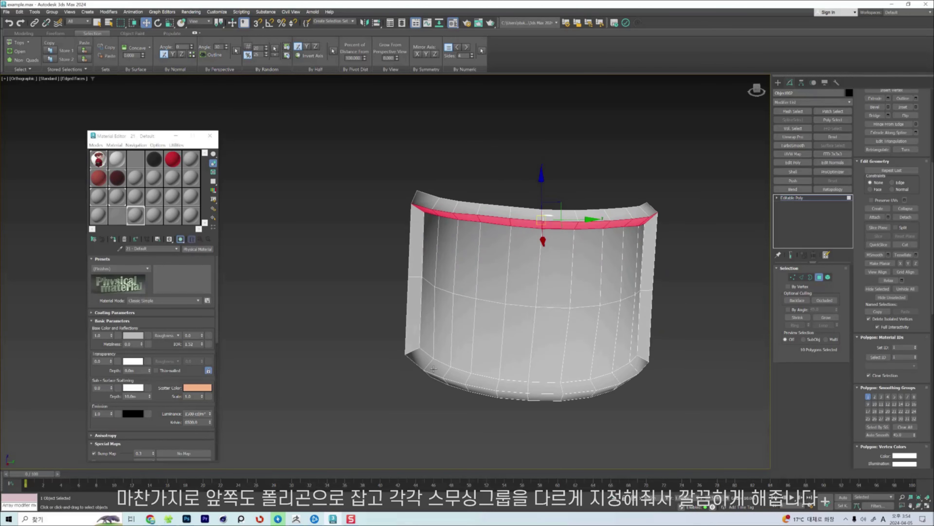
# Add the front lower border strip's polygons to the selection and give both strips a smoothing group different from the rest.
pyautogui.keyDown('ctrl'); pyautogui.click(418, 357); pyautogui.keyUp('ctrl')
pyautogui.keyDown('ctrl'); pyautogui.click(457, 376); pyautogui.keyUp('ctrl')
pyautogui.keyDown('ctrl'); pyautogui.click(434, 368); pyautogui.keyUp('ctrl')
pyautogui.keyDown('ctrl'); pyautogui.click(483, 382); pyautogui.keyUp('ctrl')
pyautogui.keyDown('ctrl'); pyautogui.click(533, 386); pyautogui.keyUp('ctrl')
pyautogui.keyDown('ctrl'); pyautogui.click(514, 385); pyautogui.keyUp('ctrl')
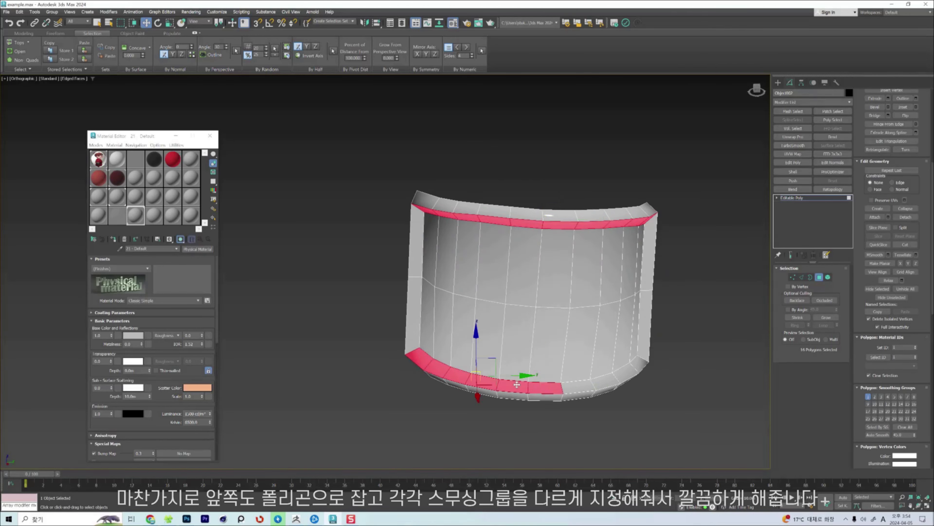
pyautogui.keyDown('ctrl'); pyautogui.click(578, 385); pyautogui.keyUp('ctrl')
pyautogui.keyDown('ctrl'); pyautogui.click(606, 382); pyautogui.keyUp('ctrl')
pyautogui.keyDown('ctrl'); pyautogui.click(634, 369); pyautogui.keyUp('ctrl')
pyautogui.keyDown('ctrl'); pyautogui.click(626, 375); pyautogui.keyUp('ctrl')
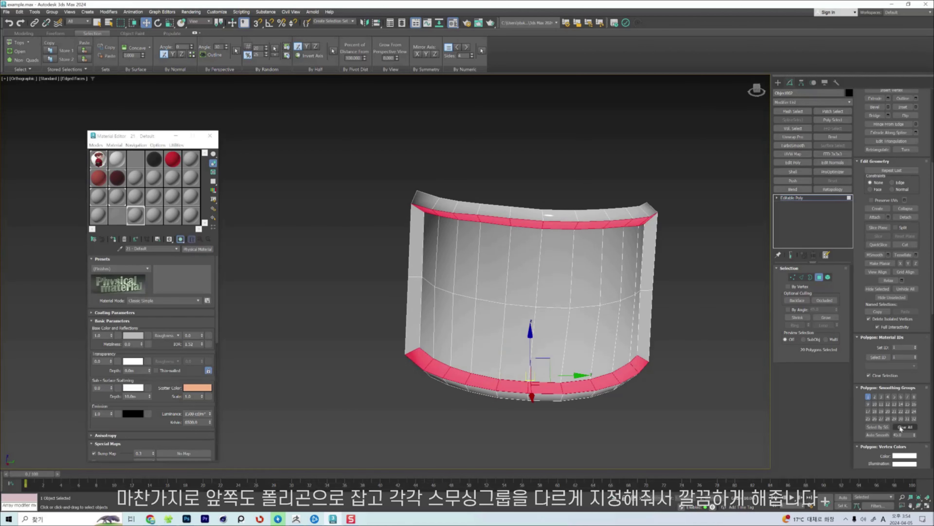
pyautogui.click(885, 434)
# Turn off the edge display and examine the plate's shading from several angles.
pyautogui.click(668, 346)
pyautogui.press('F4')
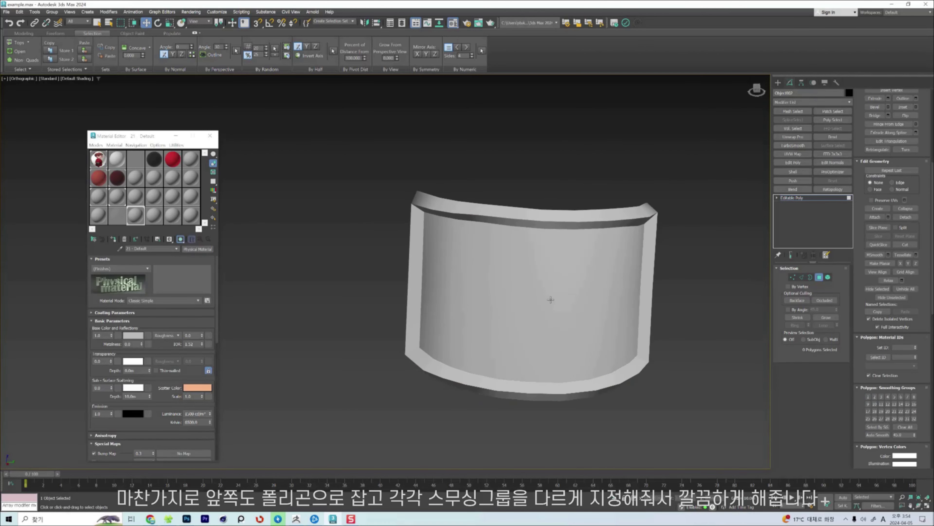
pyautogui.click(552, 299)
pyautogui.moveTo(504, 326)
pyautogui.keyDown('alt'); pyautogui.mouseDown(button='middle')
pyautogui.moveTo(566, 325)
pyautogui.moveTo(508, 315)
pyautogui.mouseUp(button='middle'); pyautogui.keyUp('alt')
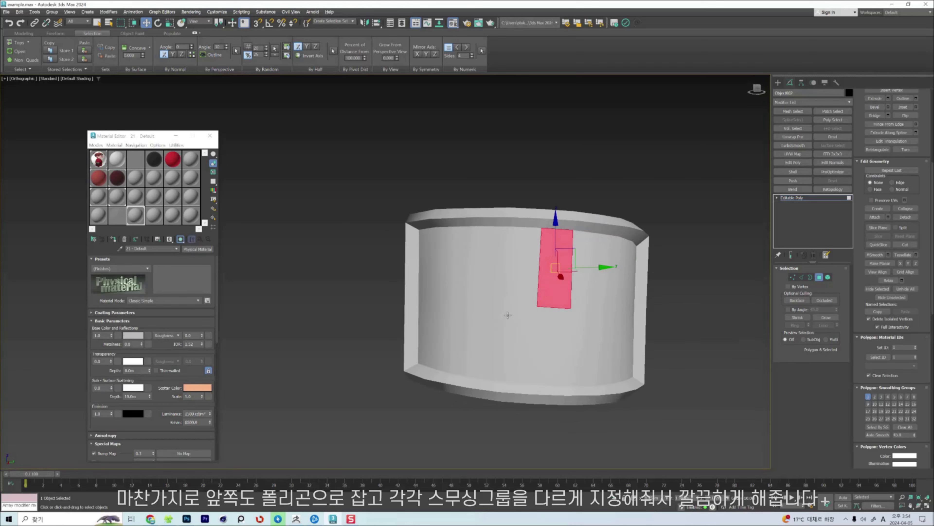
pyautogui.keyDown('alt'); pyautogui.moveTo(652, 271); pyautogui.dragTo(597, 253, button='middle'); pyautogui.keyUp('alt')
pyautogui.click(633, 187)
pyautogui.press('s')
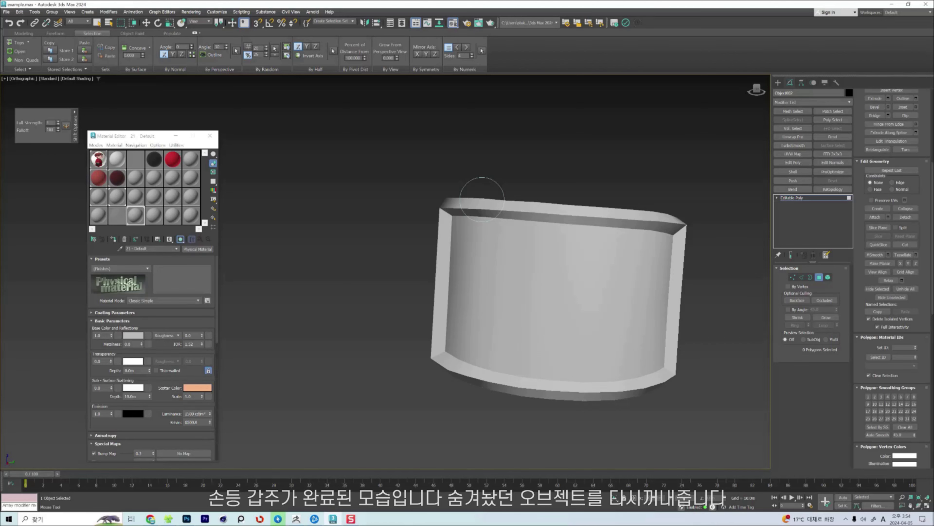
# Unhide all objects and view the plate in place on the character's fist.
pyautogui.press('w')
pyautogui.scroll(-3, 519, 209)
pyautogui.rightClick(527, 234)
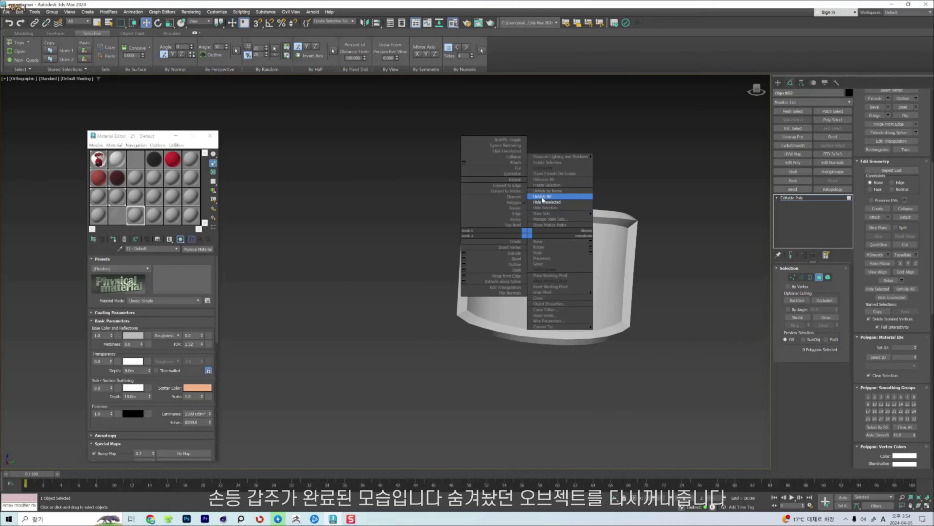
pyautogui.click(542, 198)
pyautogui.keyDown('alt'); pyautogui.moveTo(565, 280); pyautogui.dragTo(585, 286, button='middle'); pyautogui.keyUp('alt')
pyautogui.scroll(-5, 584, 286)
pyautogui.scroll(4, 585, 287)
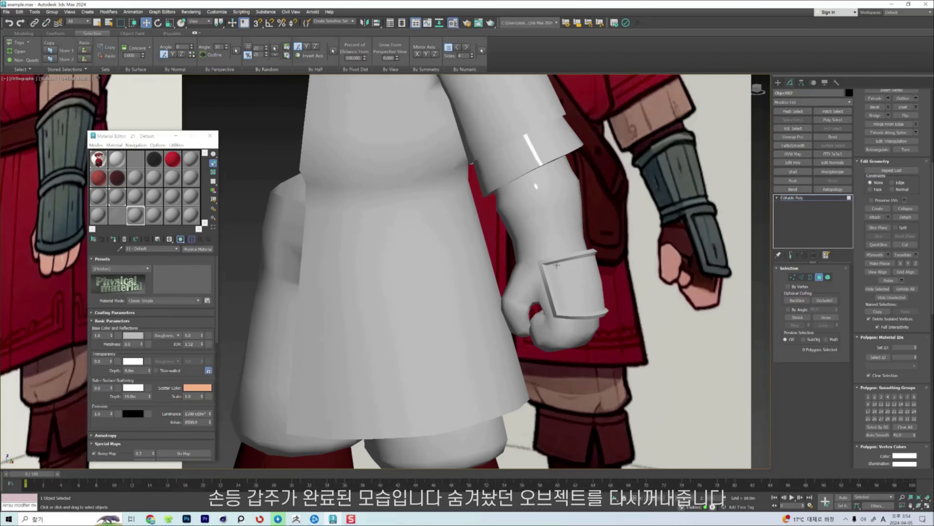
pyautogui.scroll(-2, 394, 254)
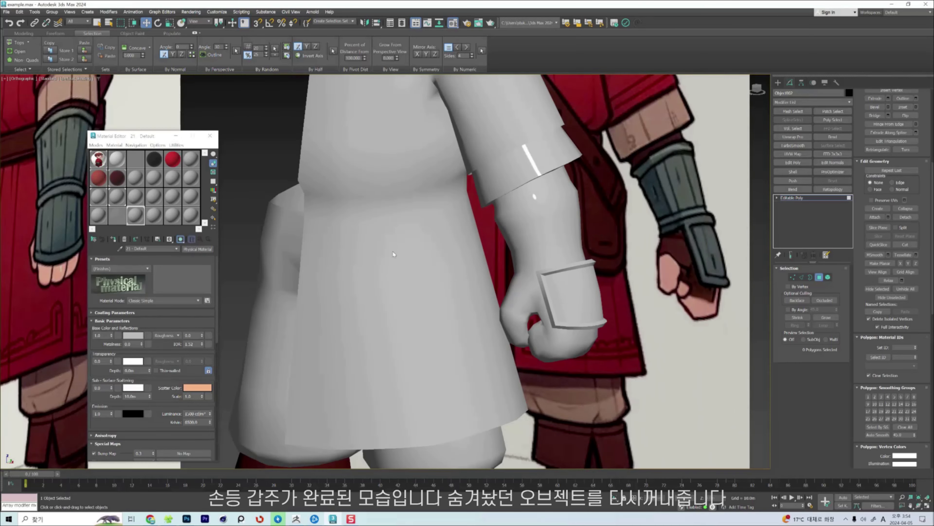
# Give the plate a darker grey Blinn material with adjusted specular highlights.
pyautogui.click(154, 196)
pyautogui.click(139, 335)
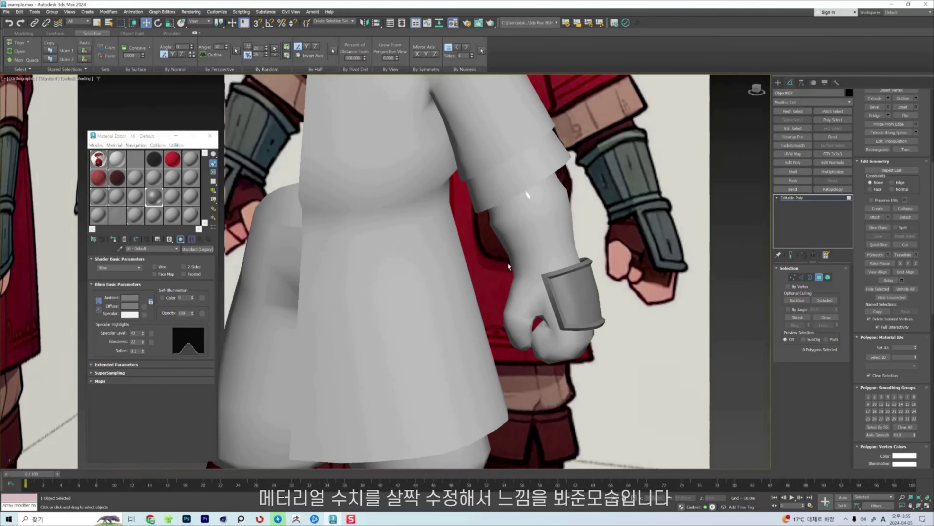
pyautogui.scroll(-10, 509, 266)
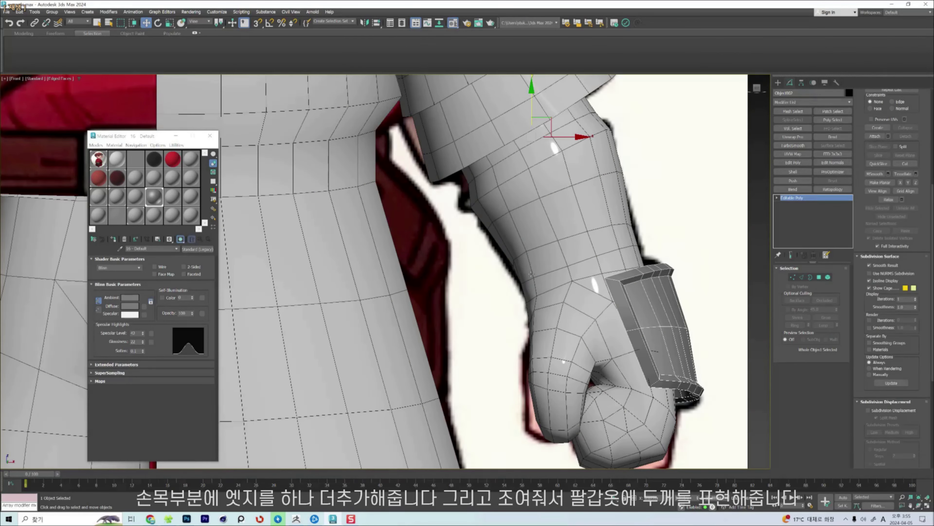
# Select the ring of lengthwise edges at the arm's wrist and connect them with a new edge loop.
pyautogui.click(531, 274)
pyautogui.press('2')
pyautogui.click(570, 273)
pyautogui.hotkey('alt', 'r')
pyautogui.hotkey('ctrl', 'shift', 'e')
pyautogui.click(571, 264)
# Reposition the wrist edge loops and scale the wrist in to suggest the thickness of the forearm armor.
pyautogui.press('w')
pyautogui.moveTo(588, 257); pyautogui.dragTo(586, 227)
pyautogui.doubleClick(585, 232)
pyautogui.press('r')
pyautogui.press('w')
pyautogui.doubleClick(580, 272)
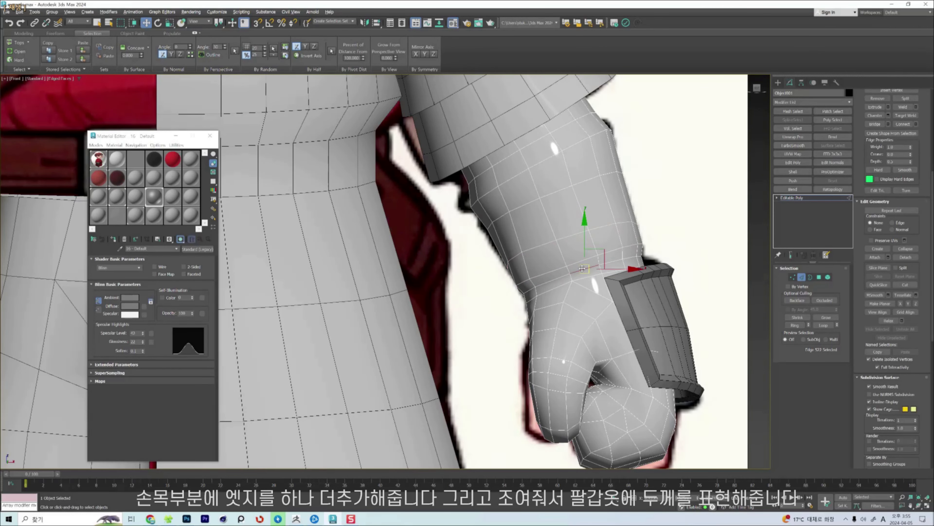
pyautogui.press('r')
pyautogui.moveTo(588, 262); pyautogui.dragTo(588, 270)
# Select the polygon loop around the wrist step and assign it a smoothing group different from the arm's.
pyautogui.scroll(6, 521, 301)
pyautogui.hotkey('alt', 's')
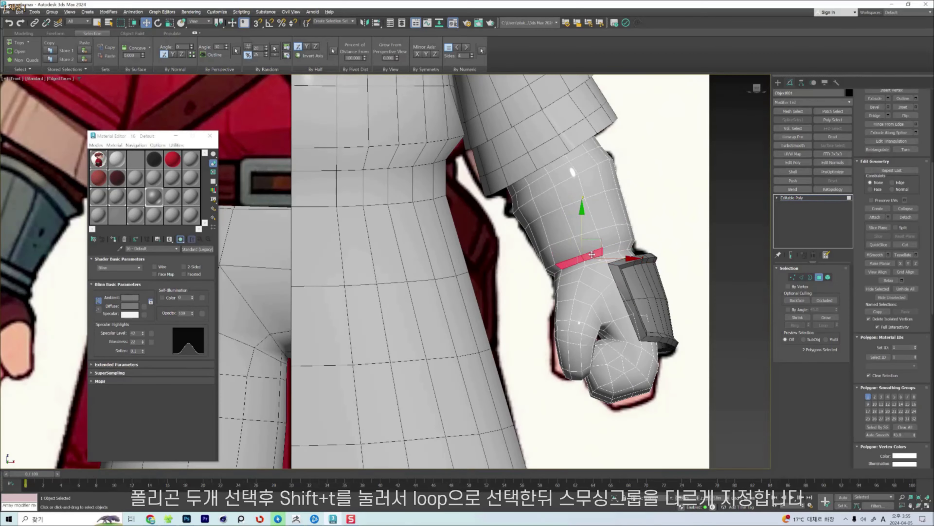
pyautogui.press('F4')
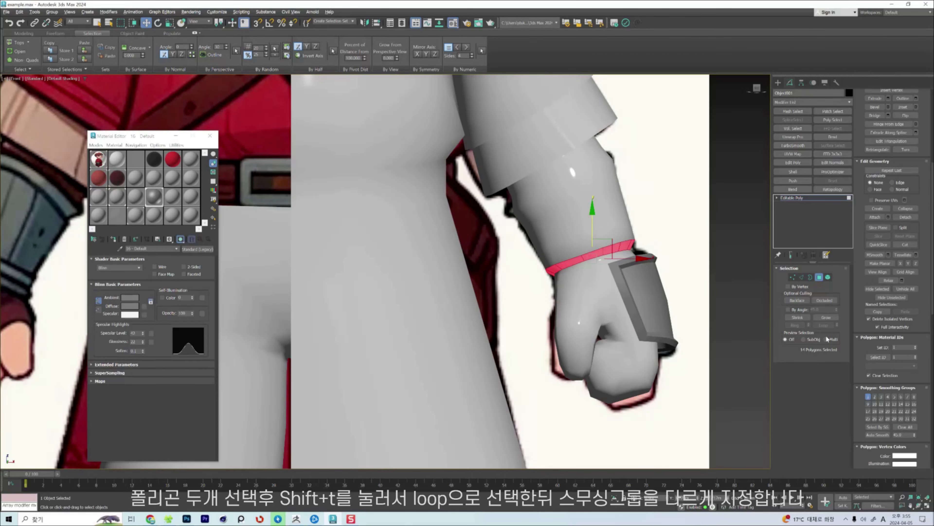
pyautogui.click(913, 427)
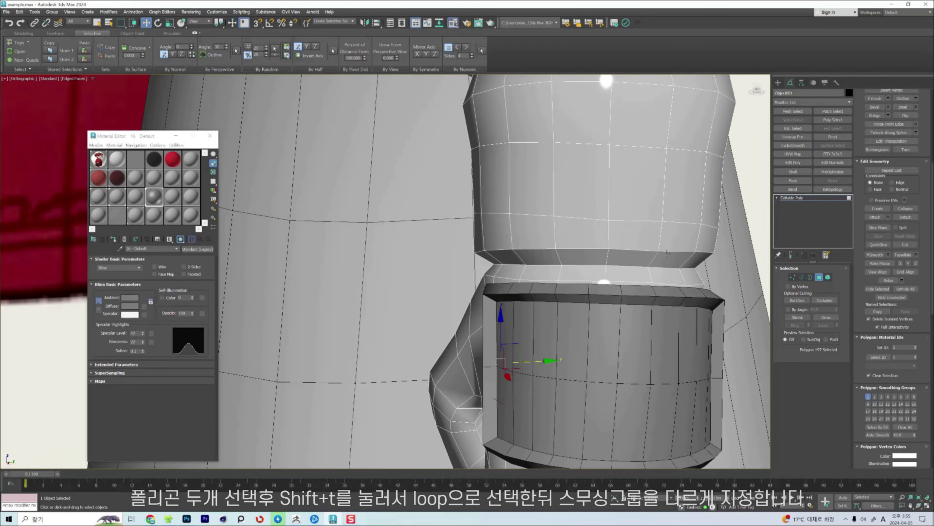
pyautogui.hotkey('shift', 't')
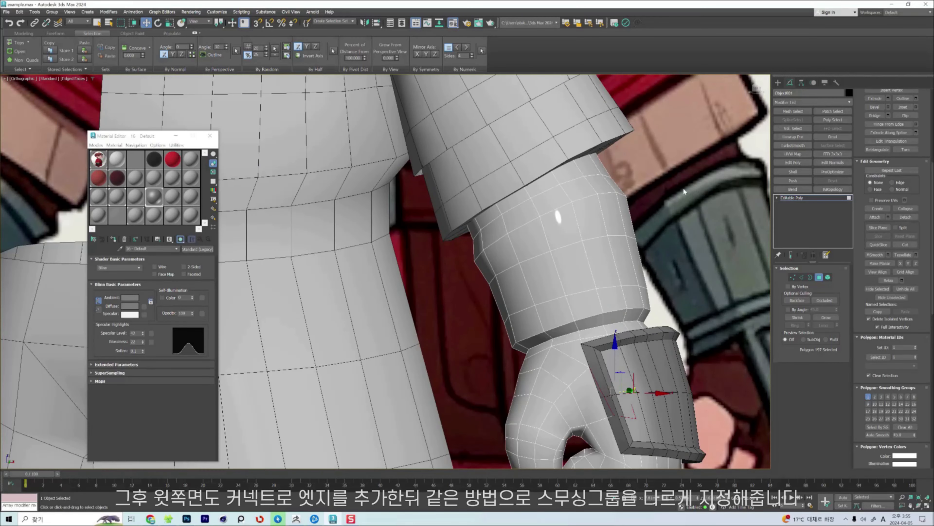
# Scale and reposition the upper edge loop of the forearm armor to shape the thickness of its rim.
pyautogui.press('r')
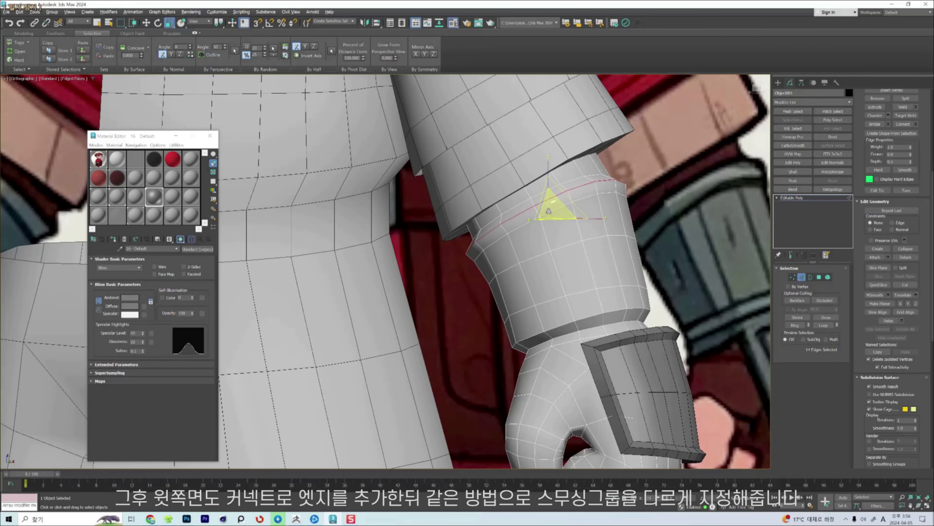
pyautogui.scroll(-3, 549, 211)
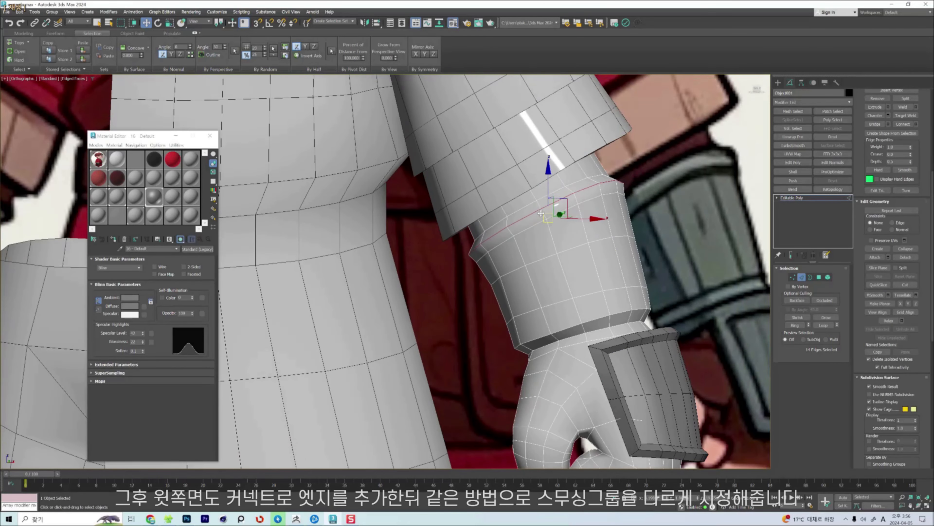
pyautogui.press('w')
pyautogui.scroll(5, 556, 217)
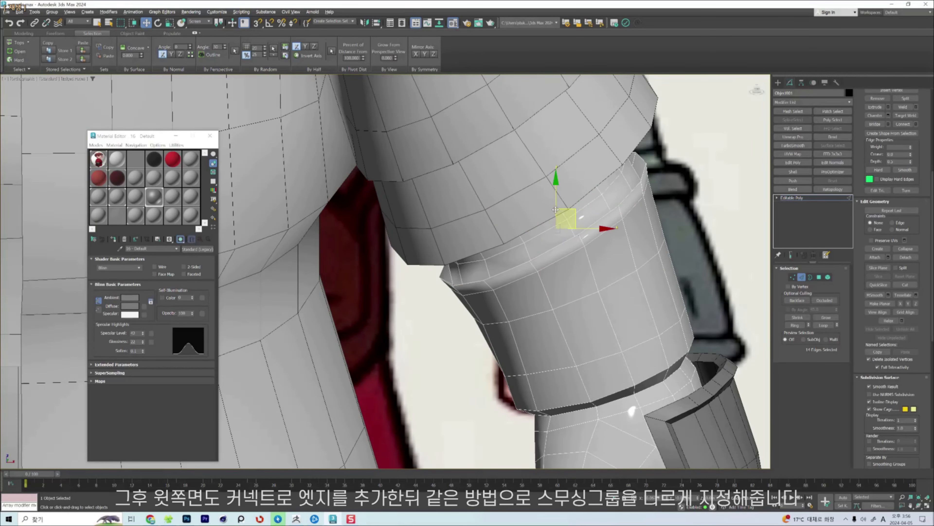
pyautogui.press('4')
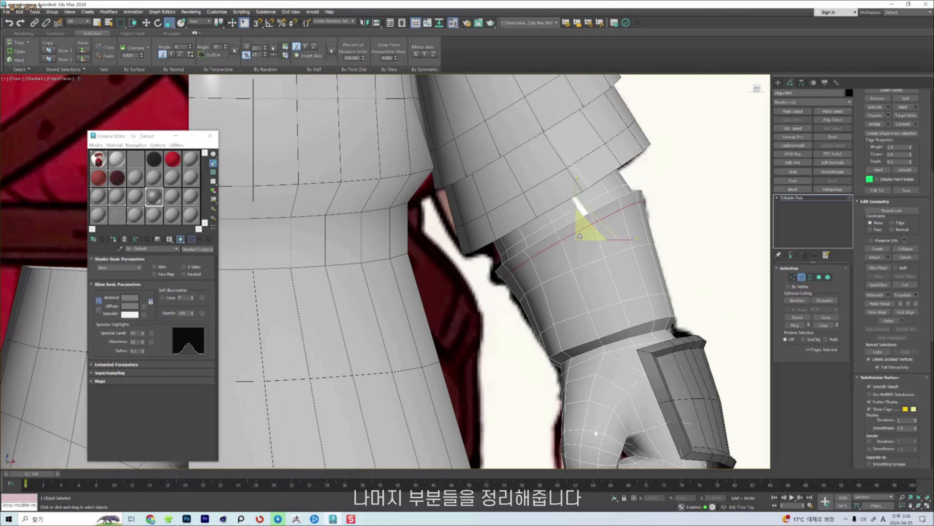
pyautogui.press('w')
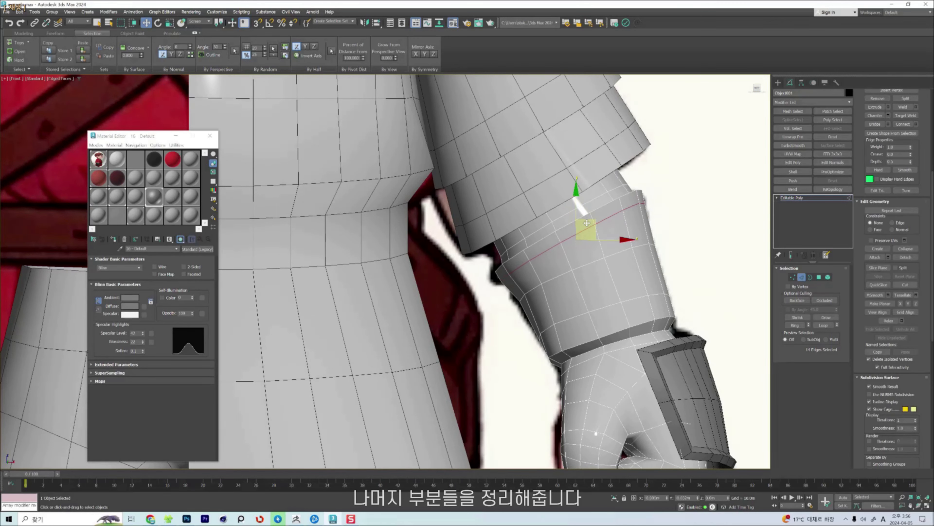
pyautogui.click(579, 260)
pyautogui.scroll(-4, 579, 260)
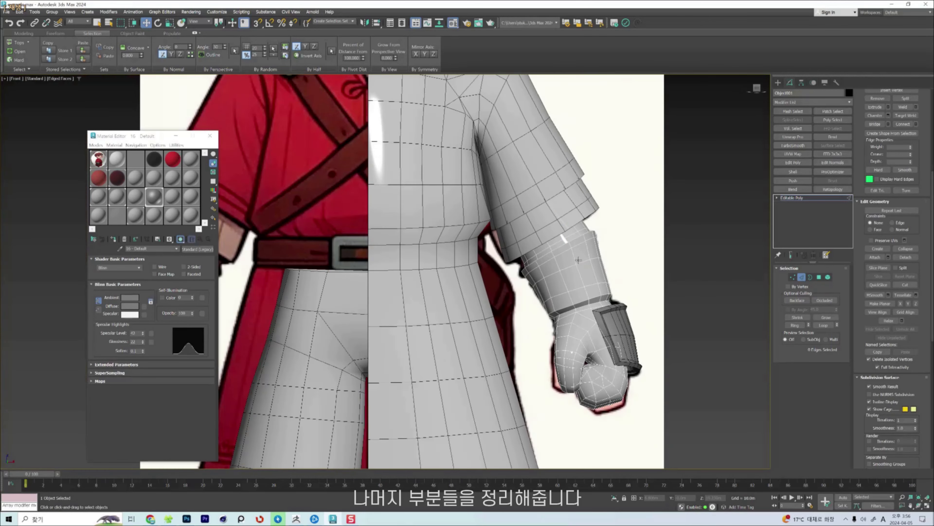
# Leave edge editing on the arm and attach the head, hair and body meshes into one object using the plain grey Physical Material.
pyautogui.scroll(-3, 578, 260)
pyautogui.keyDown('alt'); pyautogui.moveTo(578, 260); pyautogui.dragTo(533, 263, button='middle'); pyautogui.keyUp('alt')
pyautogui.click(793, 199)
pyautogui.scroll(-4, 551, 280)
pyautogui.click(523, 329)
pyautogui.click(814, 255)
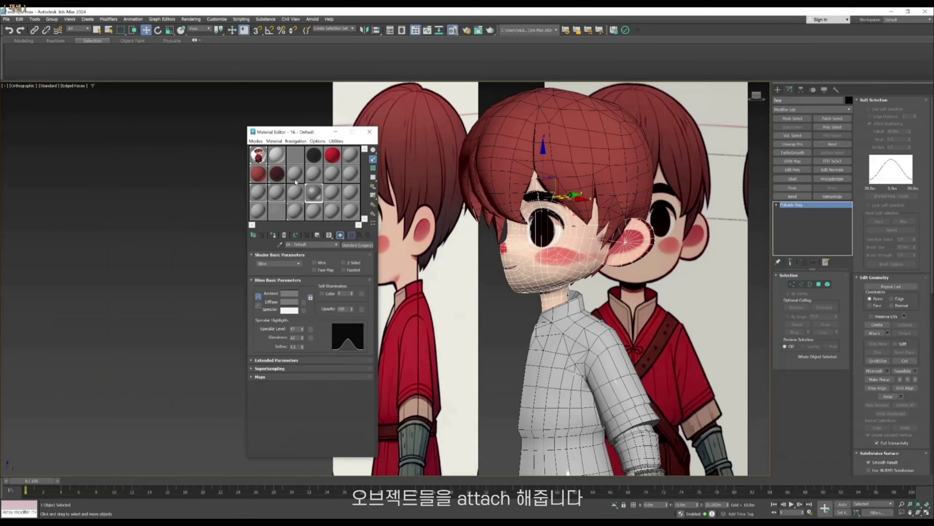
pyautogui.click(295, 180)
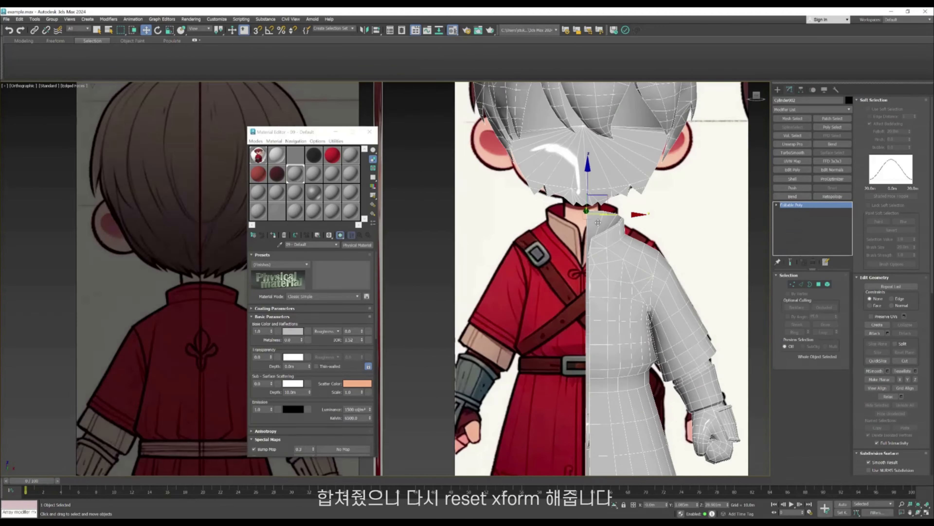
# Reset the combined character mesh's transform with Reset XForm and convert it back to an editable poly.
pyautogui.scroll(-5, 598, 223)
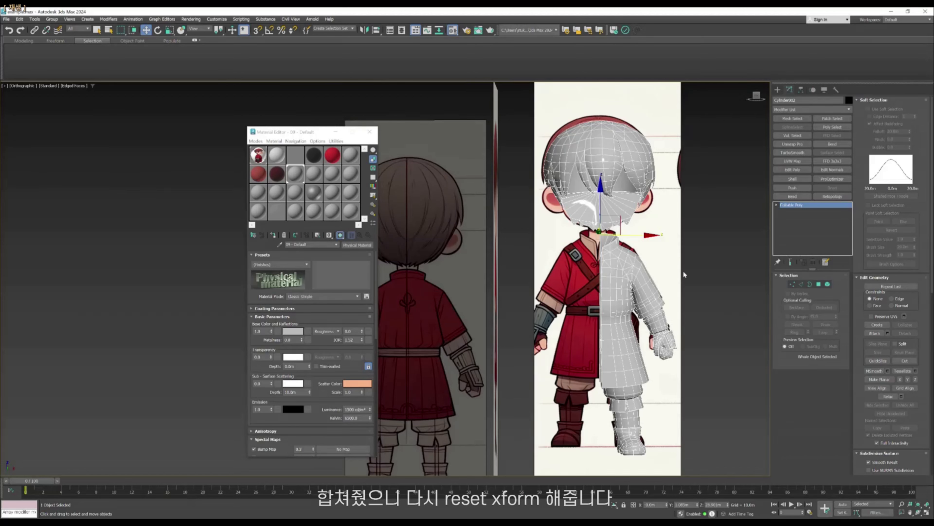
pyautogui.click(835, 89)
pyautogui.click(811, 180)
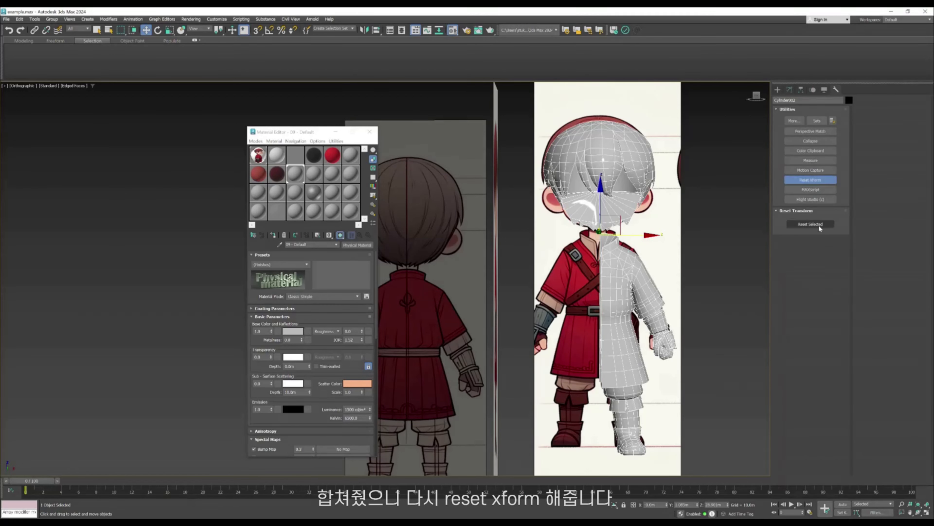
pyautogui.rightClick(632, 243)
pyautogui.click(708, 341)
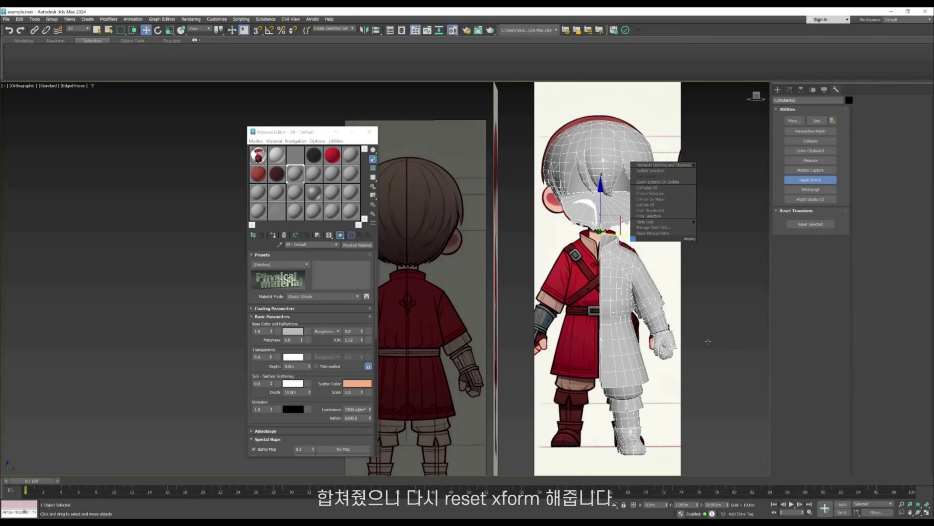
# Select all the polygons across the underside of the boot's sole for smoothing group correction.
pyautogui.scroll(3, 645, 259)
pyautogui.keyDown('alt'); pyautogui.moveTo(645, 259); pyautogui.dragTo(633, 259, button='middle'); pyautogui.keyUp('alt')
pyautogui.press('F4')
pyautogui.scroll(-3, 633, 259)
pyautogui.moveTo(644, 295); pyautogui.dragTo(552, 243, button='middle')
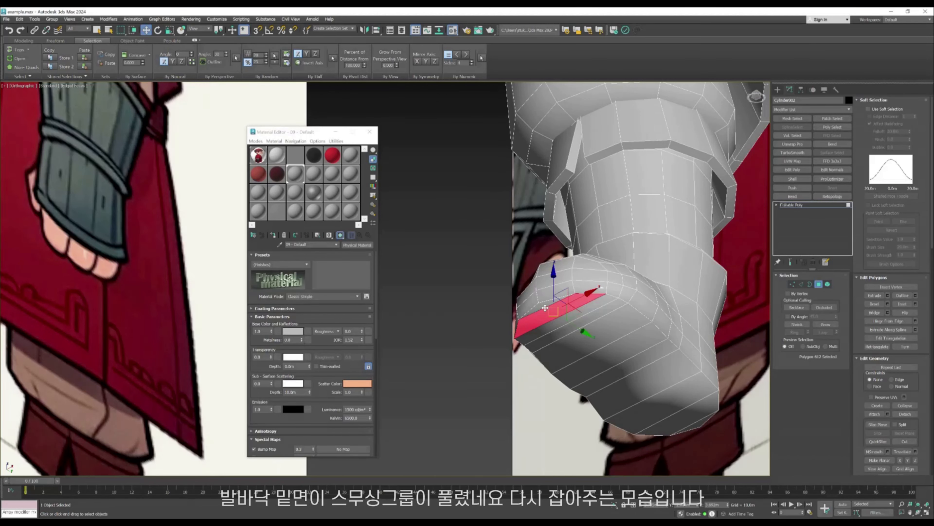
pyautogui.keyDown('ctrl'); pyautogui.click(545, 307); pyautogui.keyUp('ctrl')
pyautogui.keyDown('ctrl'); pyautogui.click(570, 320); pyautogui.keyUp('ctrl')
pyautogui.keyDown('ctrl'); pyautogui.click(592, 340); pyautogui.keyUp('ctrl')
pyautogui.keyDown('ctrl'); pyautogui.click(610, 356); pyautogui.keyUp('ctrl')
pyautogui.keyDown('ctrl'); pyautogui.click(644, 385); pyautogui.keyUp('ctrl')
pyautogui.keyDown('ctrl'); pyautogui.click(662, 405); pyautogui.keyUp('ctrl')
pyautogui.keyDown('ctrl'); pyautogui.click(696, 423); pyautogui.keyUp('ctrl')
pyautogui.scroll(-5, 913, 429)
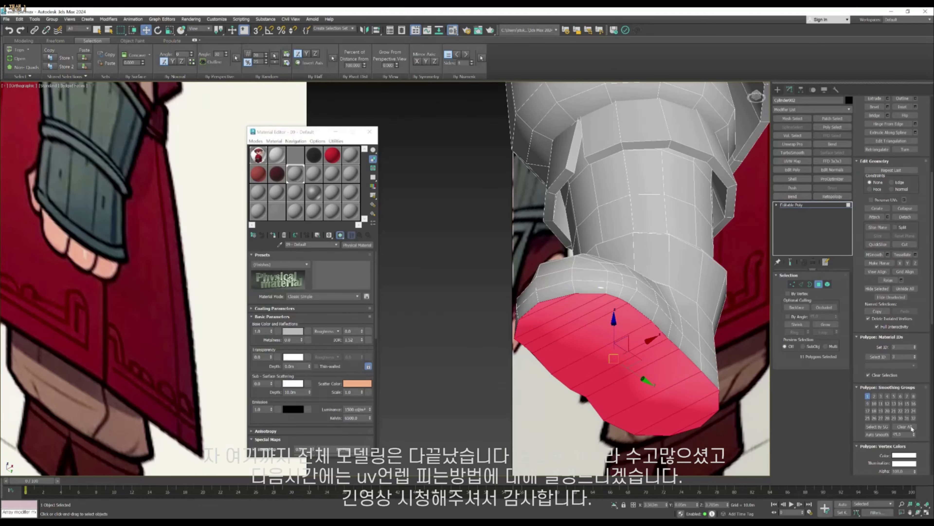